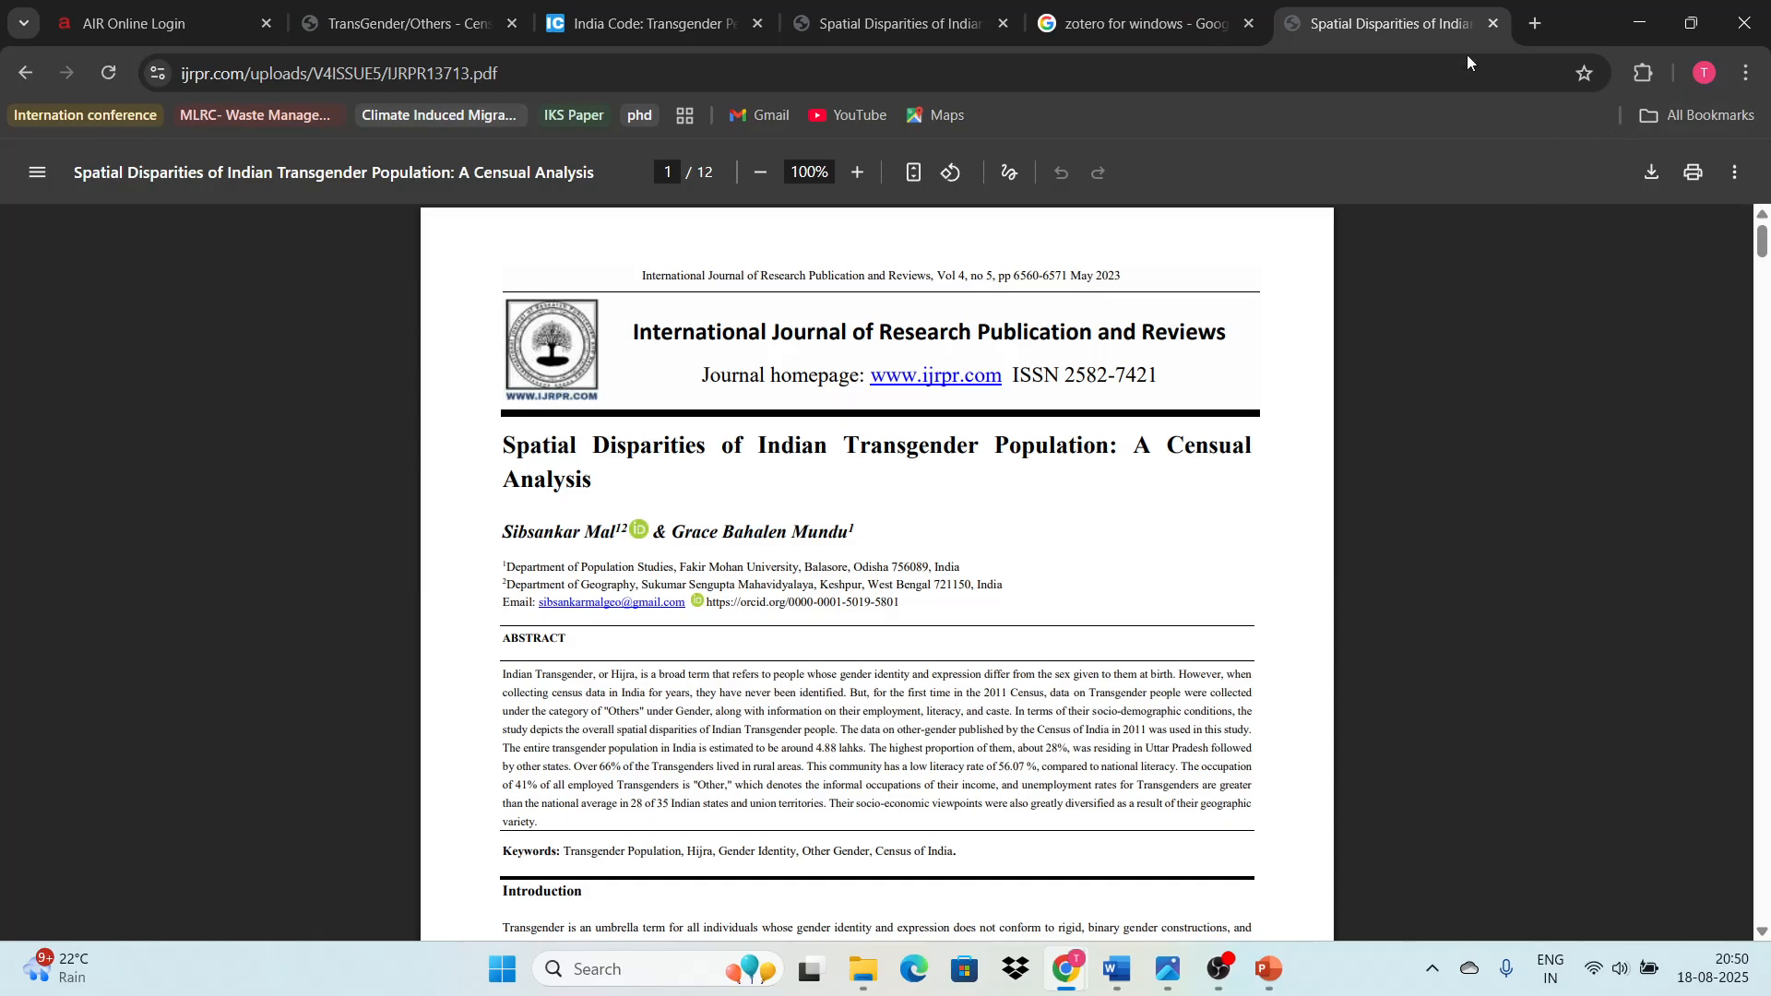
- Close the journal PDF tab and open the Zotero download page from the "zotero for windows" search results
{"action": "left_click", "coordinate": [1193, 8]}
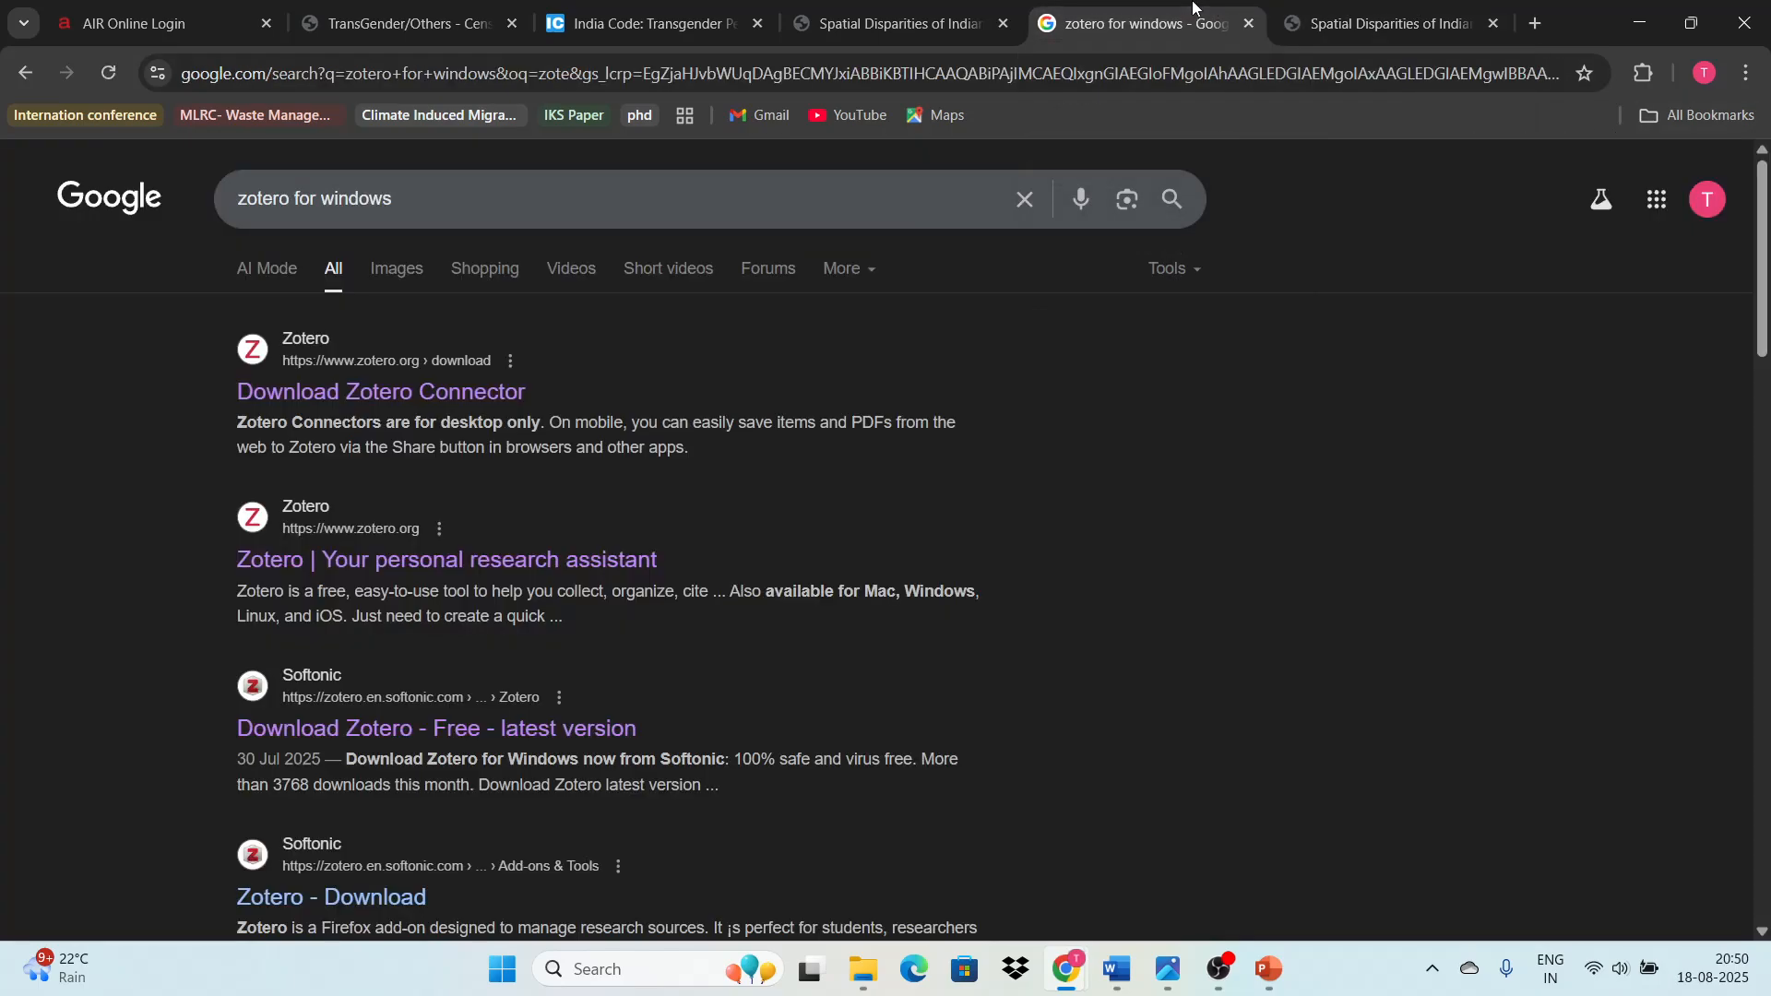
{"action": "left_click", "coordinate": [1493, 23]}
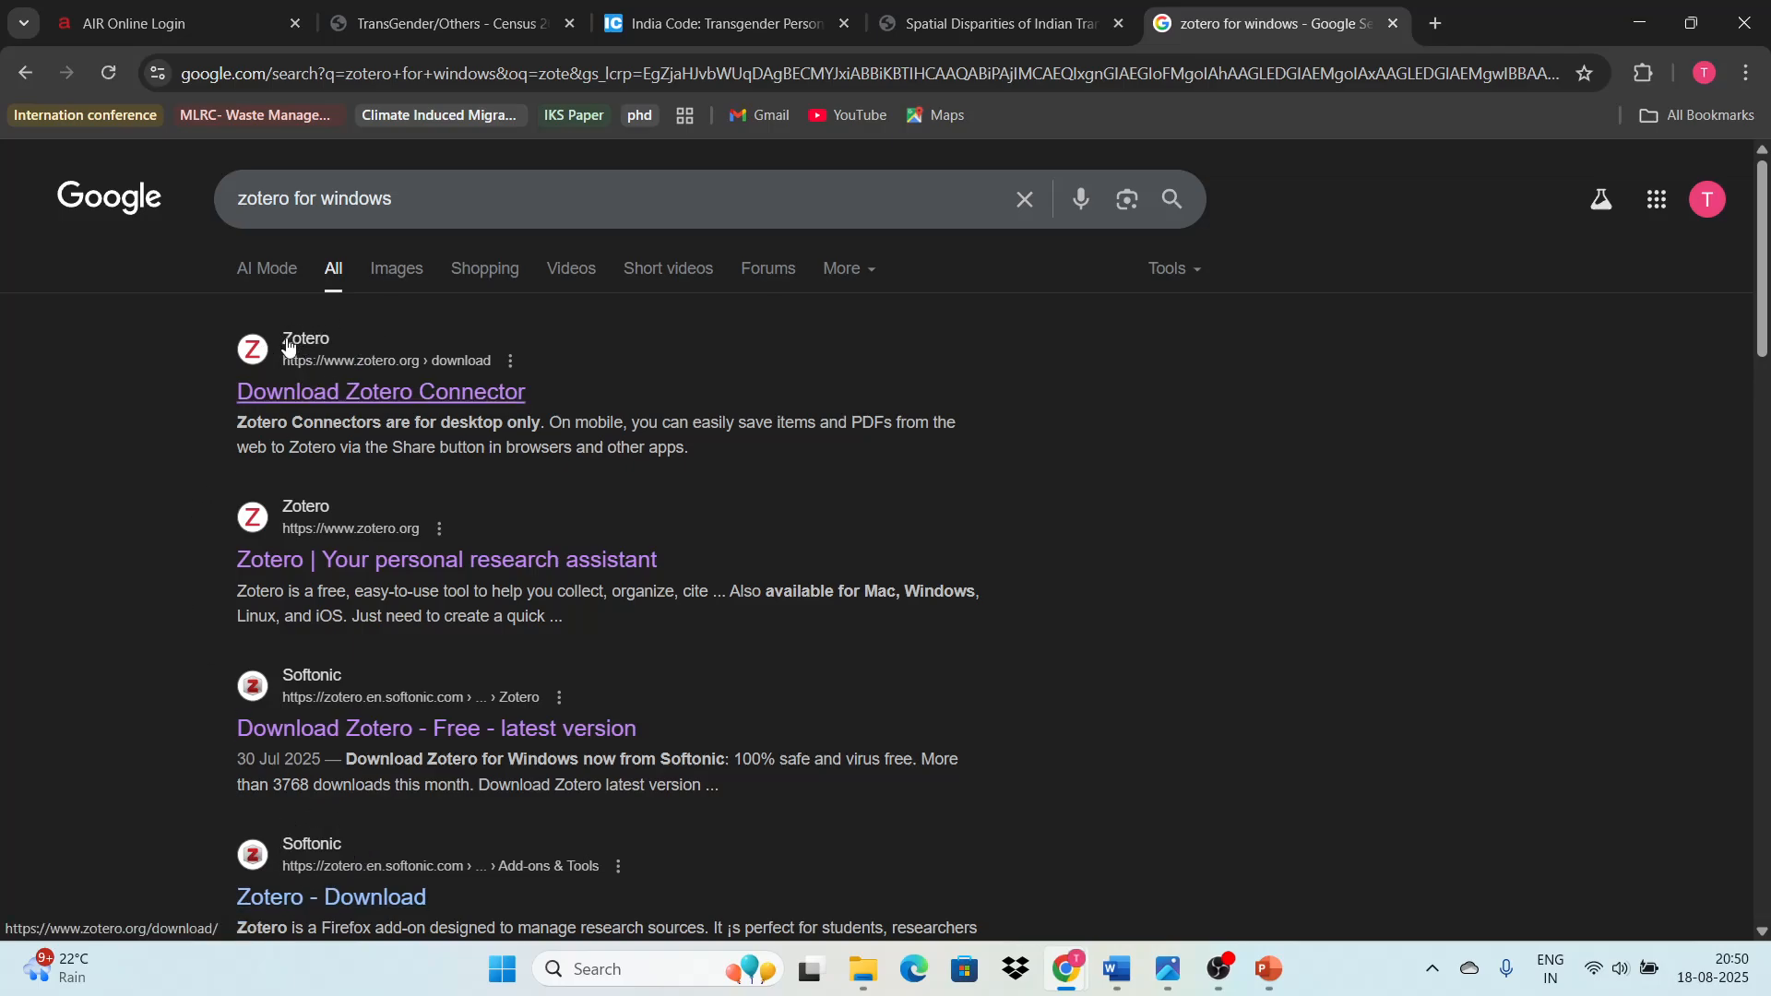
{"action": "left_click", "coordinate": [391, 392]}
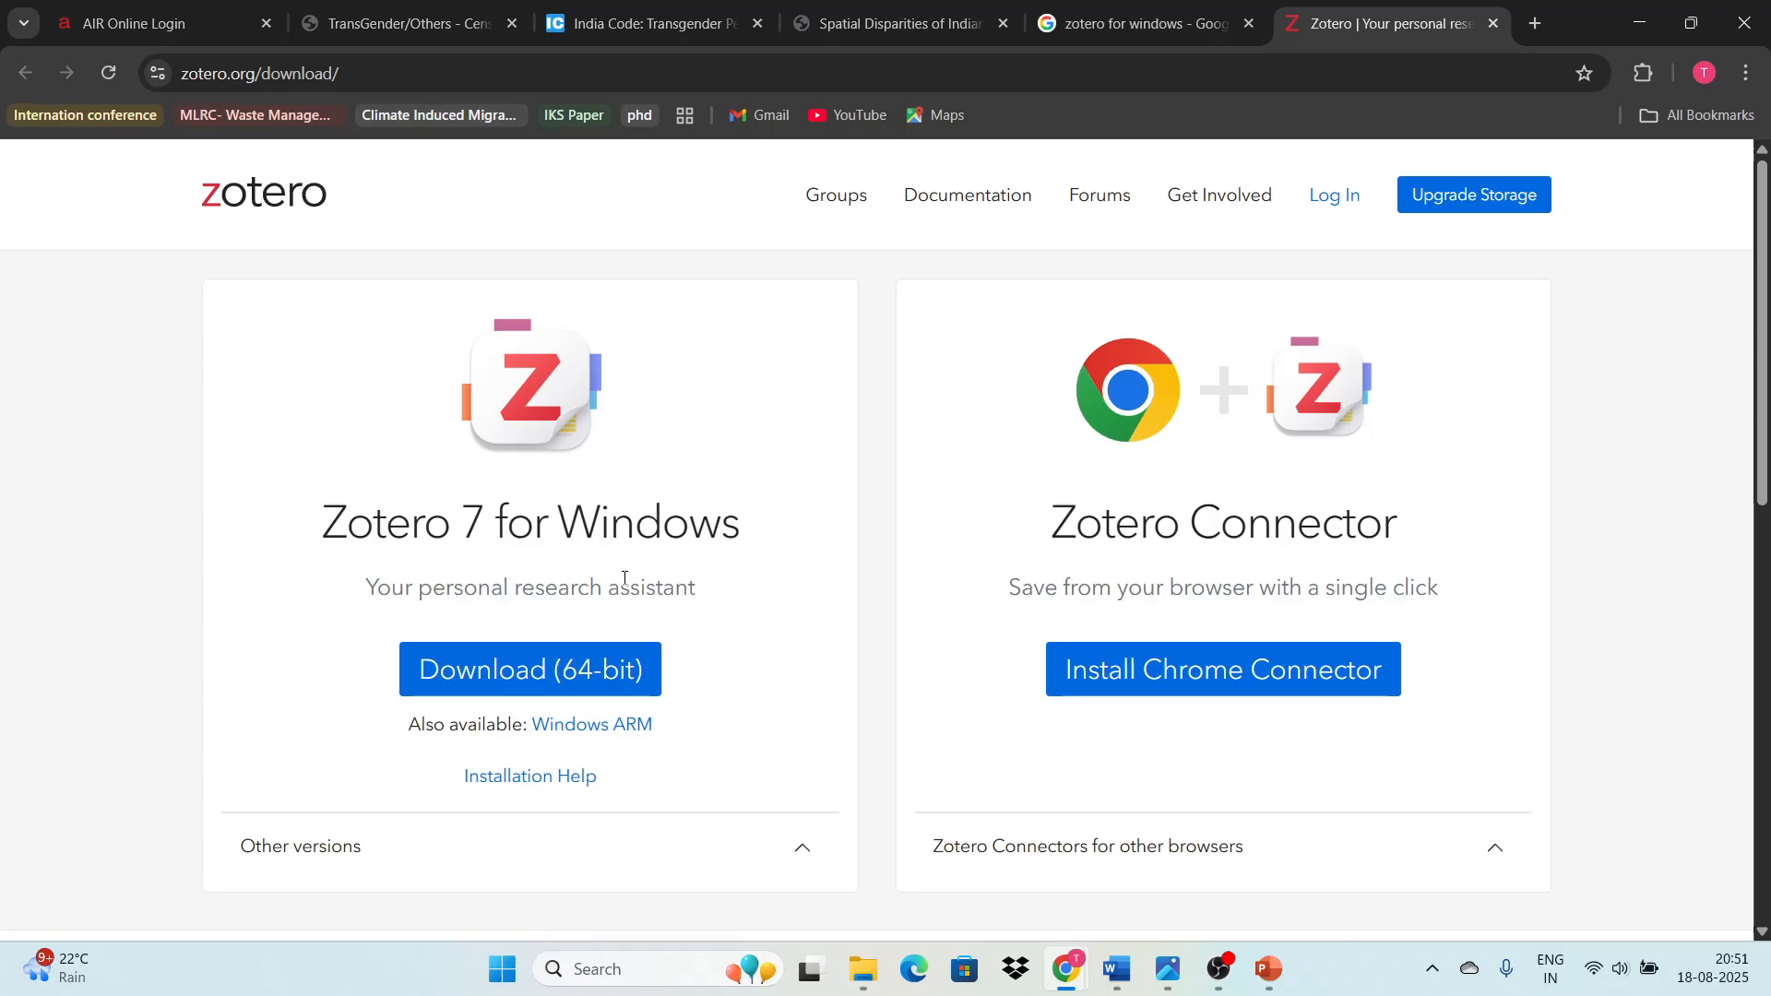
- View the saved image of the finished Zotero setup wizard, and revisit the search results and the Zotero download page
{"action": "mouse_move", "coordinate": [1163, 975]}
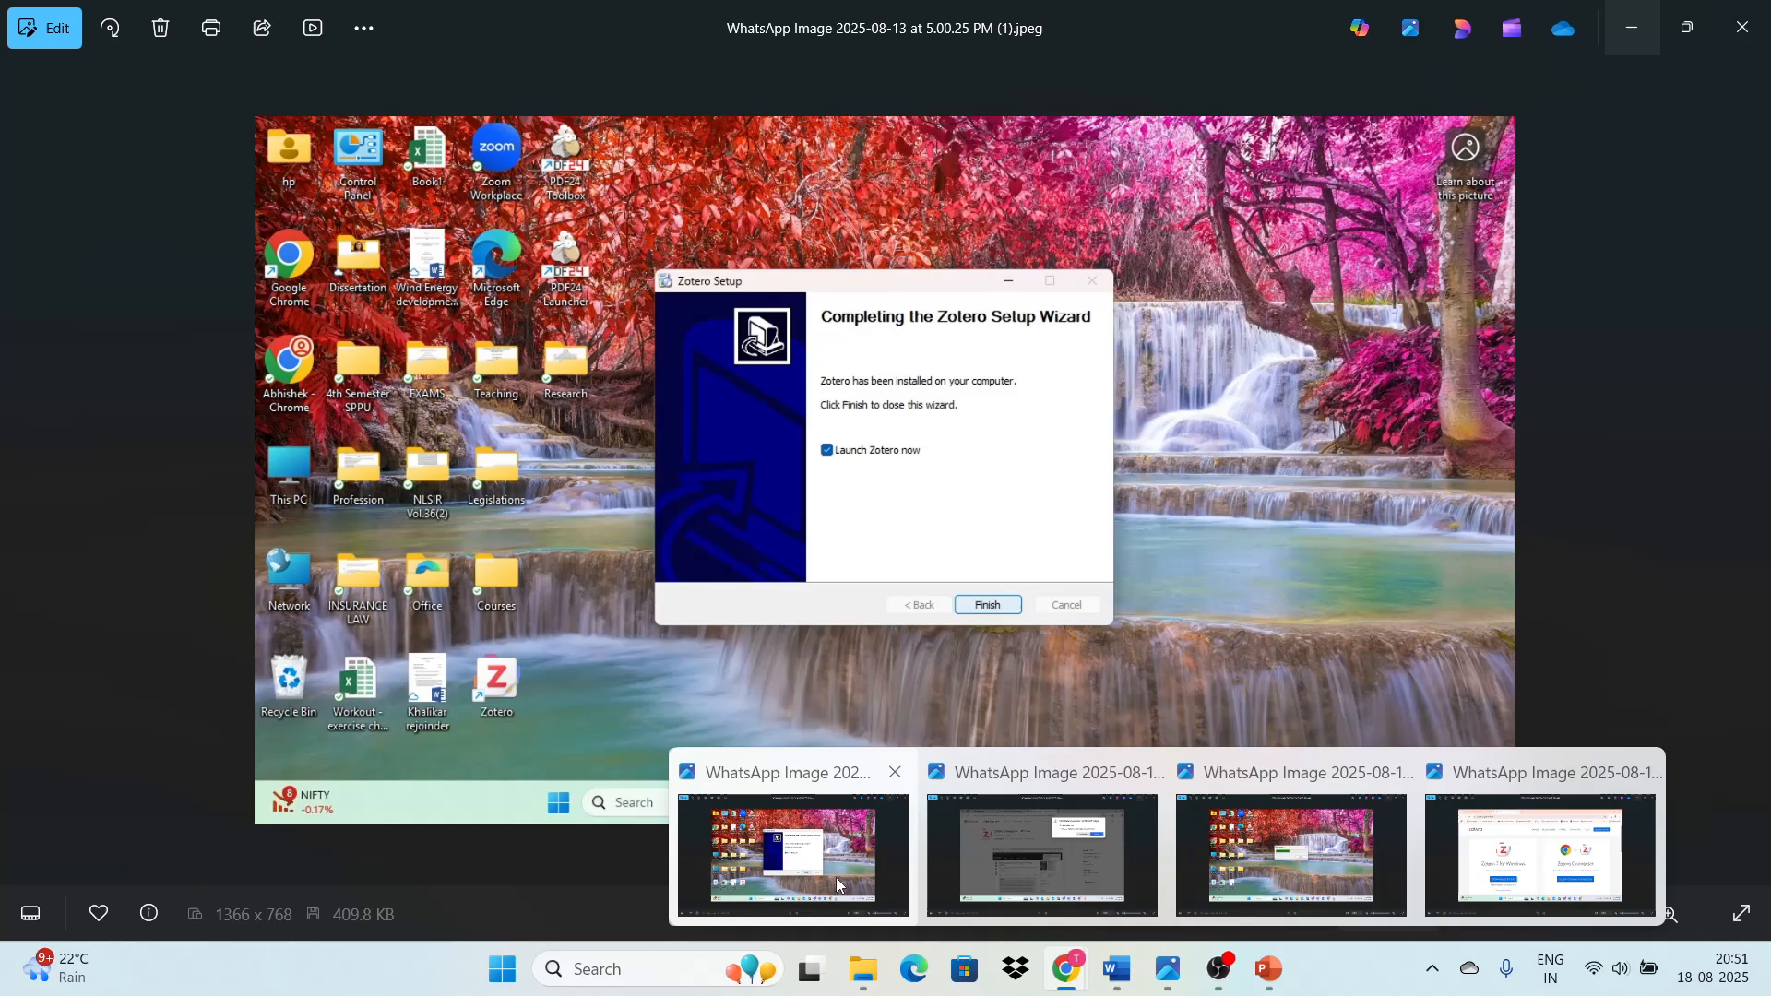
{"action": "left_click", "coordinate": [836, 877]}
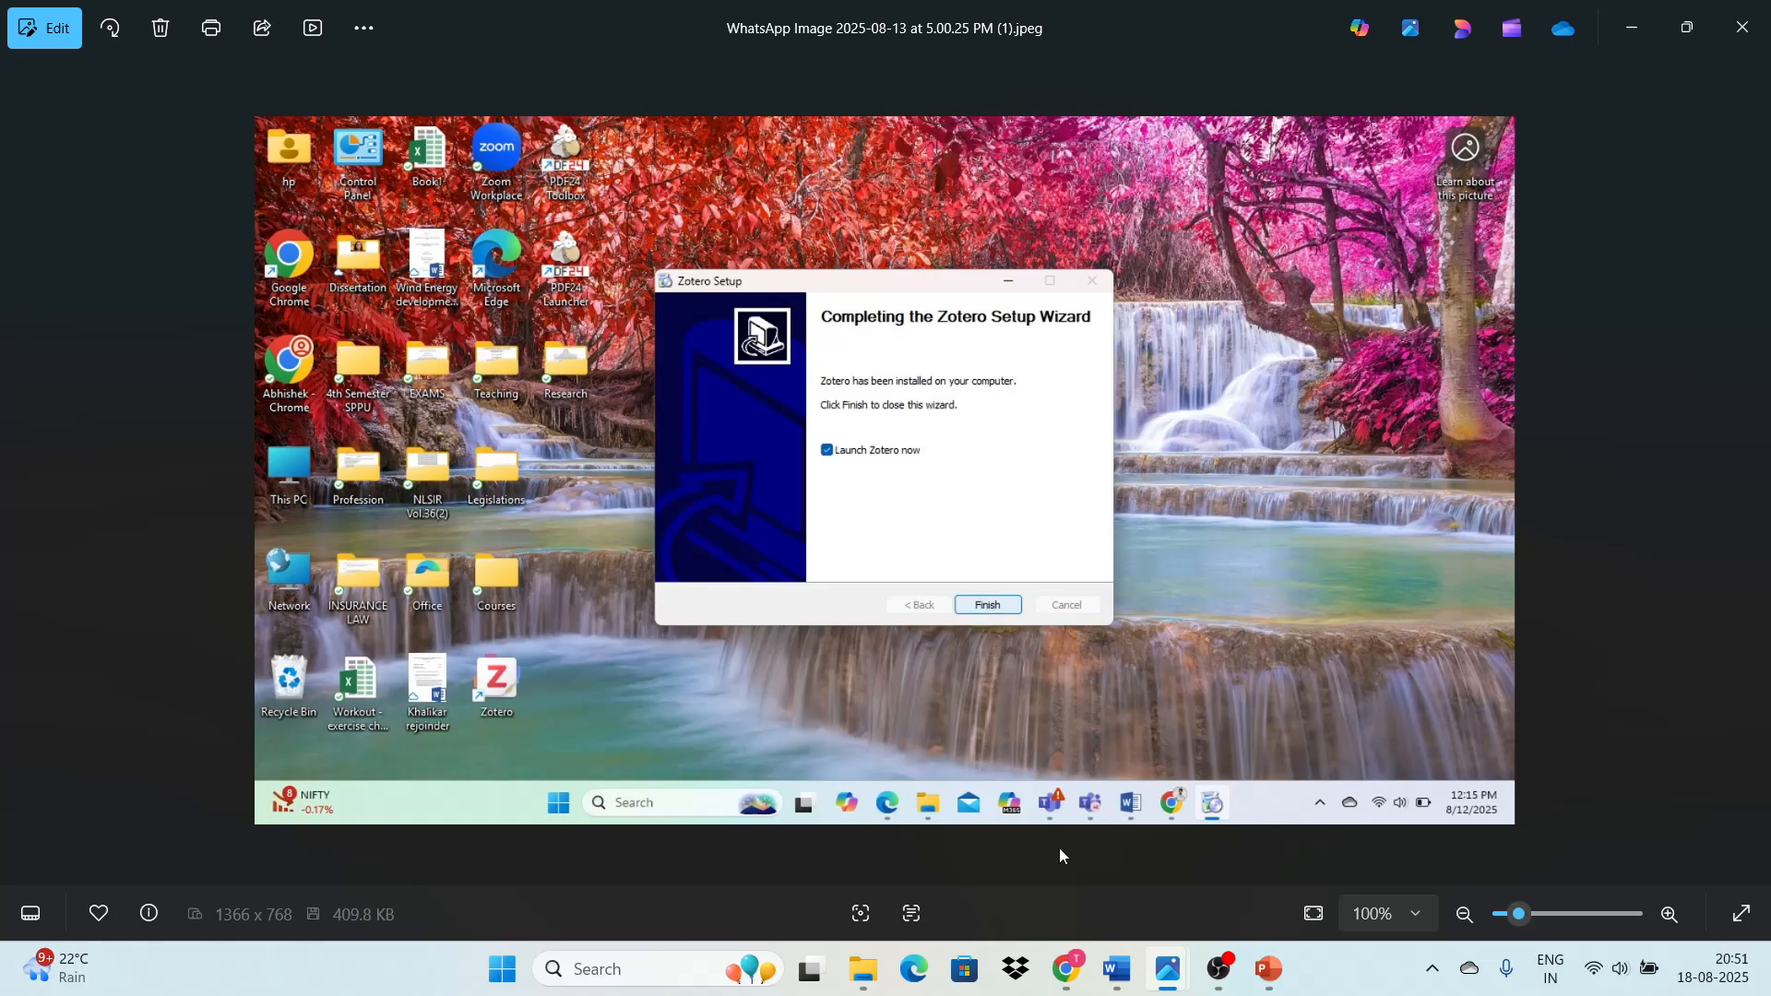
{"action": "mouse_move", "coordinate": [1081, 982]}
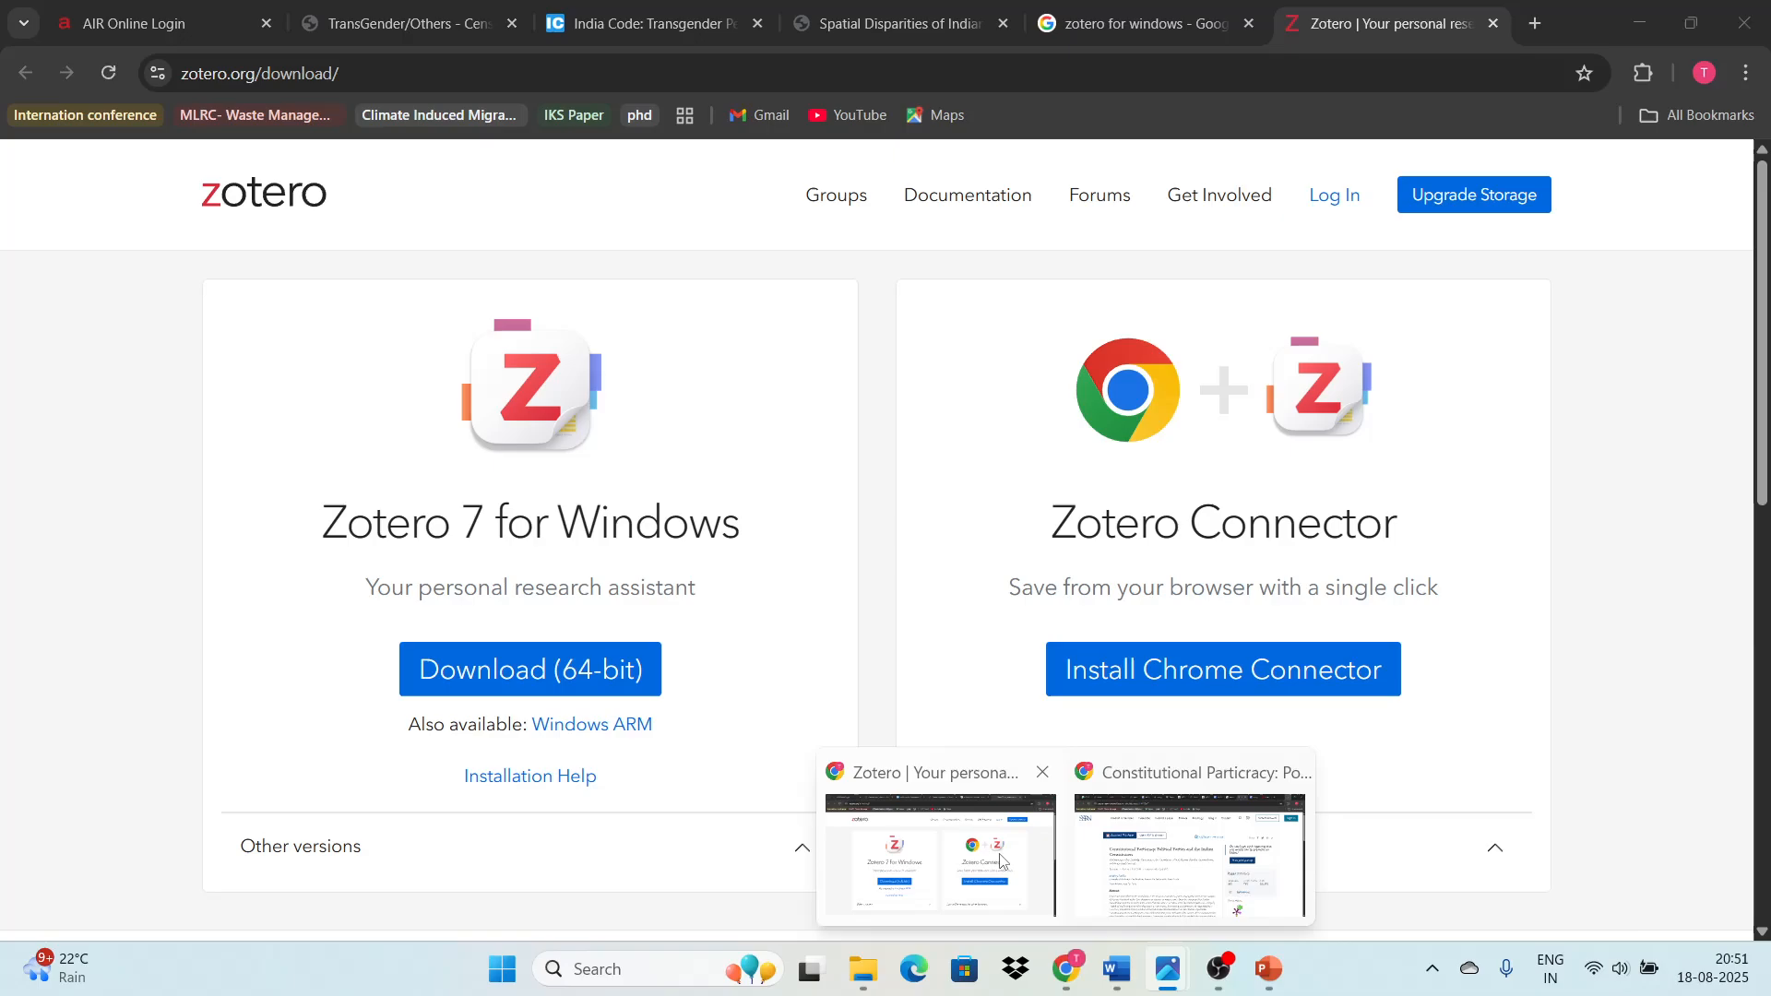
{"action": "left_click", "coordinate": [1002, 860]}
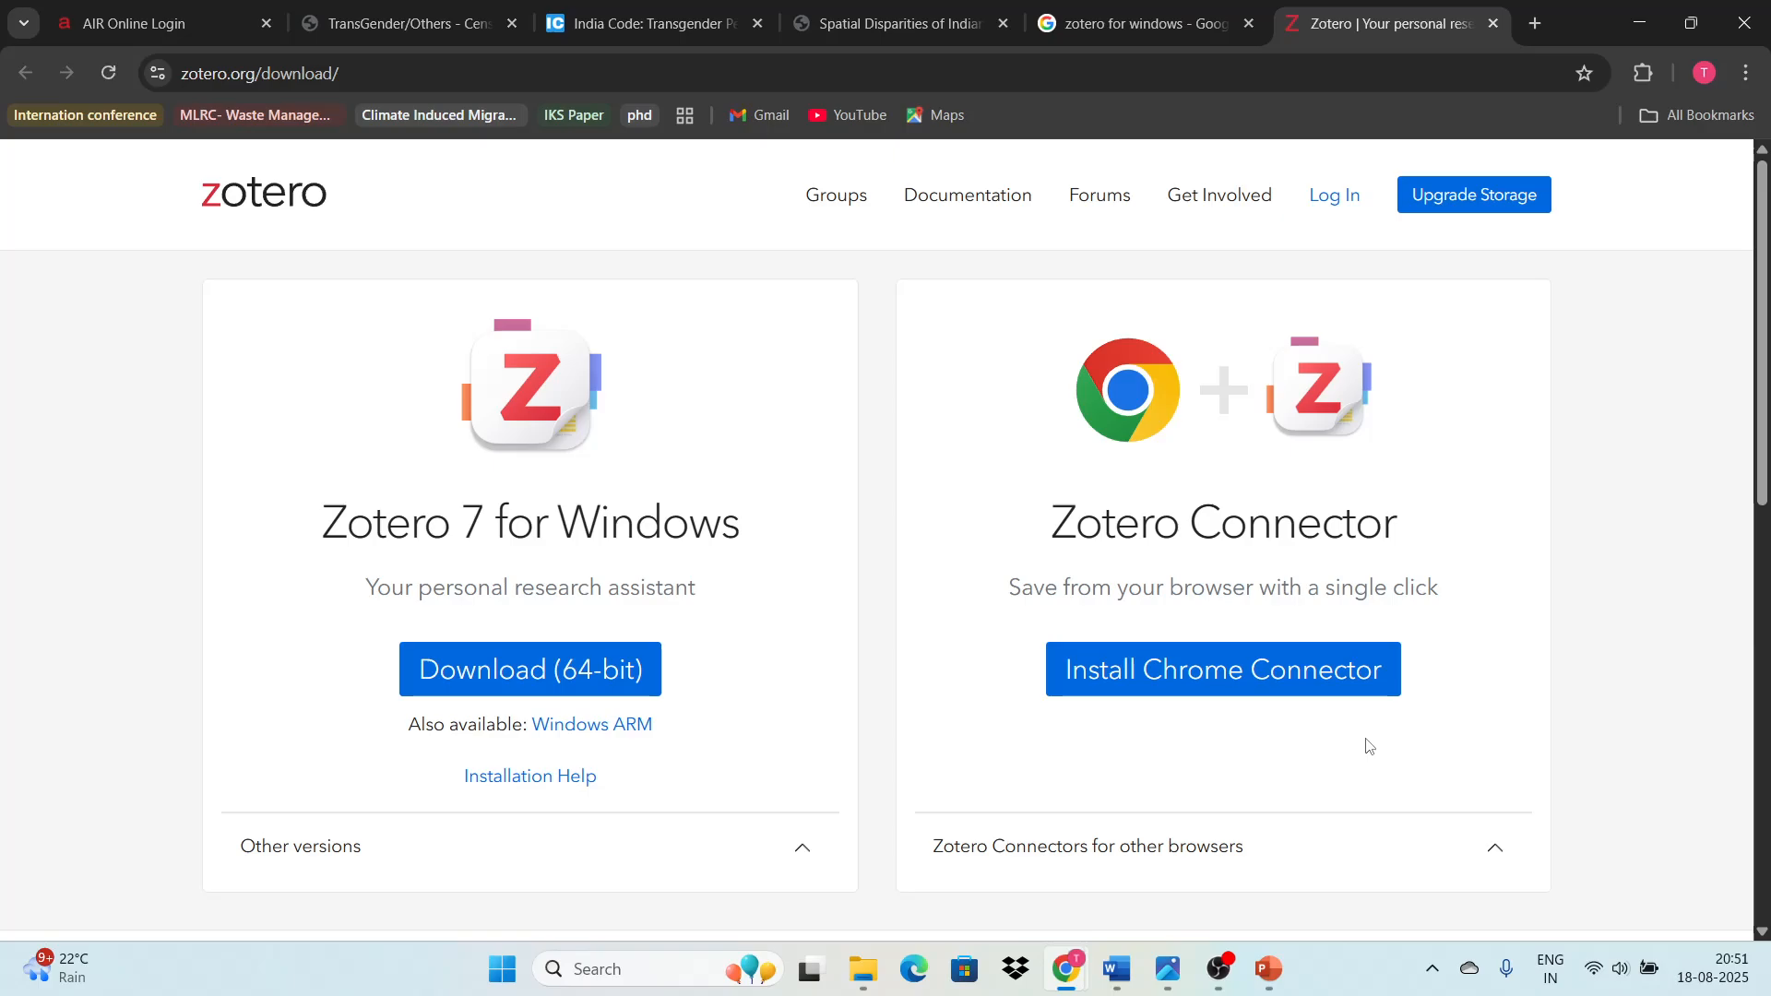
{"action": "left_click", "coordinate": [1070, 13]}
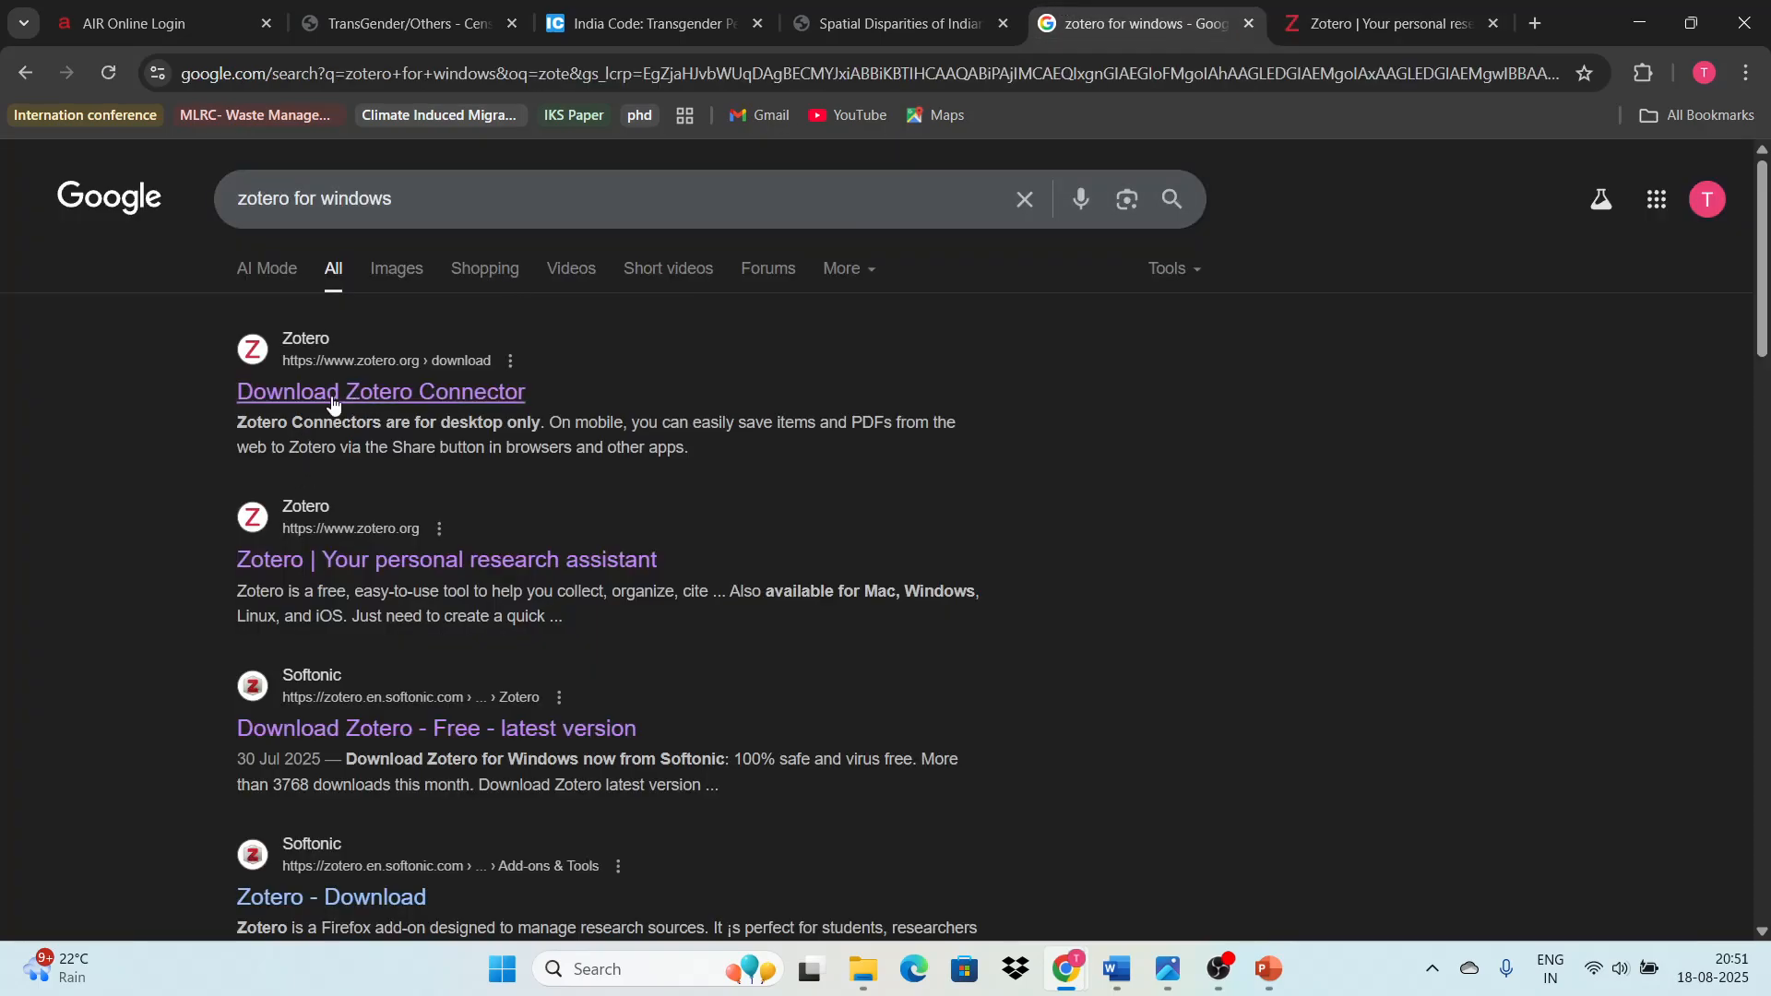
{"action": "left_click", "coordinate": [1331, 9]}
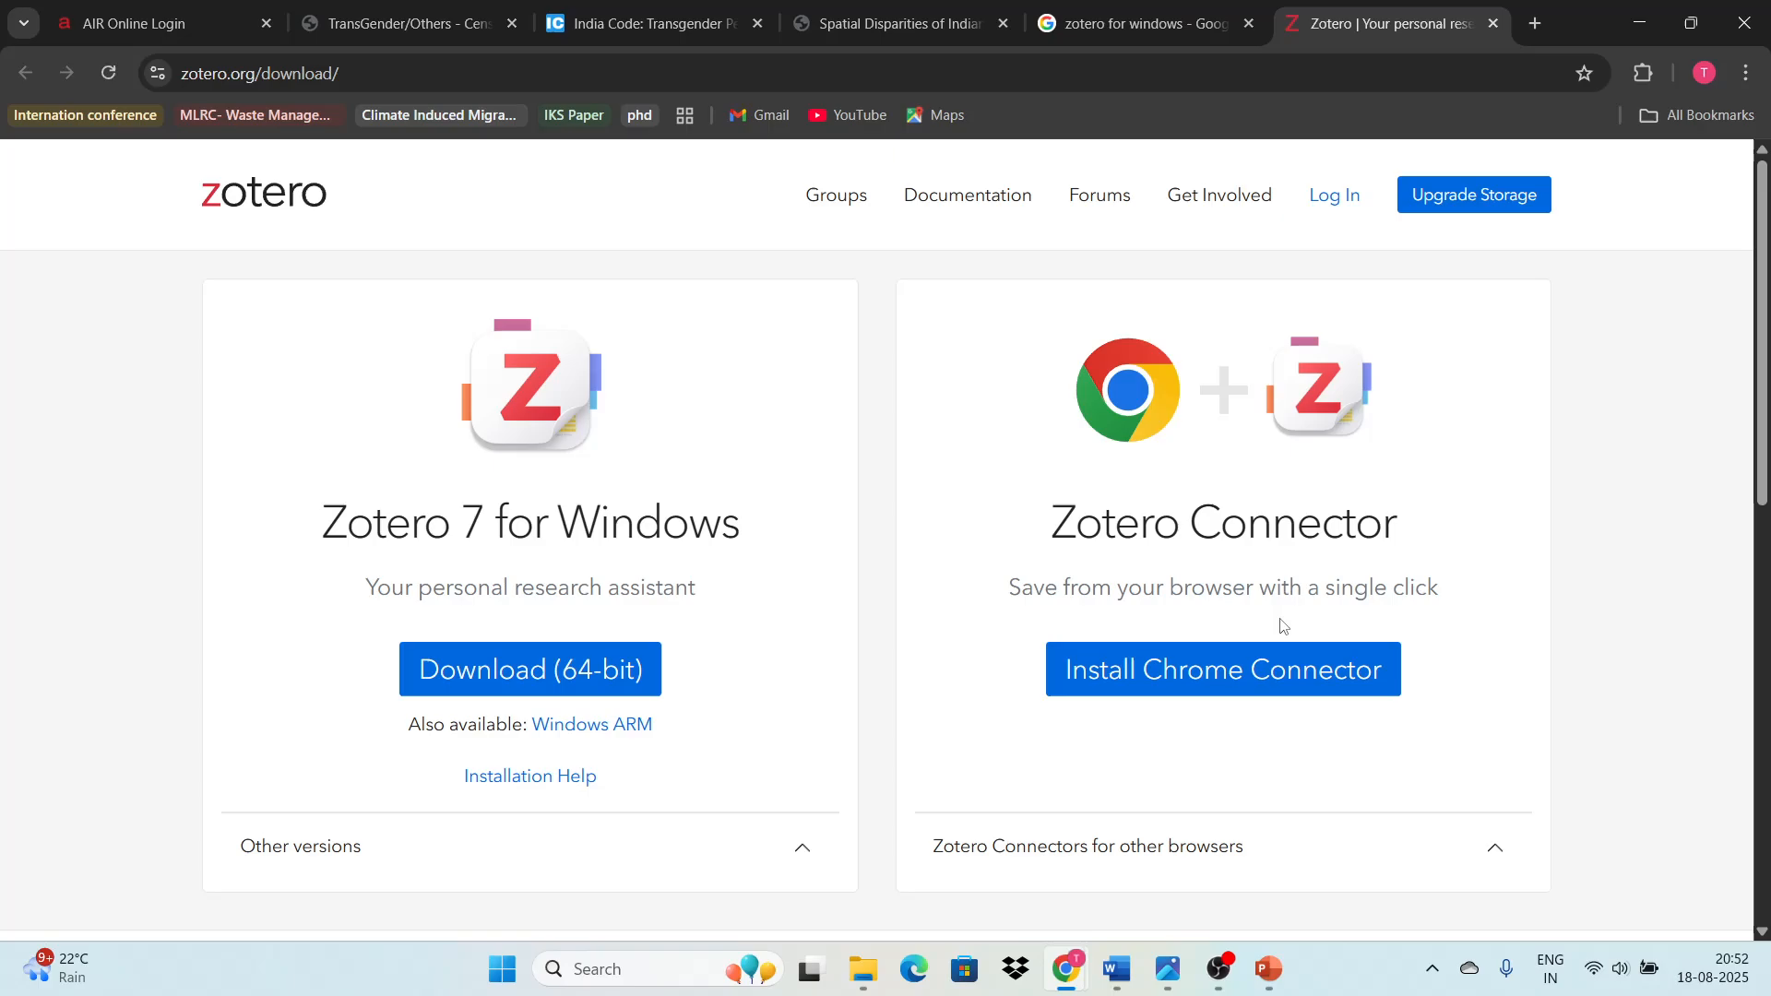
- Leave the browser and bring up the library in the Zotero desktop application
{"action": "left_click", "coordinate": [1628, 7]}
{"action": "left_click", "coordinate": [1631, 8]}
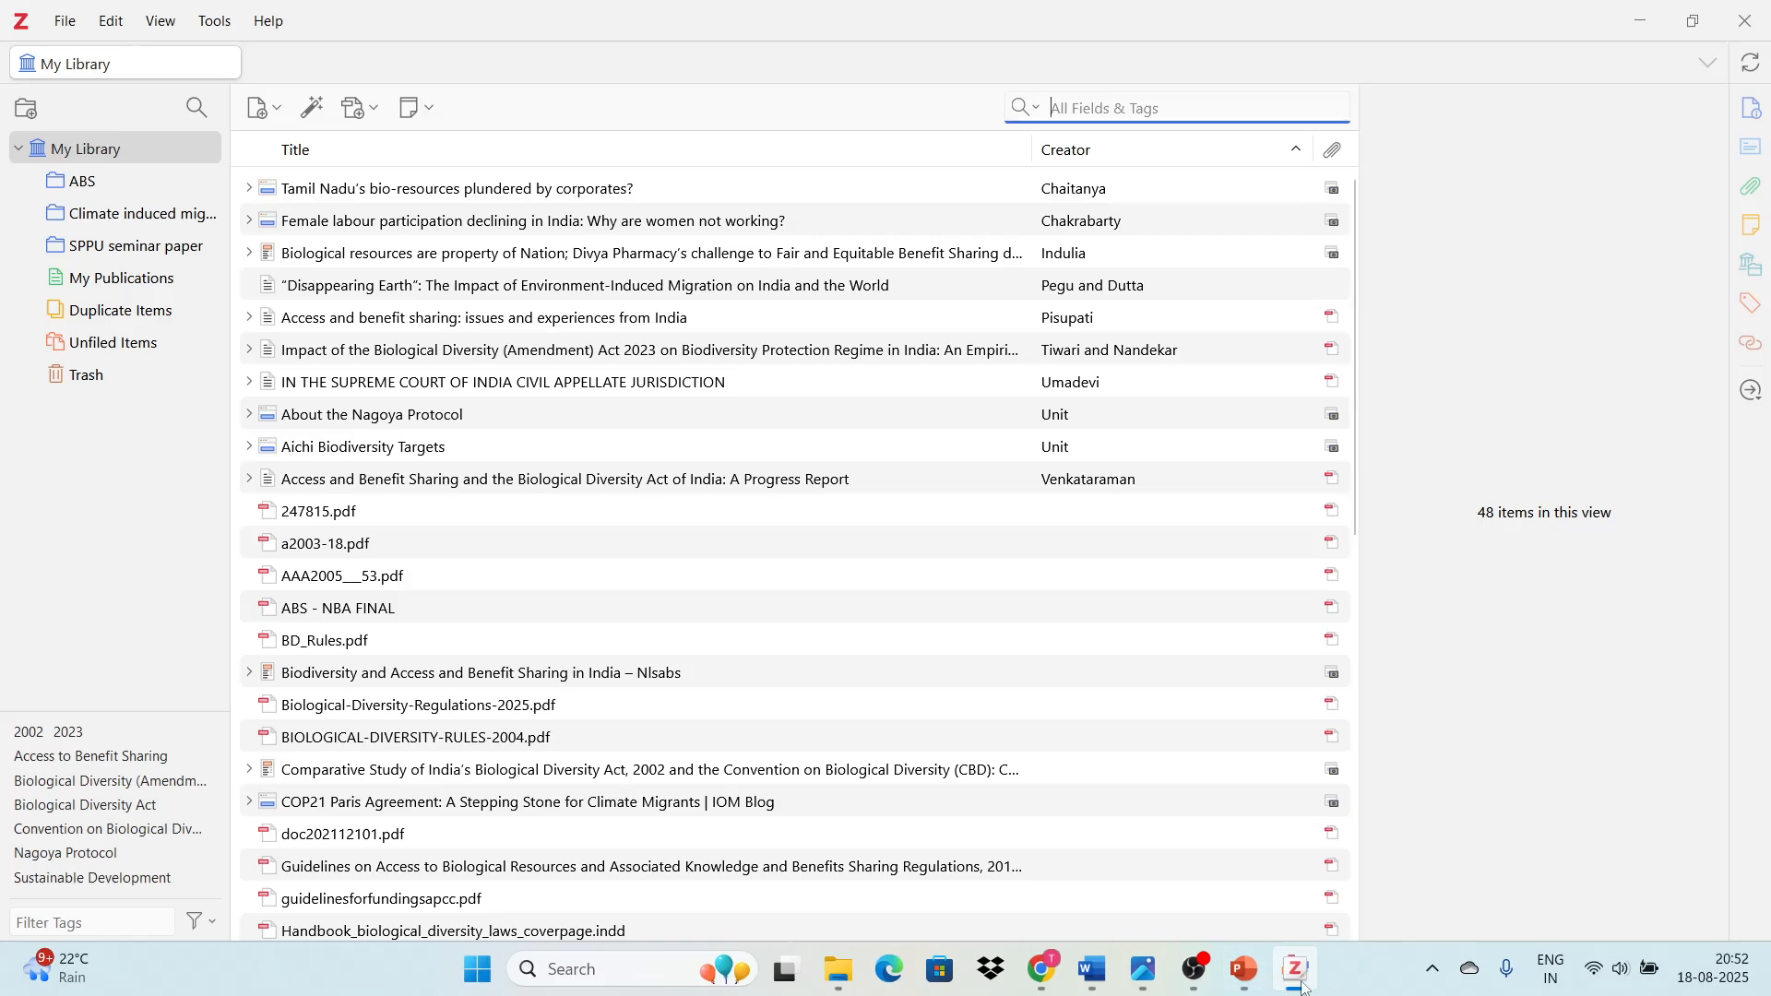
{"action": "mouse_move", "coordinate": [1298, 987]}
- Create a collection named "Transgender persons rights" in My Library
{"action": "right_click", "coordinate": [78, 155]}
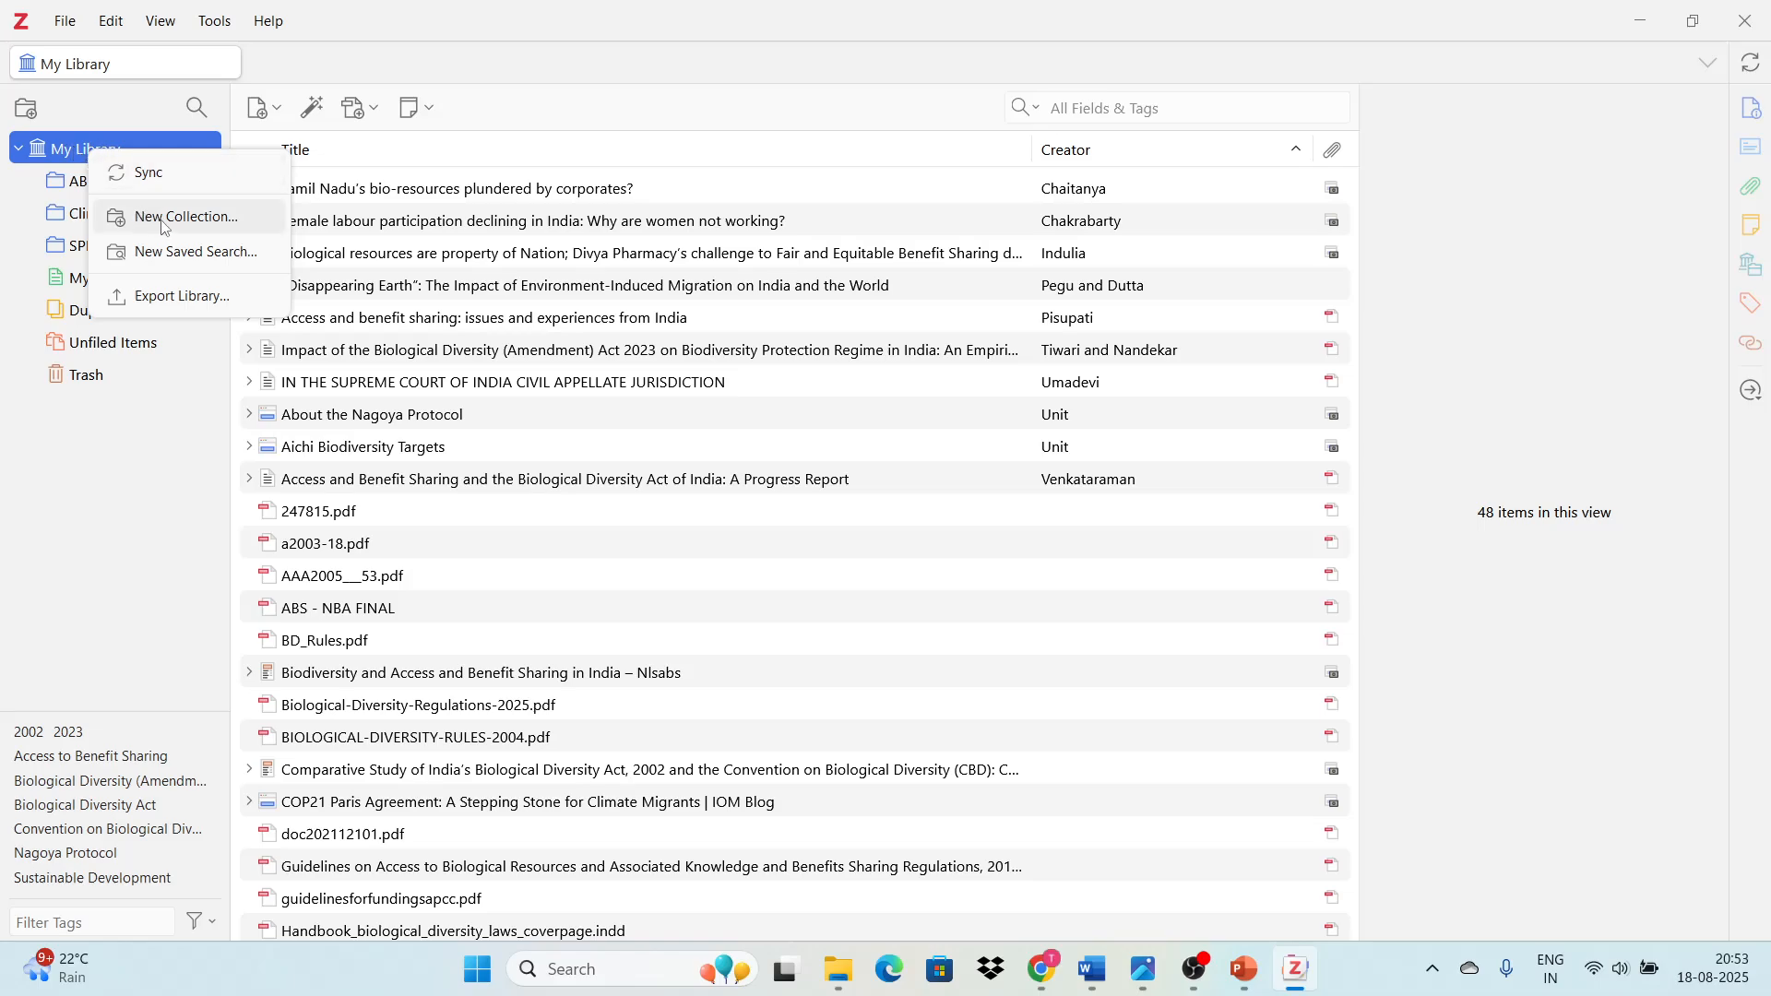
{"action": "left_click", "coordinate": [23, 108]}
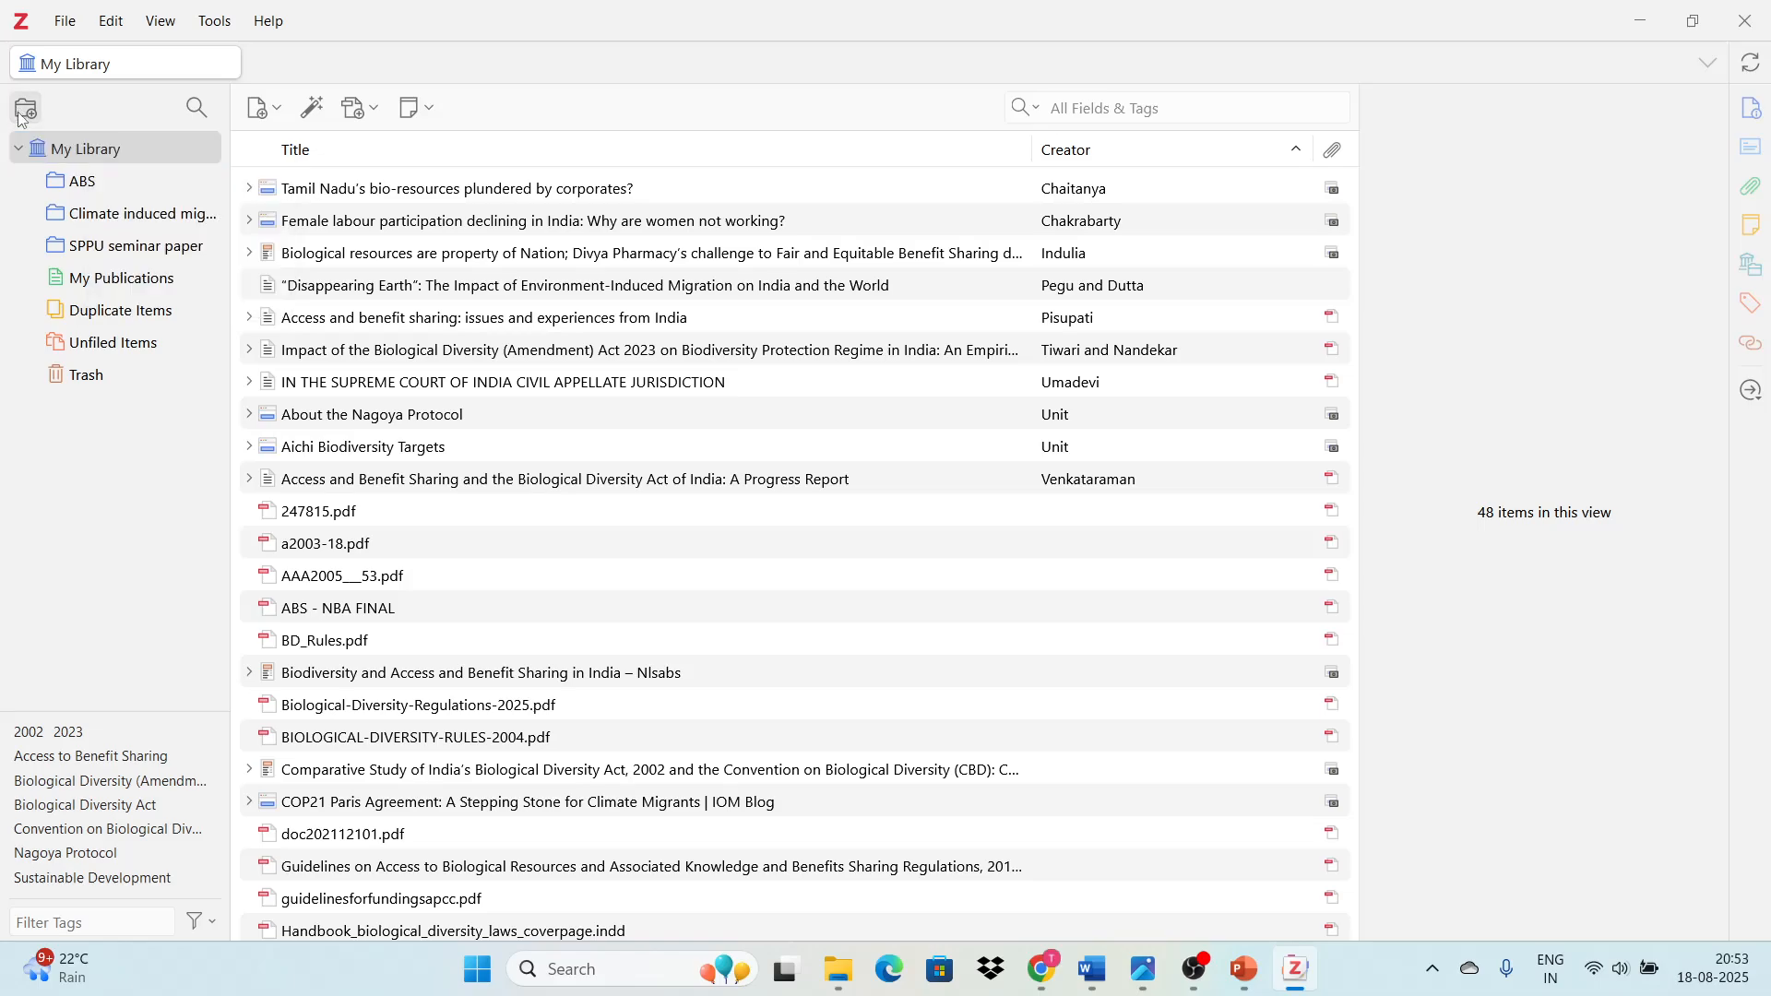
{"action": "left_click", "coordinate": [22, 109]}
{"action": "key", "text": "BackSpace"}
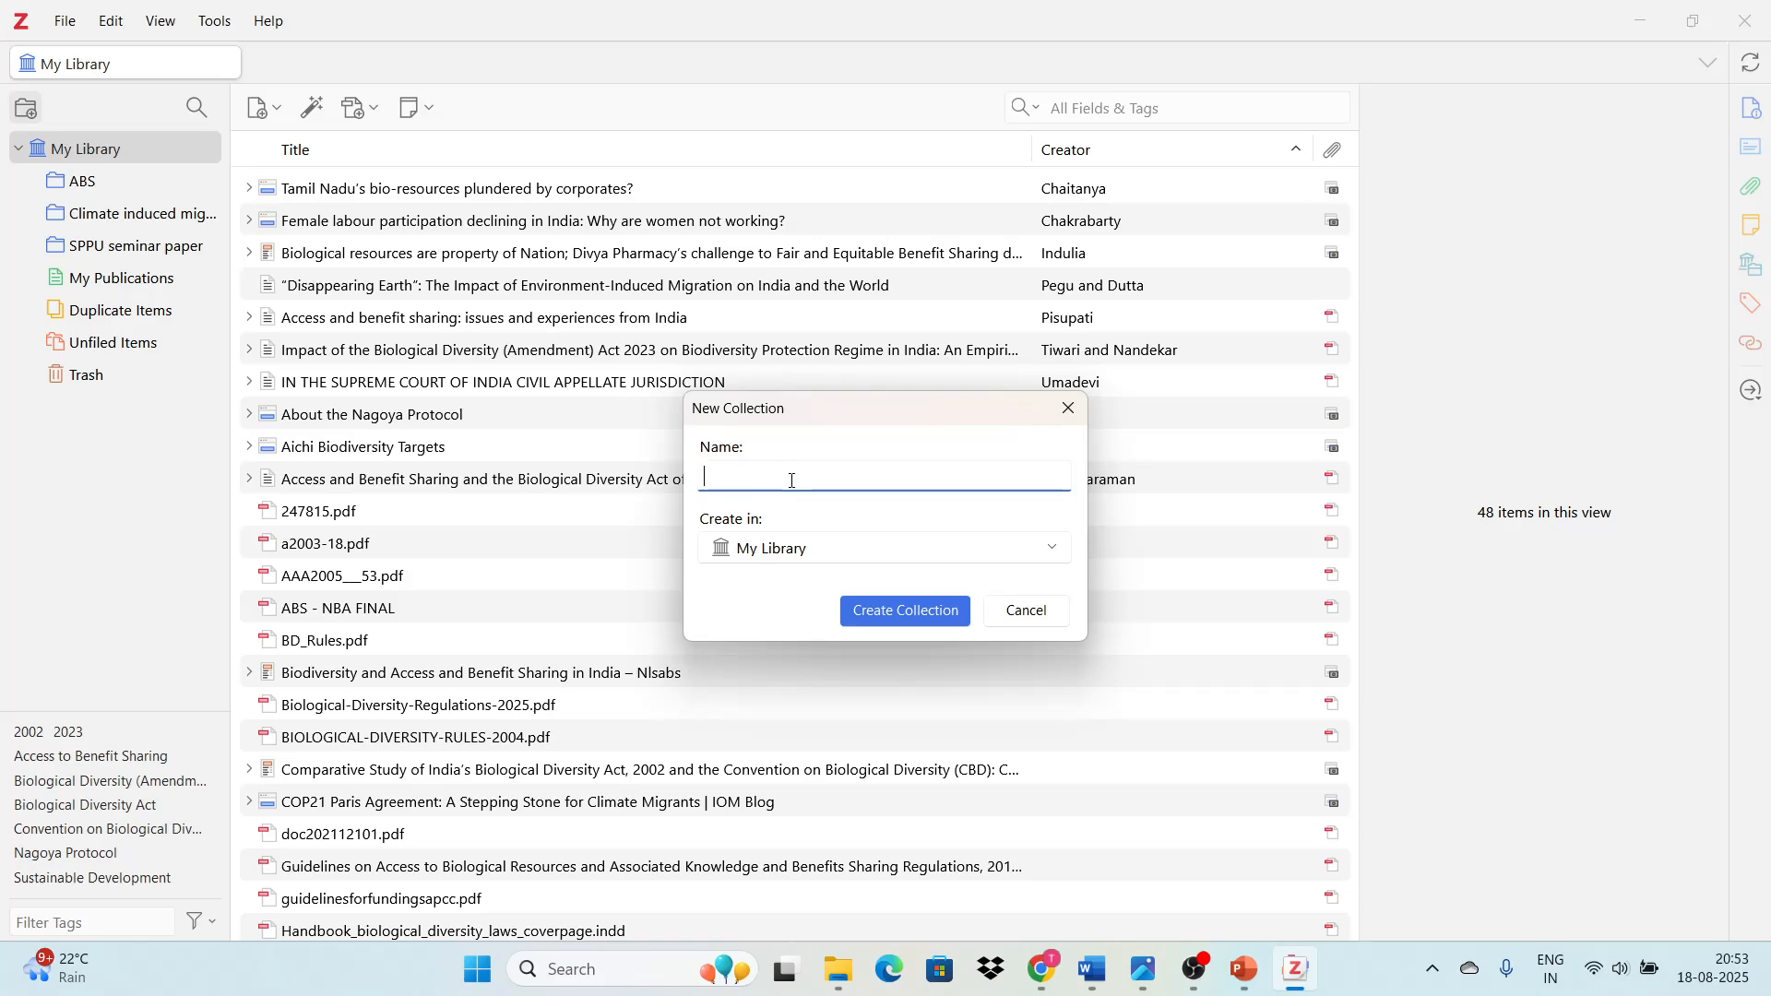
{"action": "key", "text": "Caps_Lock"}
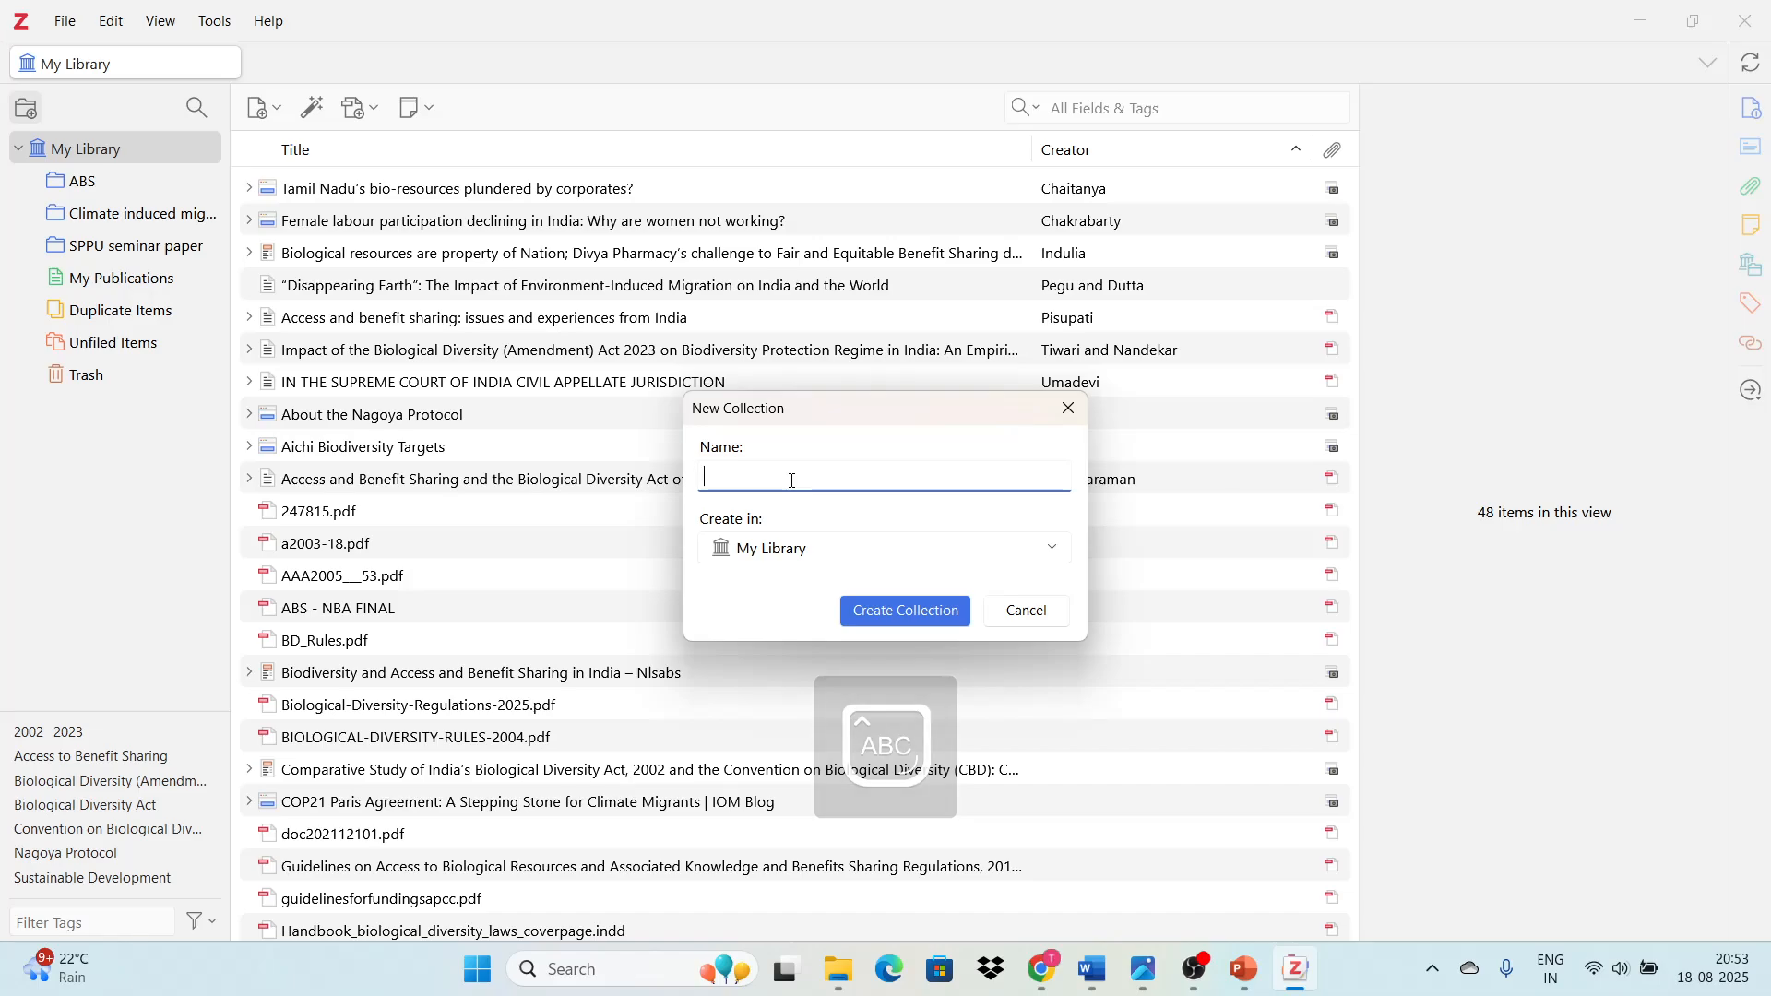
{"action": "type", "text": "T"}
{"action": "key", "text": "Caps_Lock"}
{"action": "type", "text": "ransgen"}
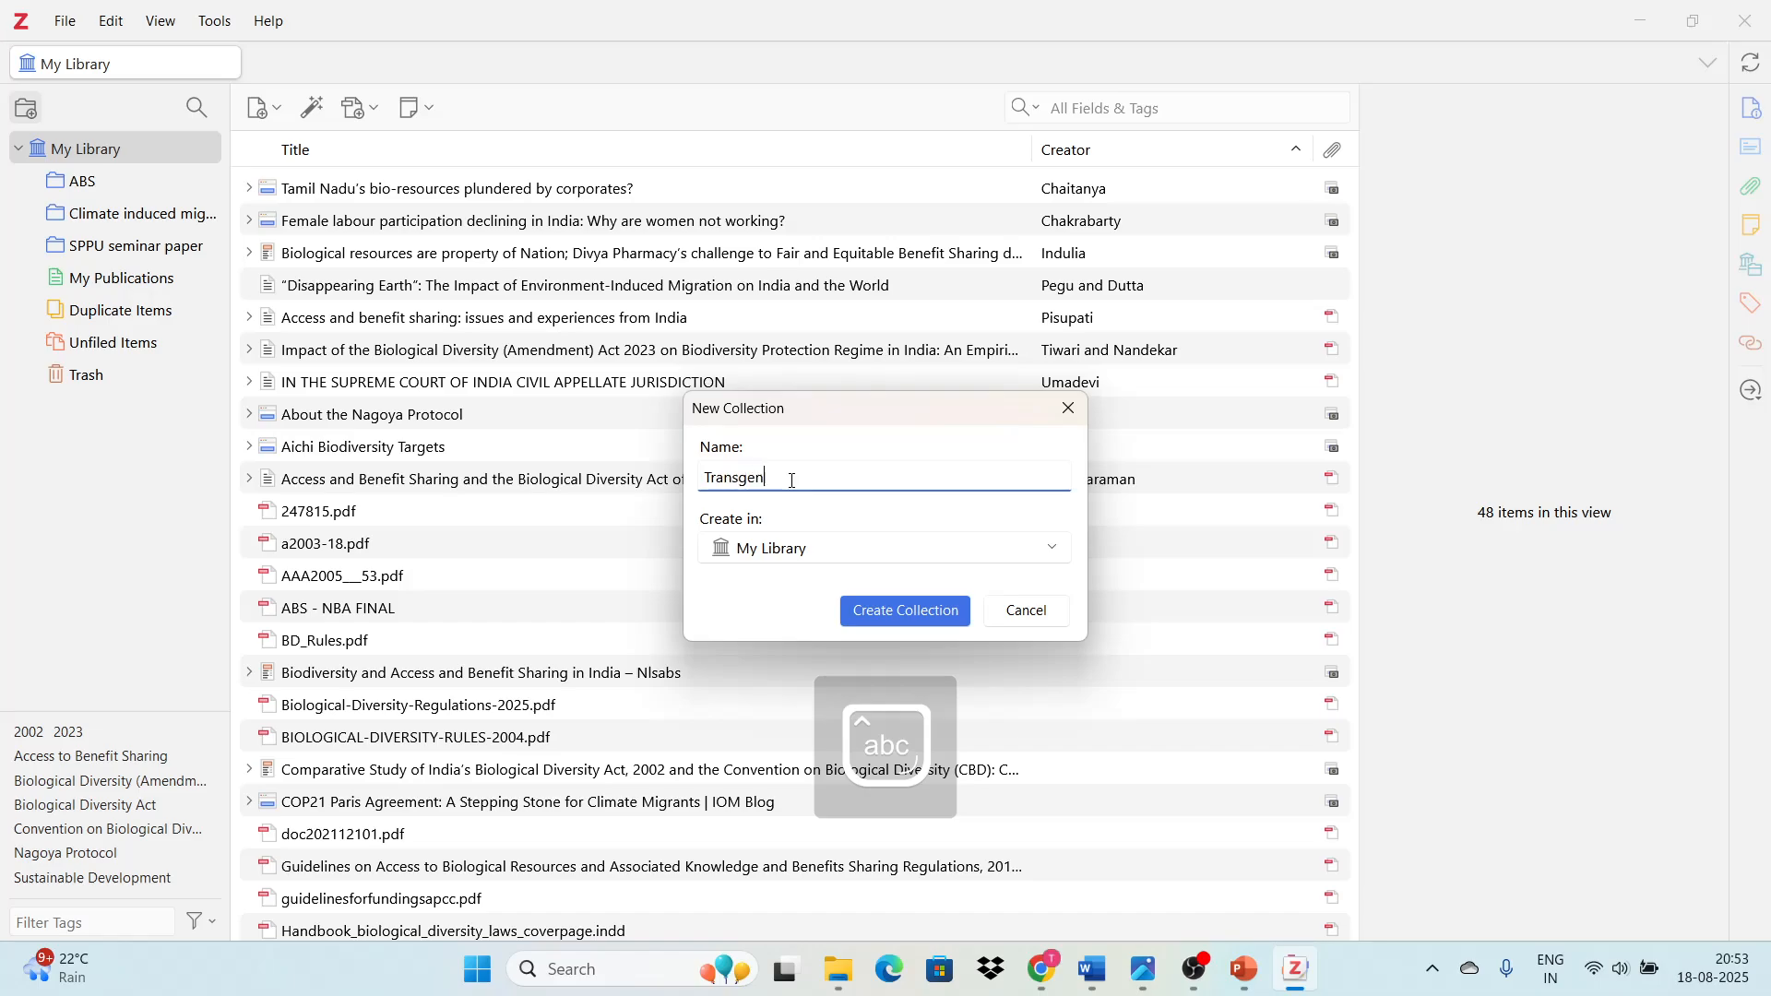
{"action": "type", "text": "der"}
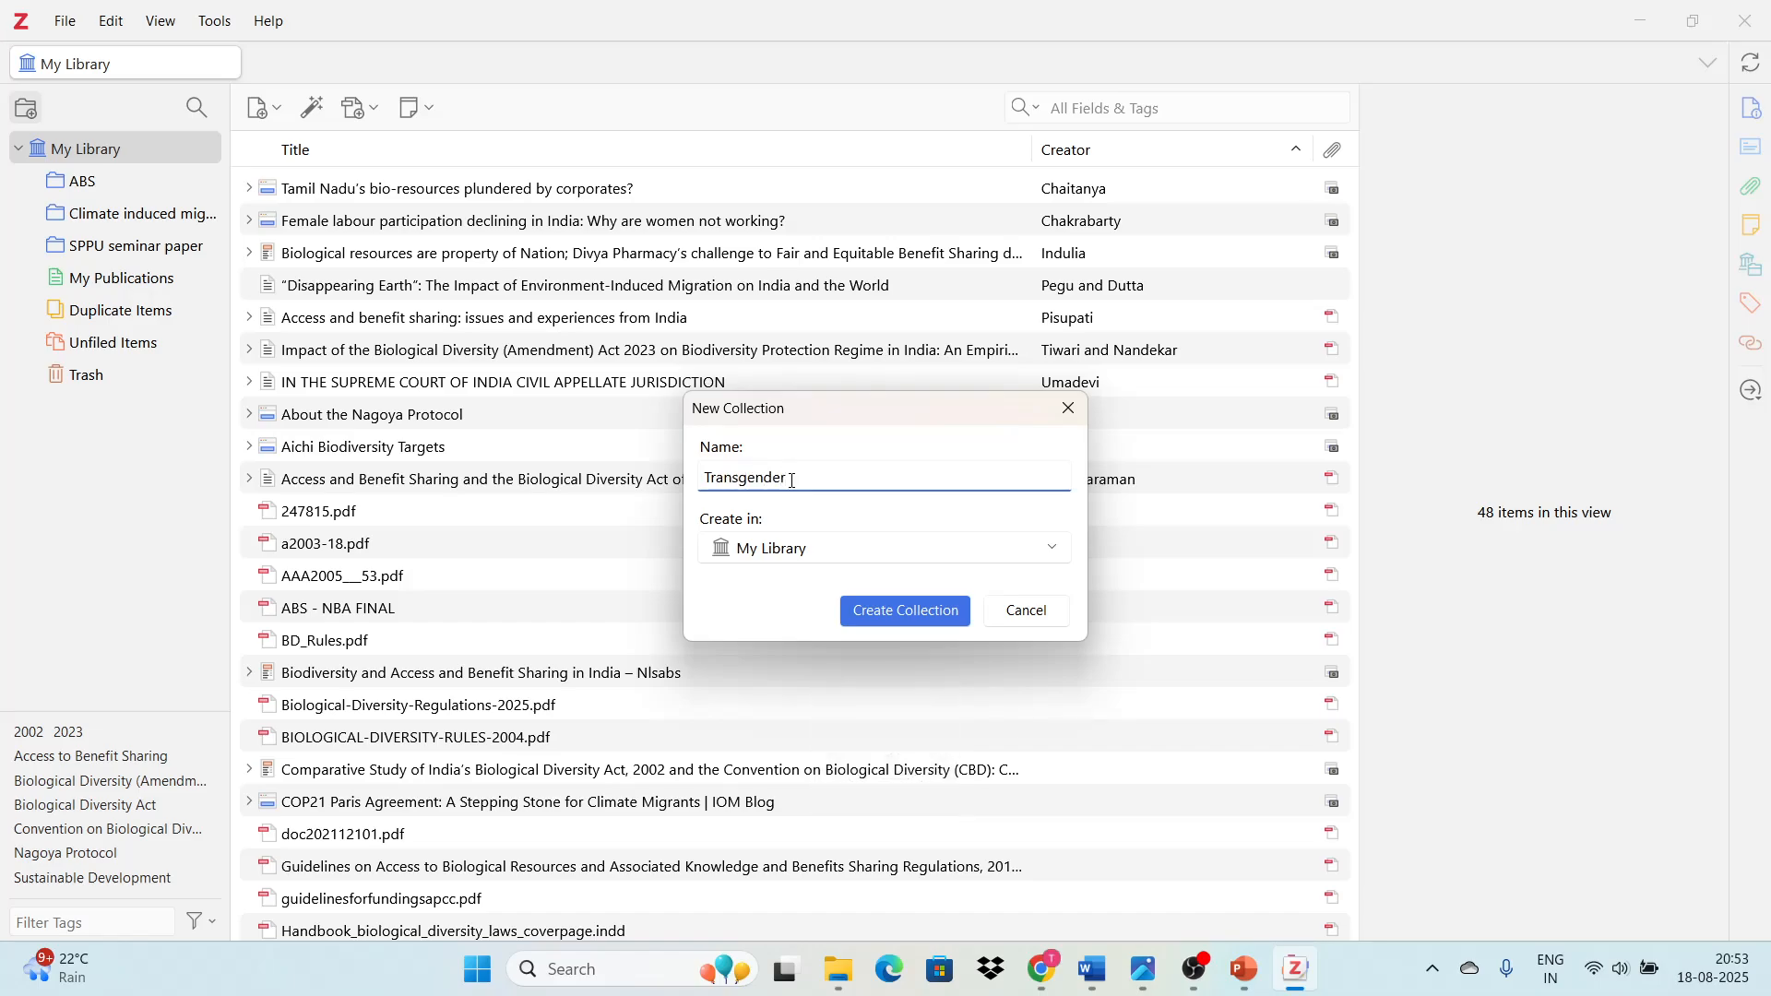
{"action": "type", "text": " persons rights"}
{"action": "left_click", "coordinate": [923, 621]}
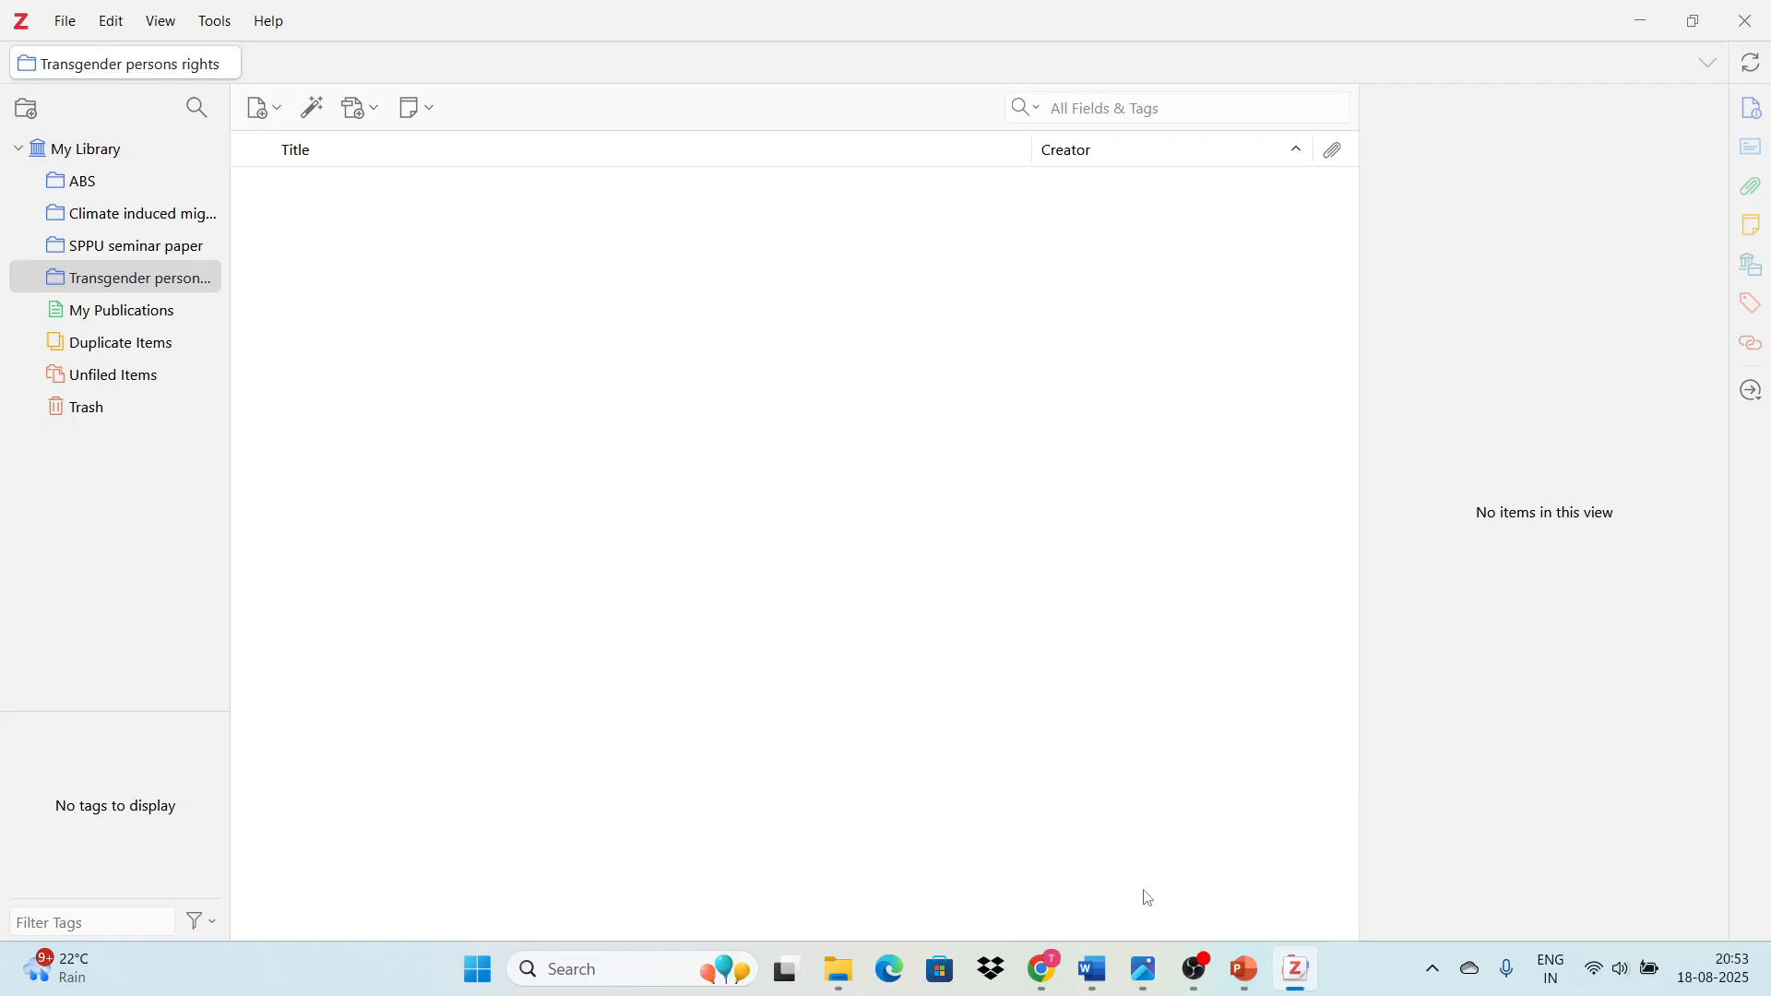
- Switch to the Zotero- Lecture document in Word and try to delete the text of both footnotes
{"action": "left_click", "coordinate": [1095, 988]}
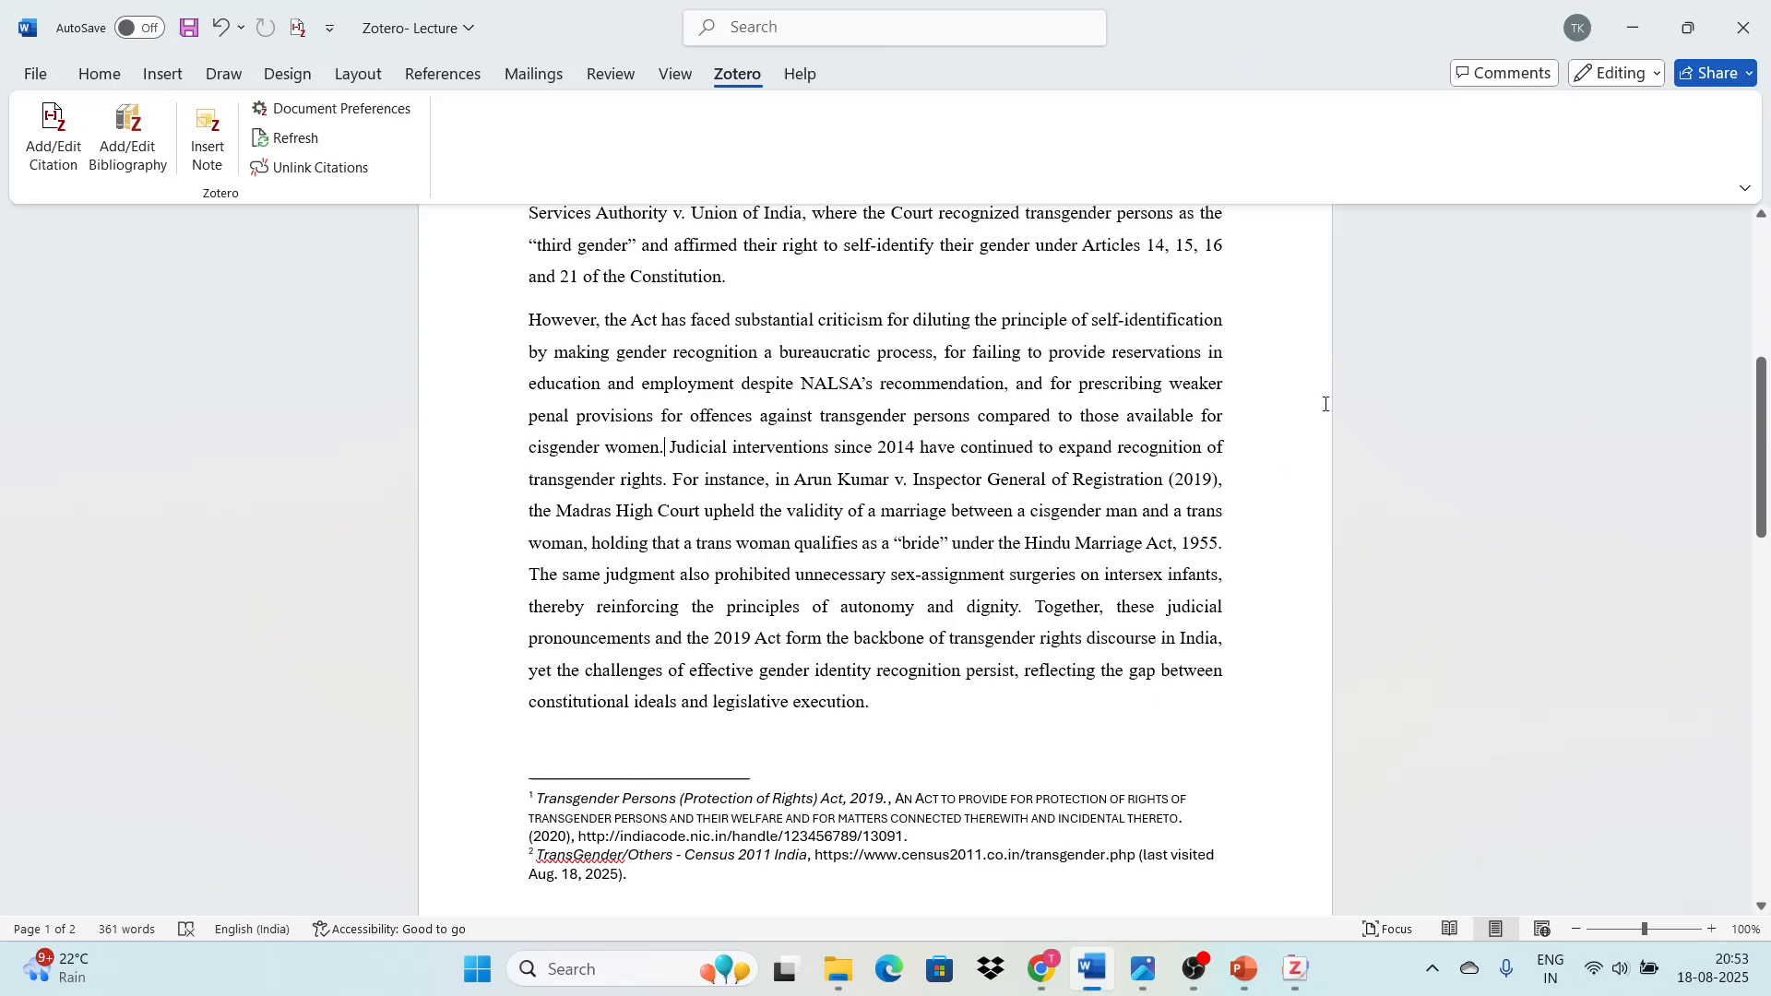
{"action": "scroll", "coordinate": [932, 531], "scroll_direction": "down", "scroll_amount": 6}
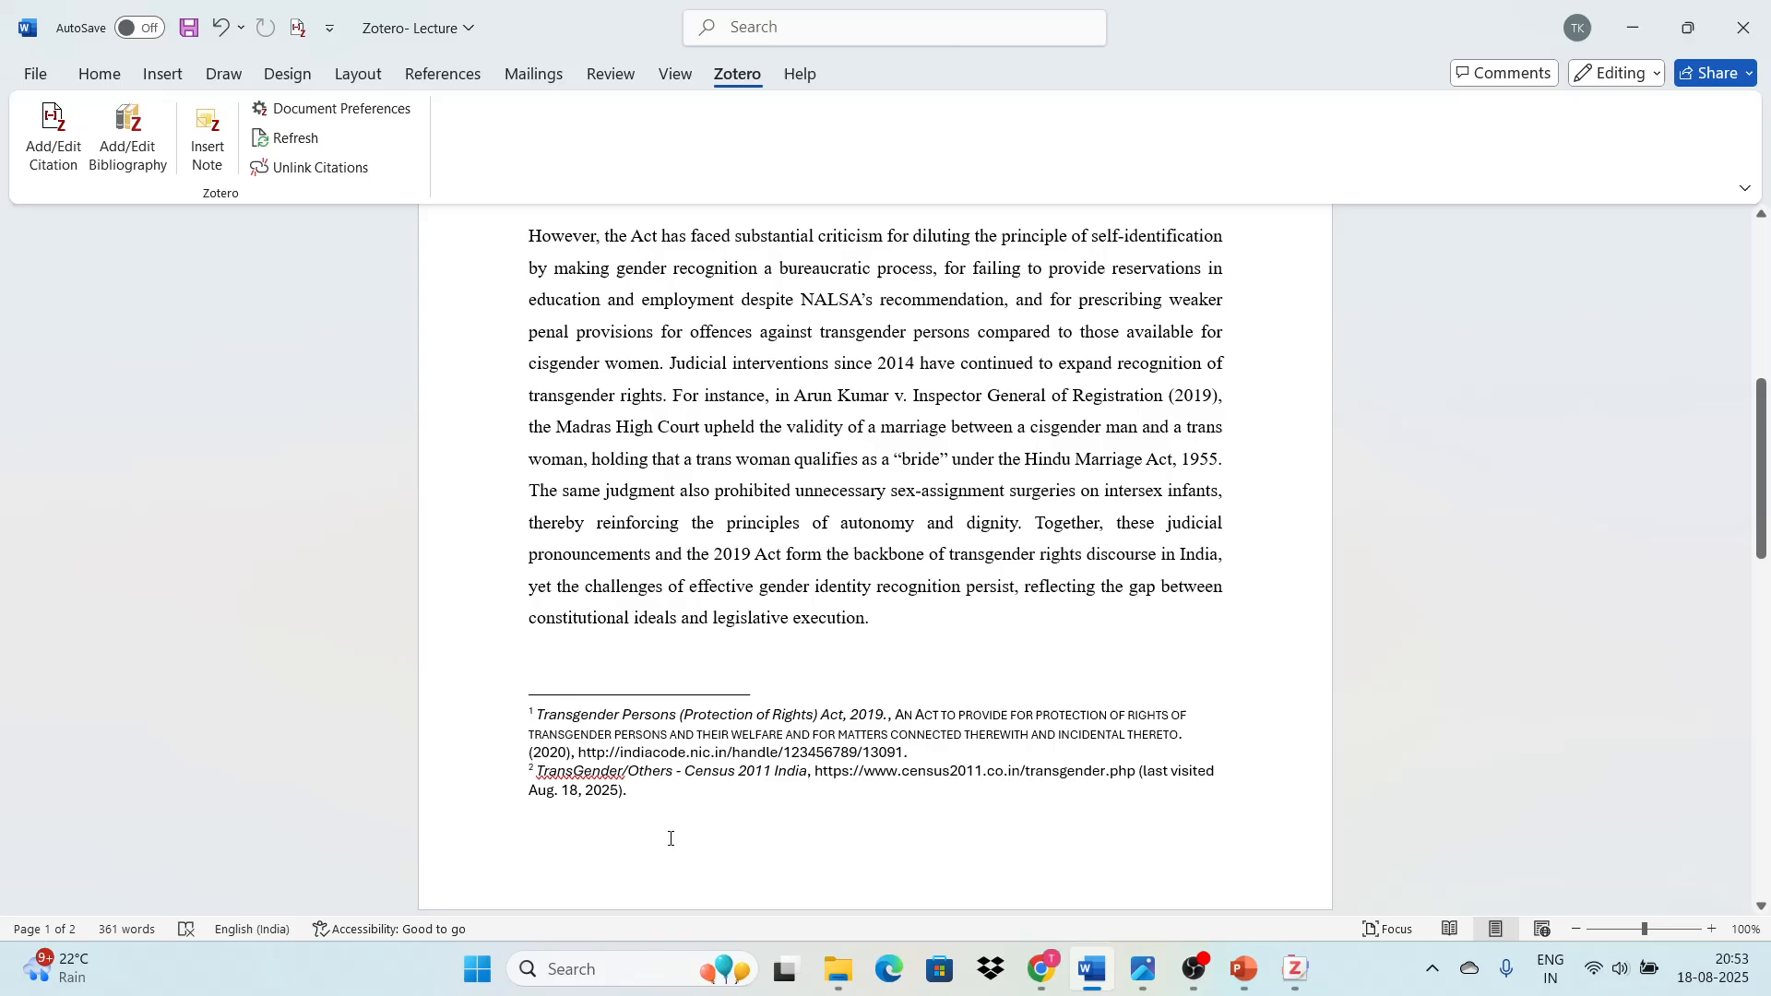
{"action": "left_click_drag", "start_coordinate": [670, 838], "coordinate": [518, 725]}
{"action": "key", "text": "BackSpace"}
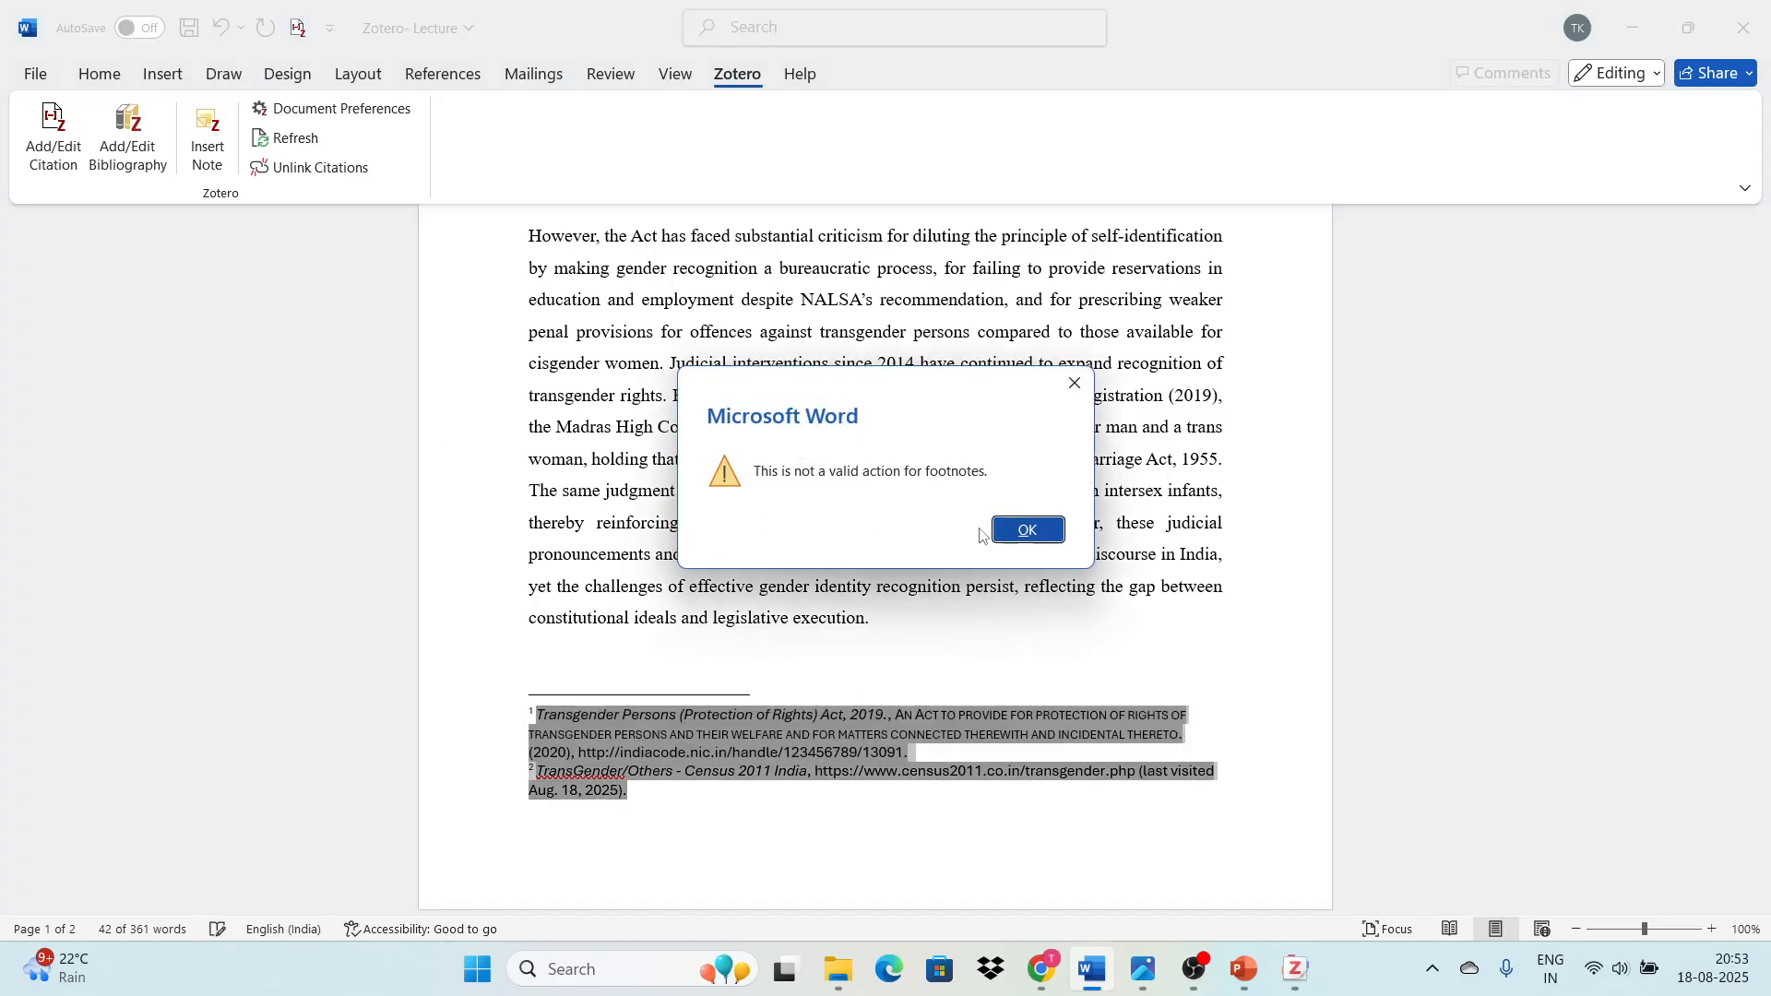
{"action": "left_click", "coordinate": [1029, 532]}
- Undo the earlier citation insertions to remove both footnotes, and check the document text
{"action": "scroll", "coordinate": [1024, 537], "scroll_direction": "up", "scroll_amount": 2}
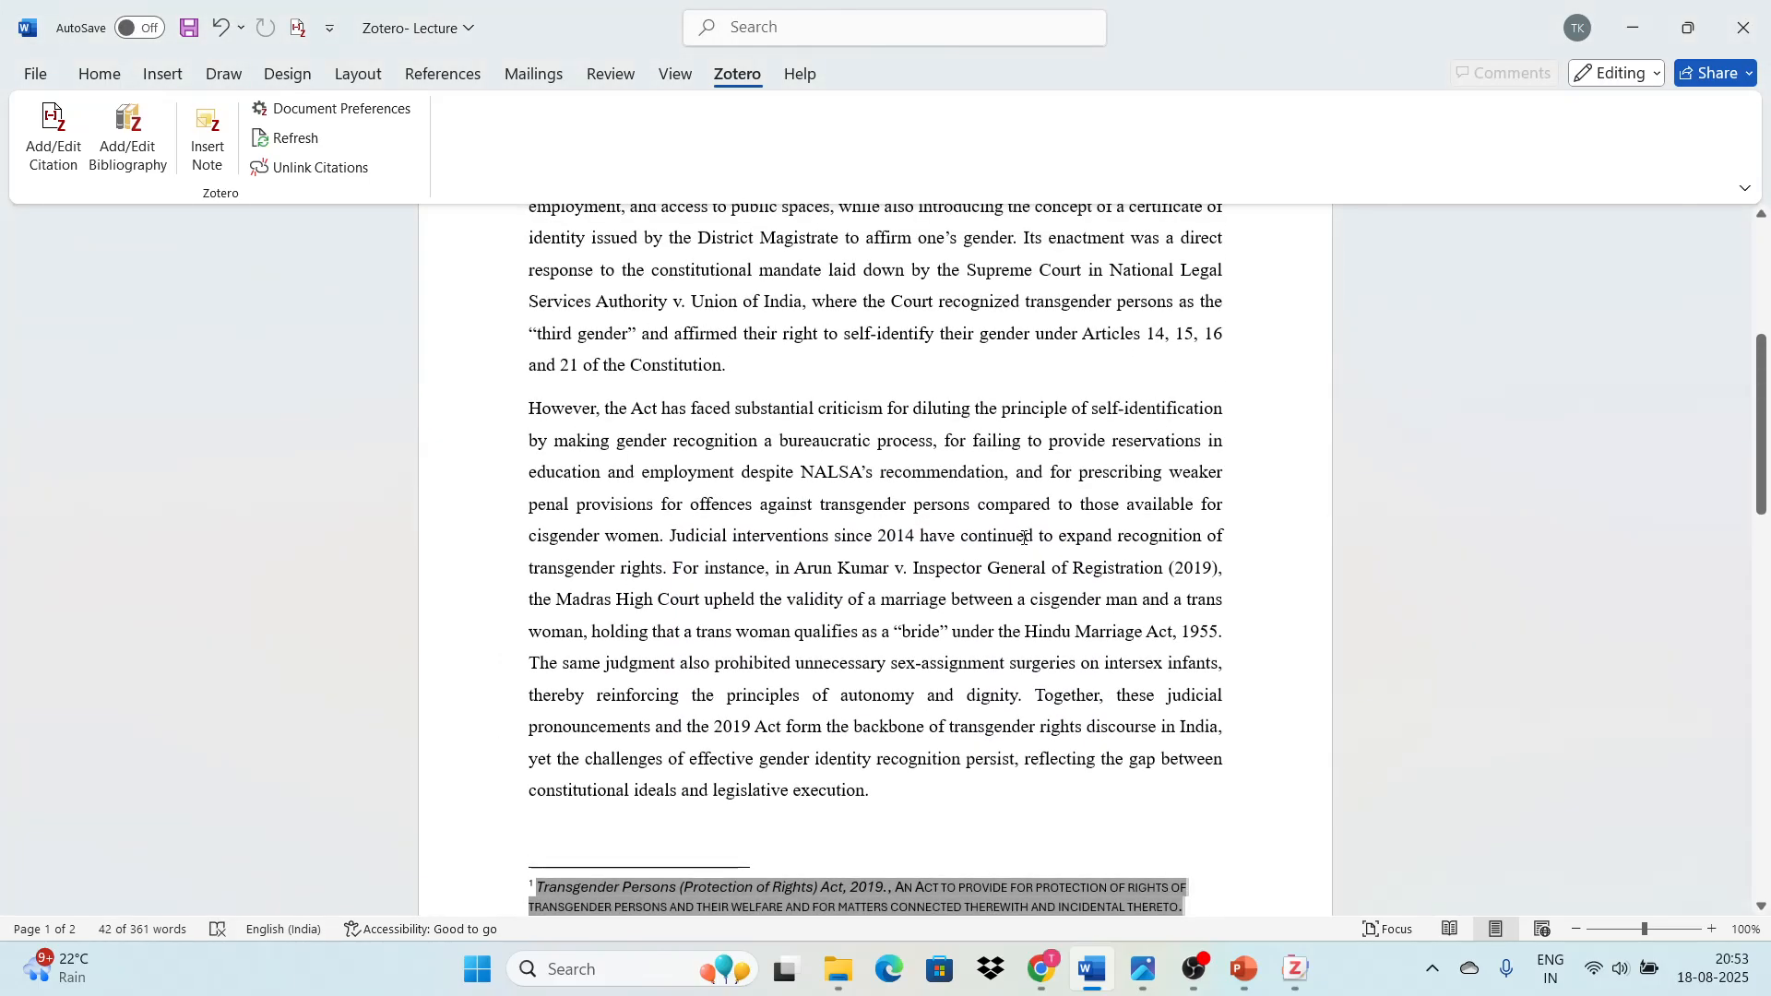
{"action": "key", "text": "ctrl+z"}
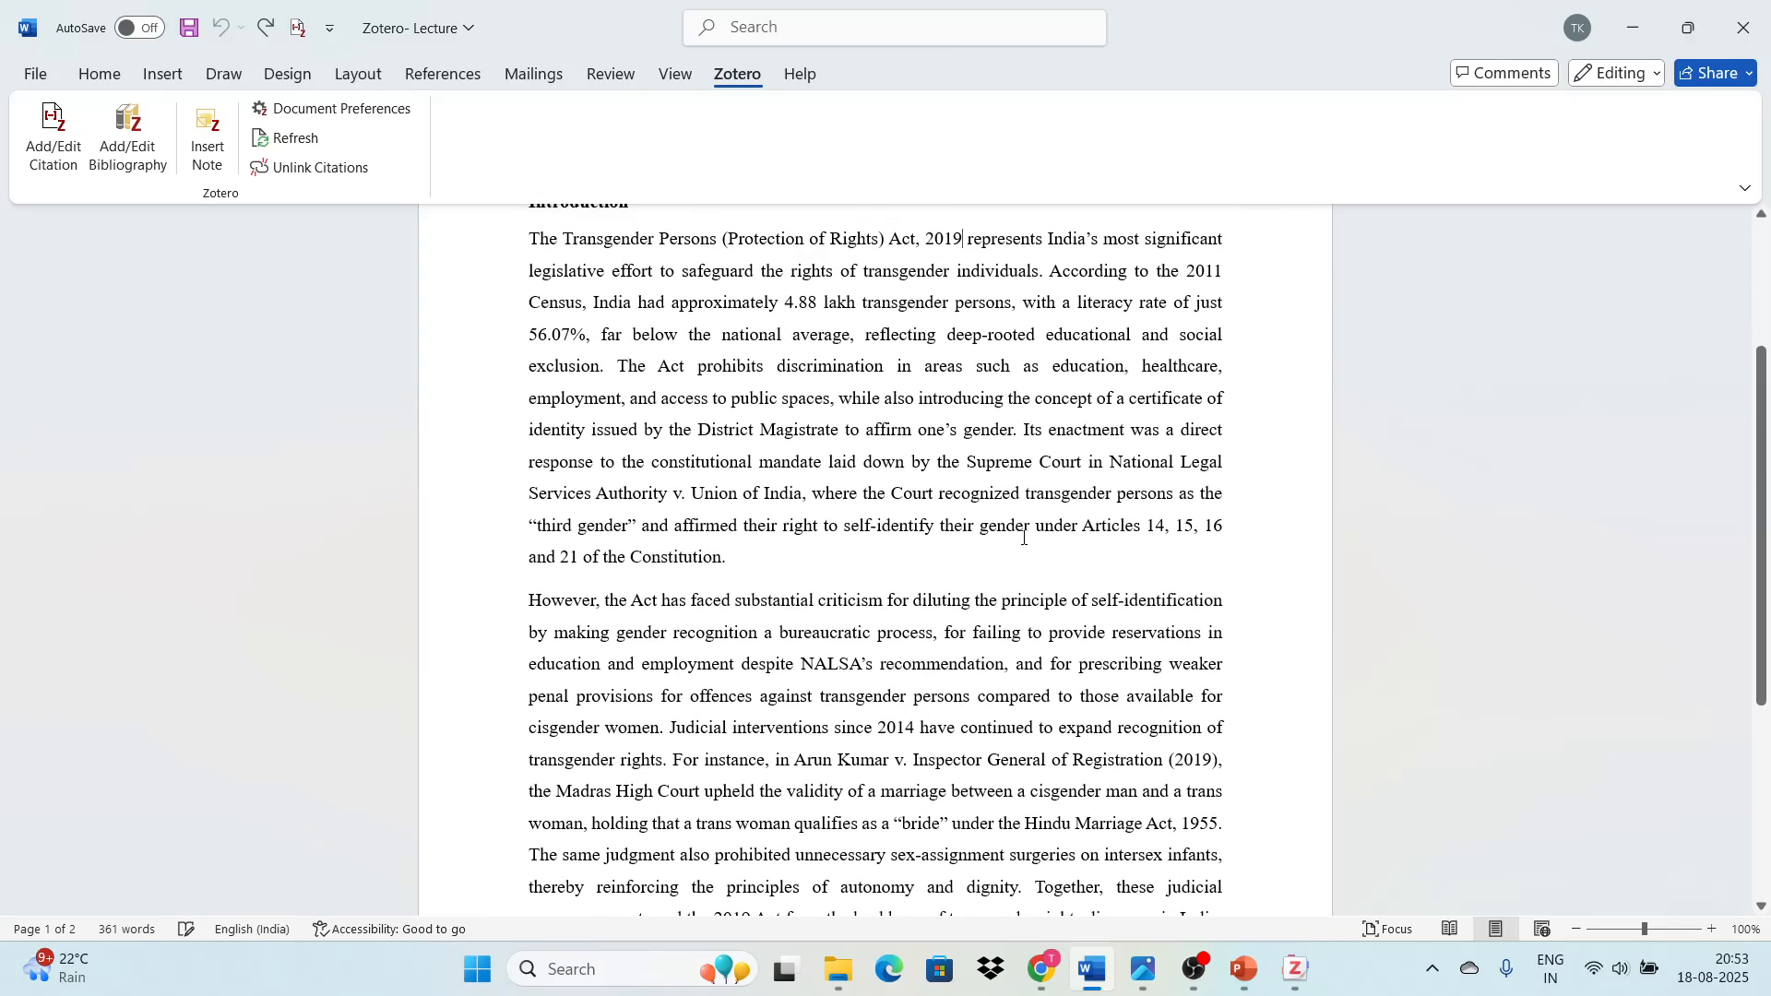
{"action": "scroll", "coordinate": [1024, 537], "scroll_direction": "down", "scroll_amount": 4}
{"action": "scroll", "coordinate": [1024, 537], "scroll_direction": "up", "scroll_amount": 6}
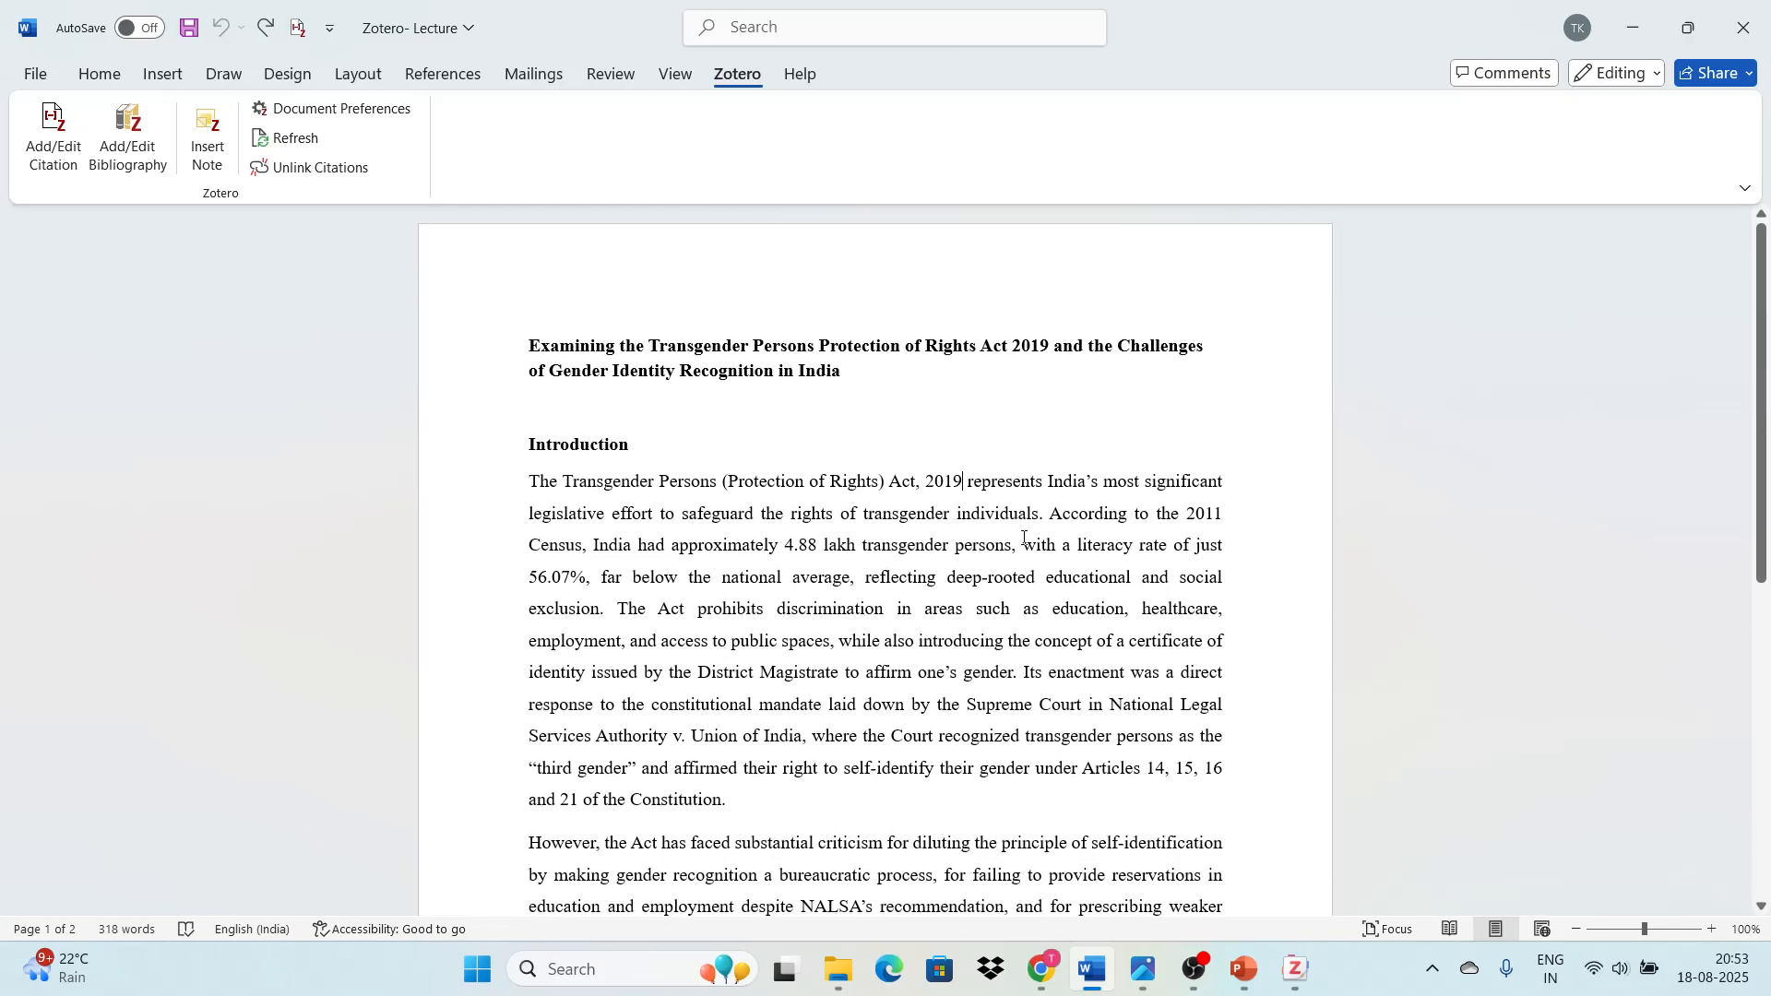
{"action": "scroll", "coordinate": [1051, 476], "scroll_direction": "down", "scroll_amount": 2}
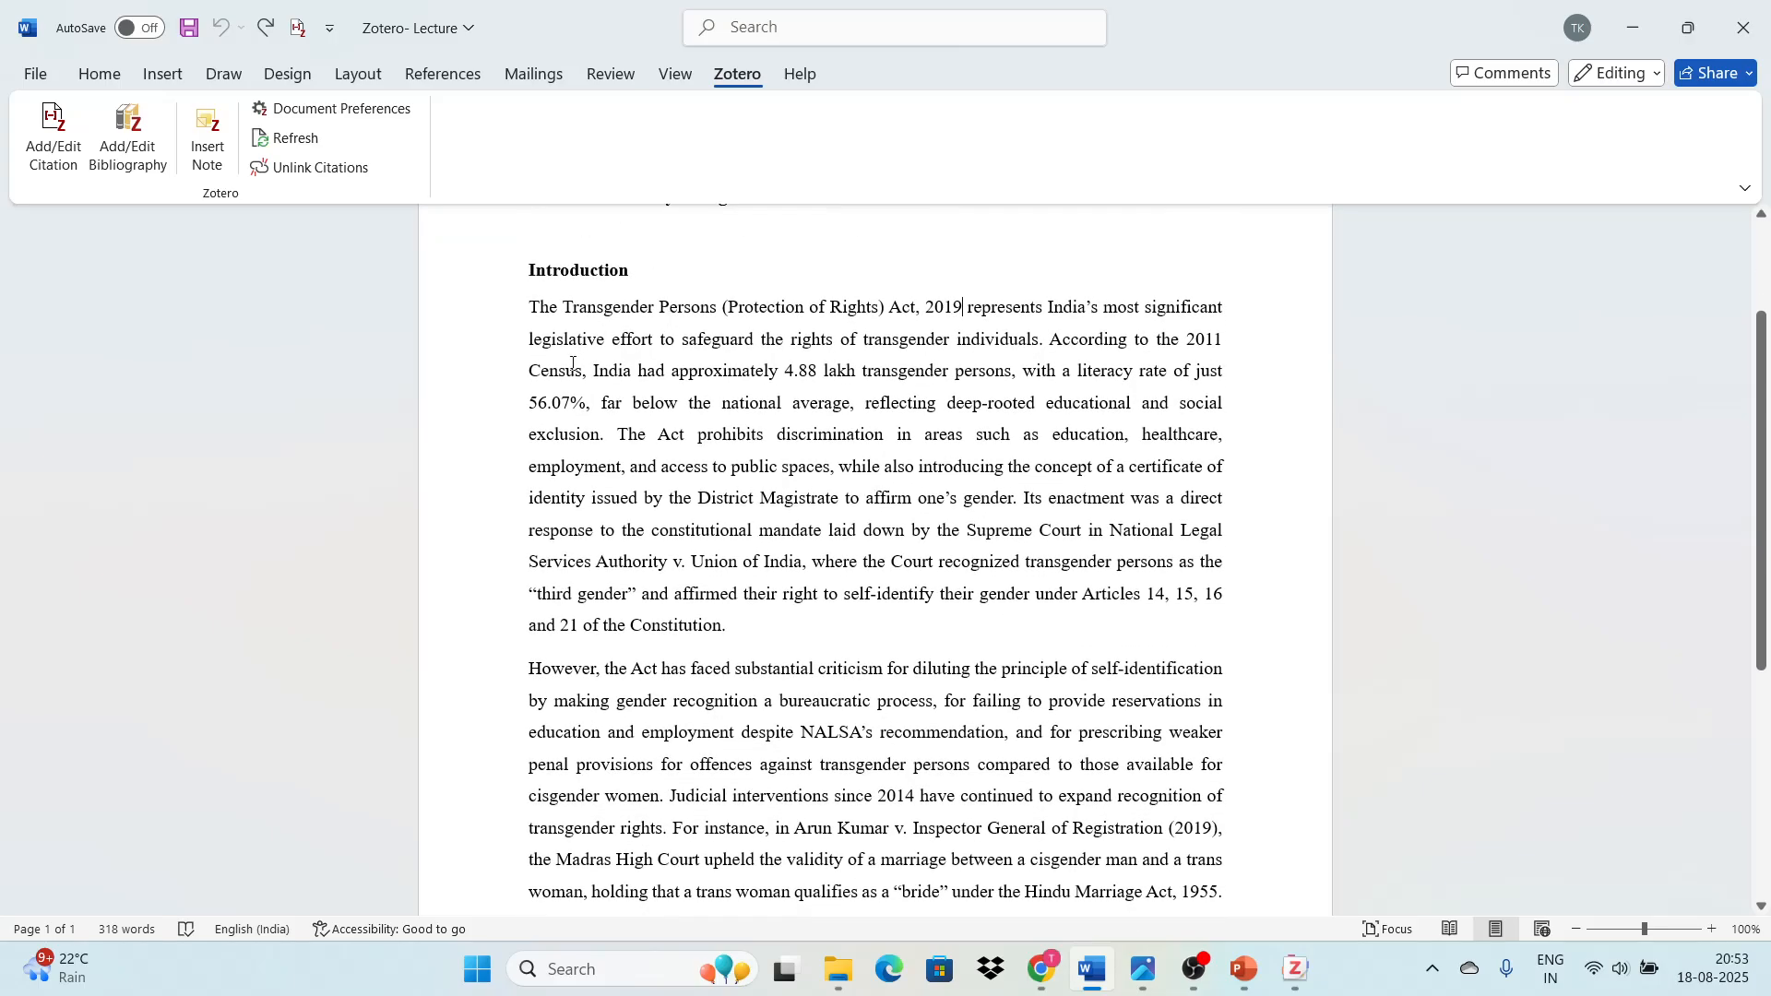
{"action": "scroll", "coordinate": [734, 563], "scroll_direction": "up", "scroll_amount": 2}
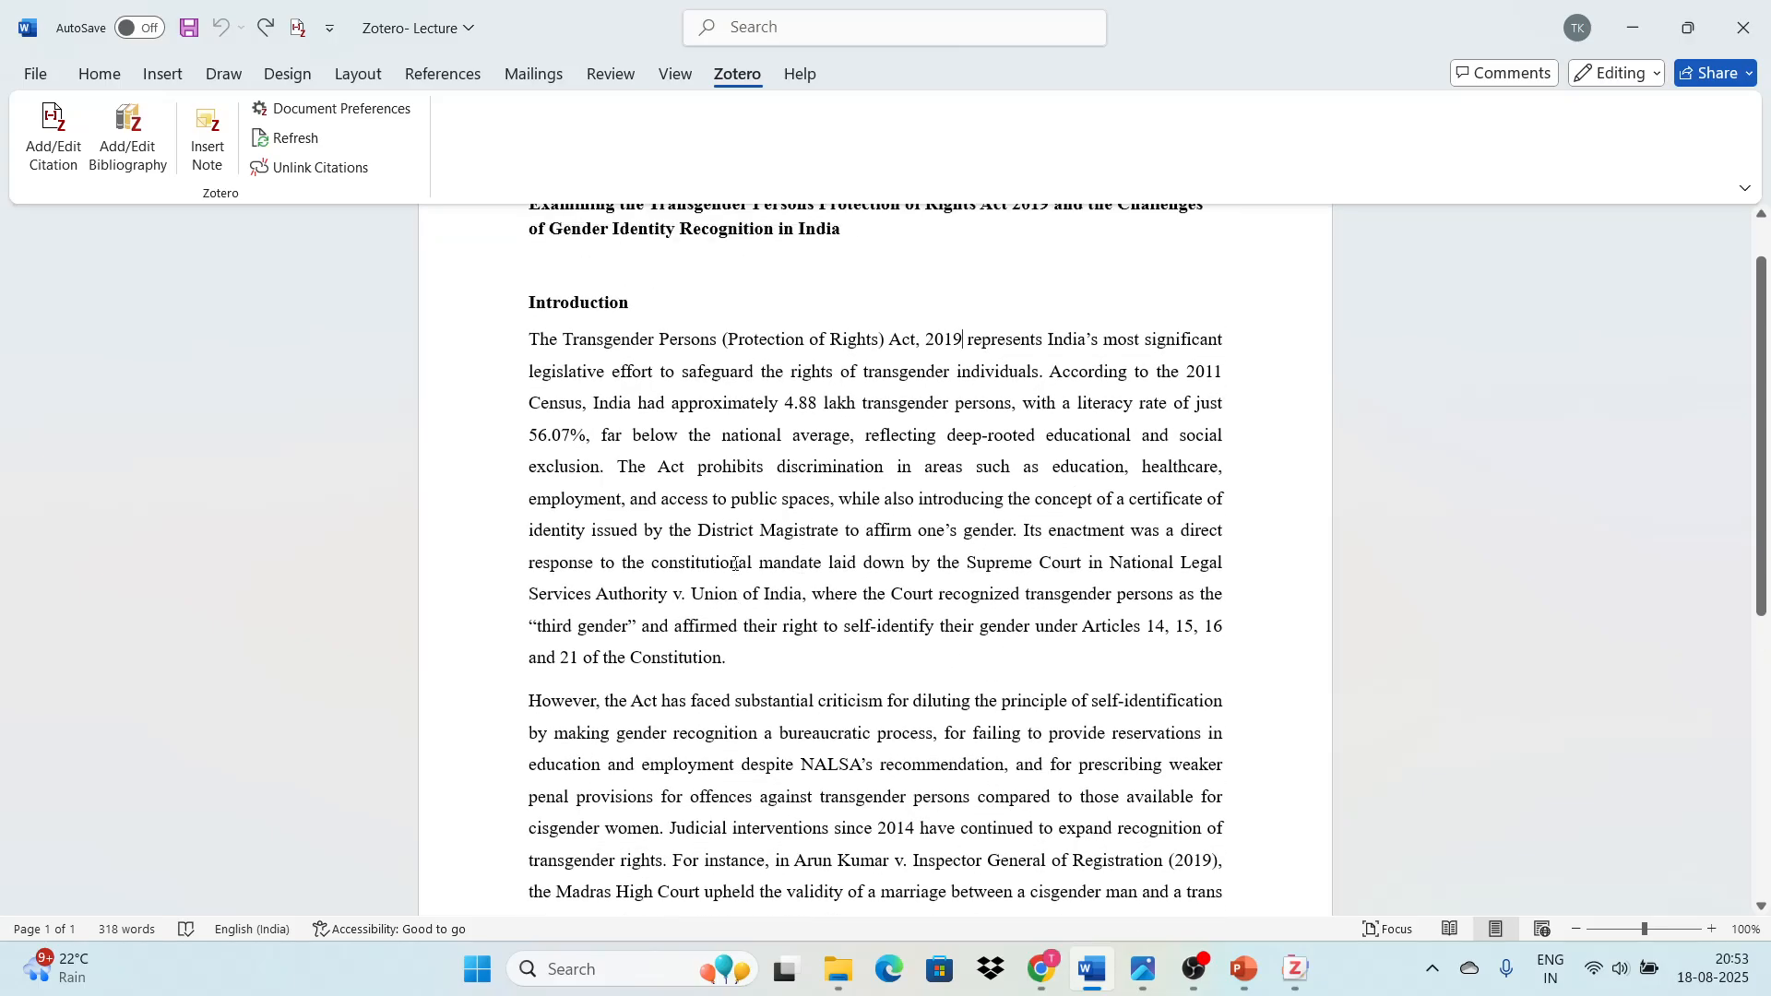
- Place the text cursor right after "Transgender Persons (Protection of Rights) Act, 2019" in the Introduction's first sentence
{"action": "left_click", "coordinate": [97, 74]}
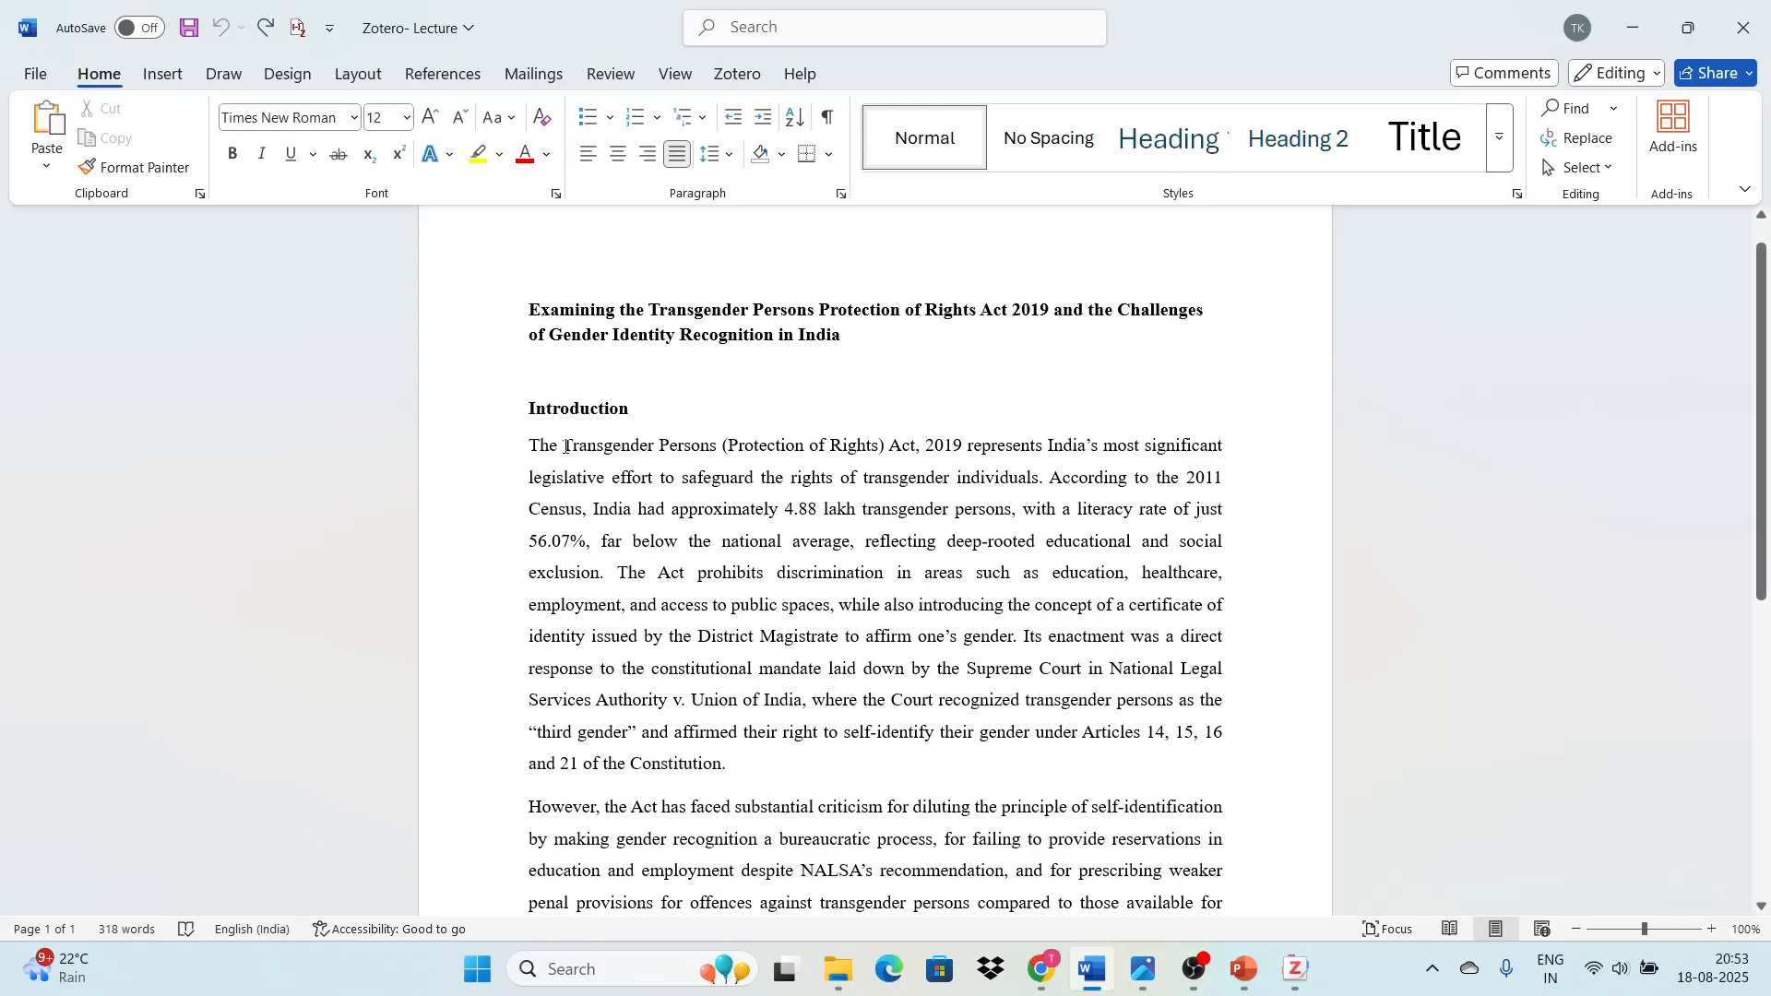
{"action": "left_click_drag", "start_coordinate": [565, 447], "coordinate": [965, 449]}
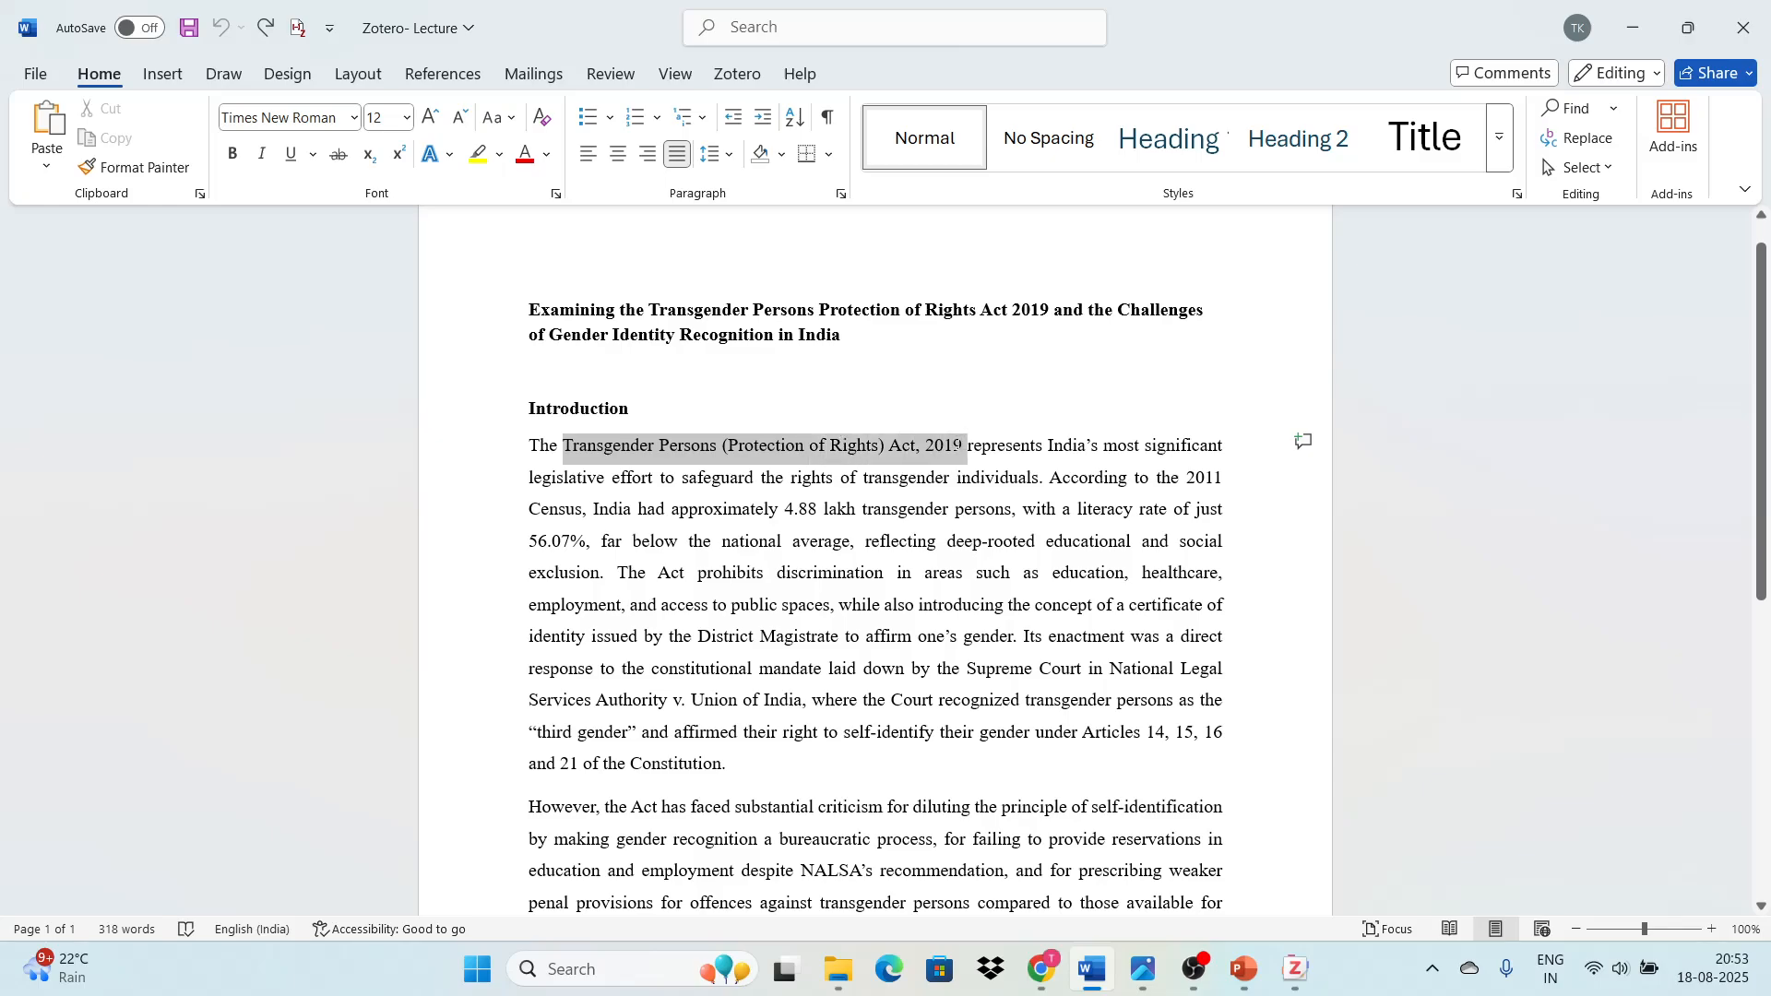
{"action": "left_click", "coordinate": [964, 447]}
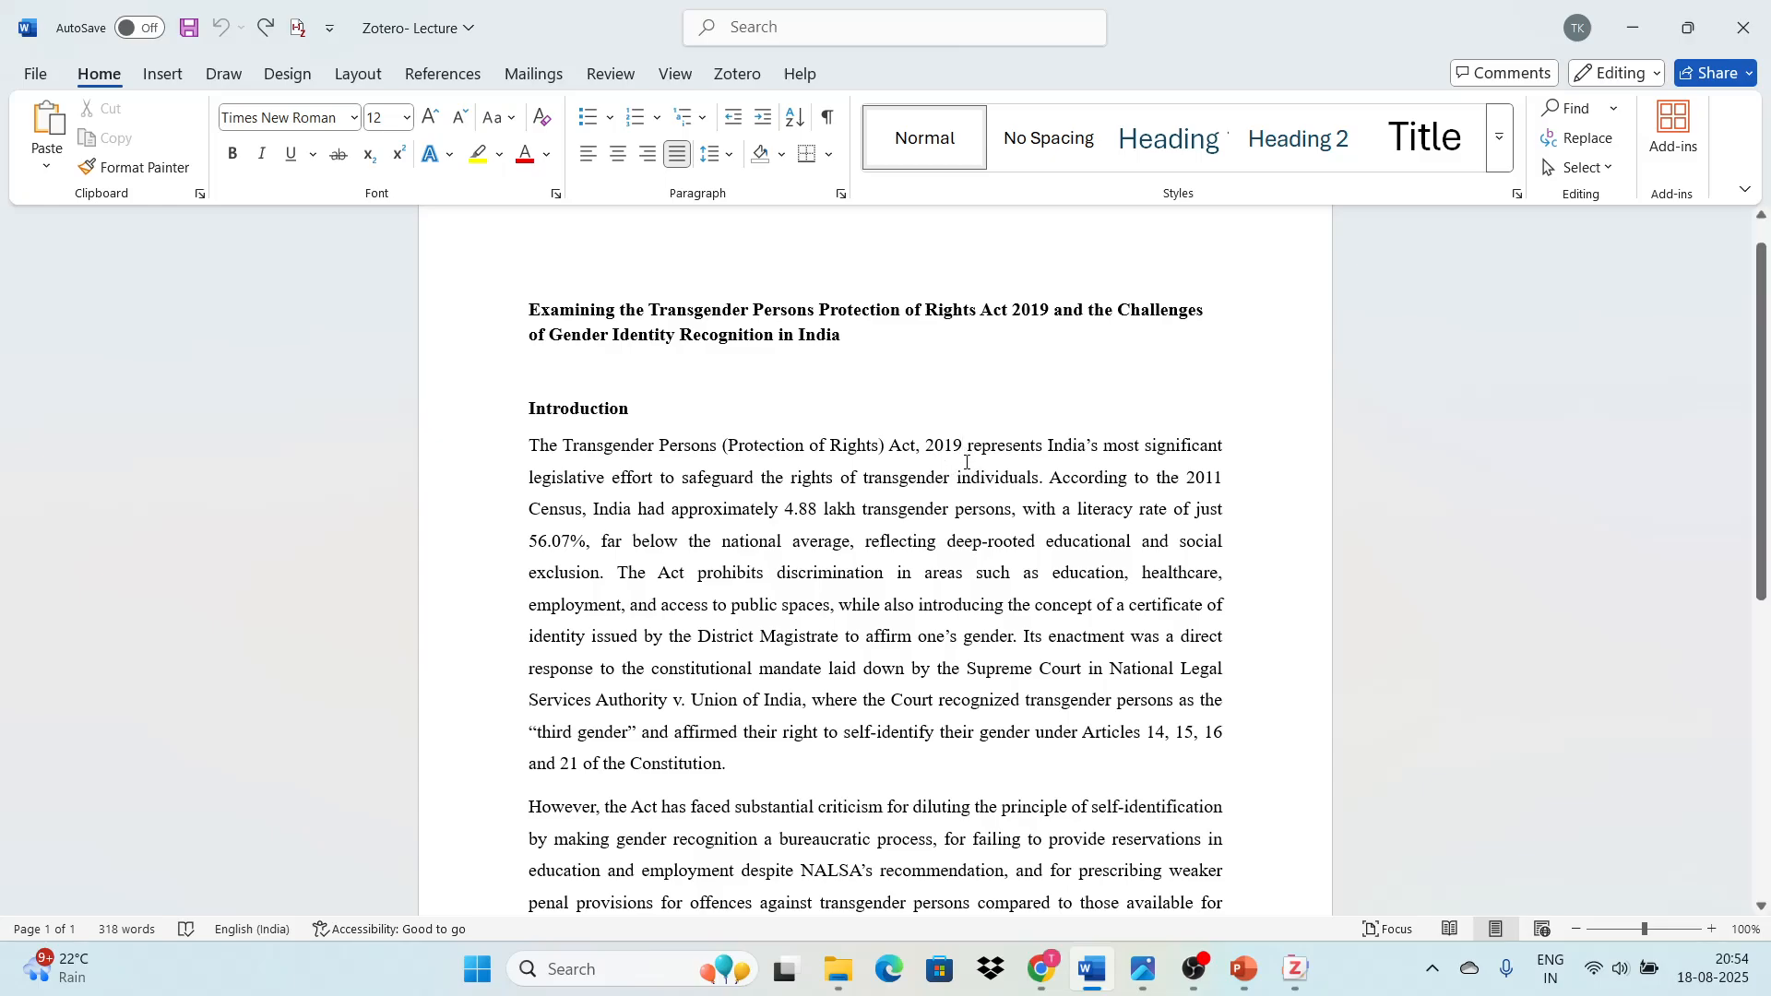
- Switch to Chrome and search Google in a new tab for "transgender persons (protection of rights) act, 2019"
{"action": "mouse_move", "coordinate": [1042, 968]}
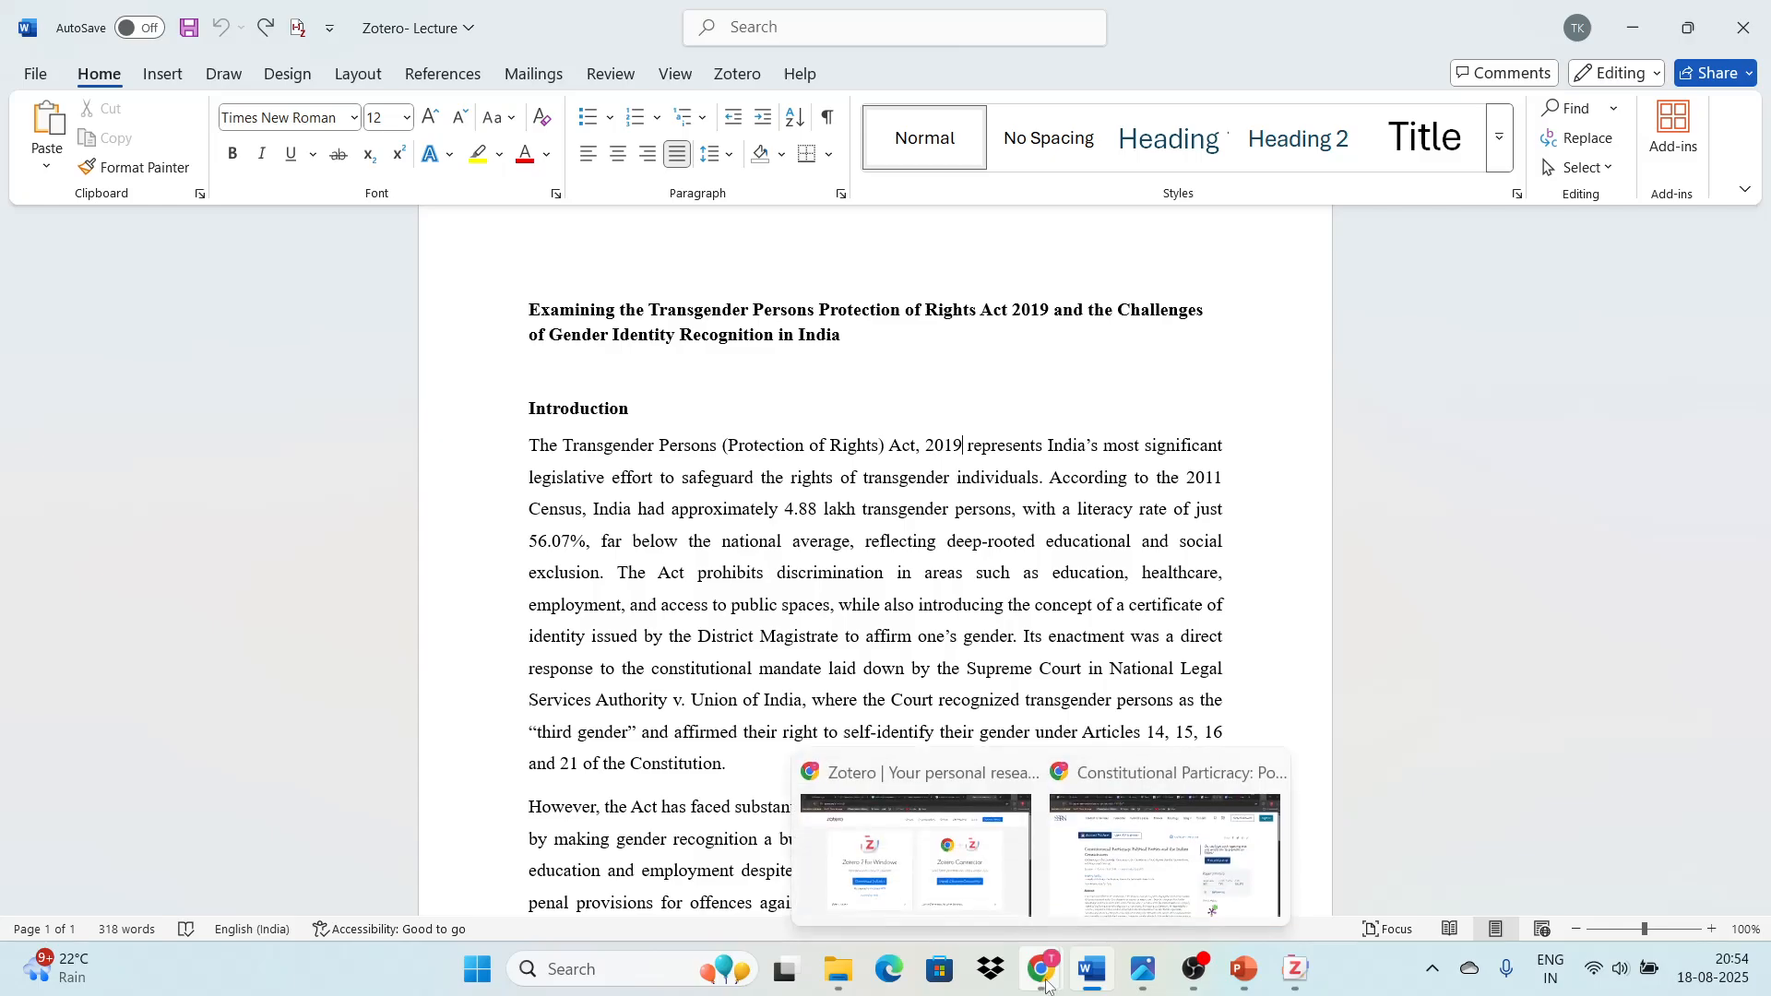
{"action": "left_click", "coordinate": [954, 886]}
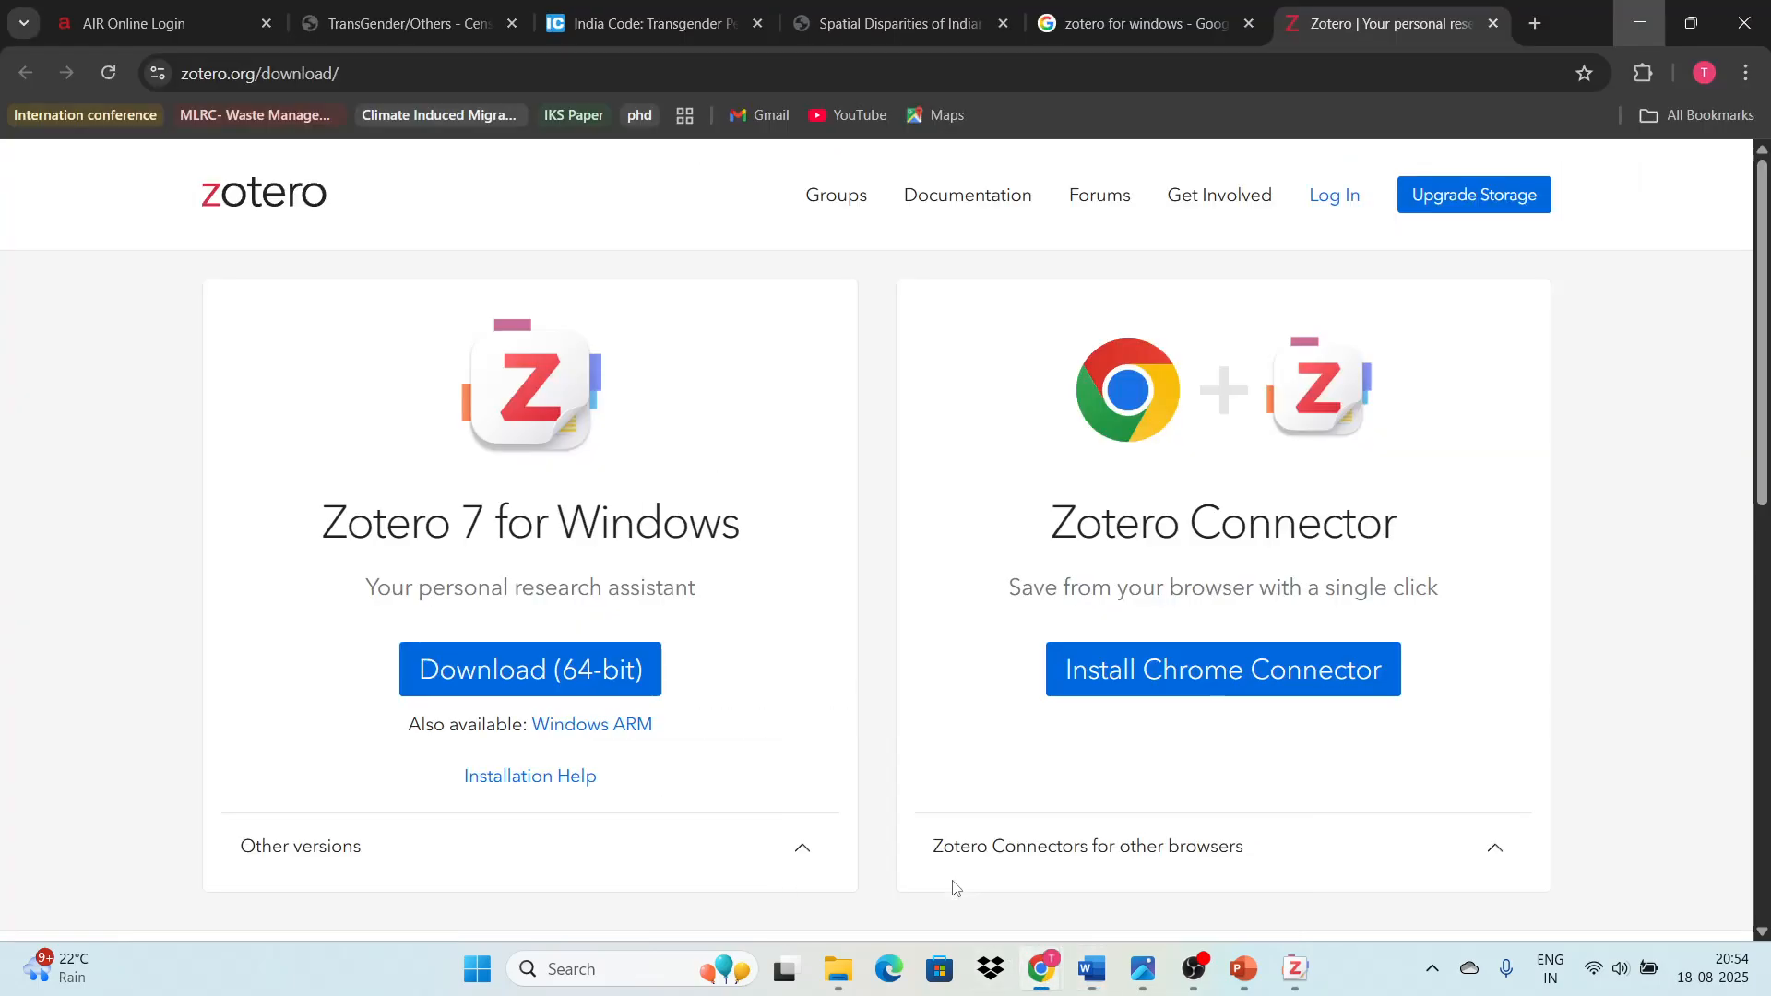
{"action": "left_click", "coordinate": [1533, 22]}
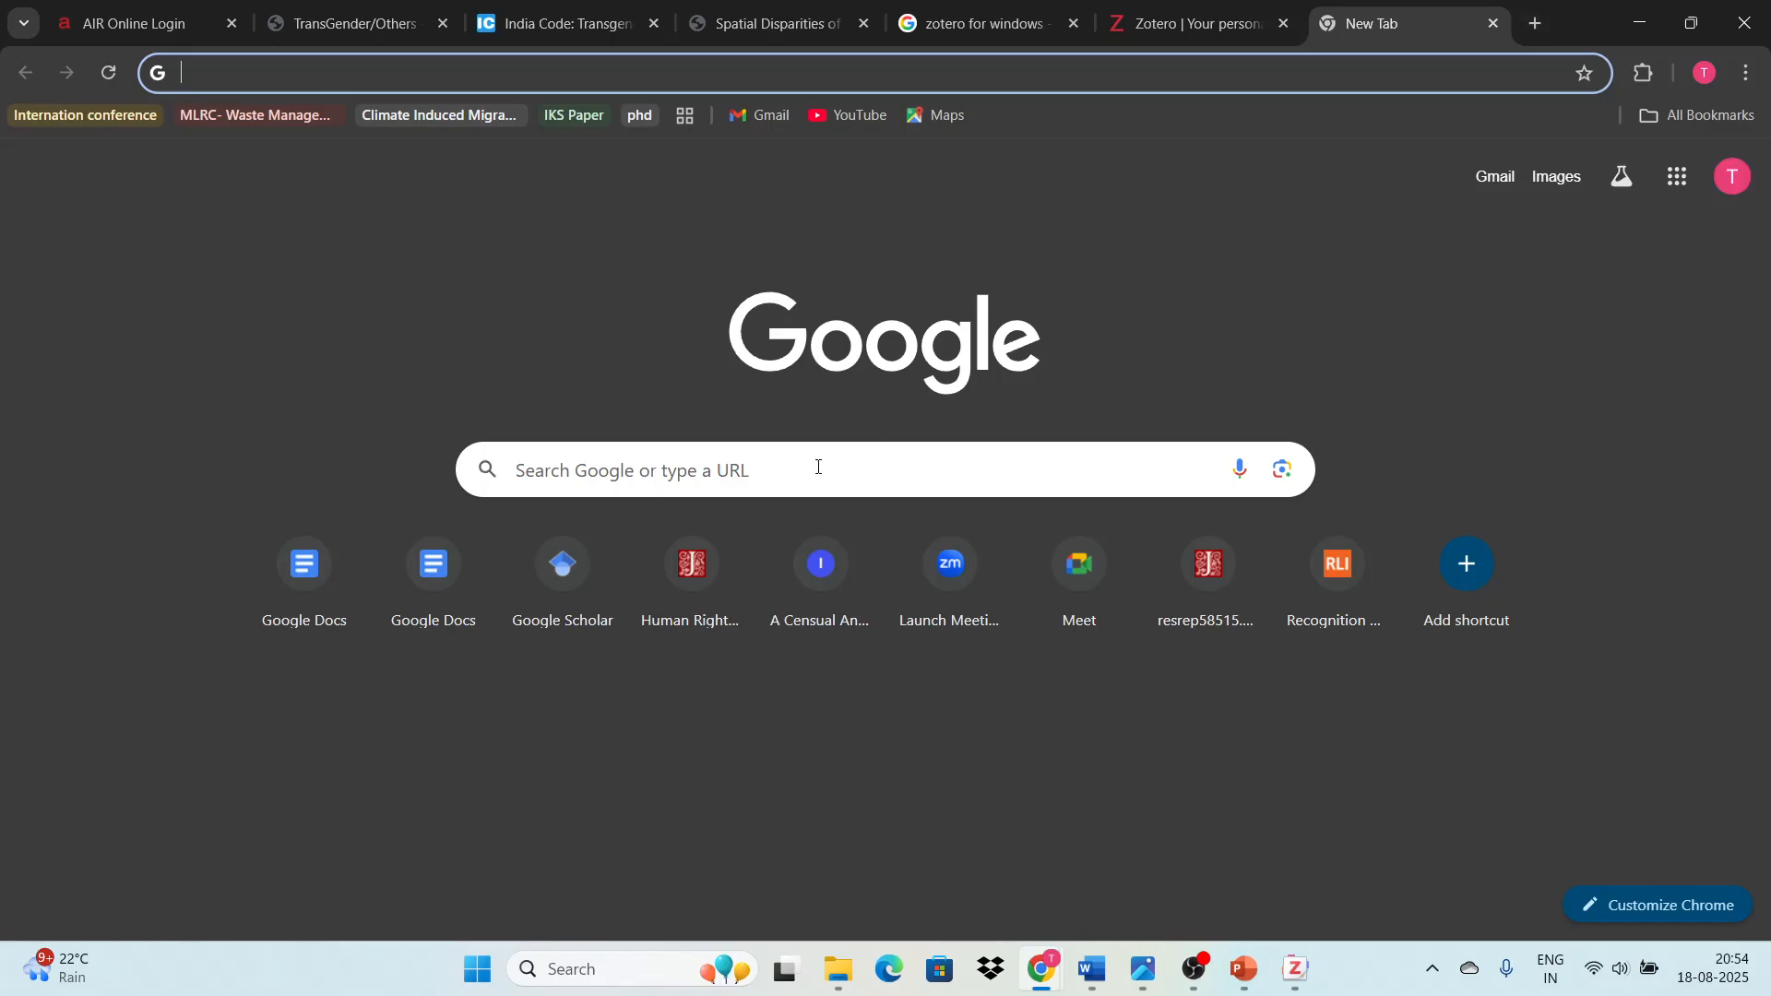
{"action": "left_click", "coordinate": [818, 467]}
{"action": "left_click", "coordinate": [818, 524]}
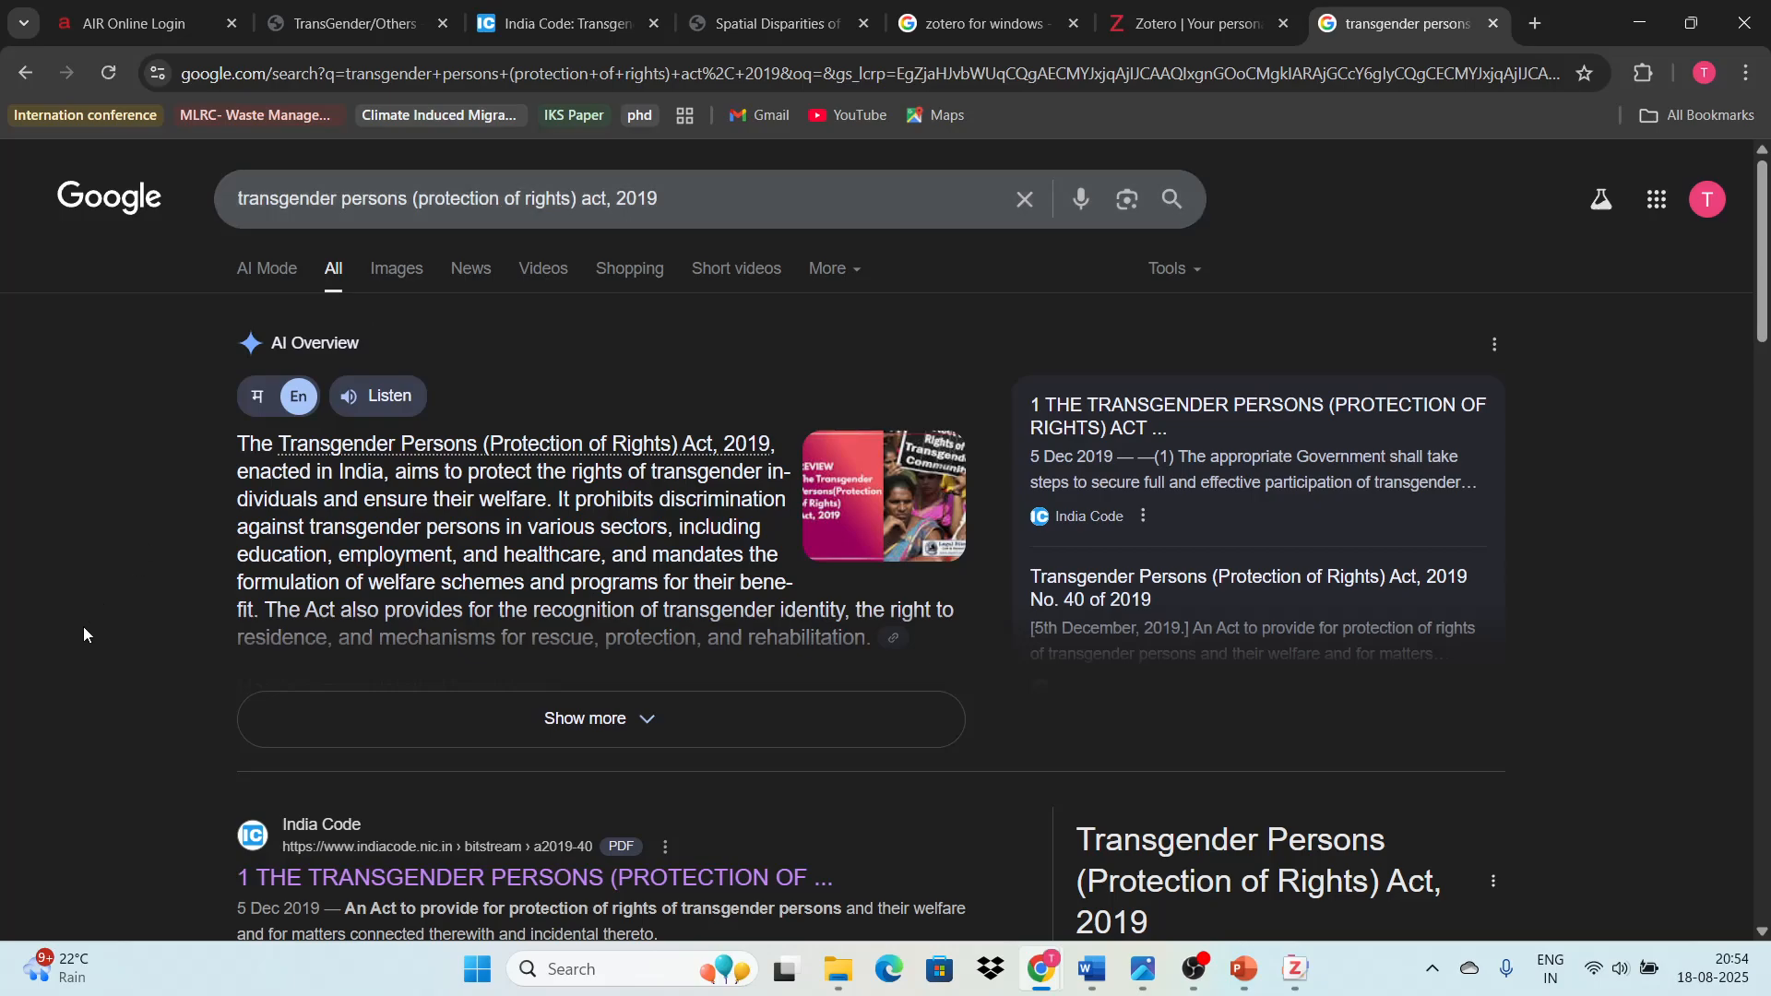
- Open the India Code web page of the Transgender Persons (Protection of Rights) Act, 2019 from the search results and look through its sections
{"action": "scroll", "coordinate": [83, 632], "scroll_direction": "down", "scroll_amount": 5}
{"action": "scroll", "coordinate": [84, 627], "scroll_direction": "up", "scroll_amount": 2}
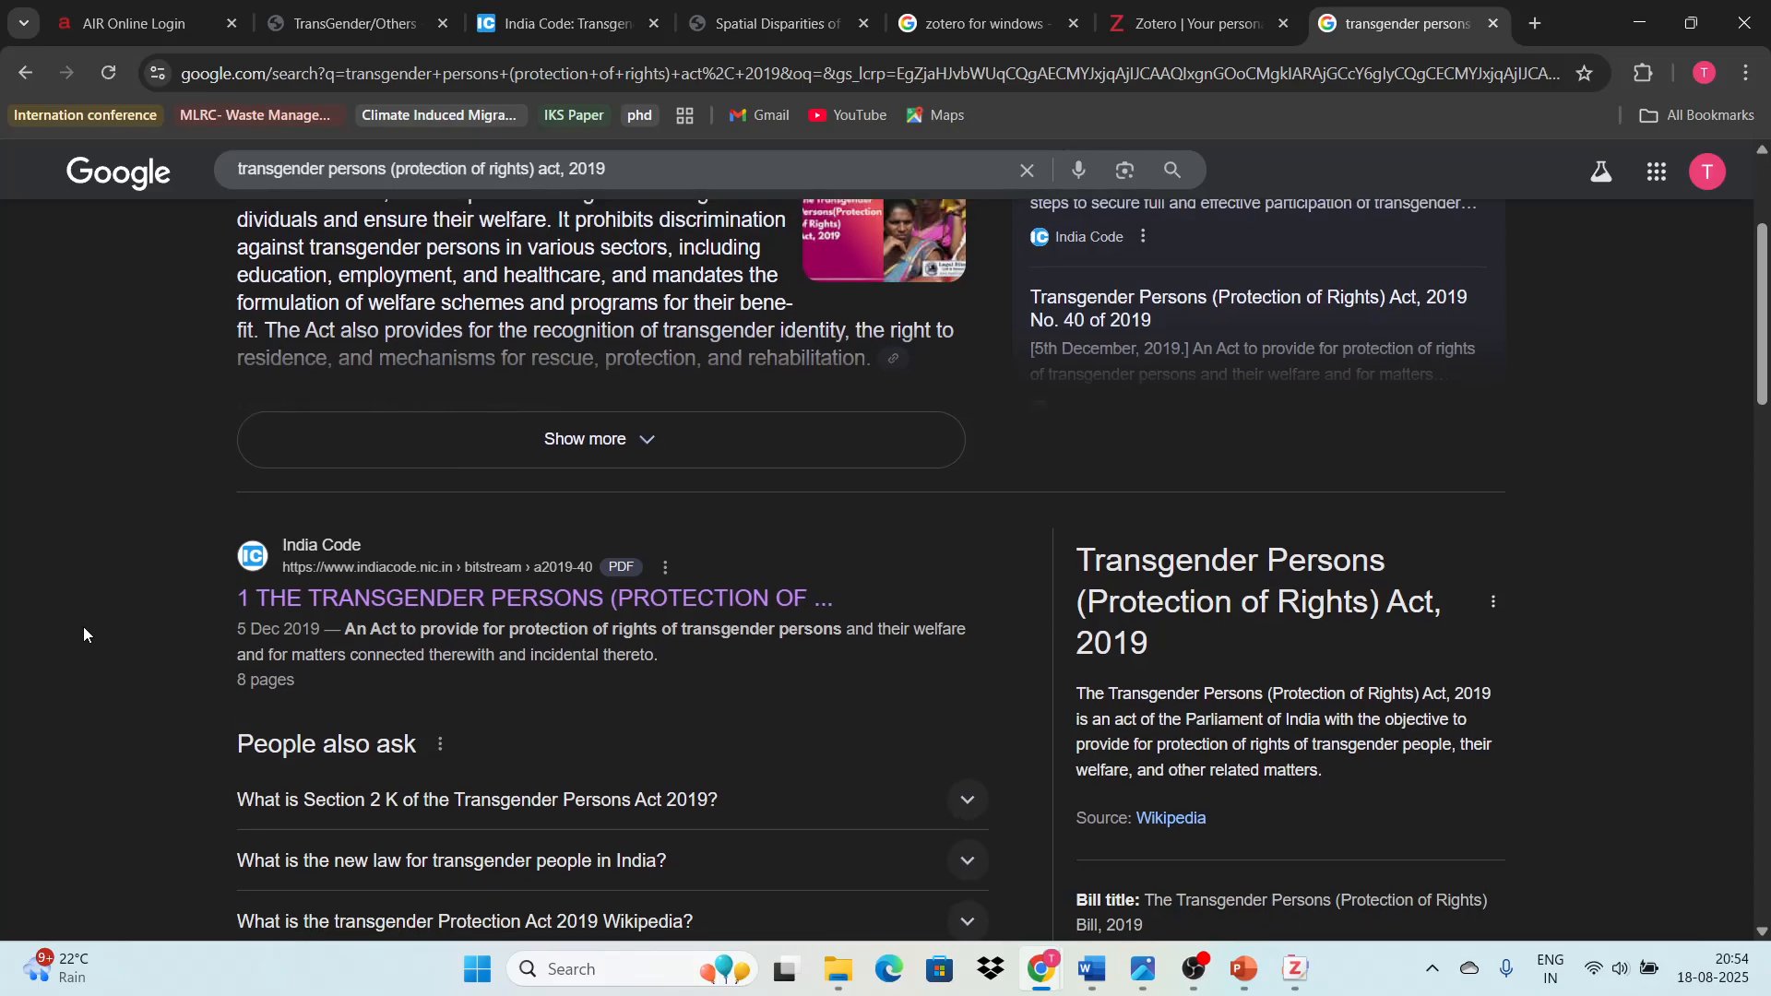
{"action": "scroll", "coordinate": [84, 627], "scroll_direction": "down", "scroll_amount": 3}
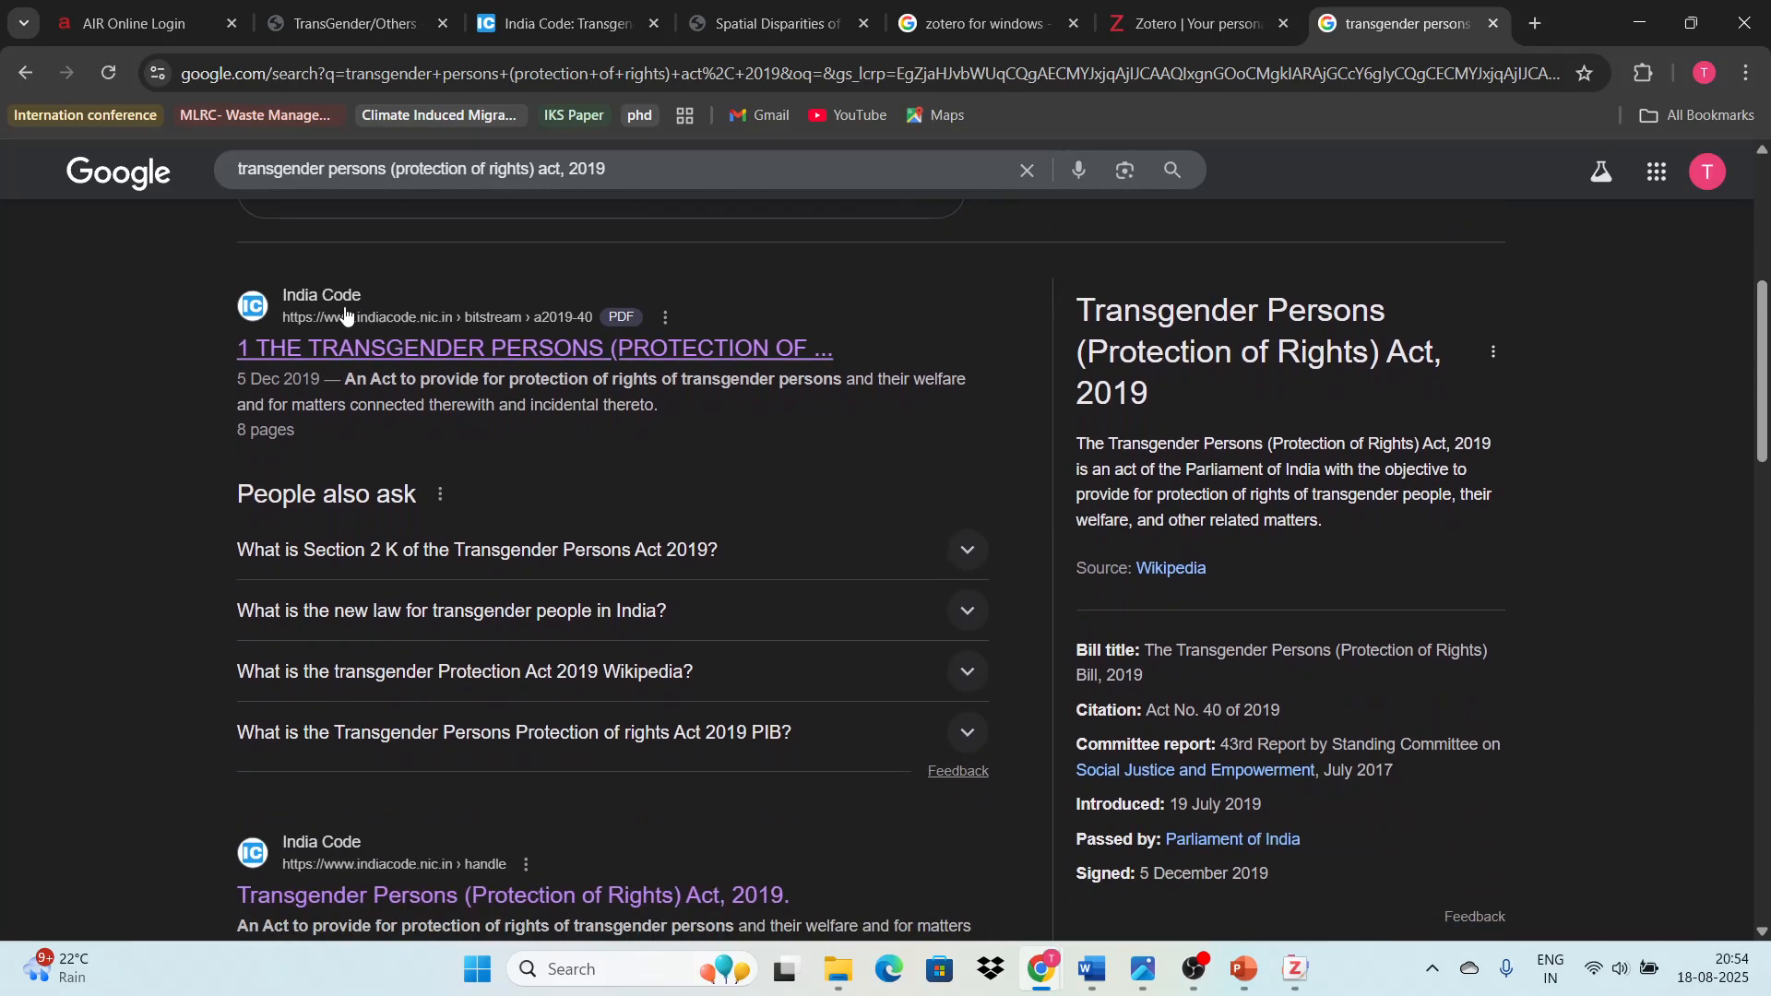
{"action": "scroll", "coordinate": [208, 705], "scroll_direction": "down", "scroll_amount": 1}
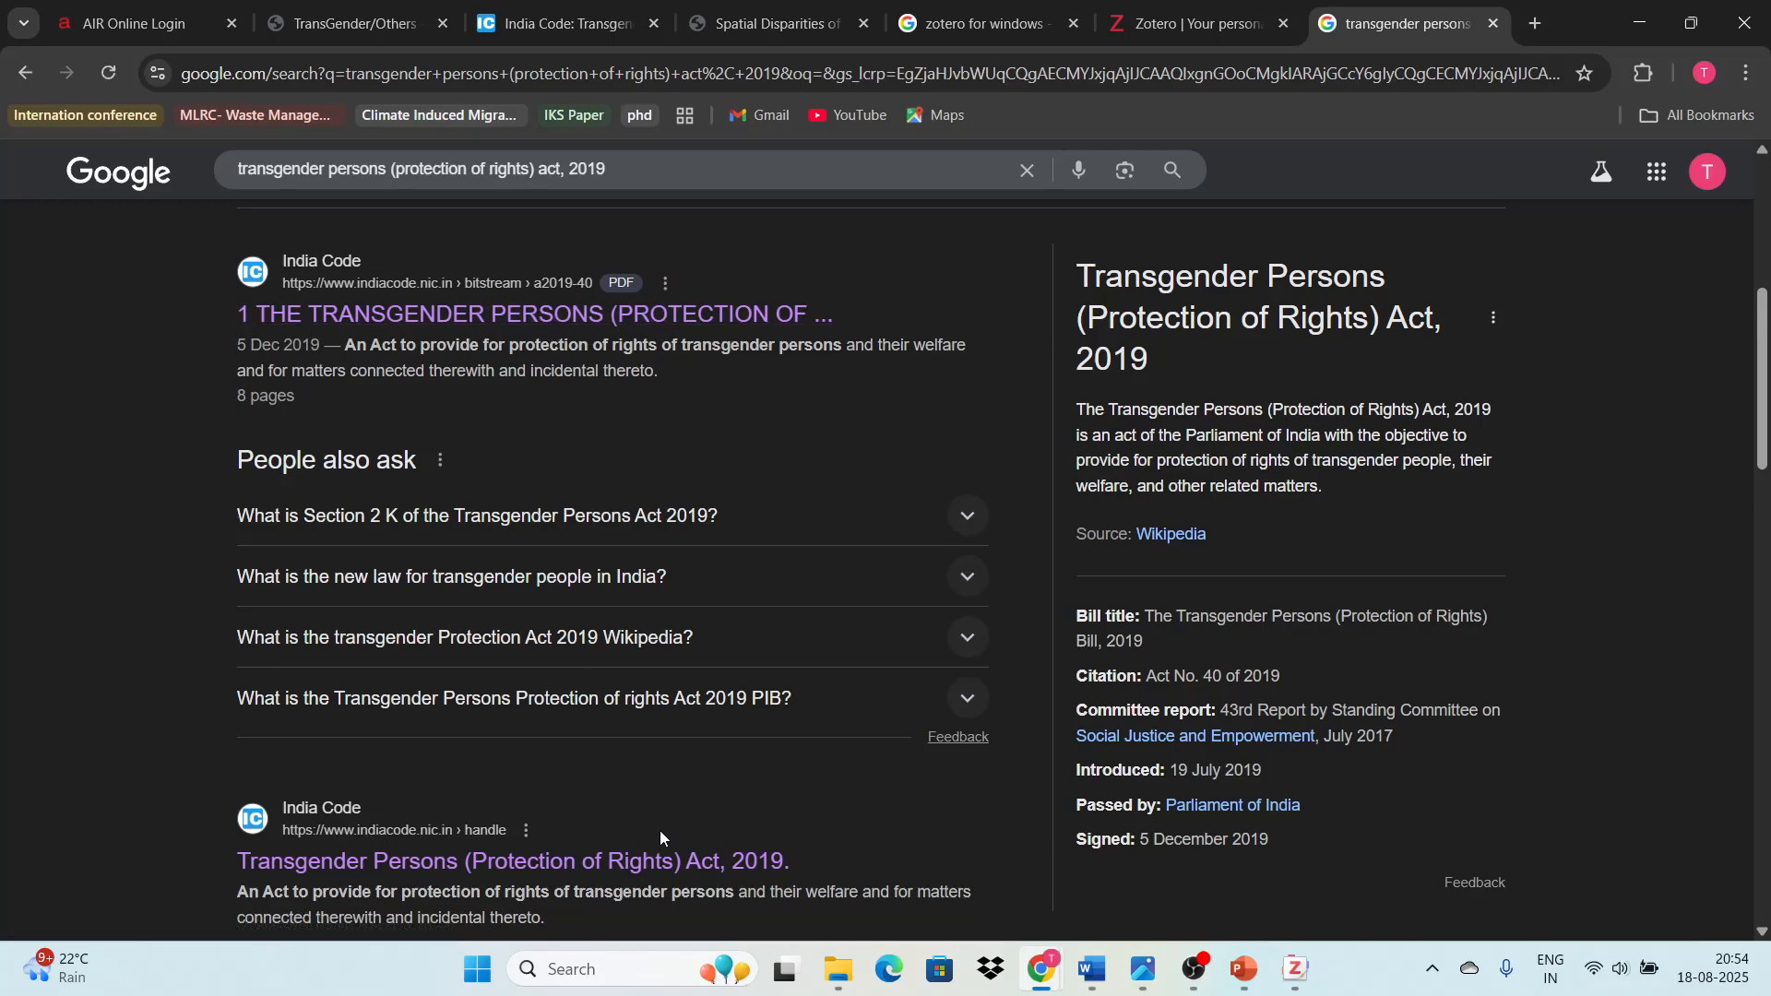
{"action": "left_click", "coordinate": [565, 864]}
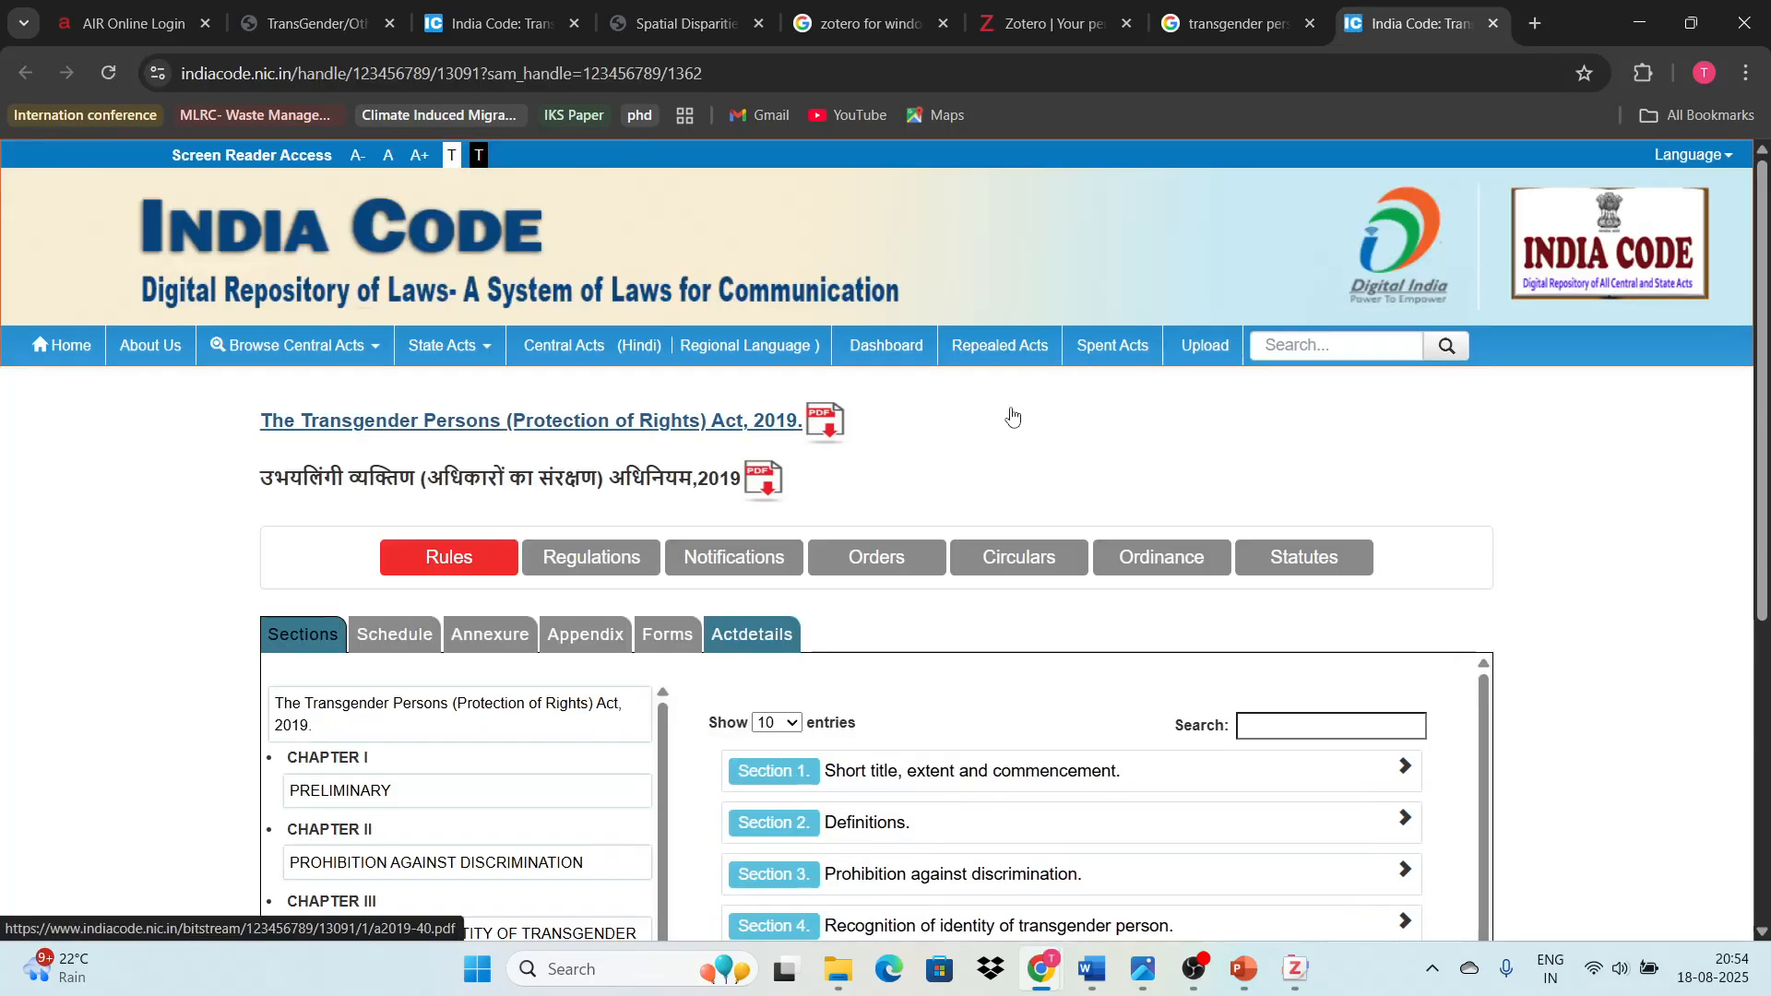
{"action": "scroll", "coordinate": [1013, 417], "scroll_direction": "down", "scroll_amount": 5}
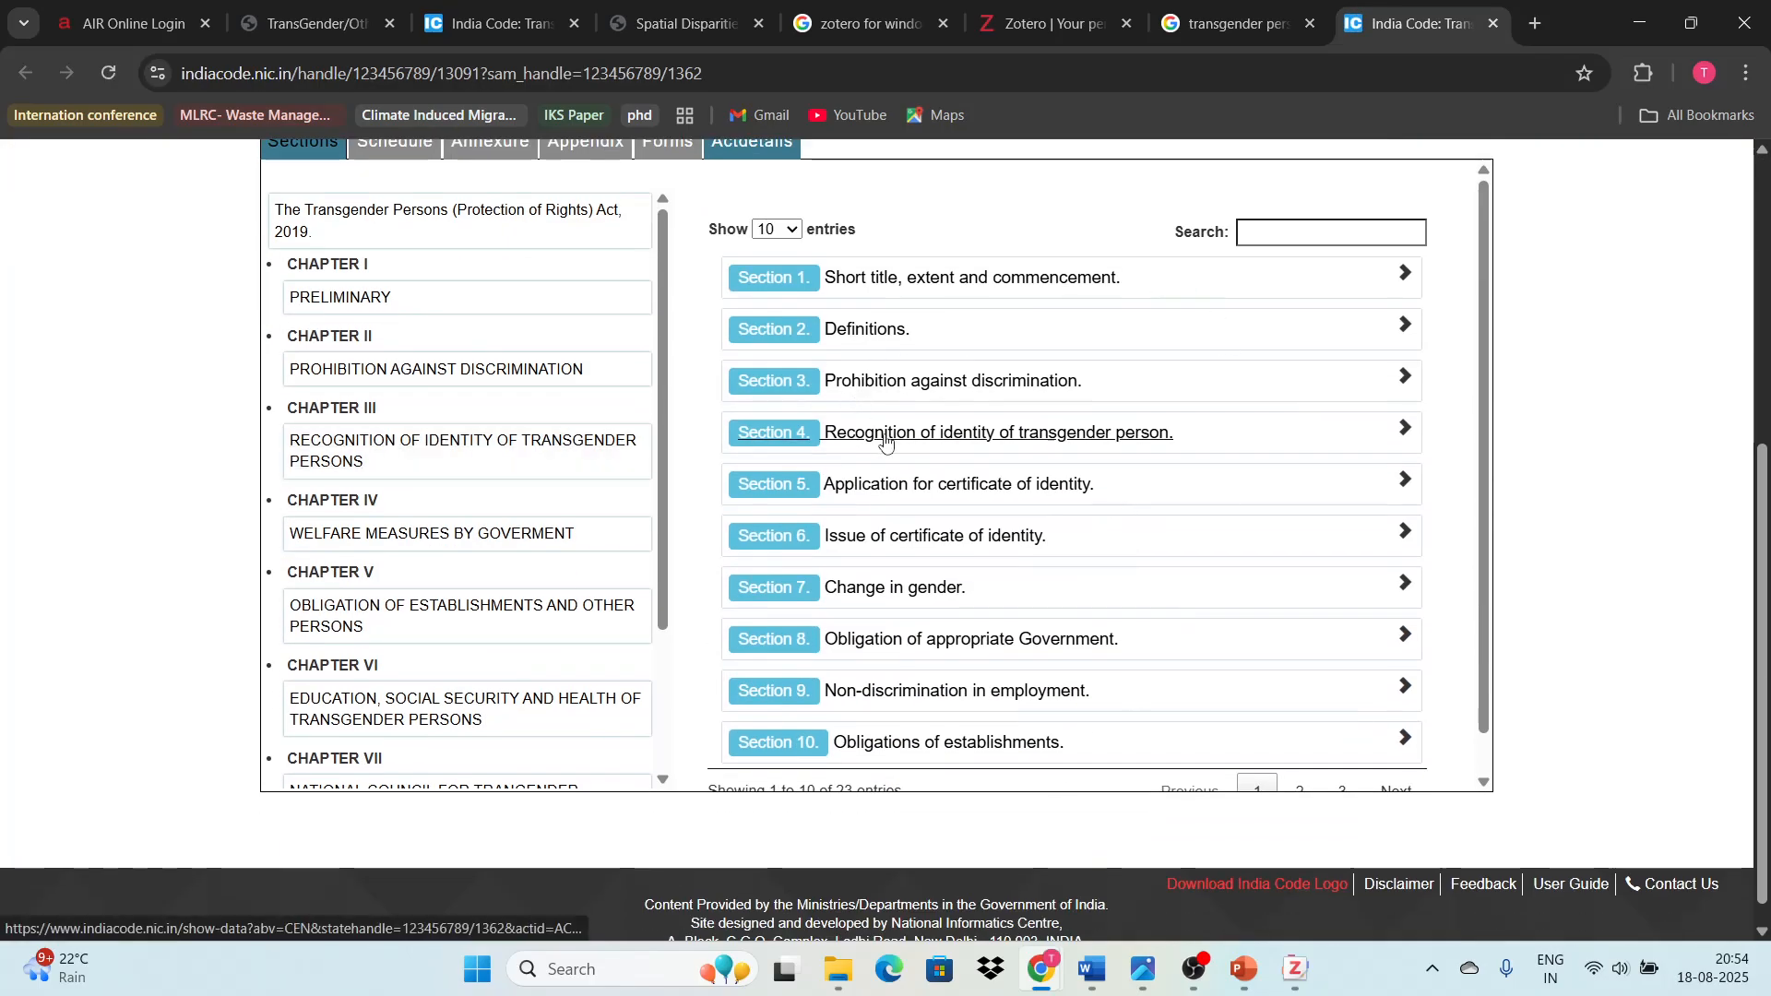
{"action": "scroll", "coordinate": [886, 441], "scroll_direction": "up", "scroll_amount": 5}
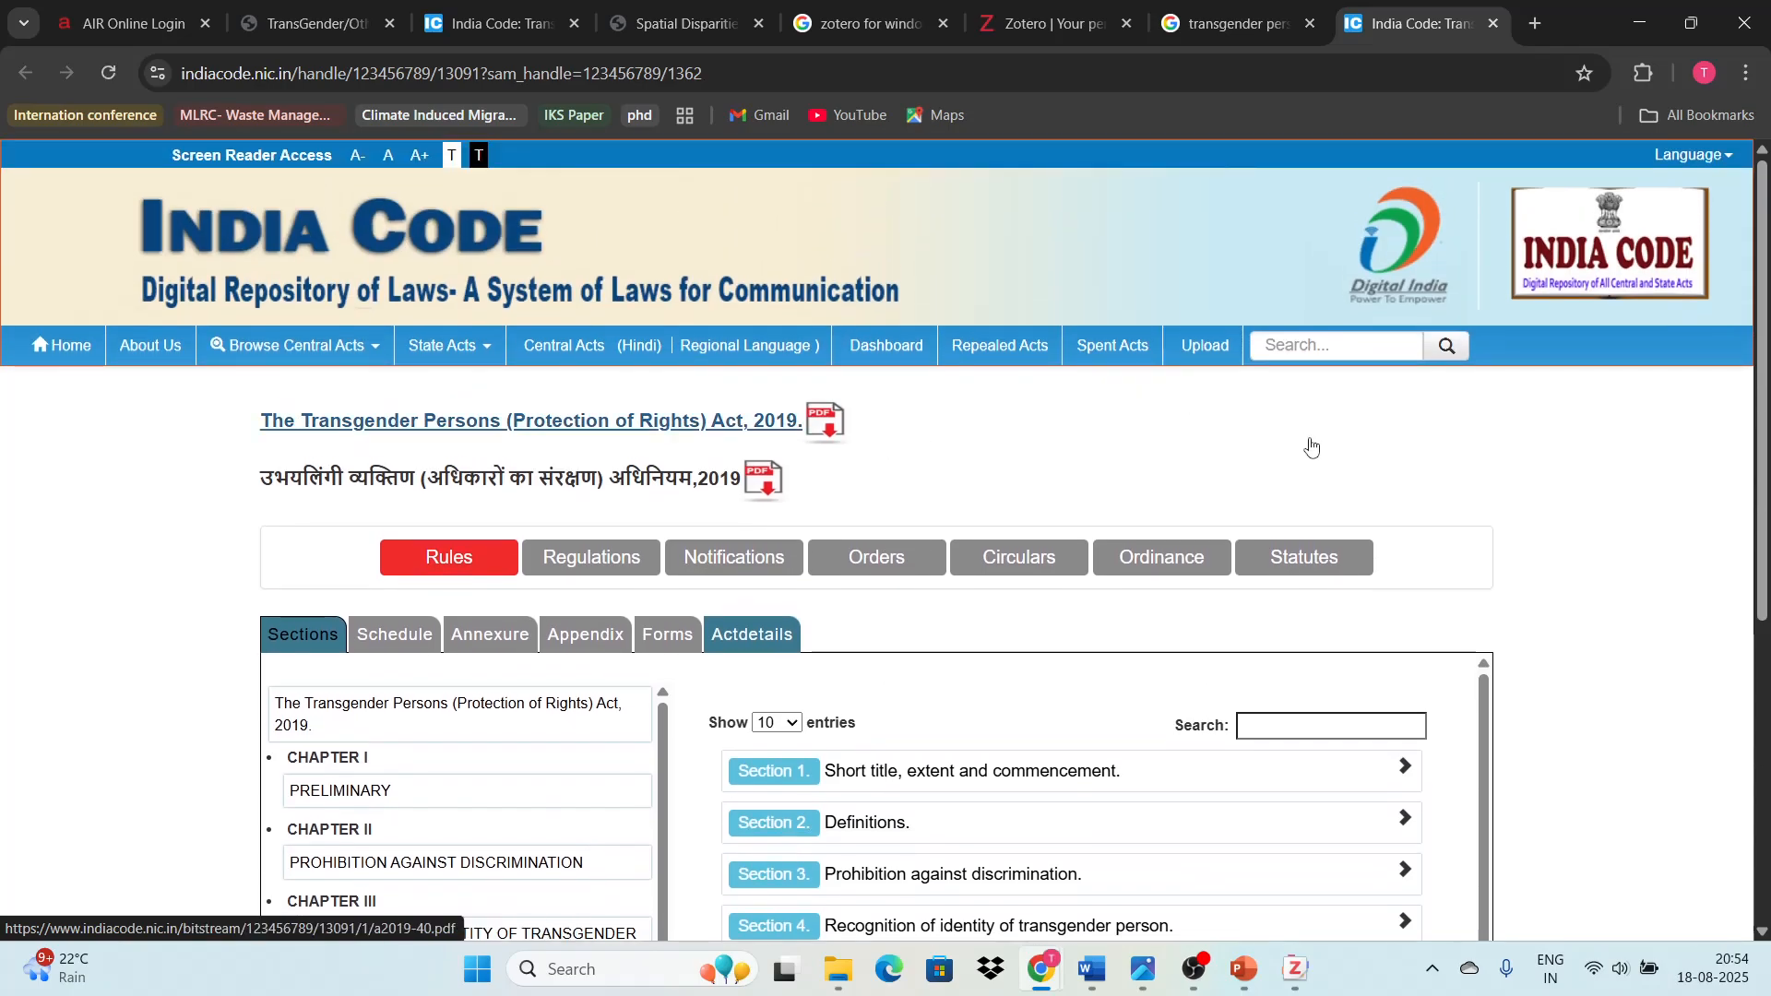
- Save the Act's page with the Zotero Connector into the Transgender persons rights collection
{"action": "left_click", "coordinate": [1643, 79]}
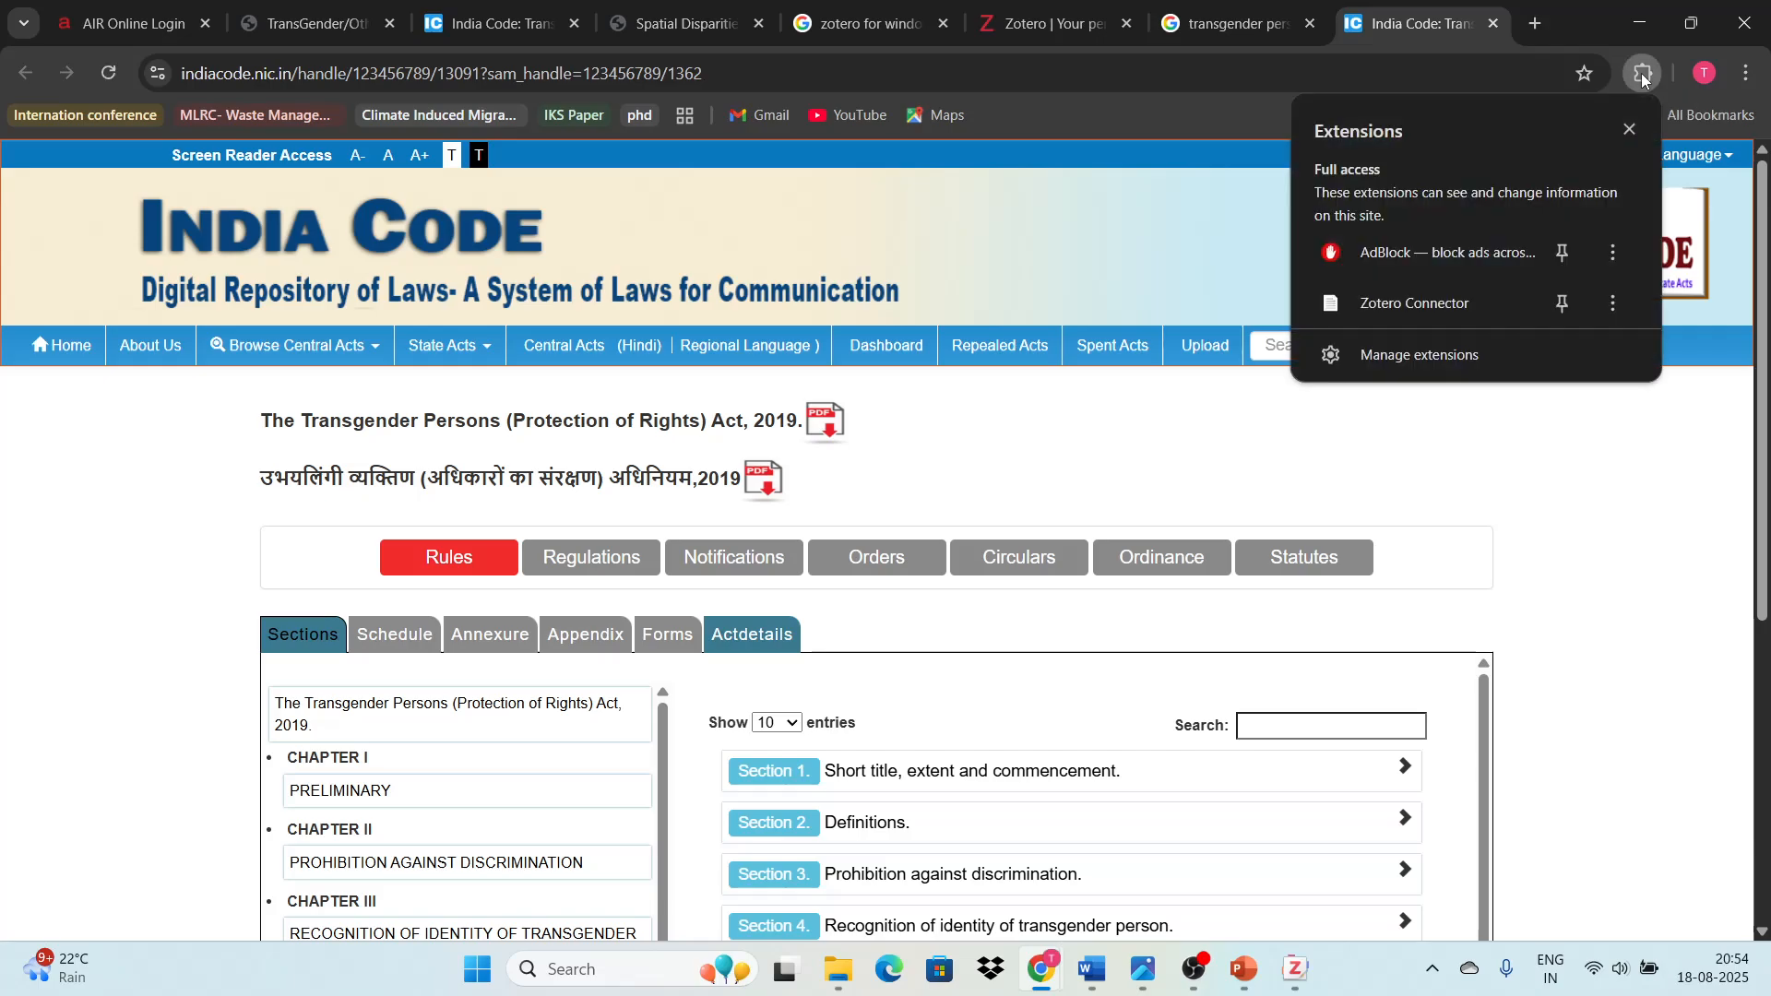
{"action": "left_click", "coordinate": [1496, 302]}
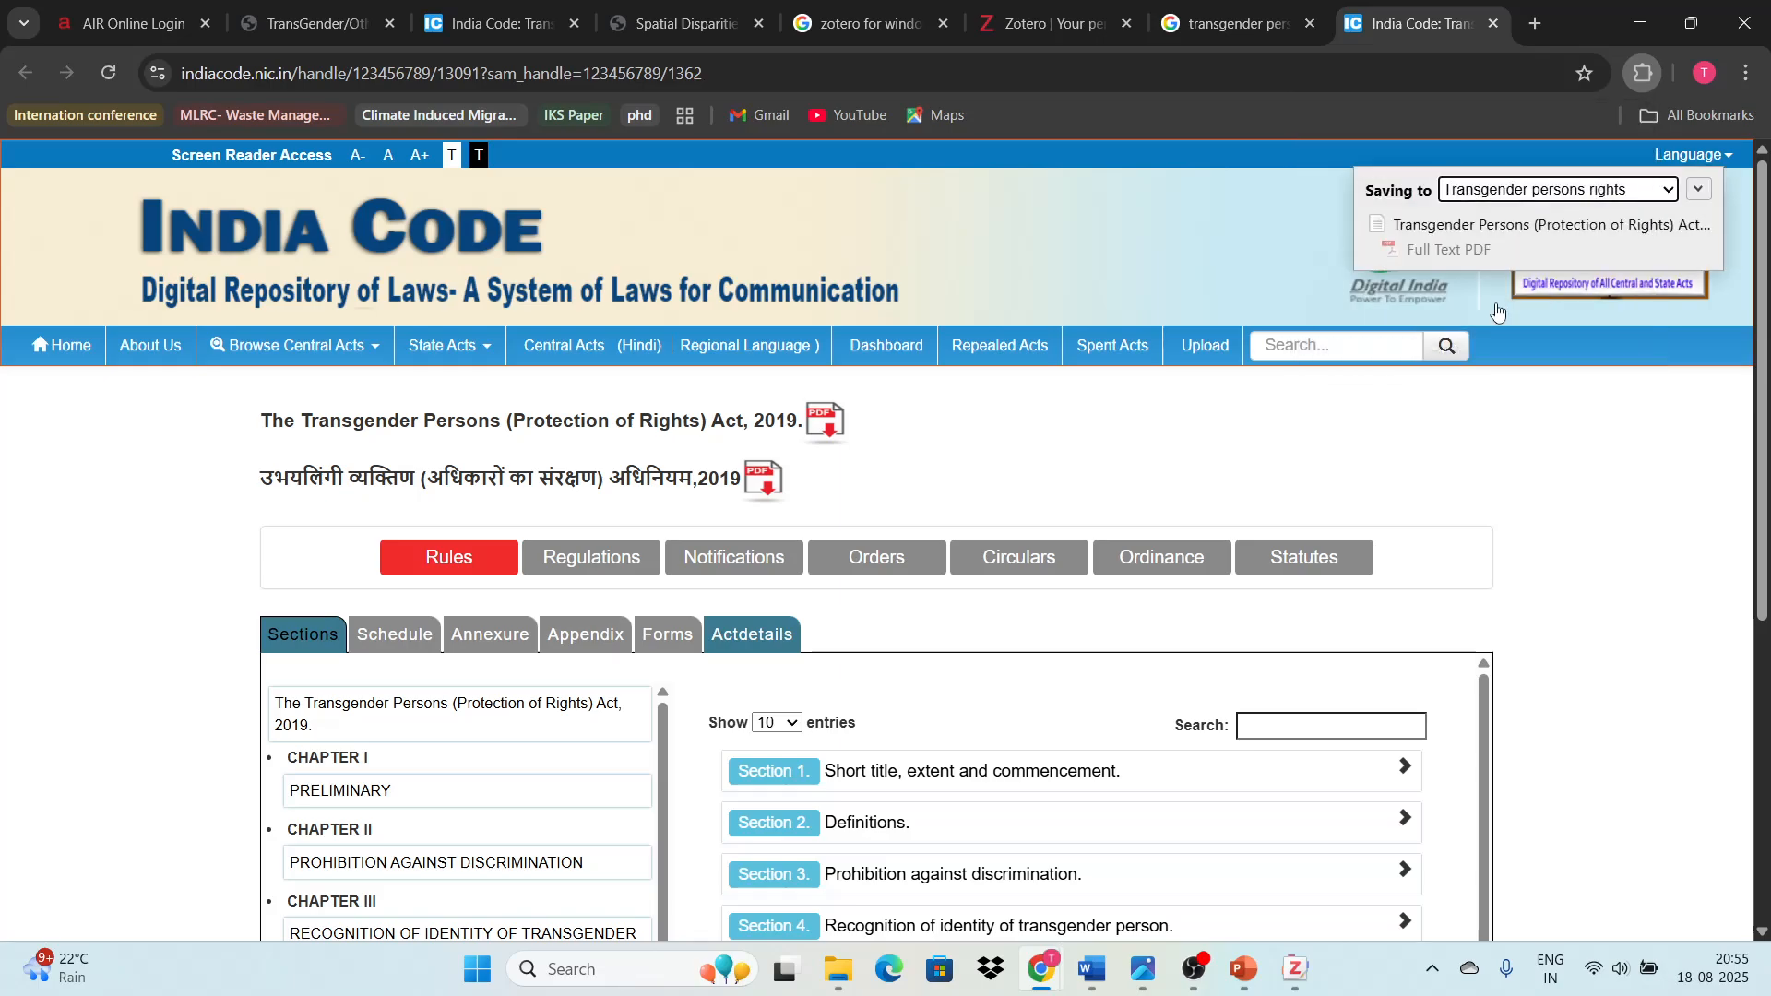
{"action": "left_click", "coordinate": [1699, 190]}
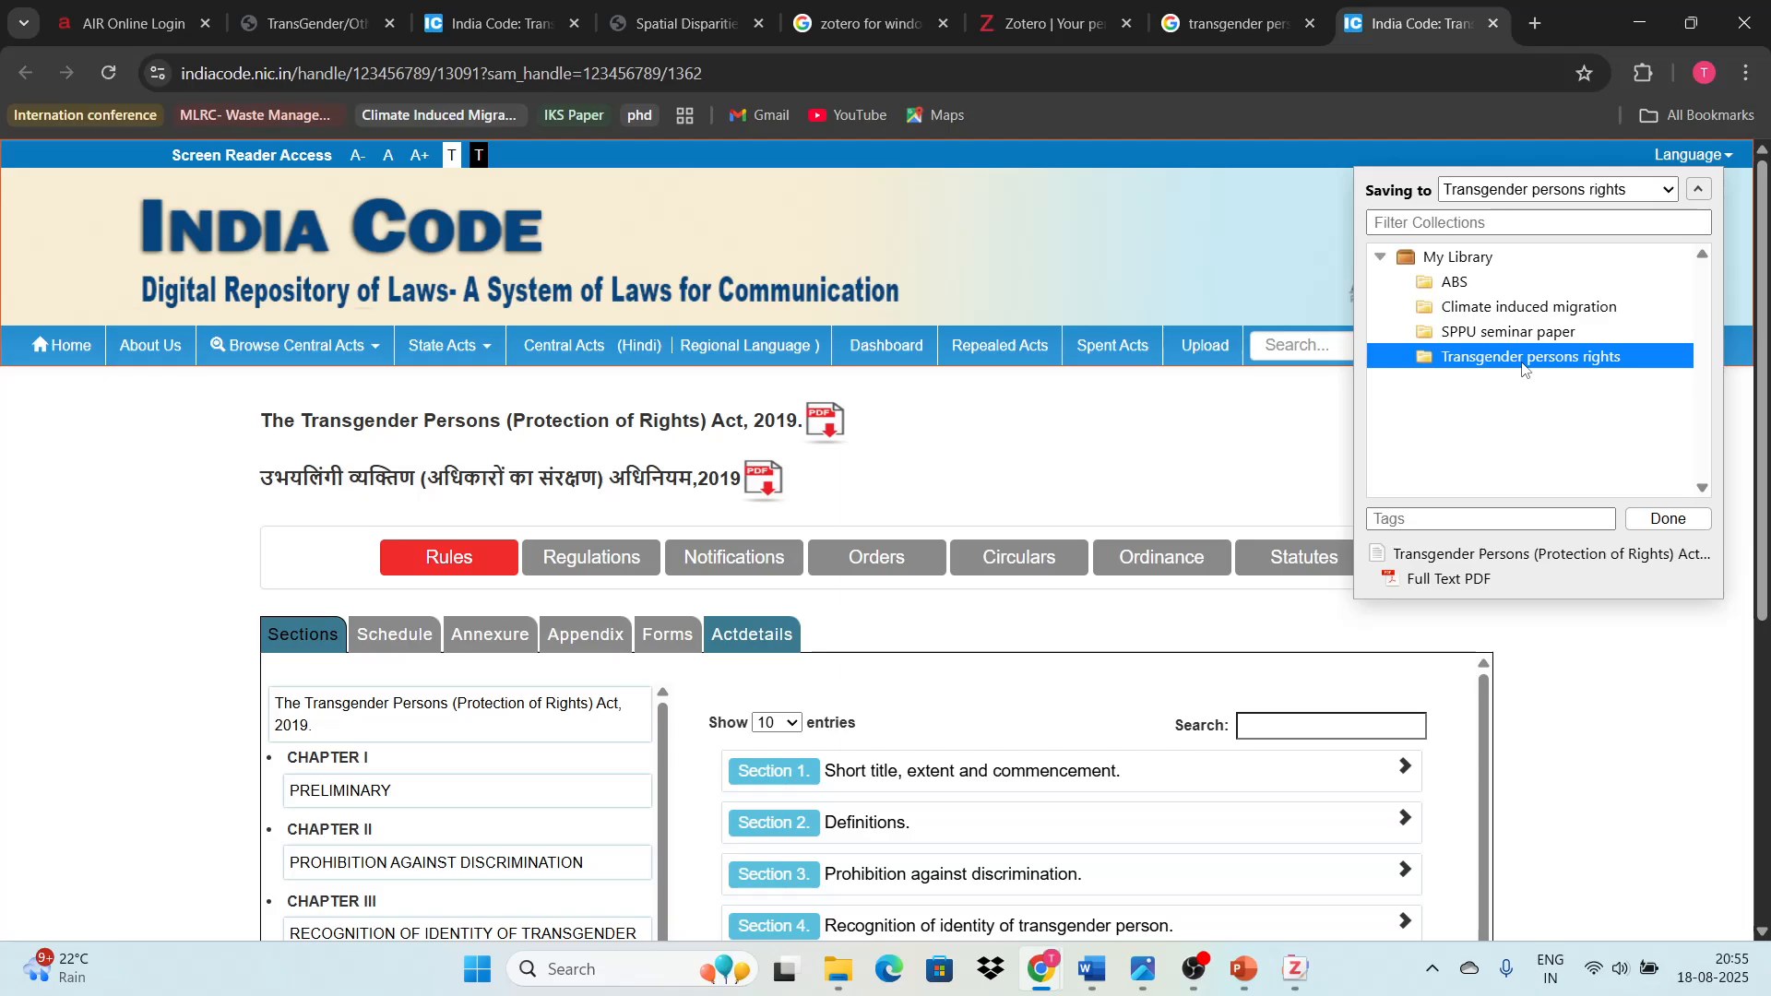
{"action": "left_click", "coordinate": [1501, 309]}
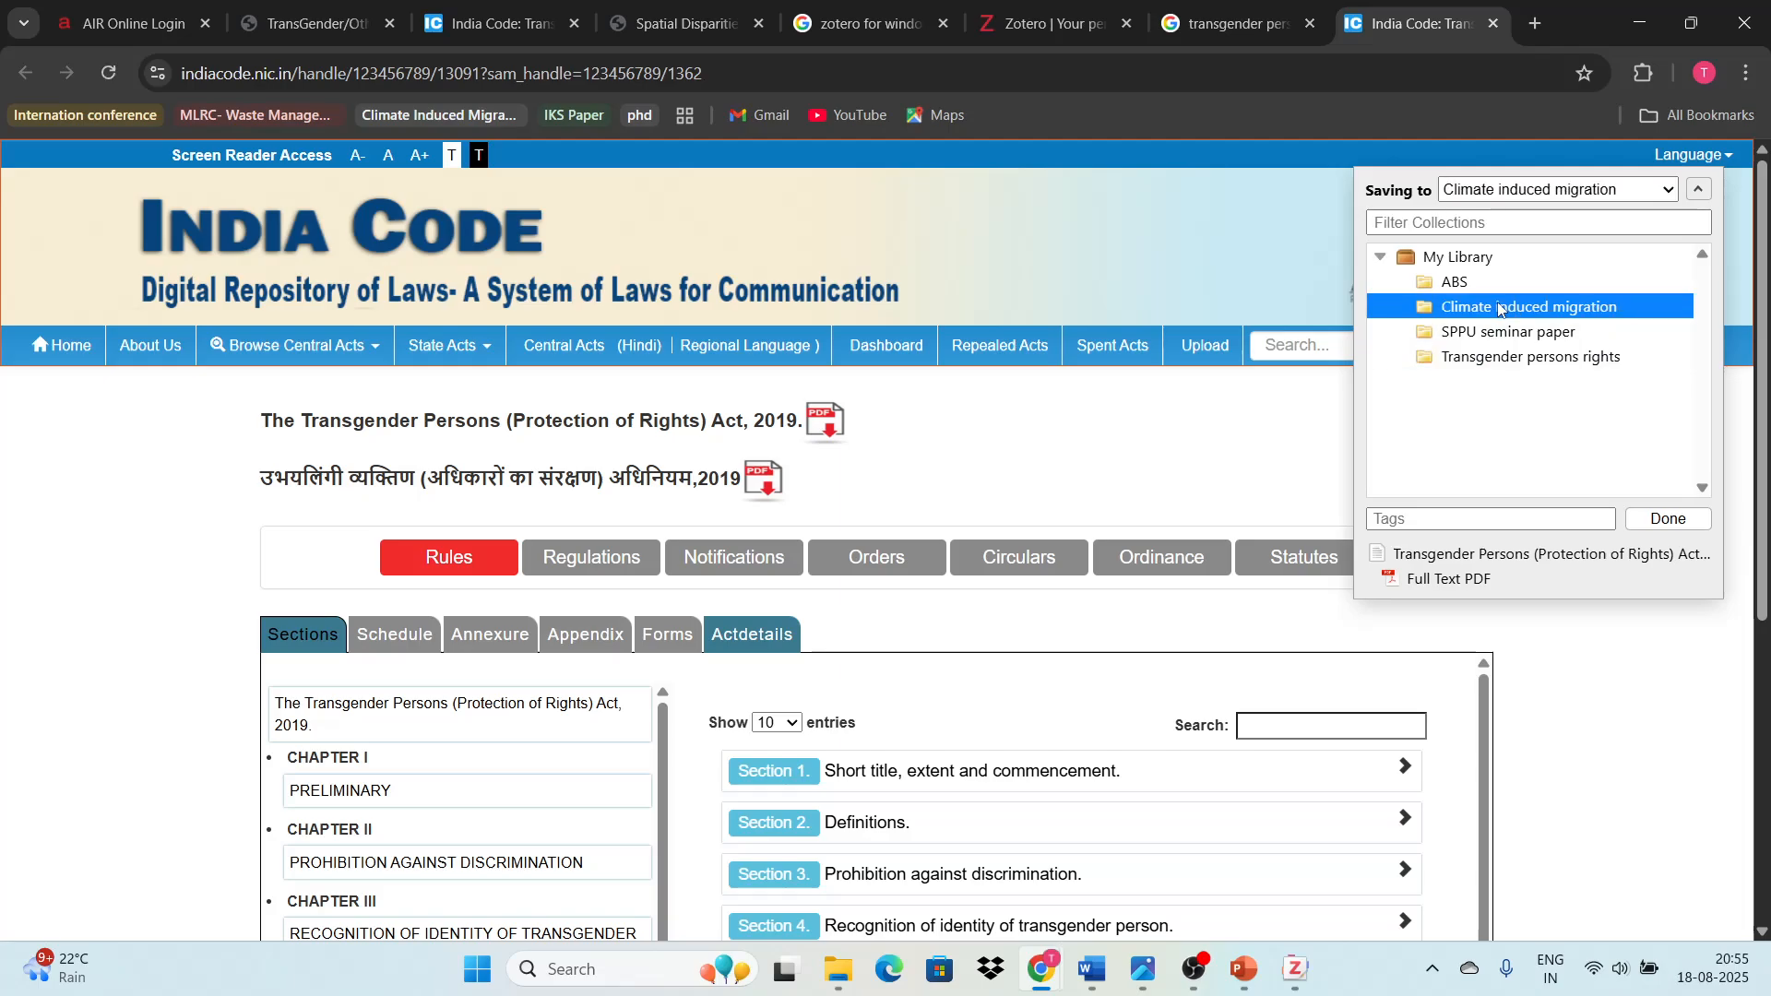
{"action": "left_click", "coordinate": [1512, 368]}
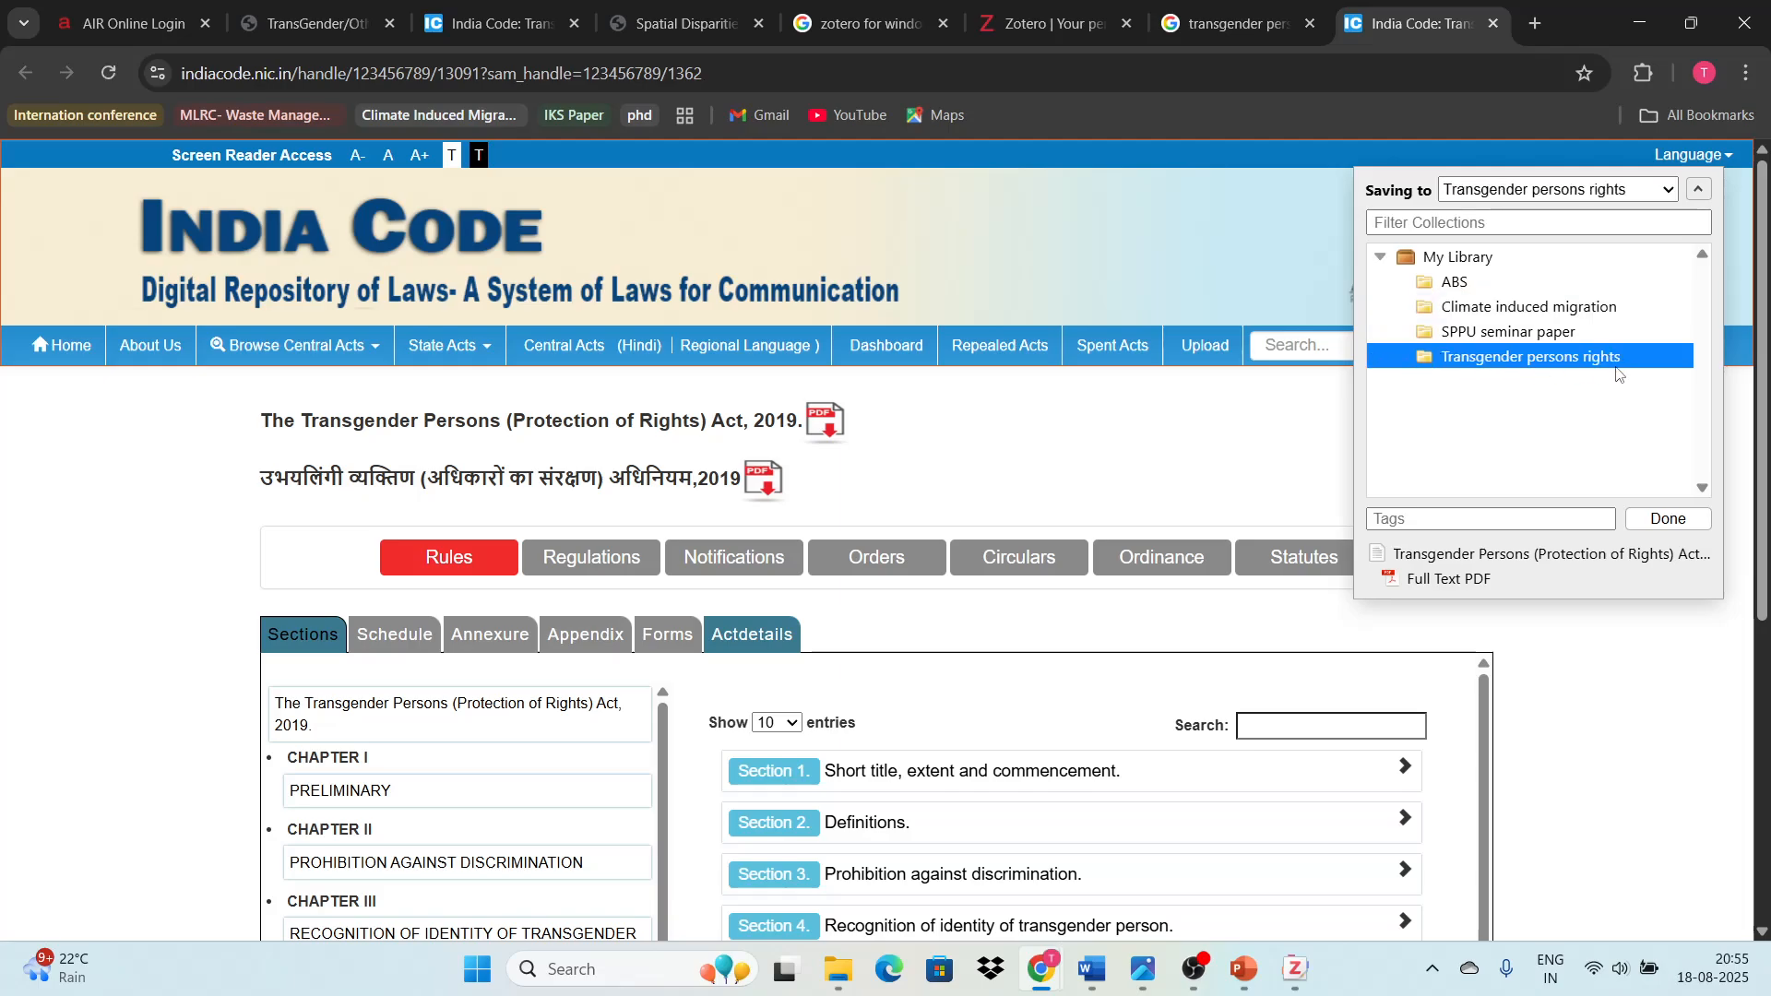
{"action": "left_click", "coordinate": [1668, 521]}
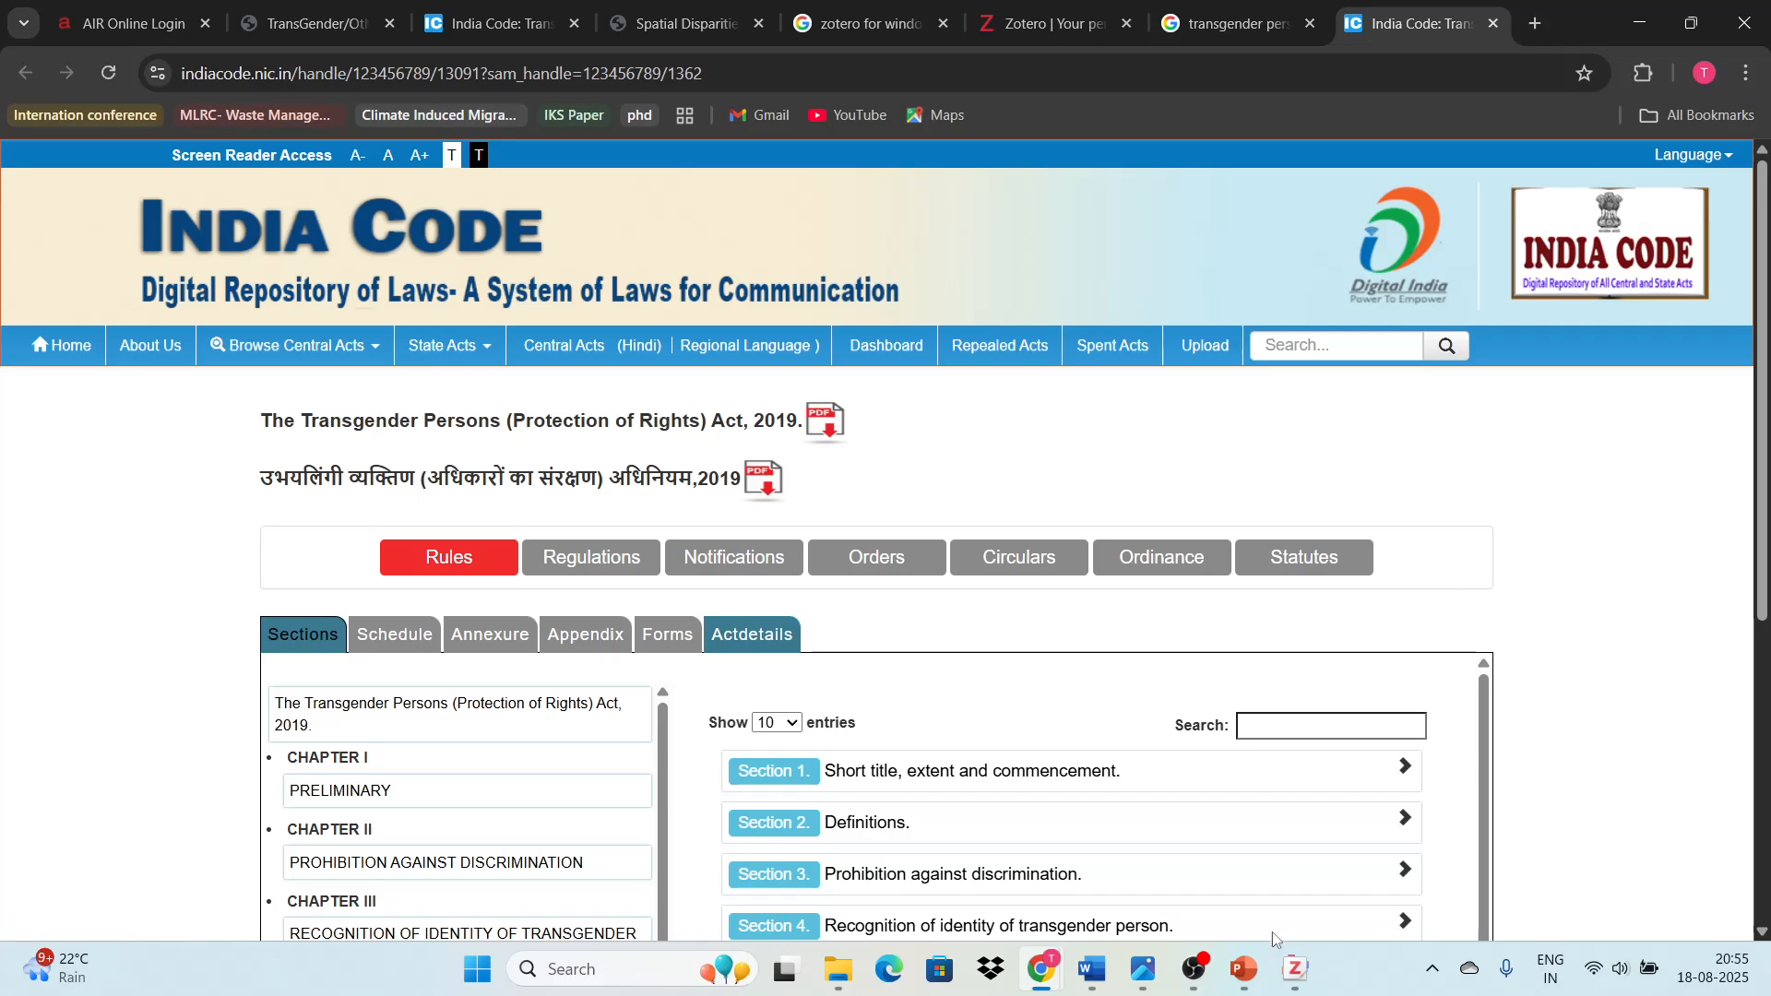
- Switch to Zotero and check the Transgender persons rights collection for the saved Act
{"action": "left_click", "coordinate": [1296, 970]}
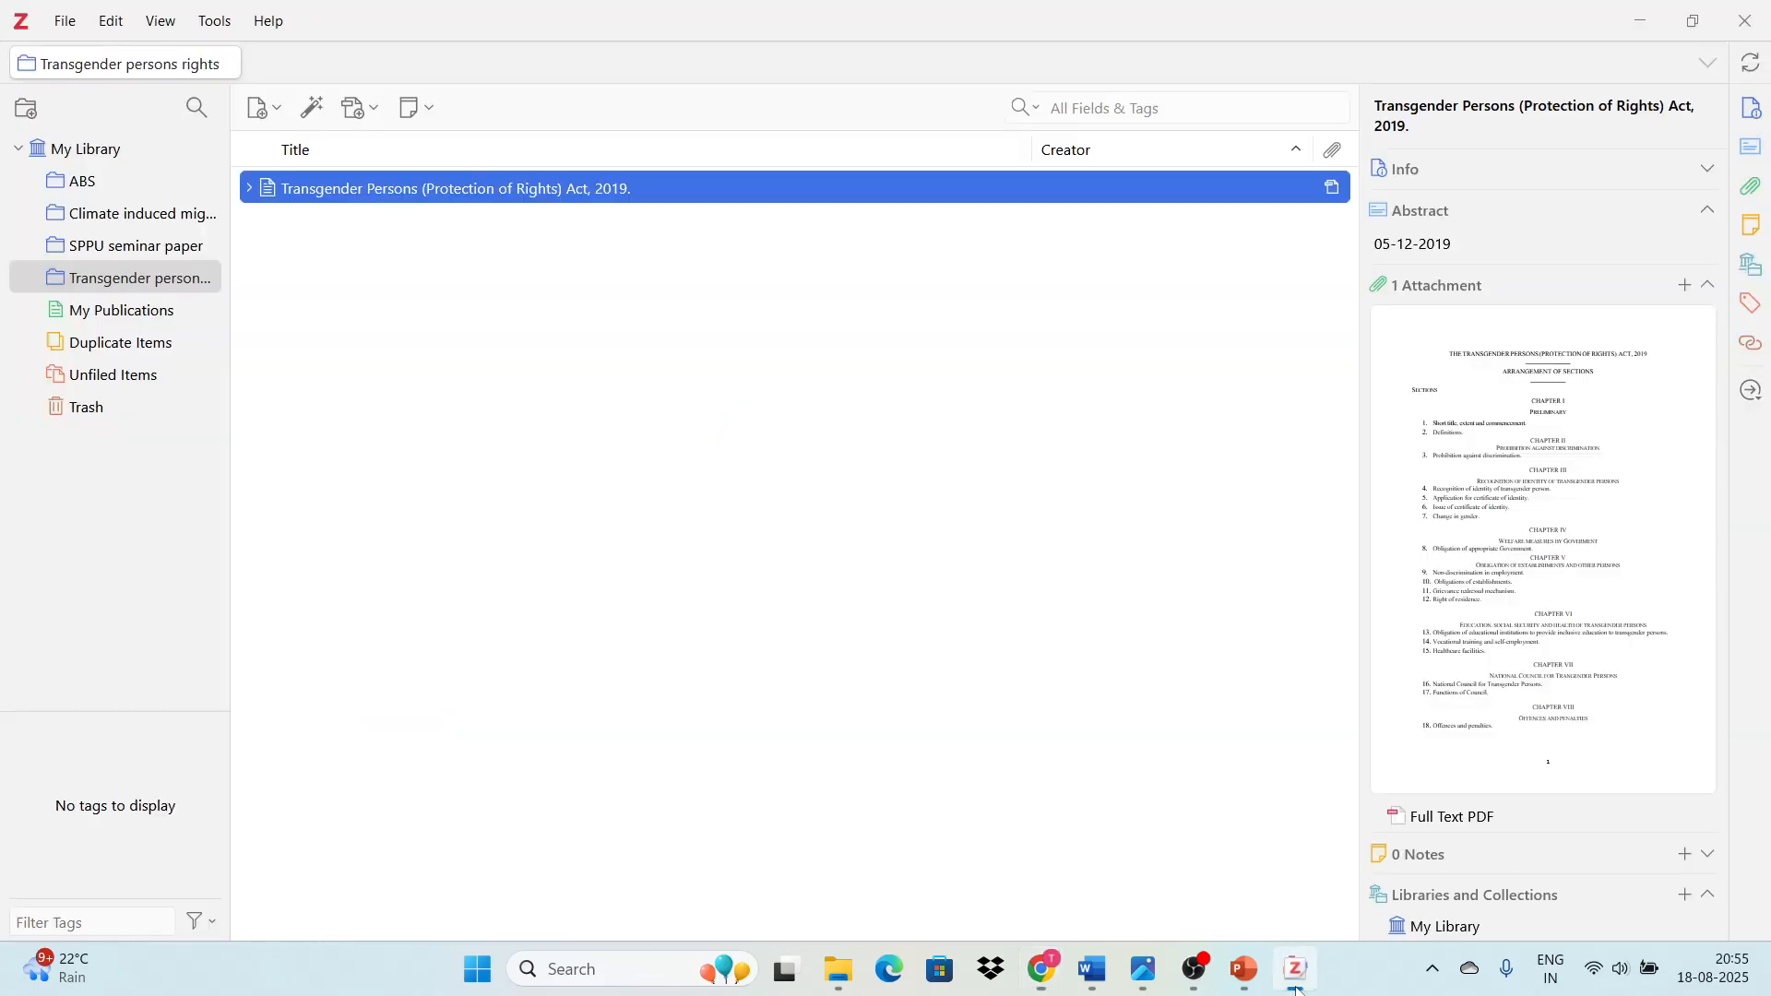
{"action": "left_click", "coordinate": [129, 285]}
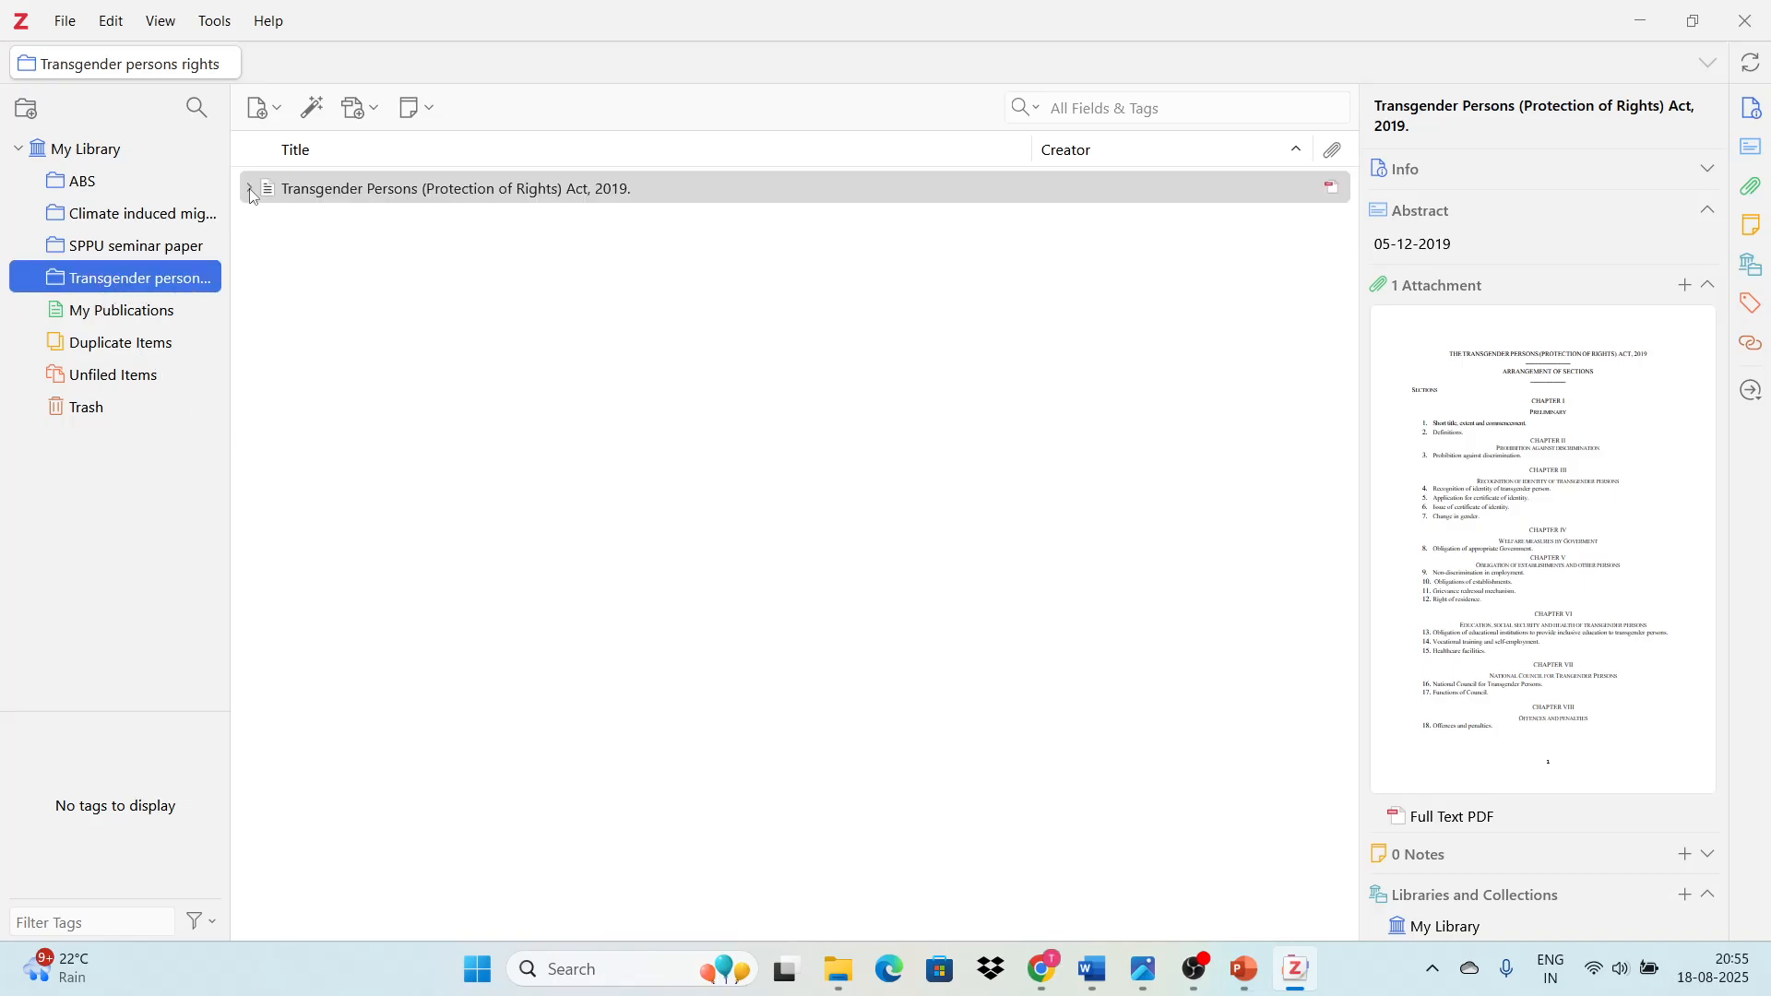
{"action": "left_click", "coordinate": [683, 265]}
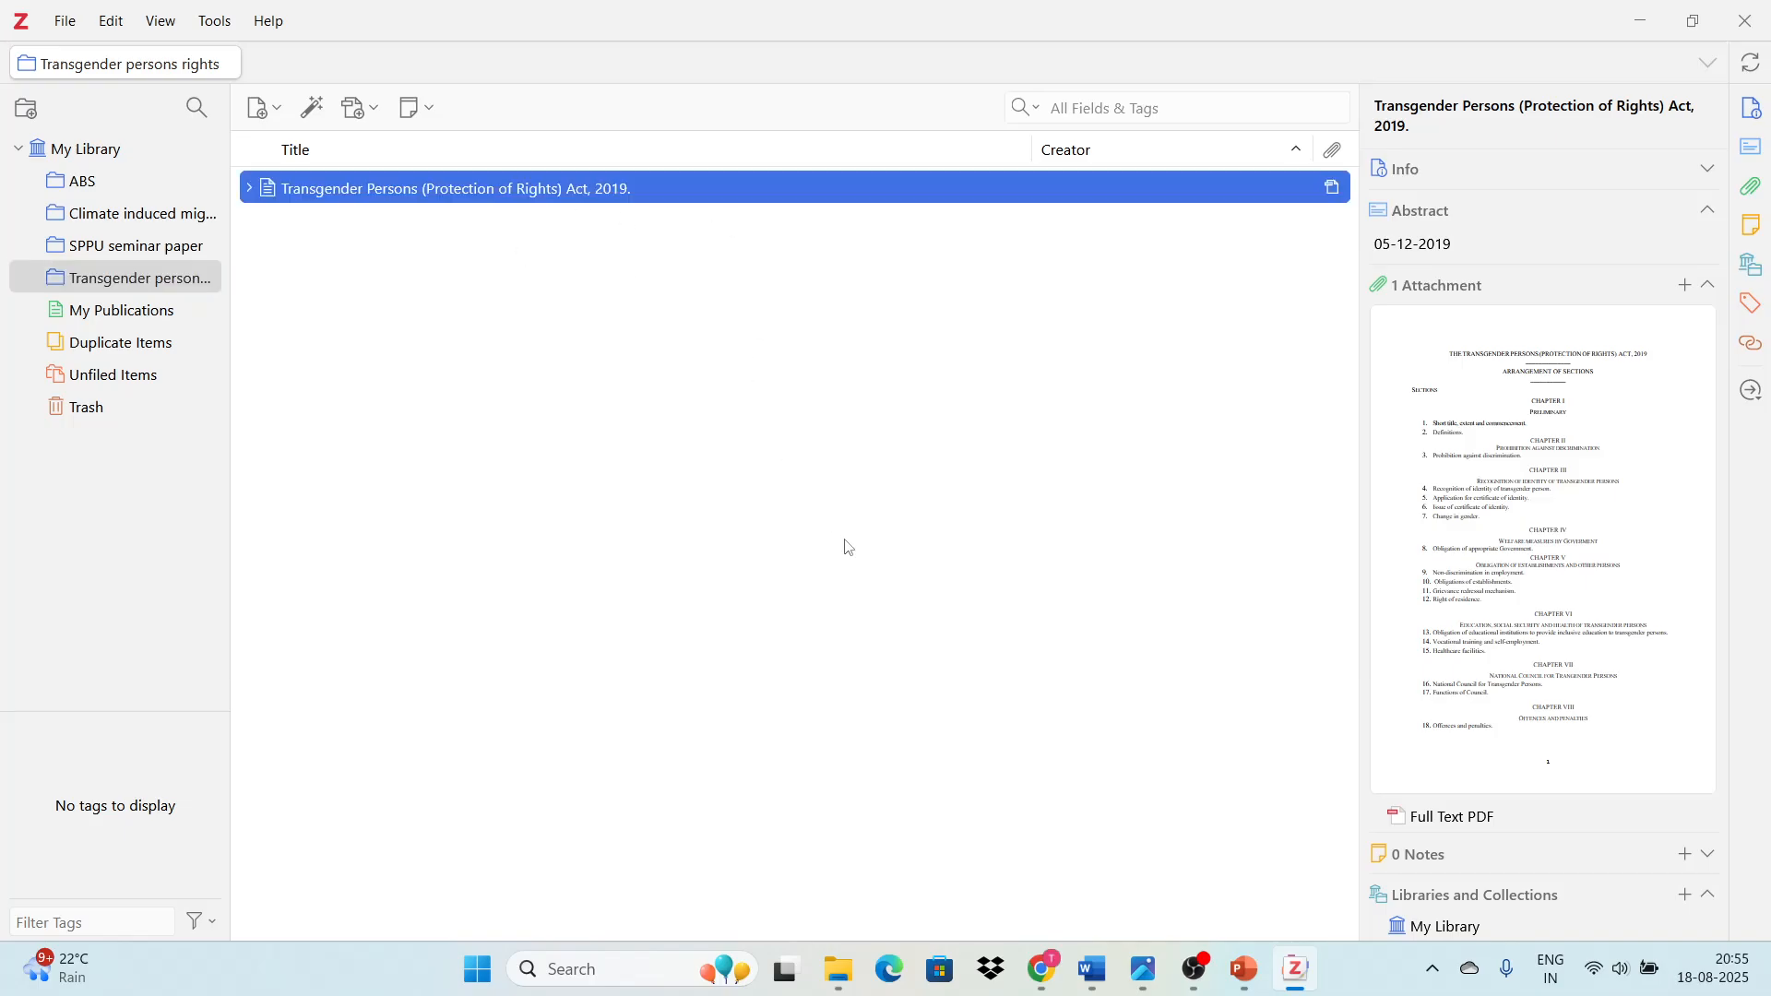
- Switch to the Zotero- Lecture document in Word and select "Transgender Persons (Protection of Rights) Act, 2019" in the Introduction's first sentence
{"action": "mouse_move", "coordinate": [1100, 985]}
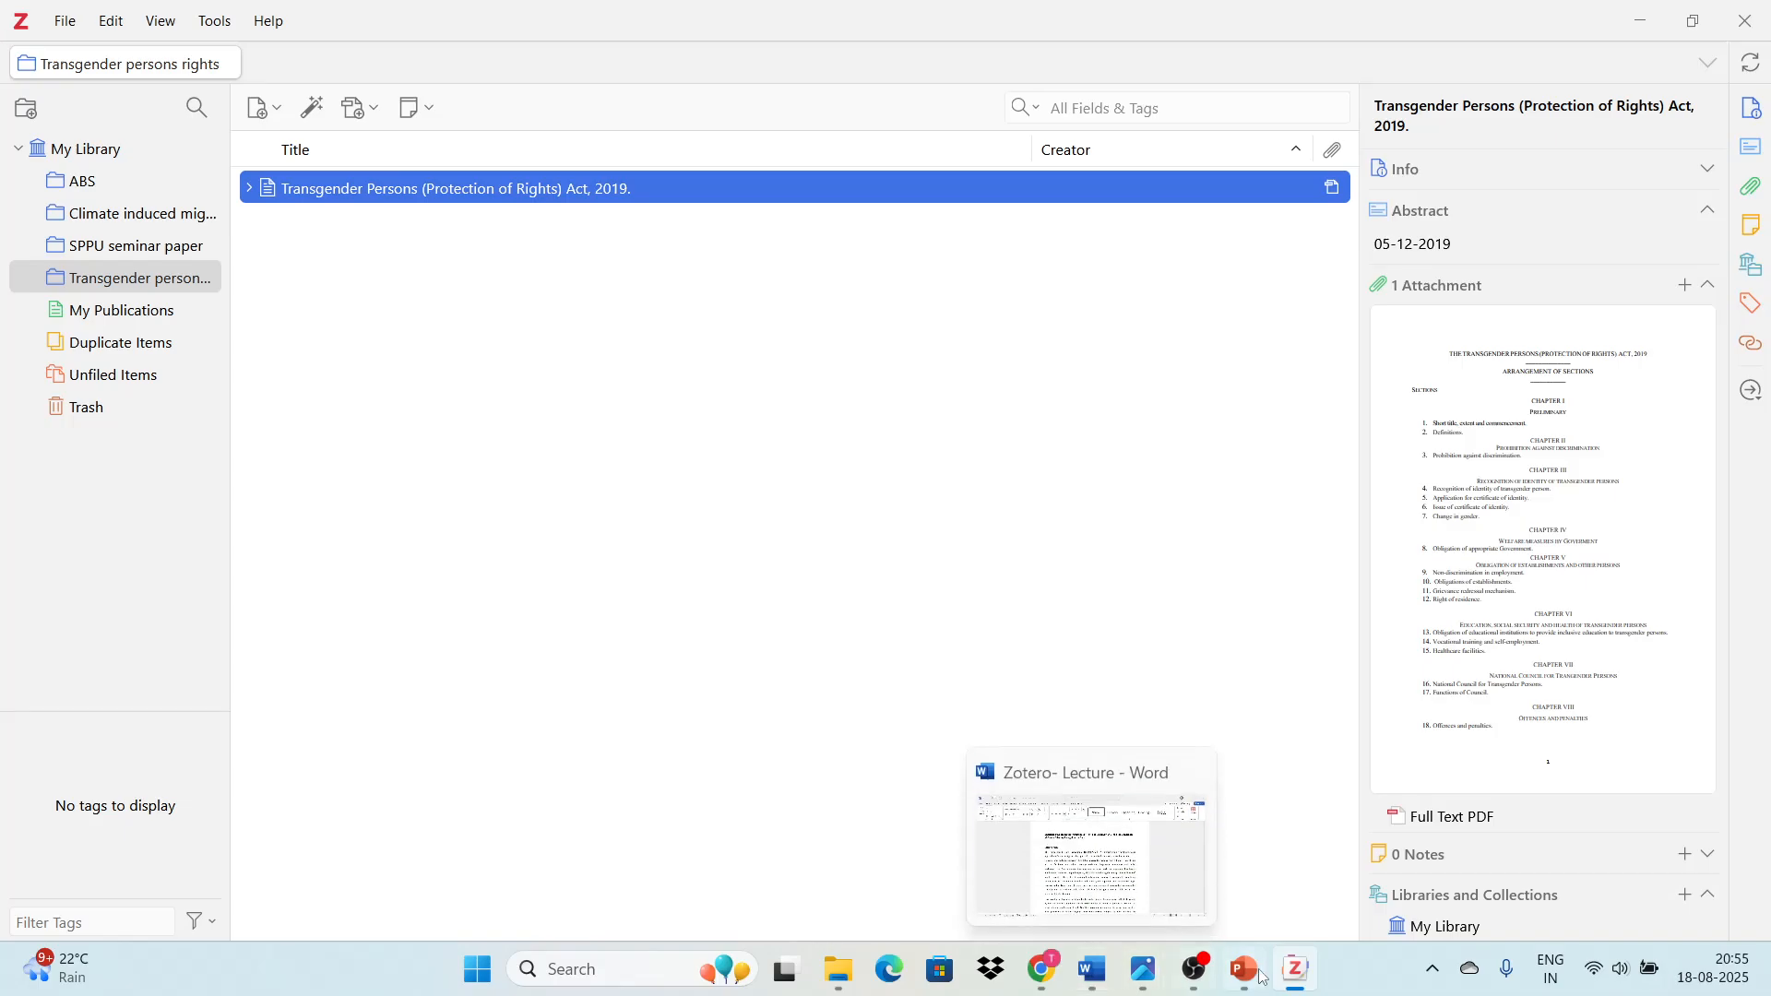
{"action": "mouse_move", "coordinate": [1043, 985]}
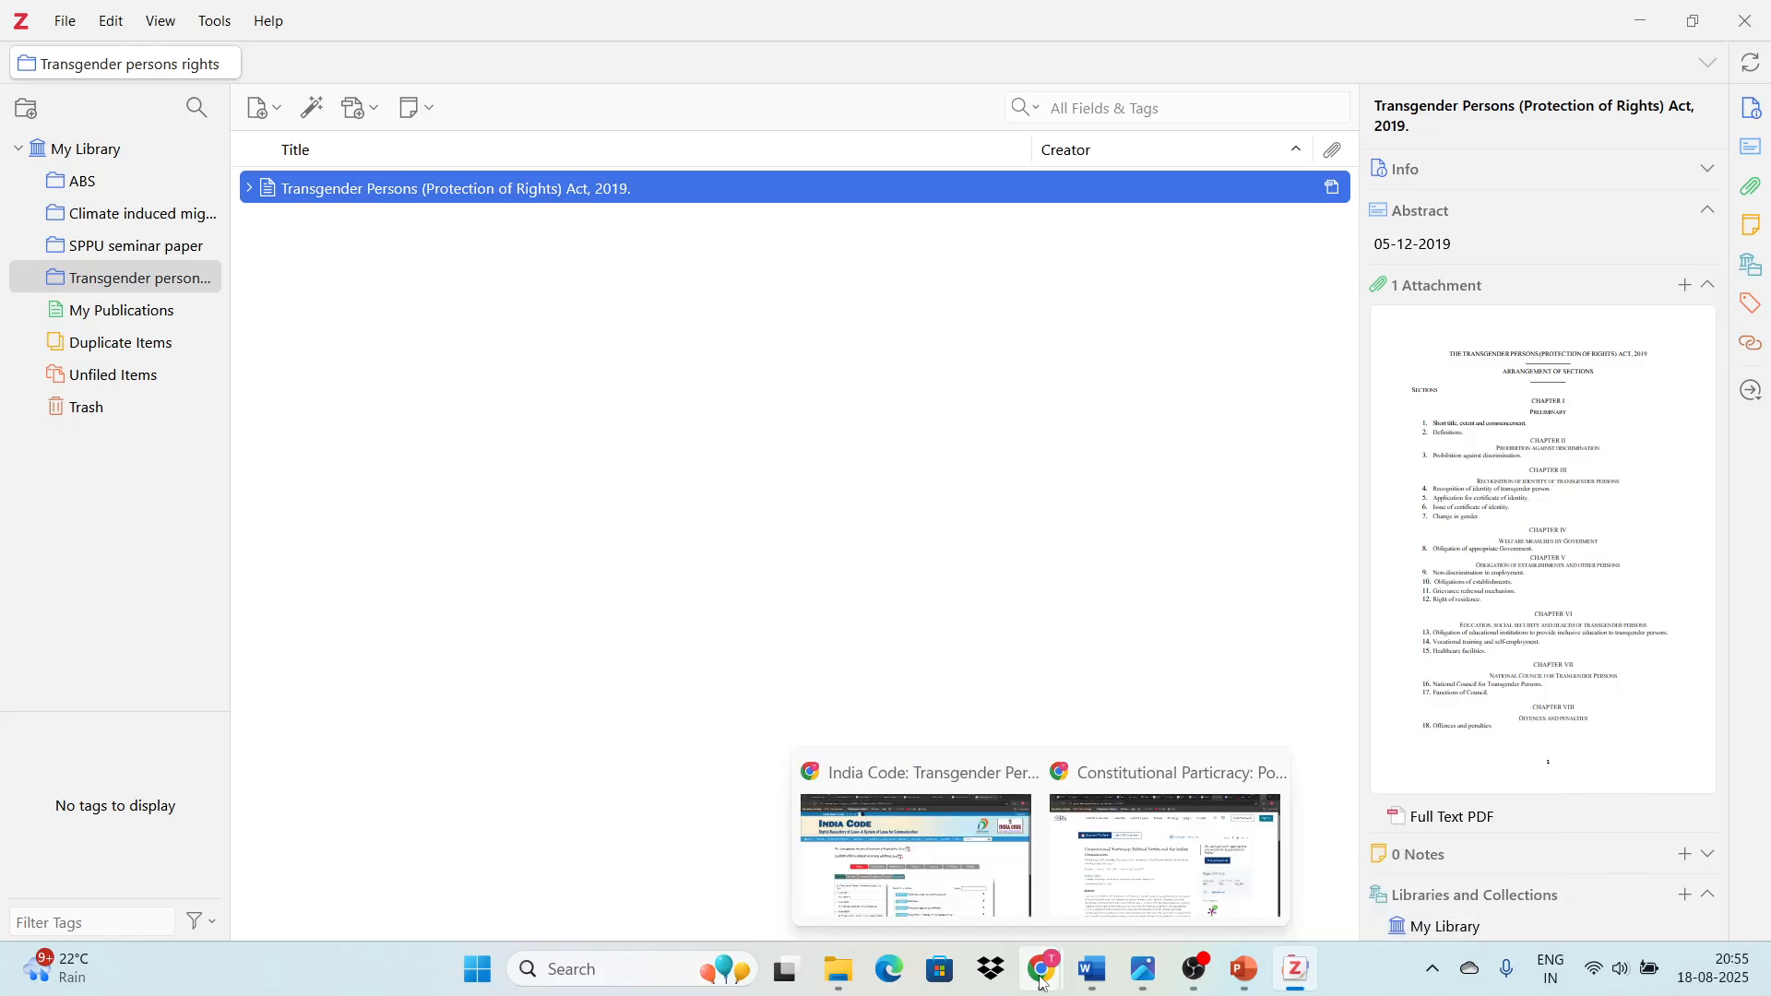
{"action": "left_click", "coordinate": [1093, 973]}
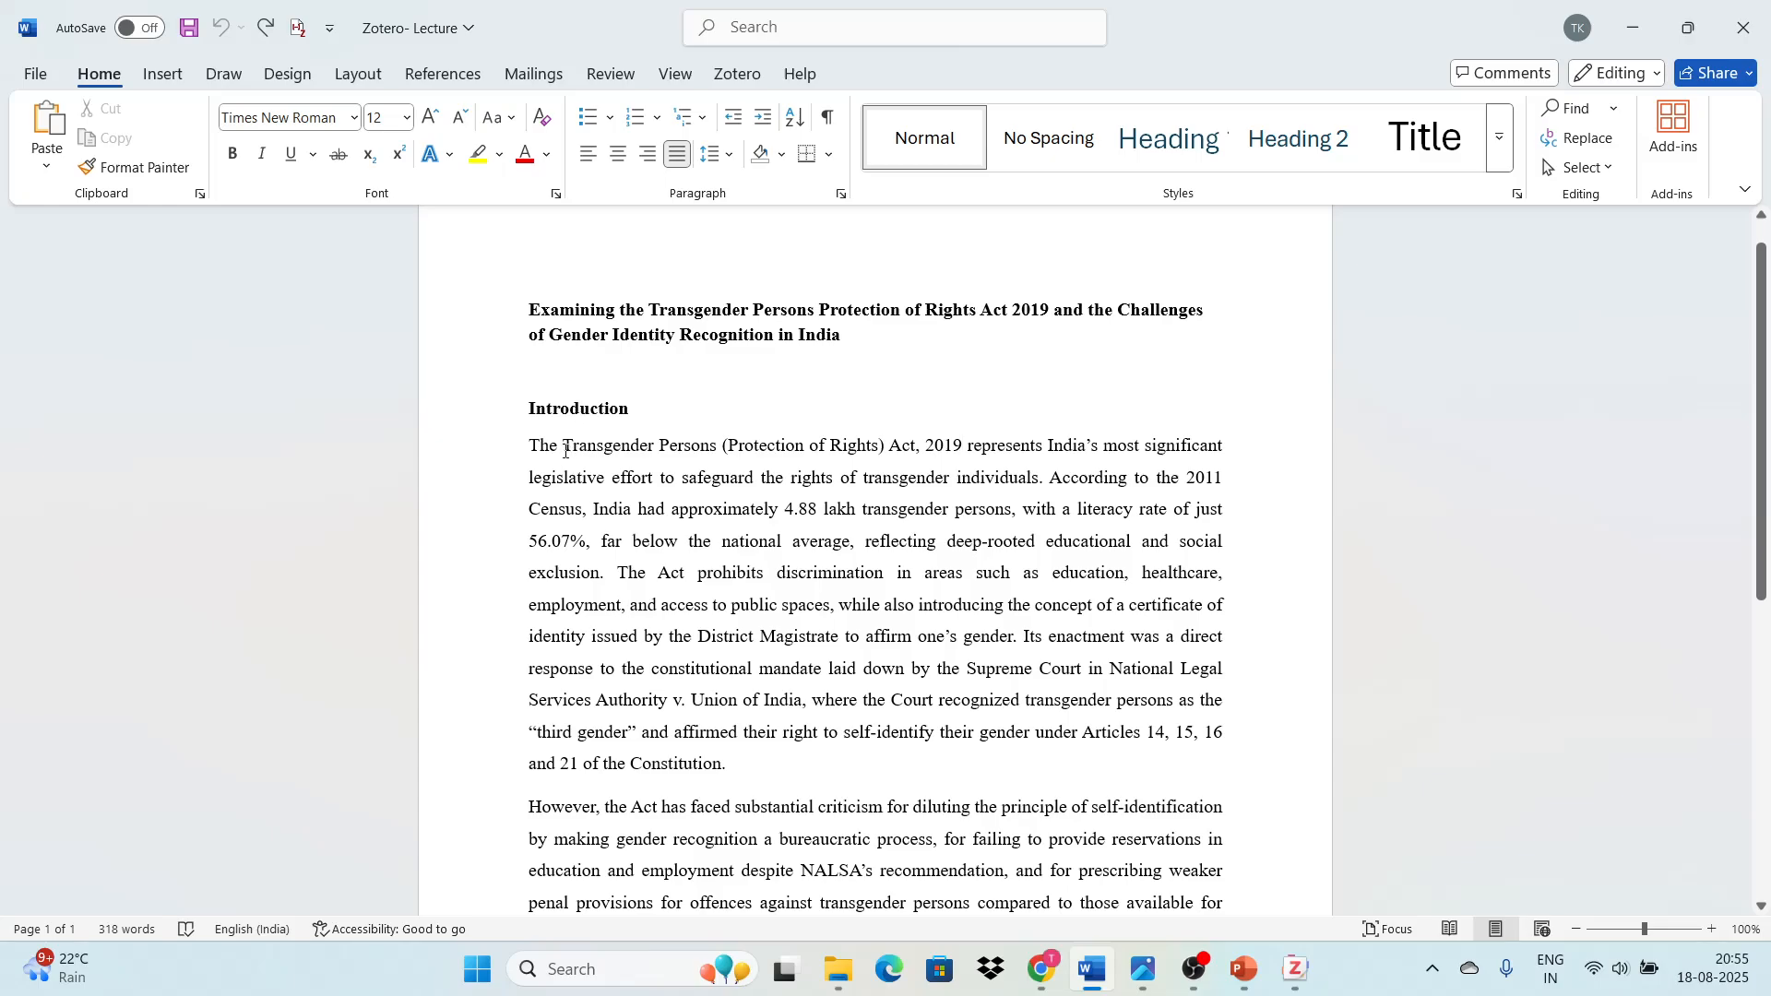
{"action": "left_click_drag", "start_coordinate": [565, 450], "coordinate": [957, 459]}
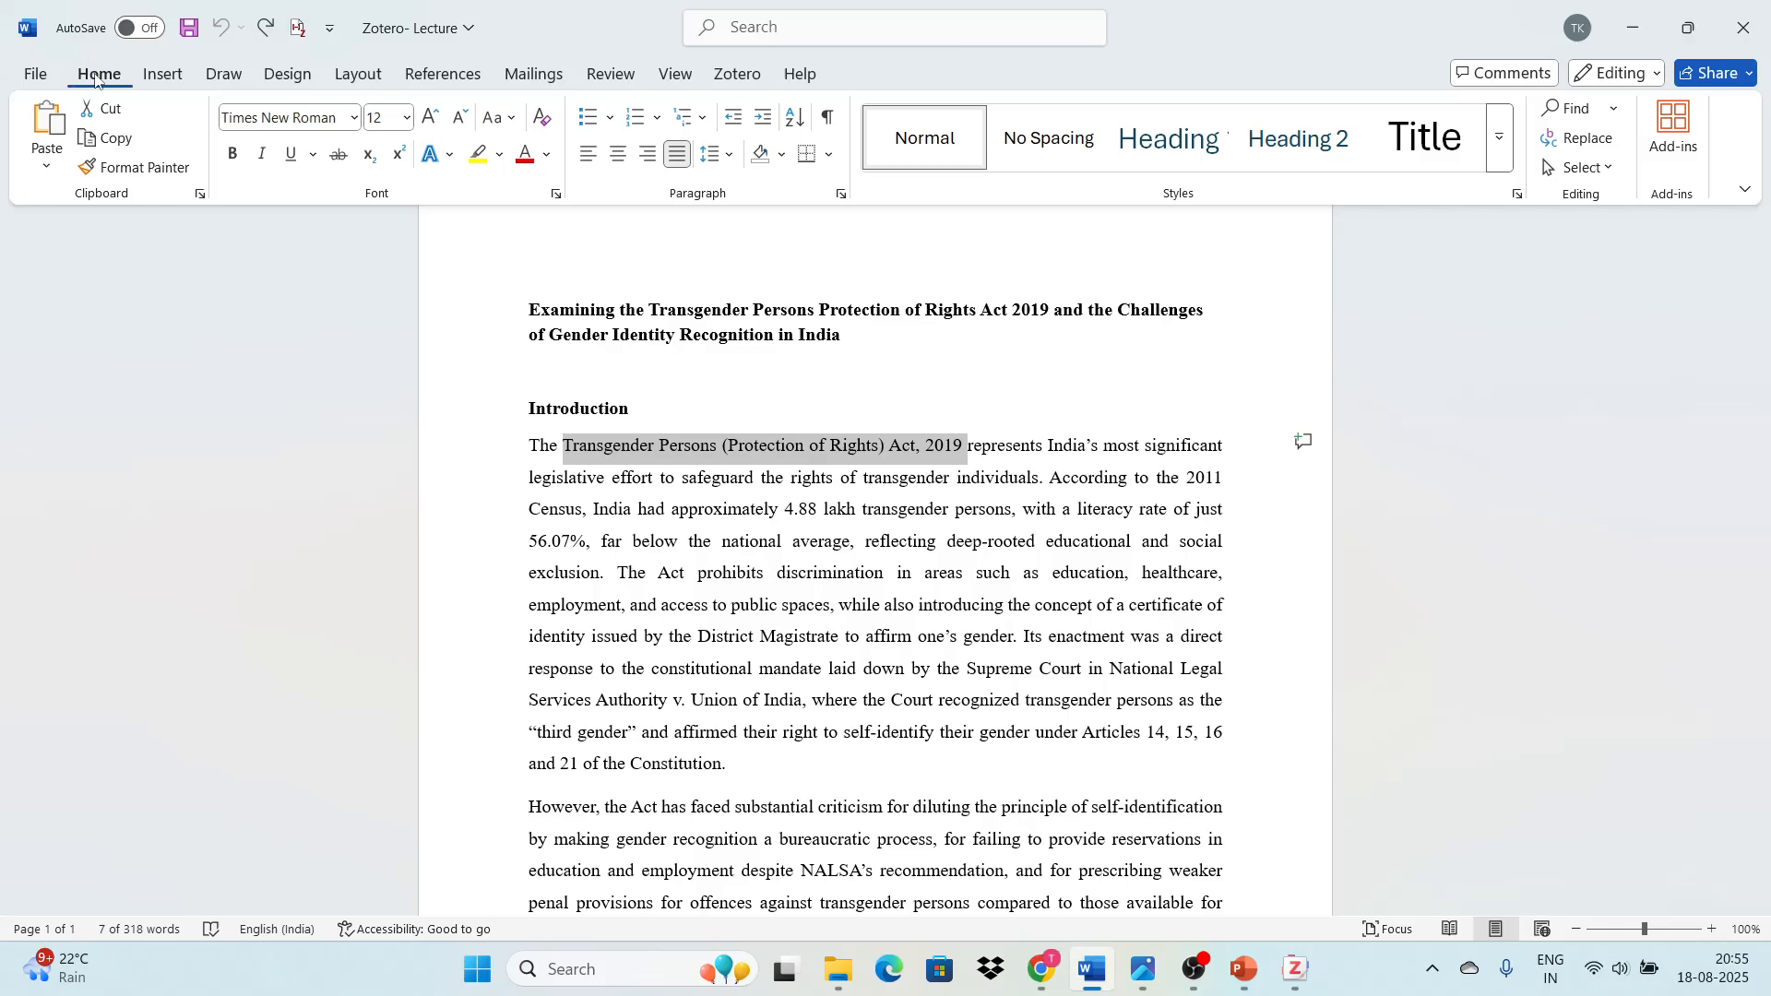
- Start adding a Zotero citation at the selected text and change the citation dialog to Classic View
{"action": "left_click", "coordinate": [741, 79]}
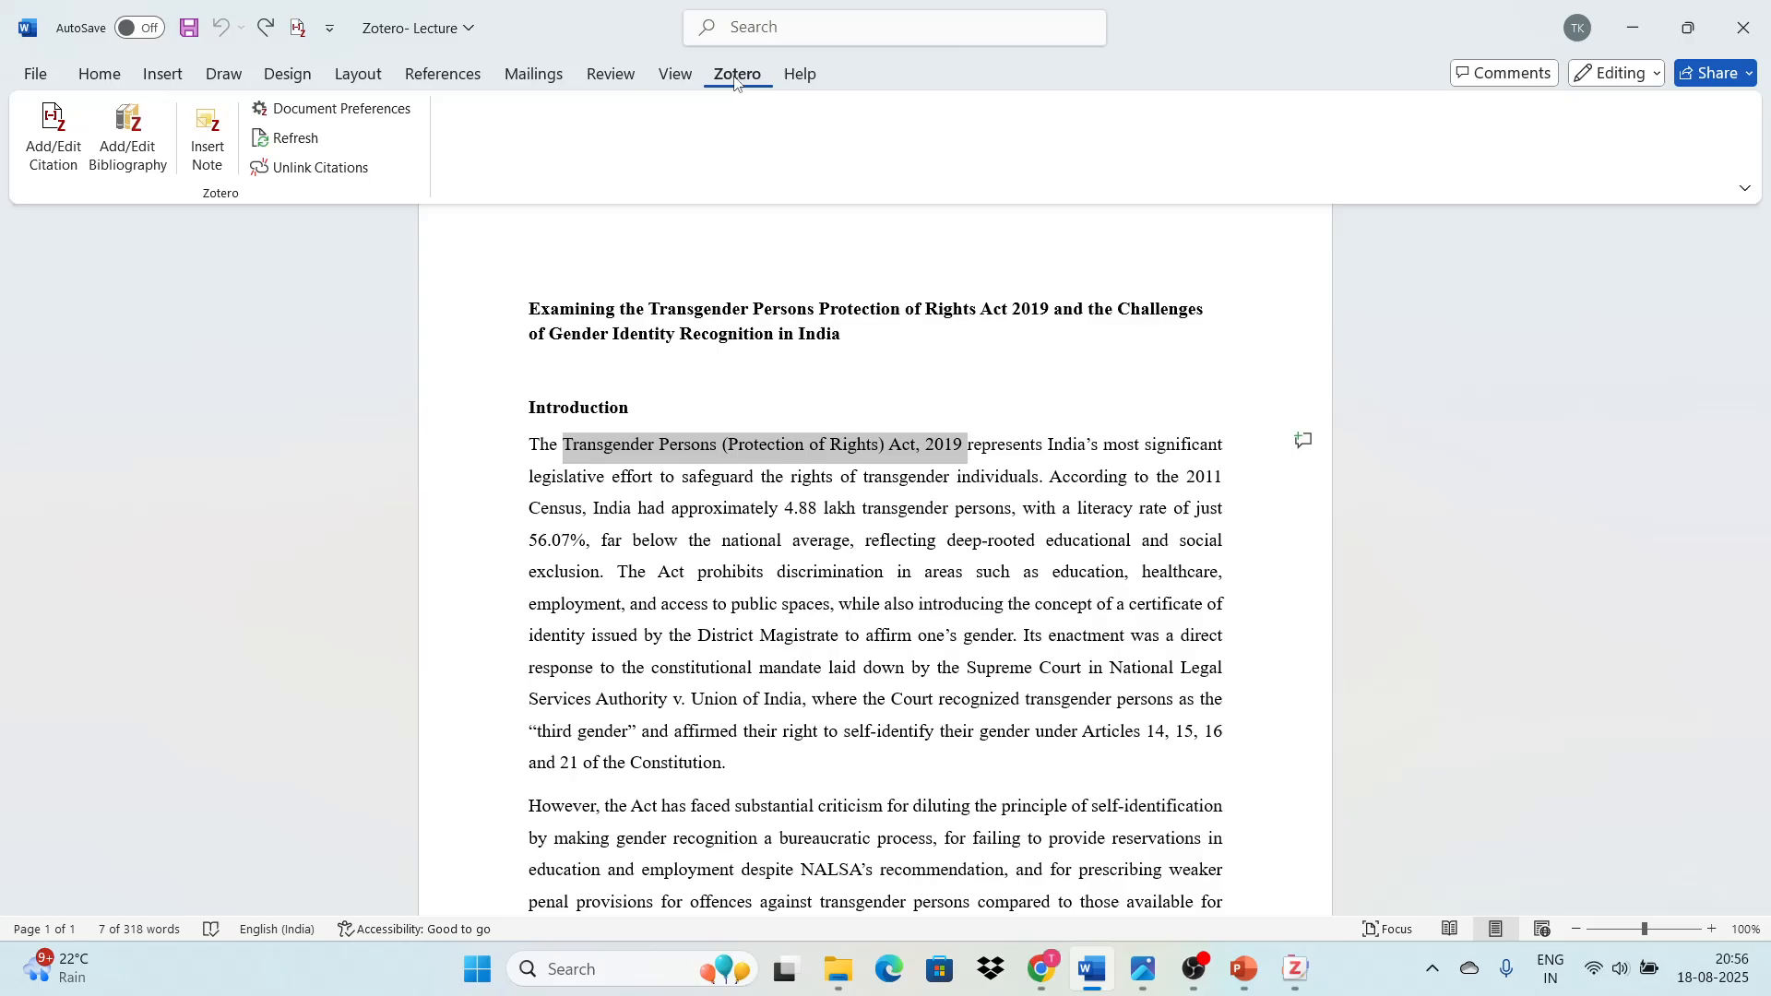
{"action": "left_click", "coordinate": [54, 169]}
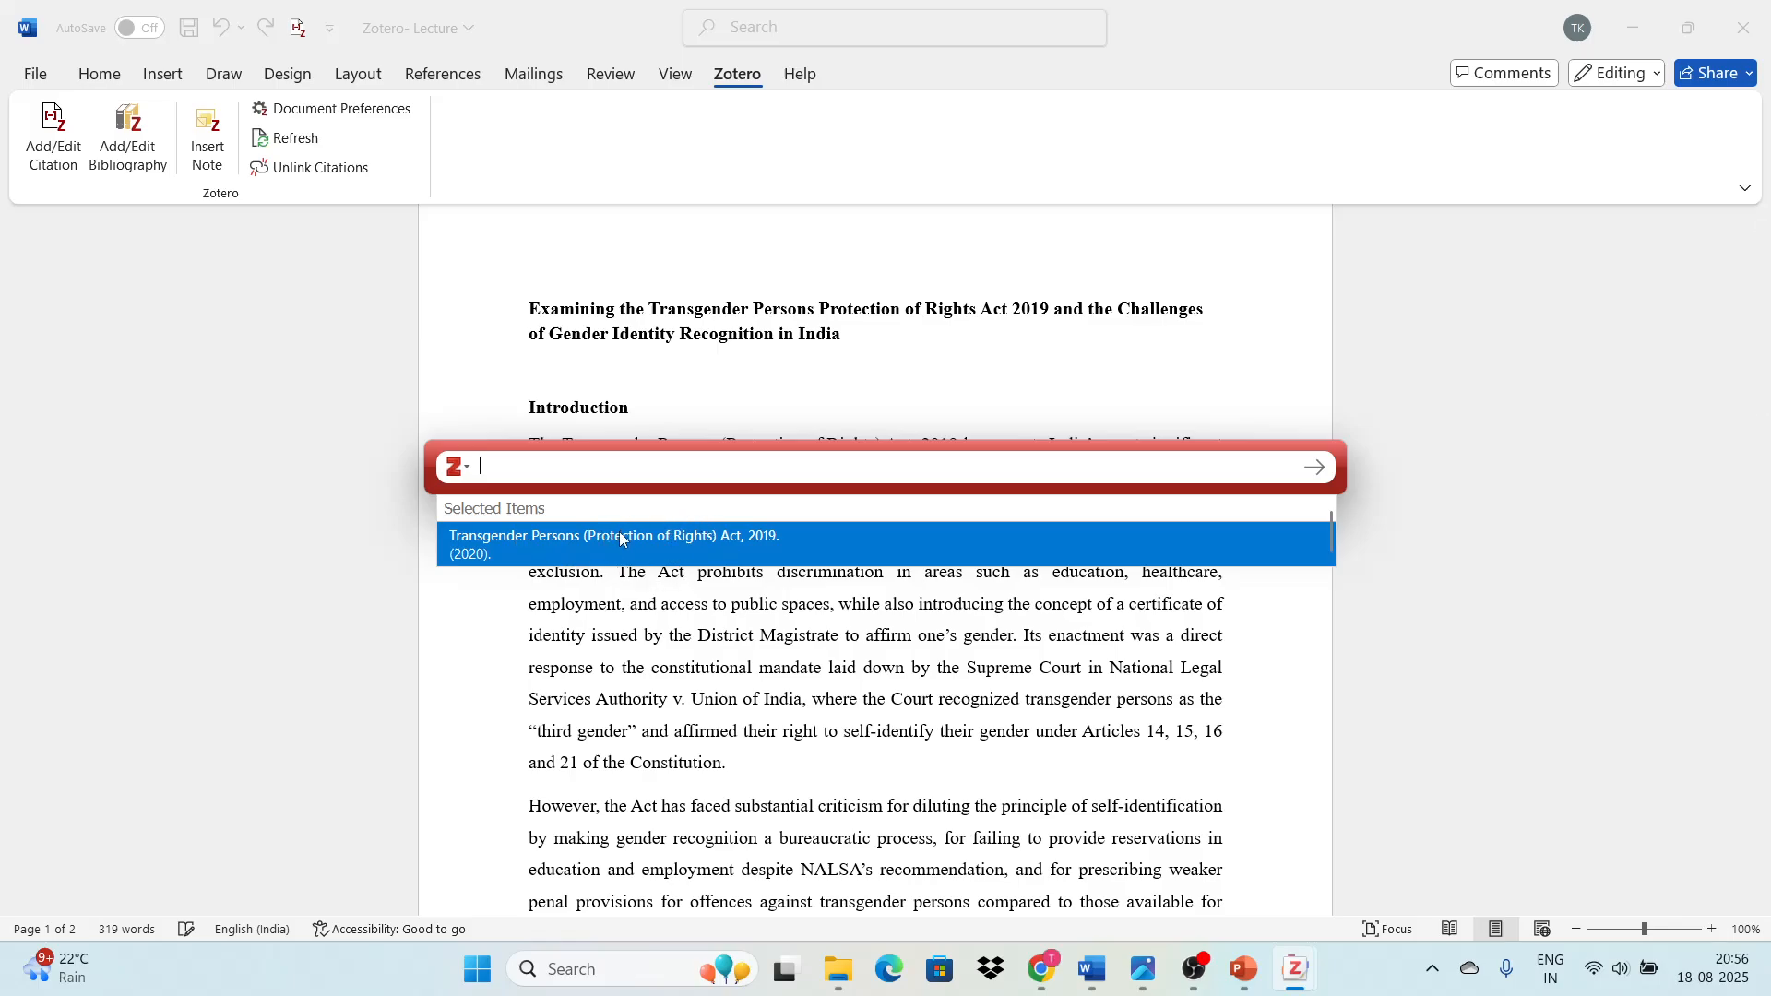
{"action": "left_click", "coordinate": [462, 479]}
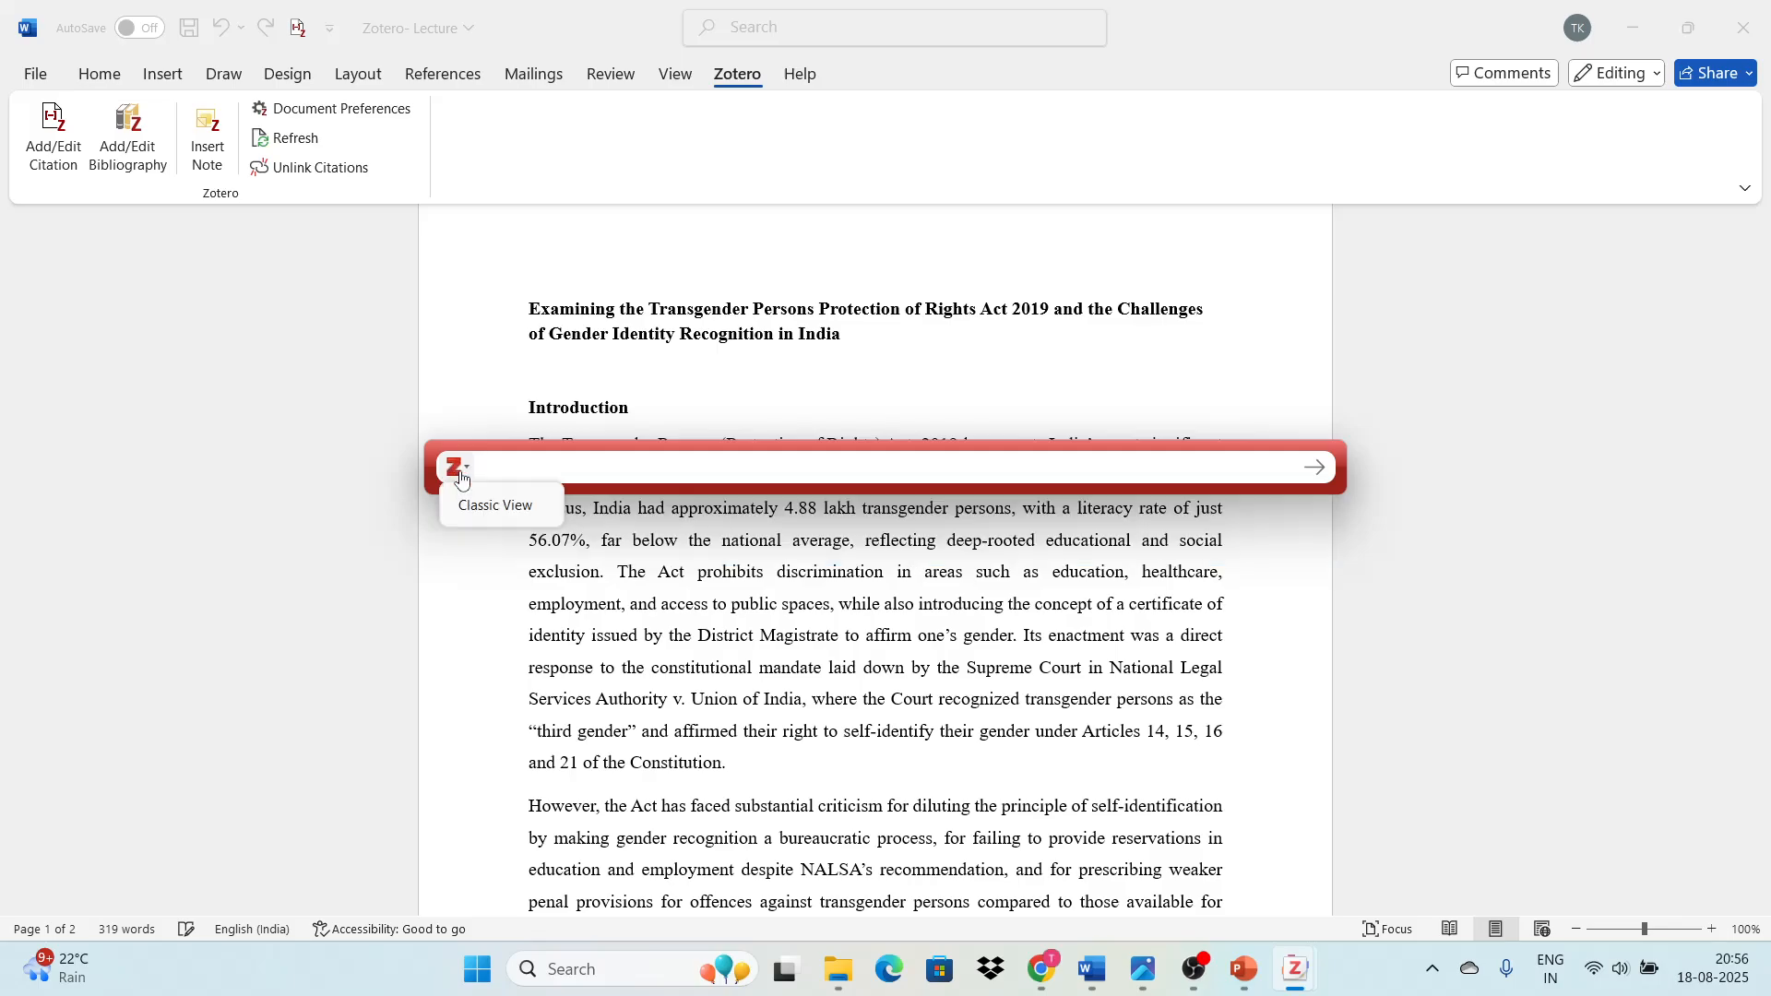
{"action": "left_click", "coordinate": [506, 518]}
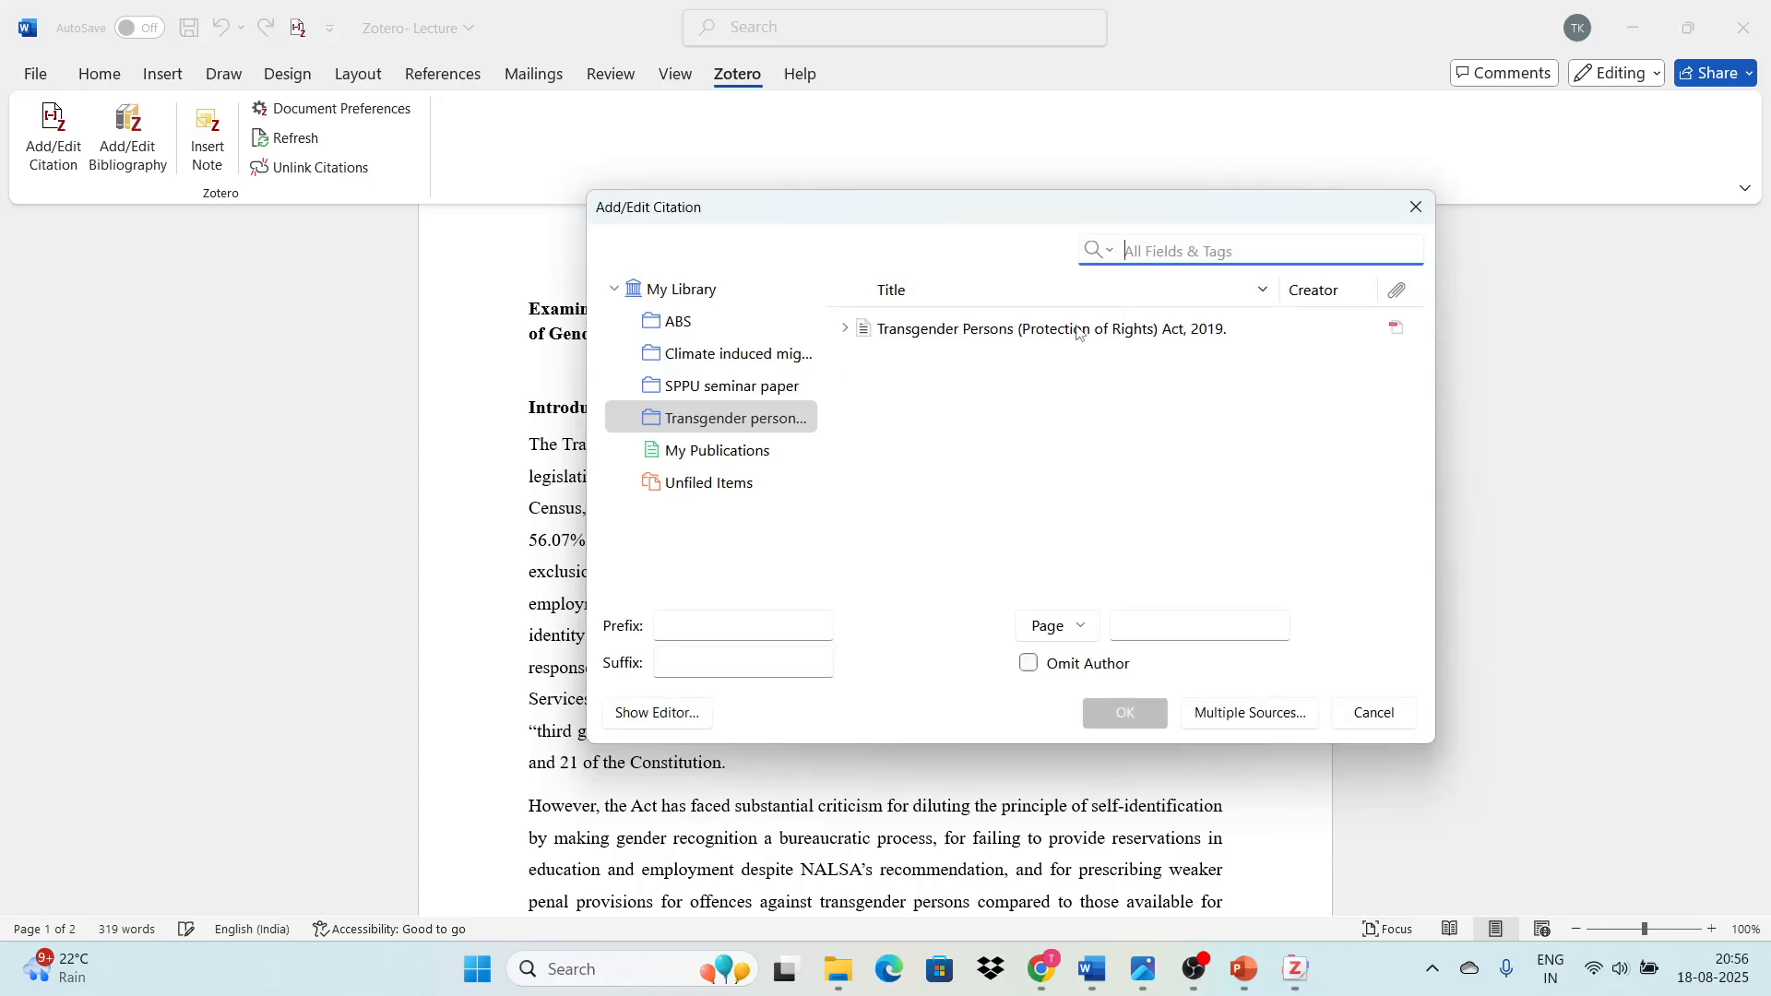
- Look through the items in the Transgender persons rights, Climate induced migration and ABS collections
{"action": "left_click", "coordinate": [1070, 335]}
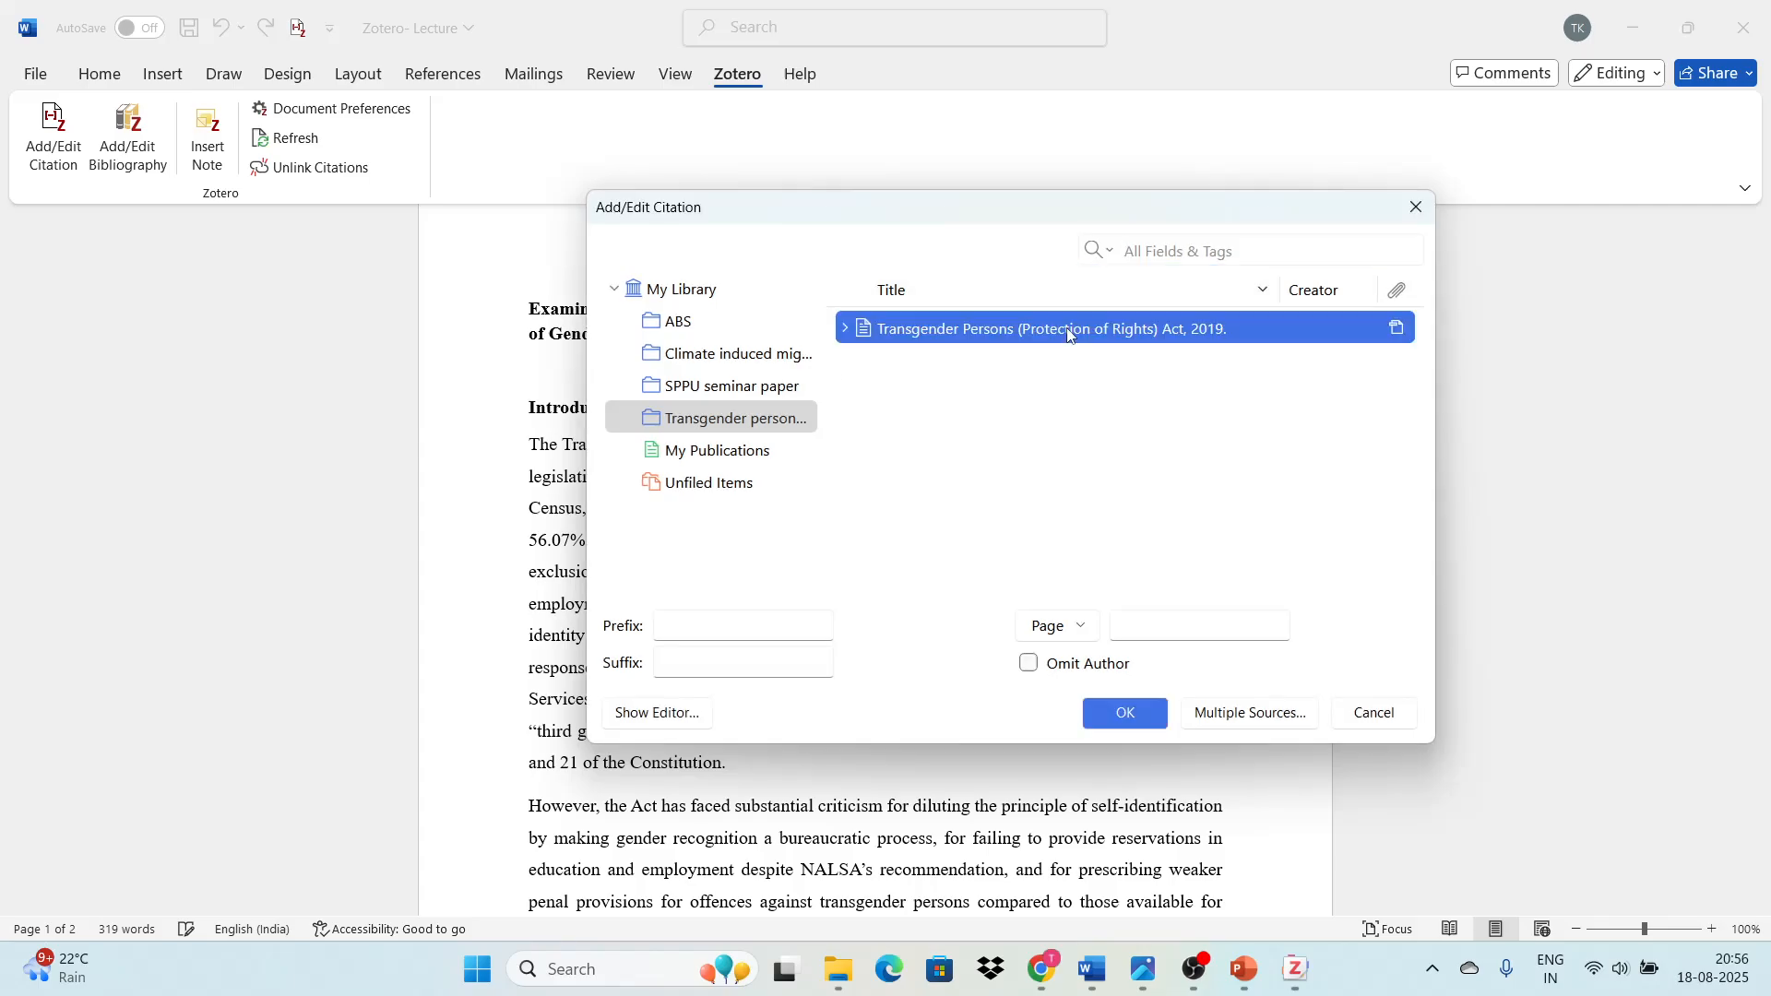
{"action": "left_click", "coordinate": [726, 367]}
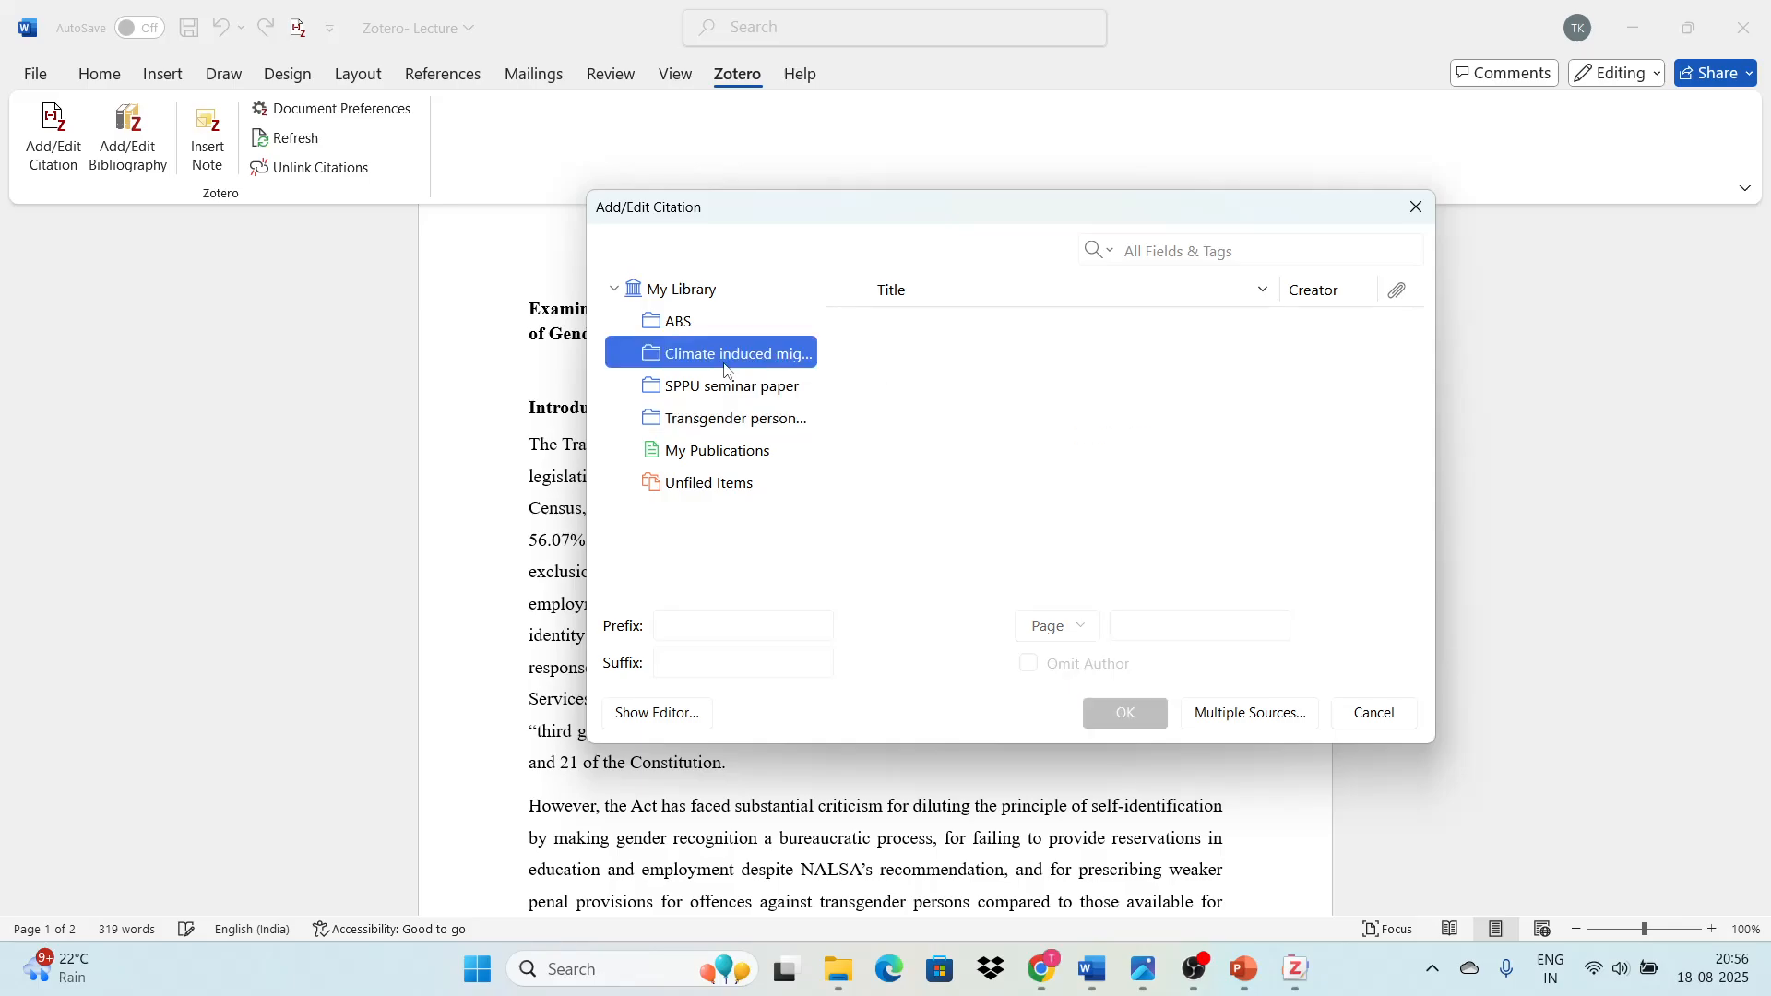
{"action": "left_click", "coordinate": [687, 326]}
{"action": "left_click", "coordinate": [1076, 400]}
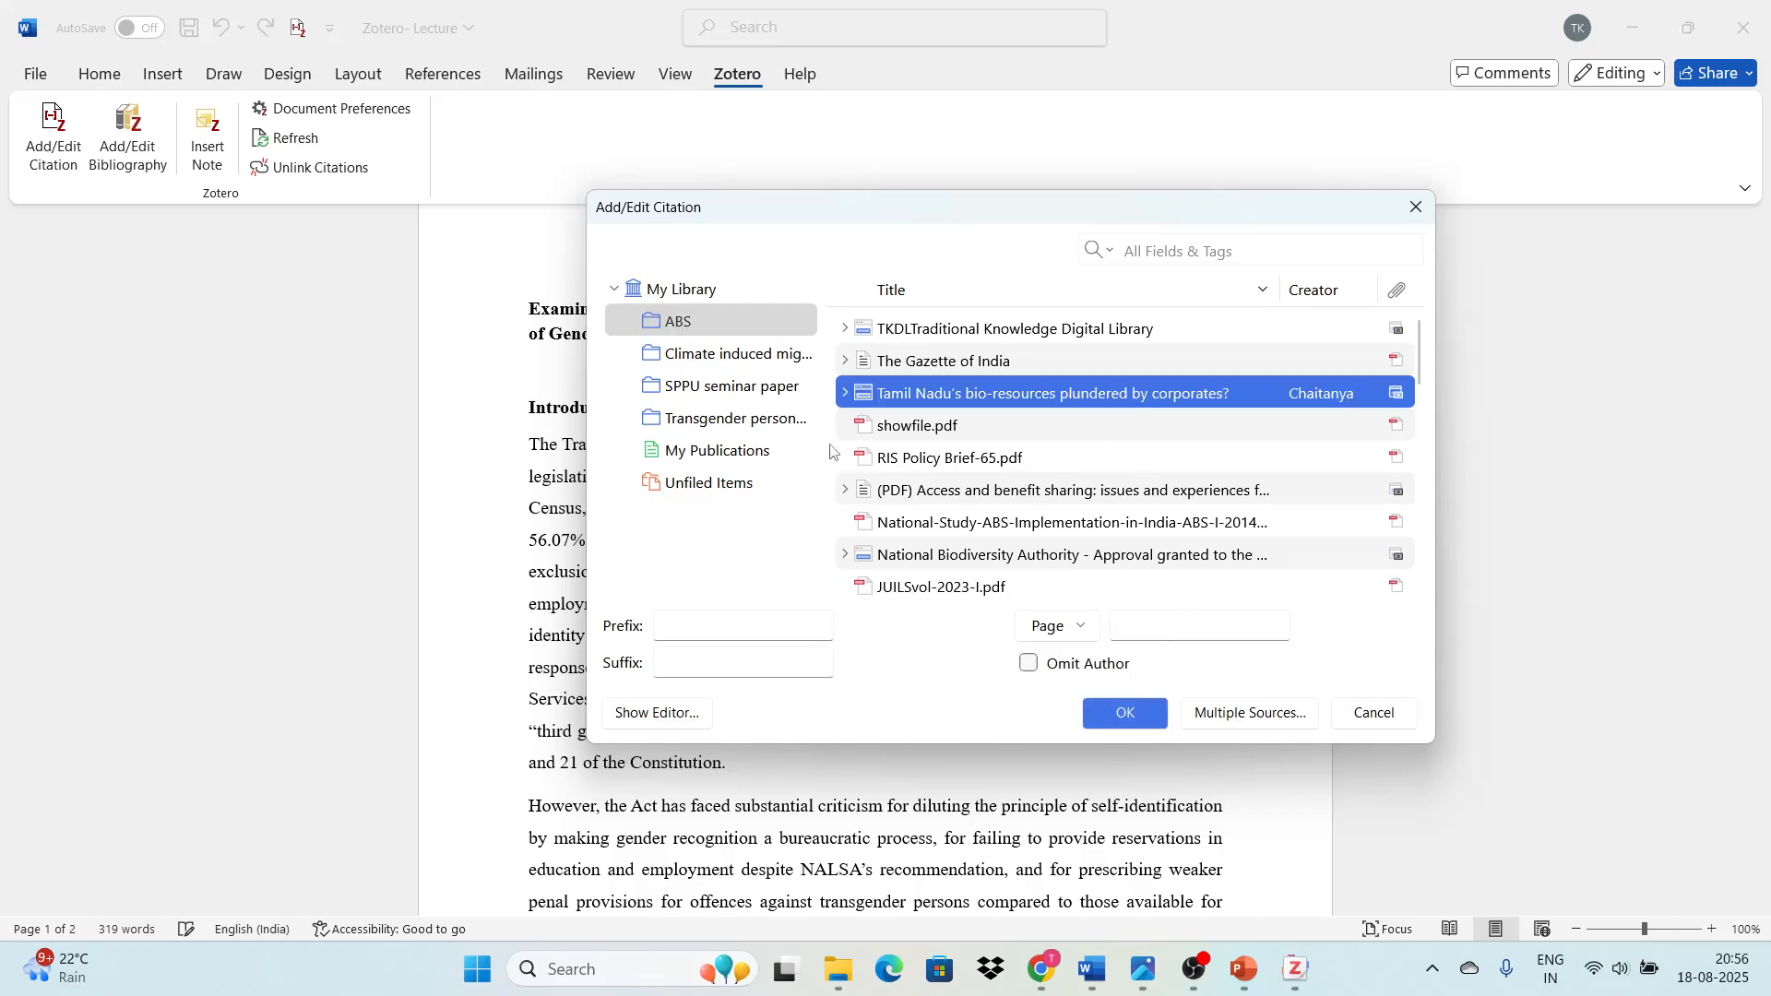
- Cite the Transgender Persons (Protection of Rights) Act, 2019 from the Transgender persons rights collection as a footnote, and select the footnote text
{"action": "left_click", "coordinate": [741, 420]}
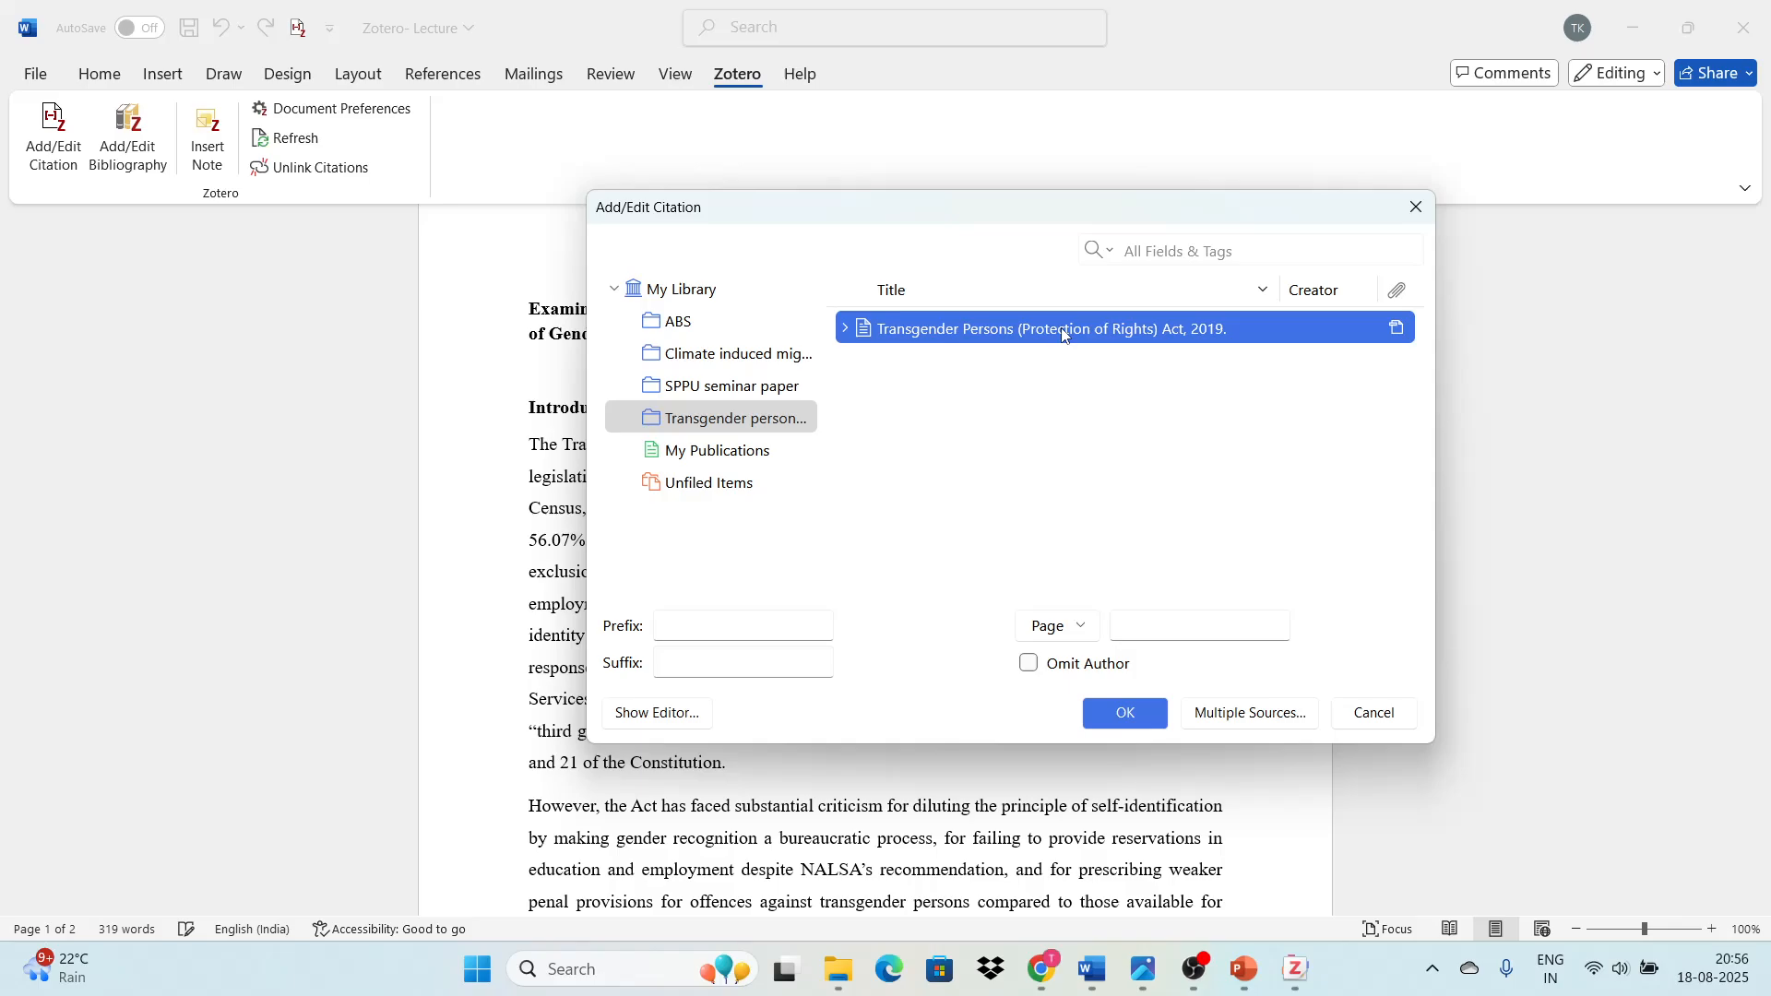
{"action": "left_click", "coordinate": [1113, 714]}
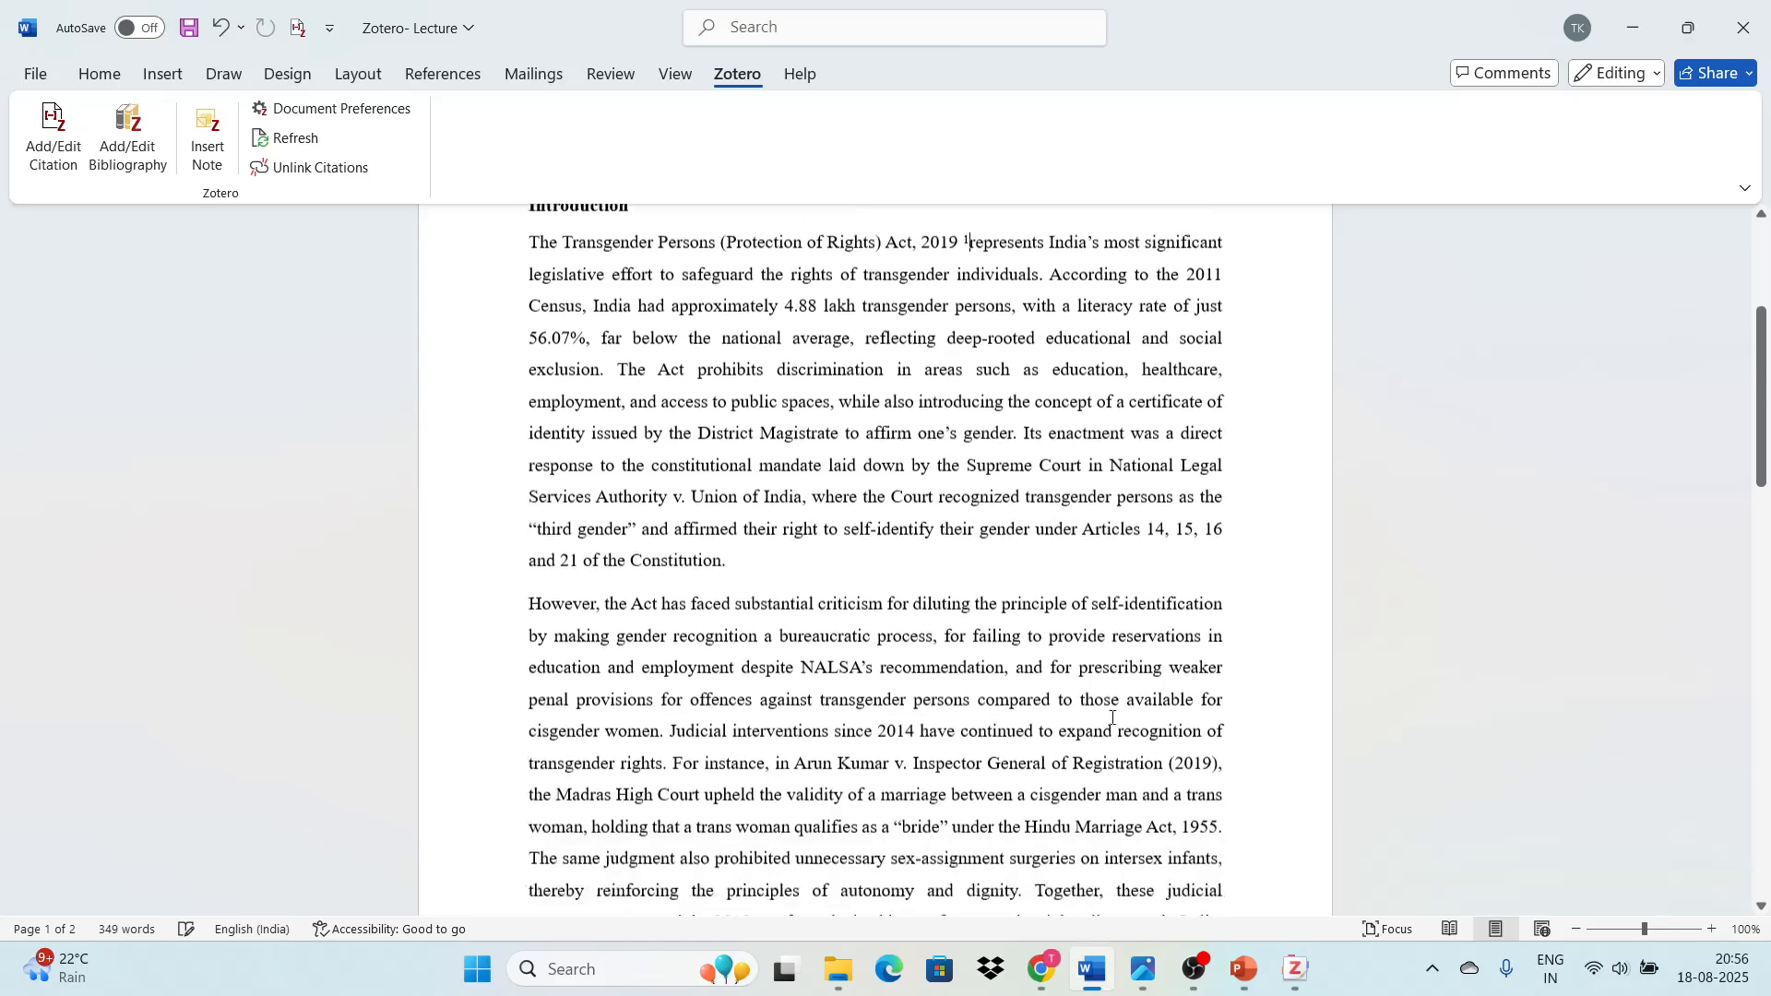
{"action": "scroll", "coordinate": [1113, 717], "scroll_direction": "down", "scroll_amount": 3}
{"action": "scroll", "coordinate": [928, 888], "scroll_direction": "down", "scroll_amount": 2}
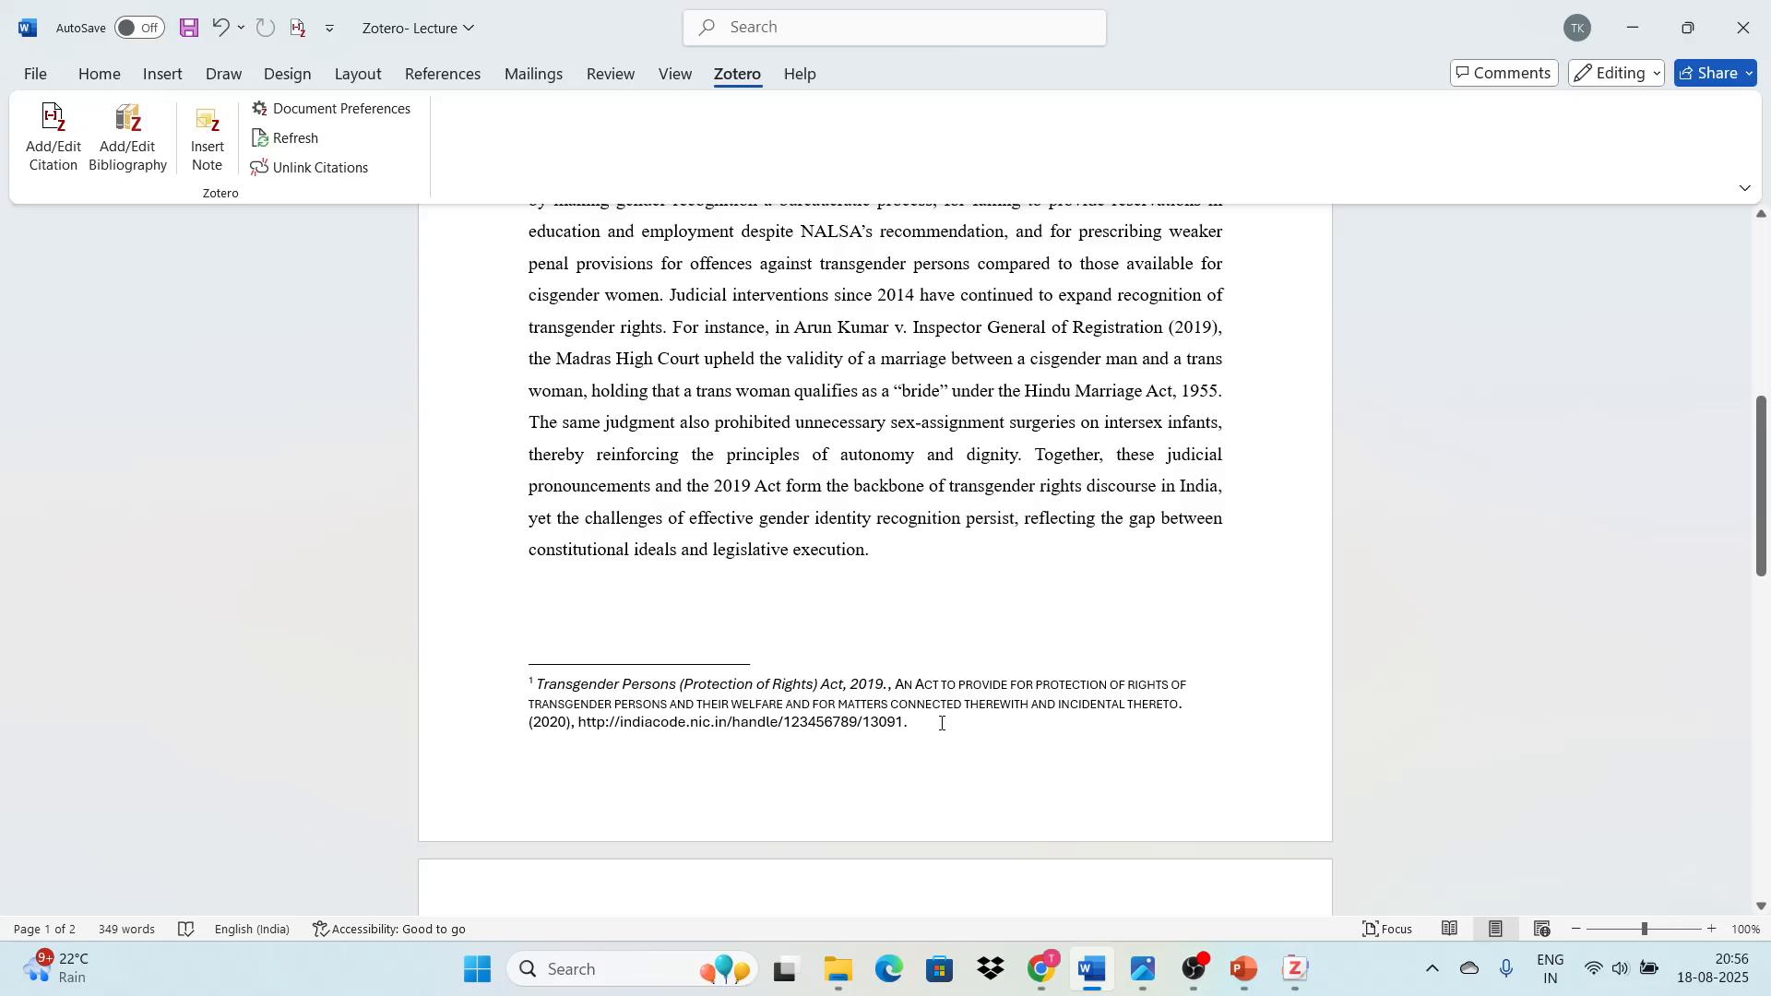
{"action": "left_click_drag", "start_coordinate": [942, 723], "coordinate": [480, 668]}
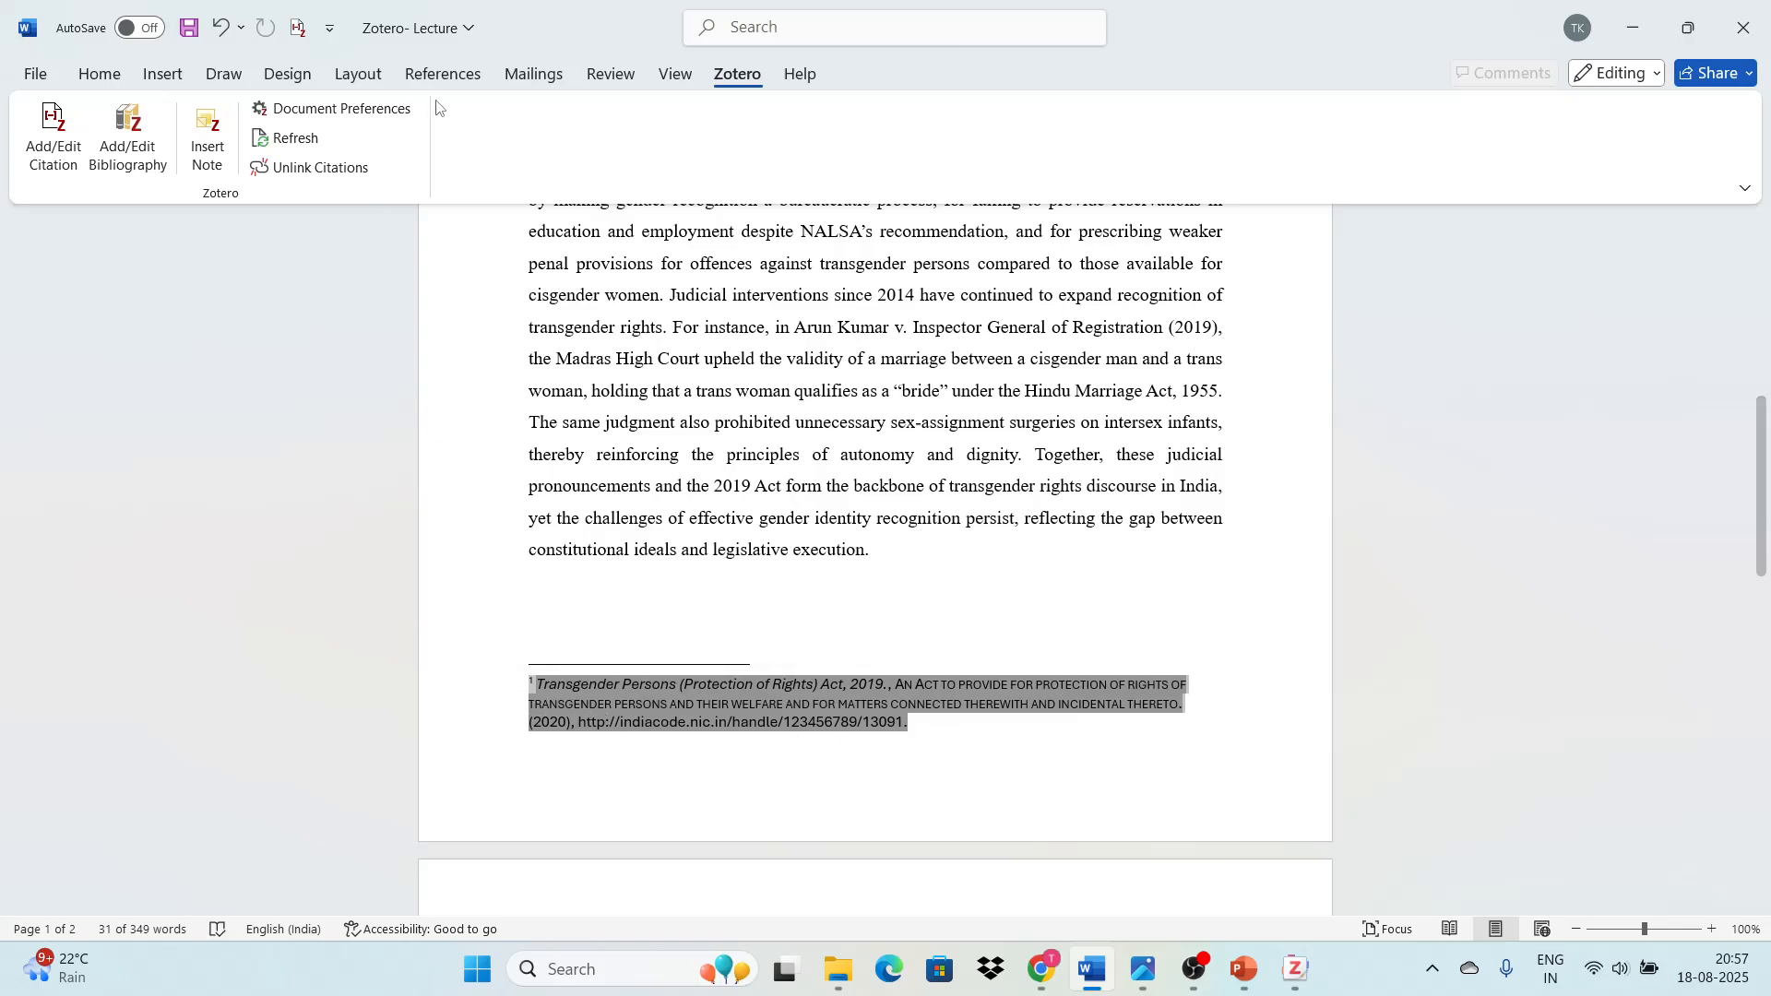
- Review the available citation styles in Zotero's document preferences and confirm Bluebook Law Review with citations displayed as footnotes
{"action": "left_click", "coordinate": [375, 112]}
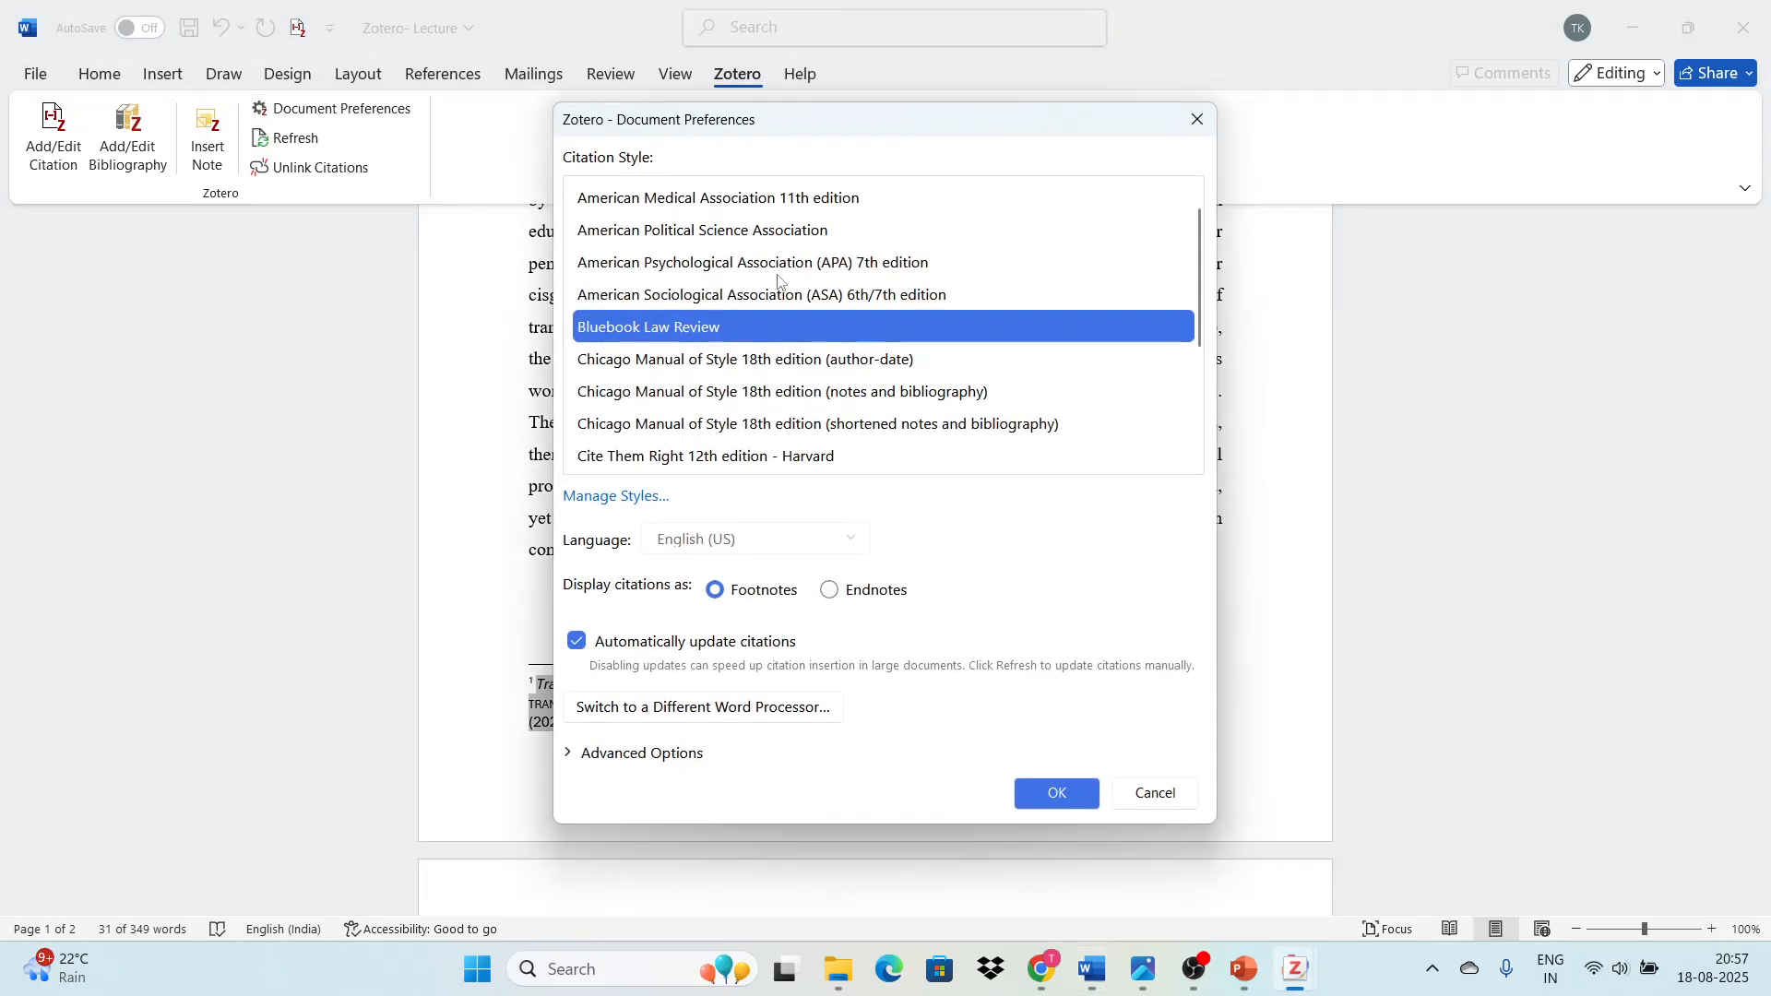
{"action": "scroll", "coordinate": [766, 340], "scroll_direction": "down", "scroll_amount": 2}
{"action": "scroll", "coordinate": [765, 340], "scroll_direction": "up", "scroll_amount": 3}
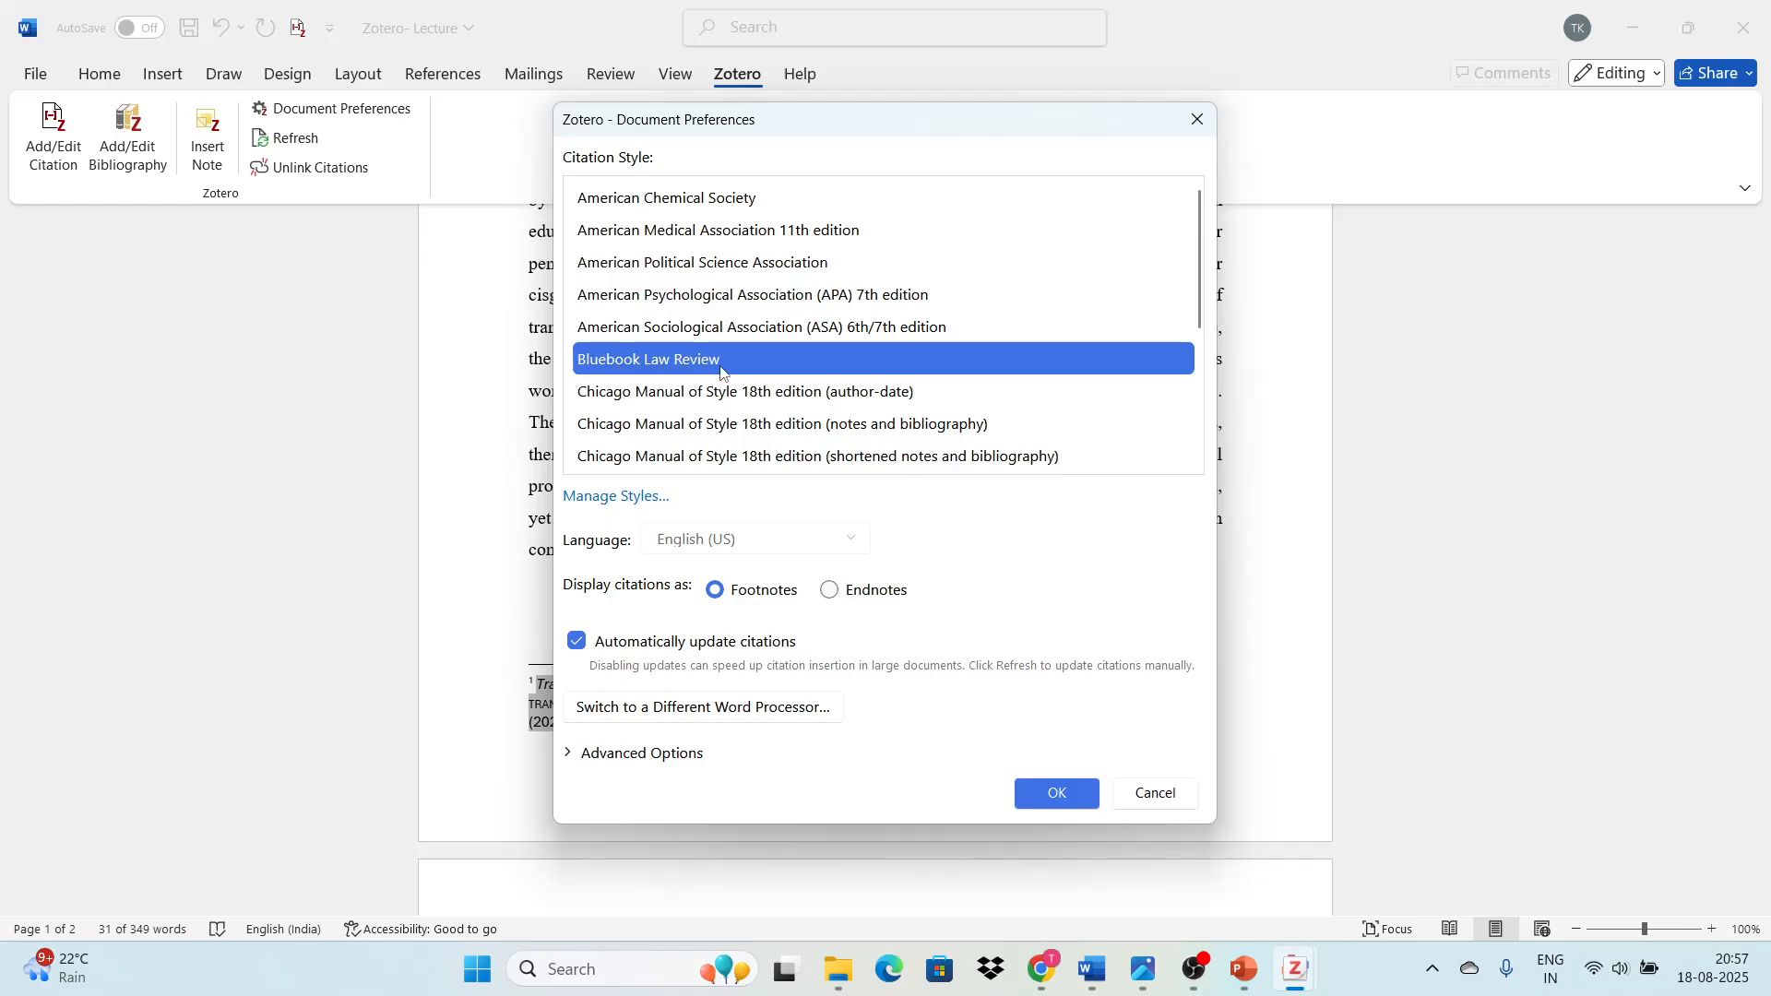
{"action": "left_click", "coordinate": [752, 393]}
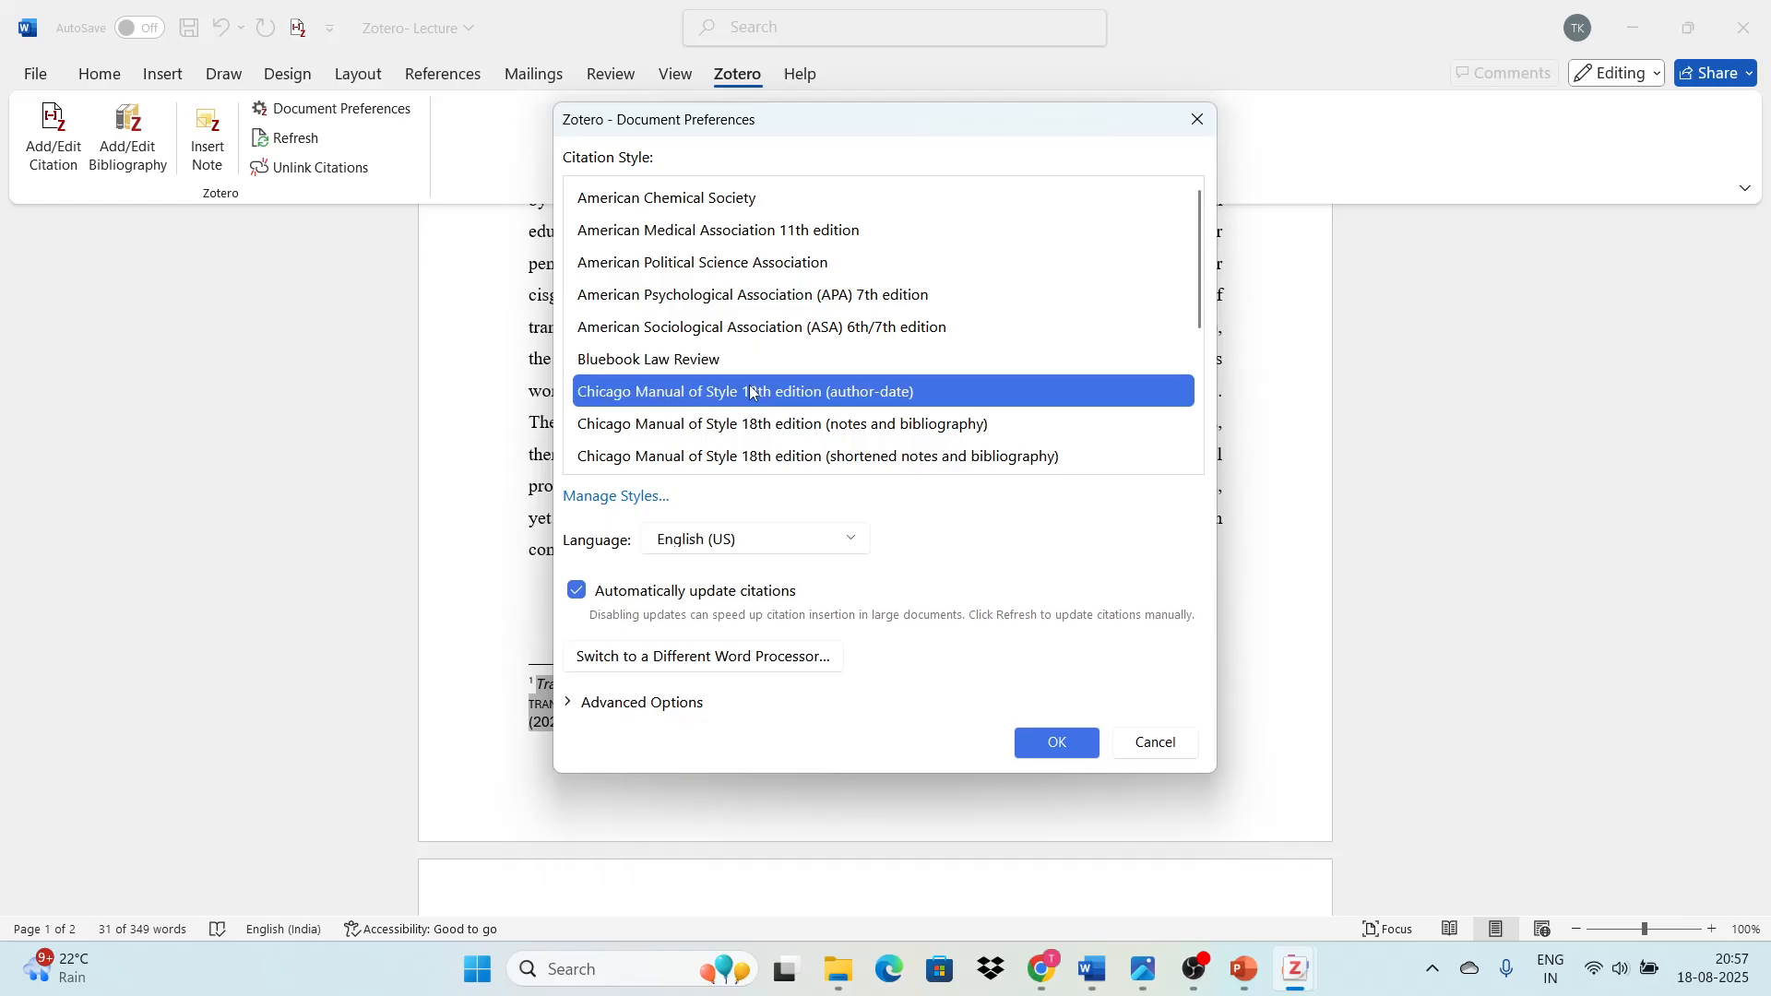
{"action": "left_click", "coordinate": [714, 360]}
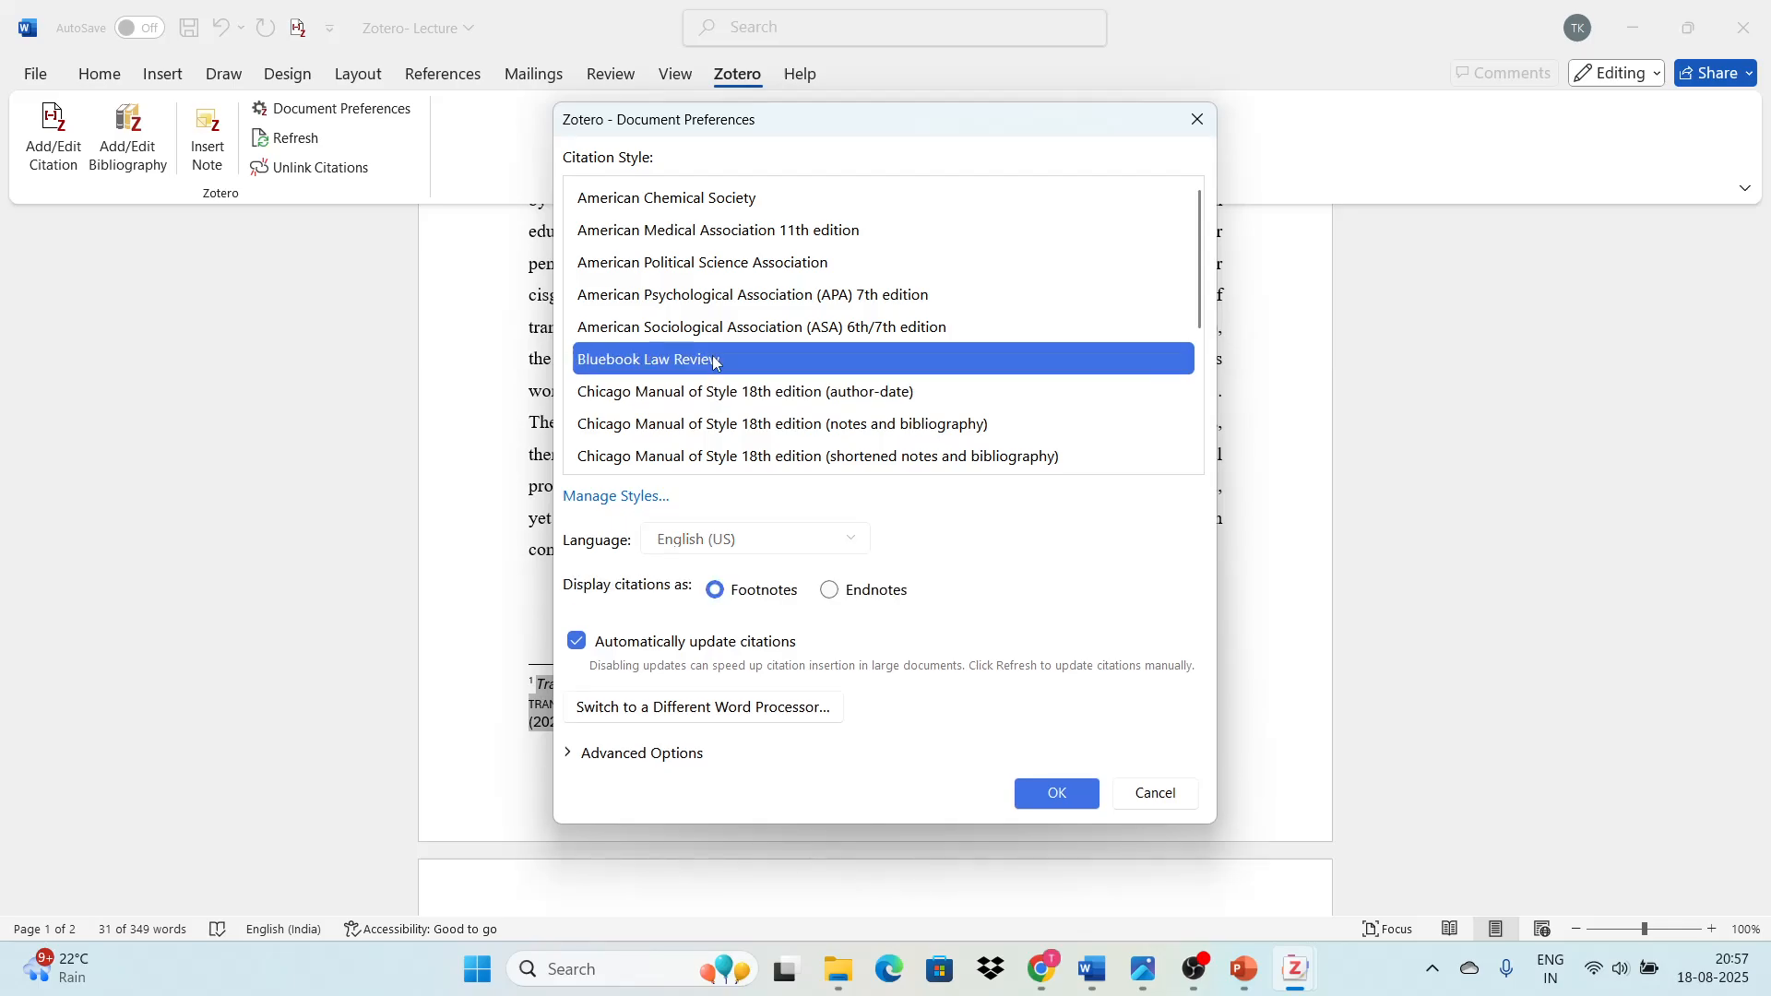
{"action": "scroll", "coordinate": [746, 395], "scroll_direction": "down", "scroll_amount": 3}
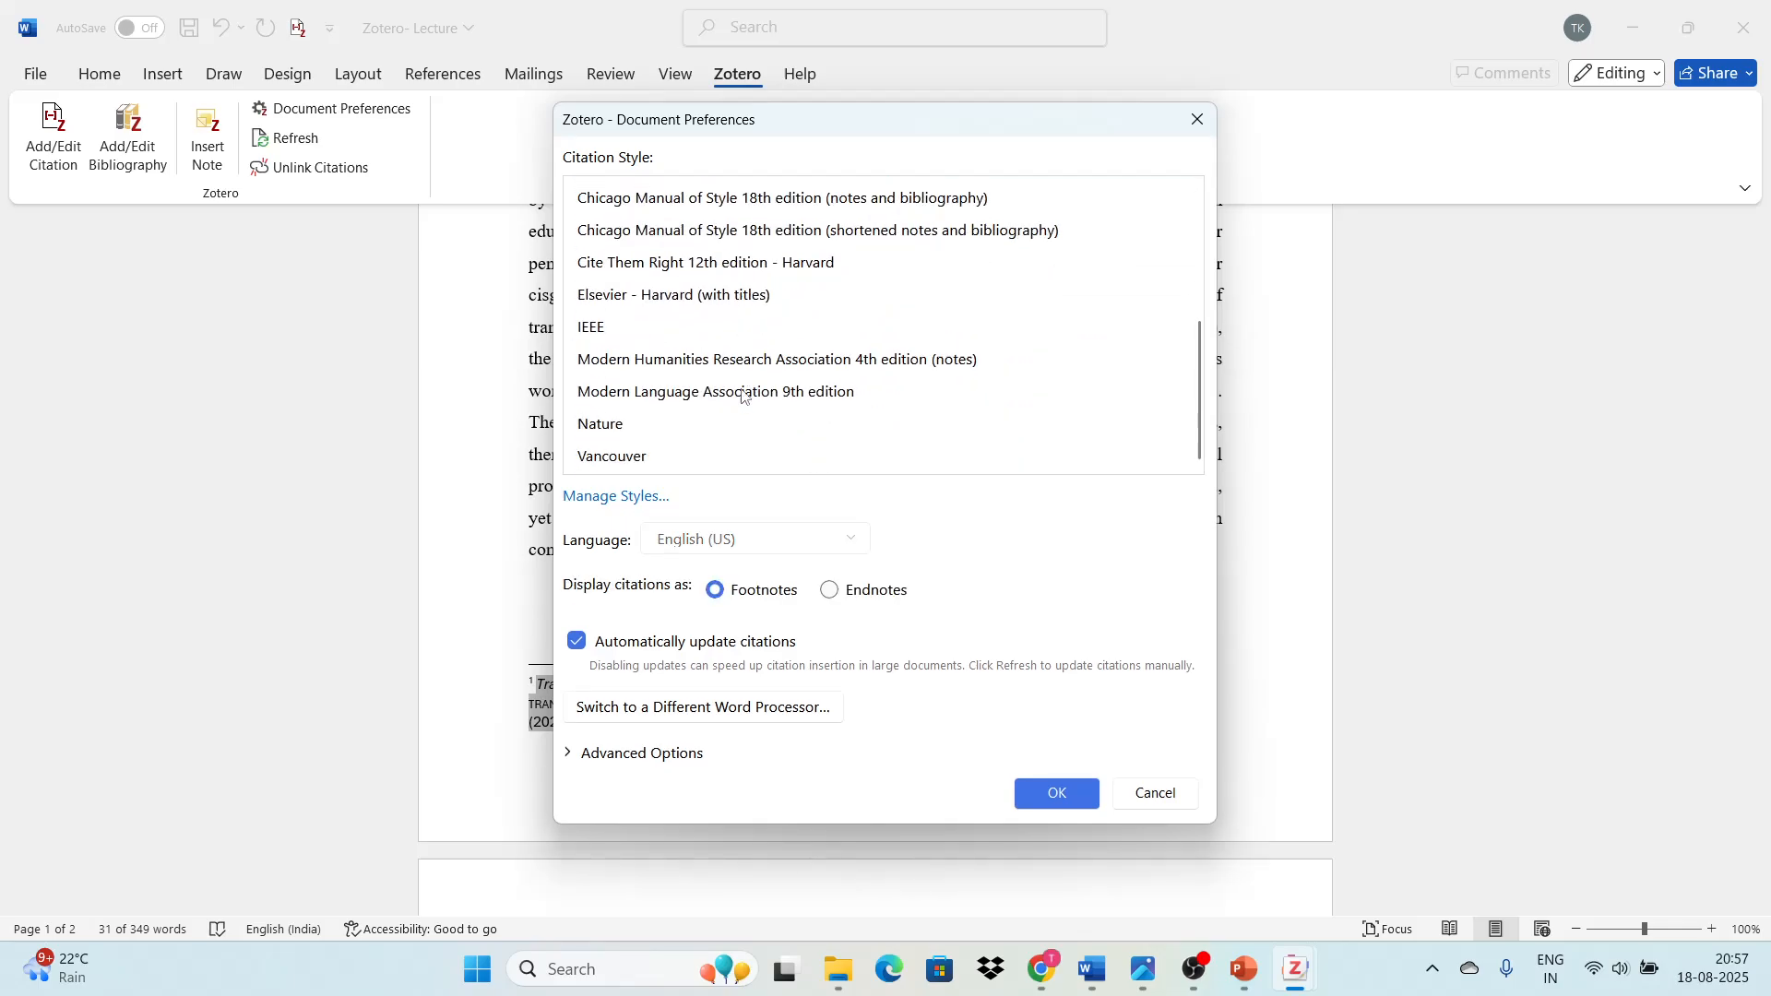
{"action": "scroll", "coordinate": [745, 395], "scroll_direction": "up", "scroll_amount": 3}
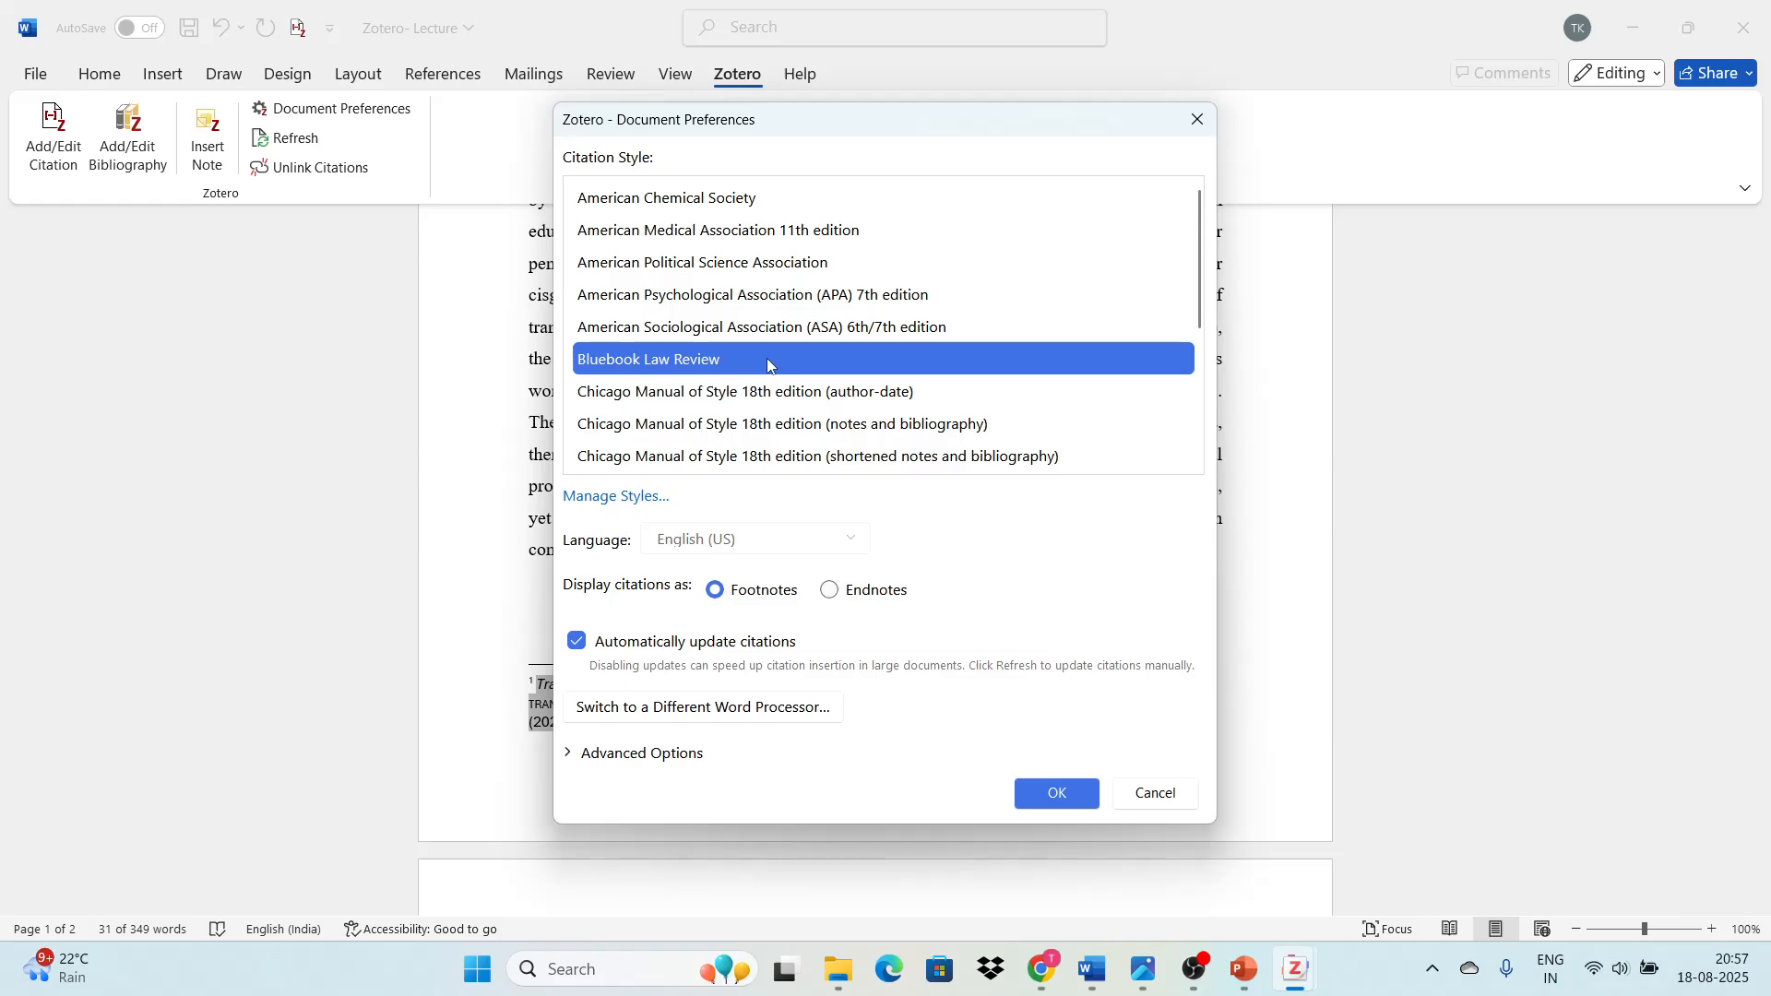
{"action": "left_click", "coordinate": [1057, 795]}
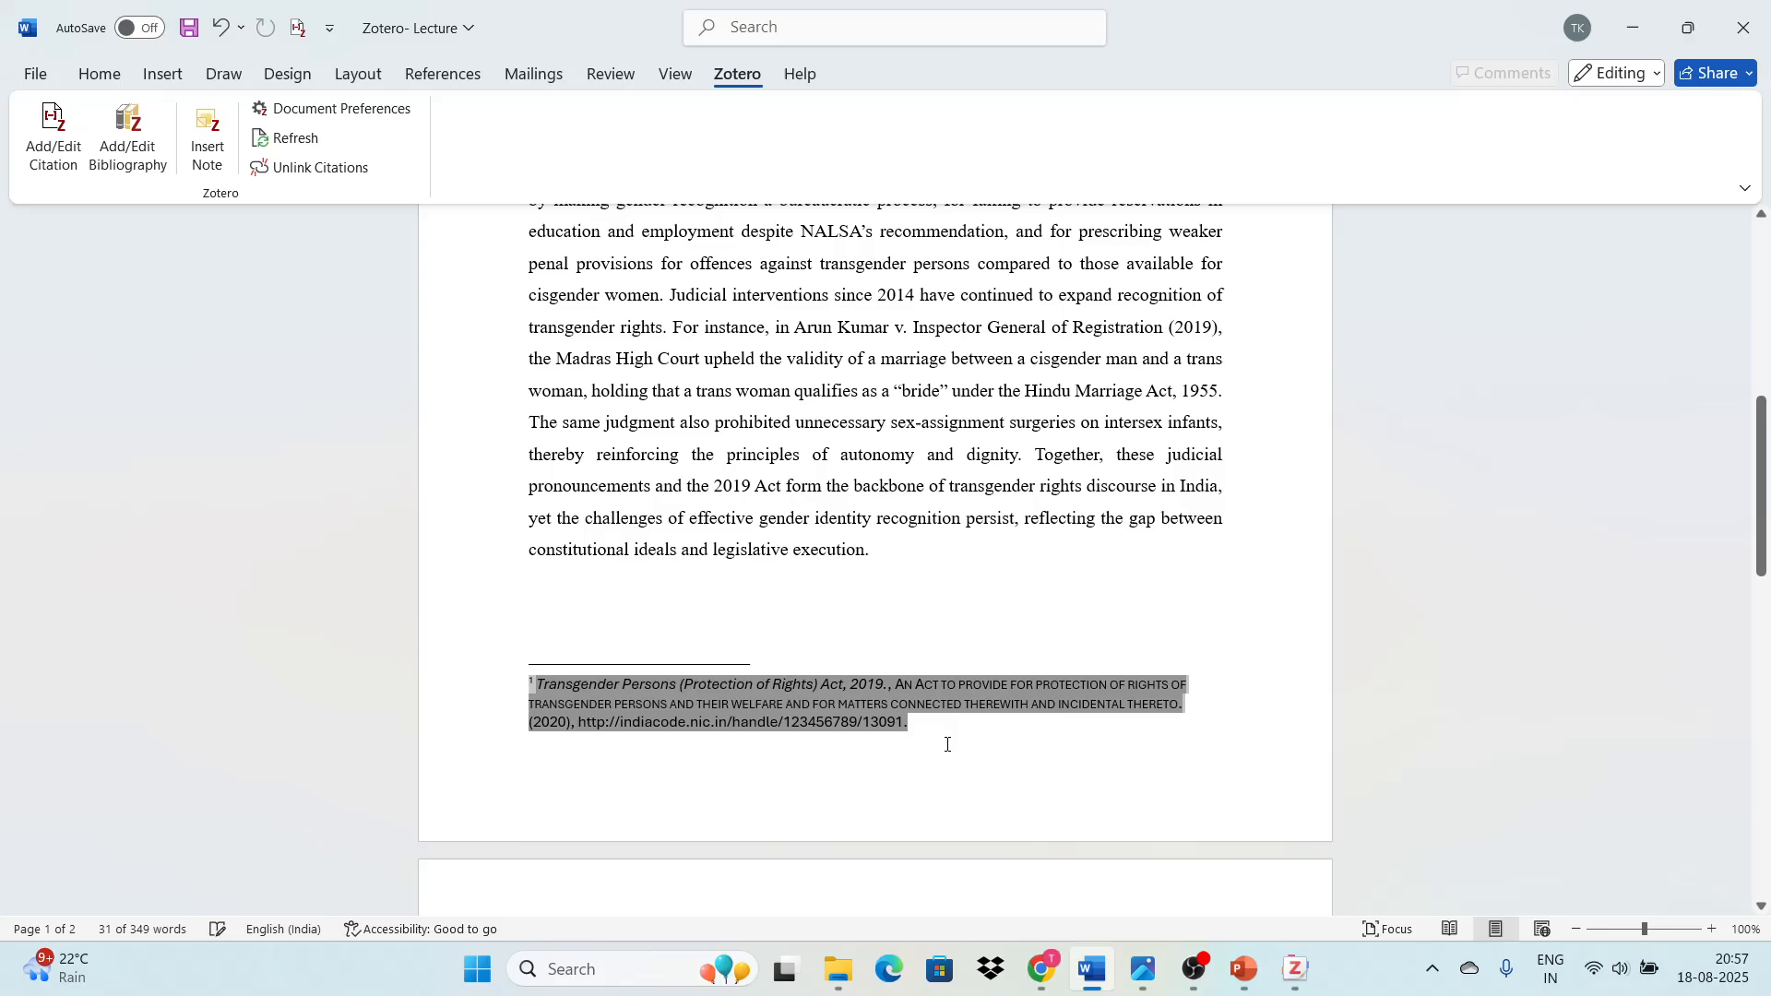
- Select the phrase "According to the 2011 Census," in the Introduction's first paragraph
{"action": "left_click", "coordinate": [948, 745]}
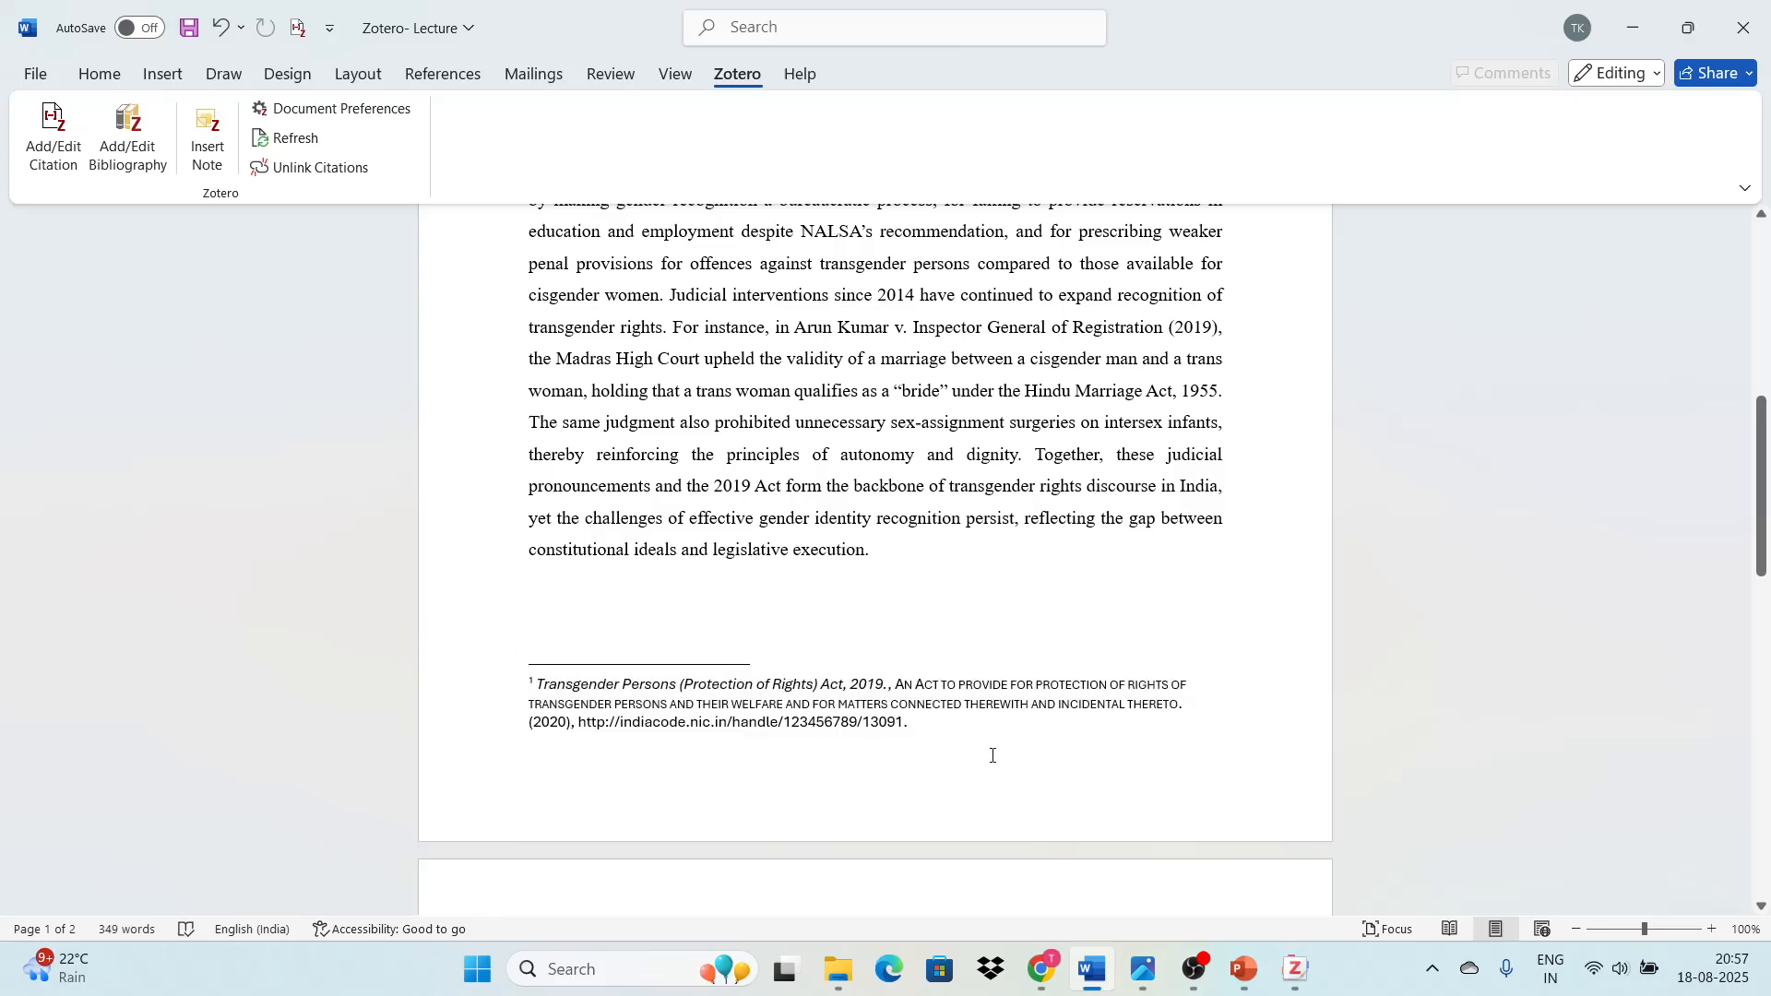
{"action": "scroll", "coordinate": [992, 756], "scroll_direction": "up", "scroll_amount": 6}
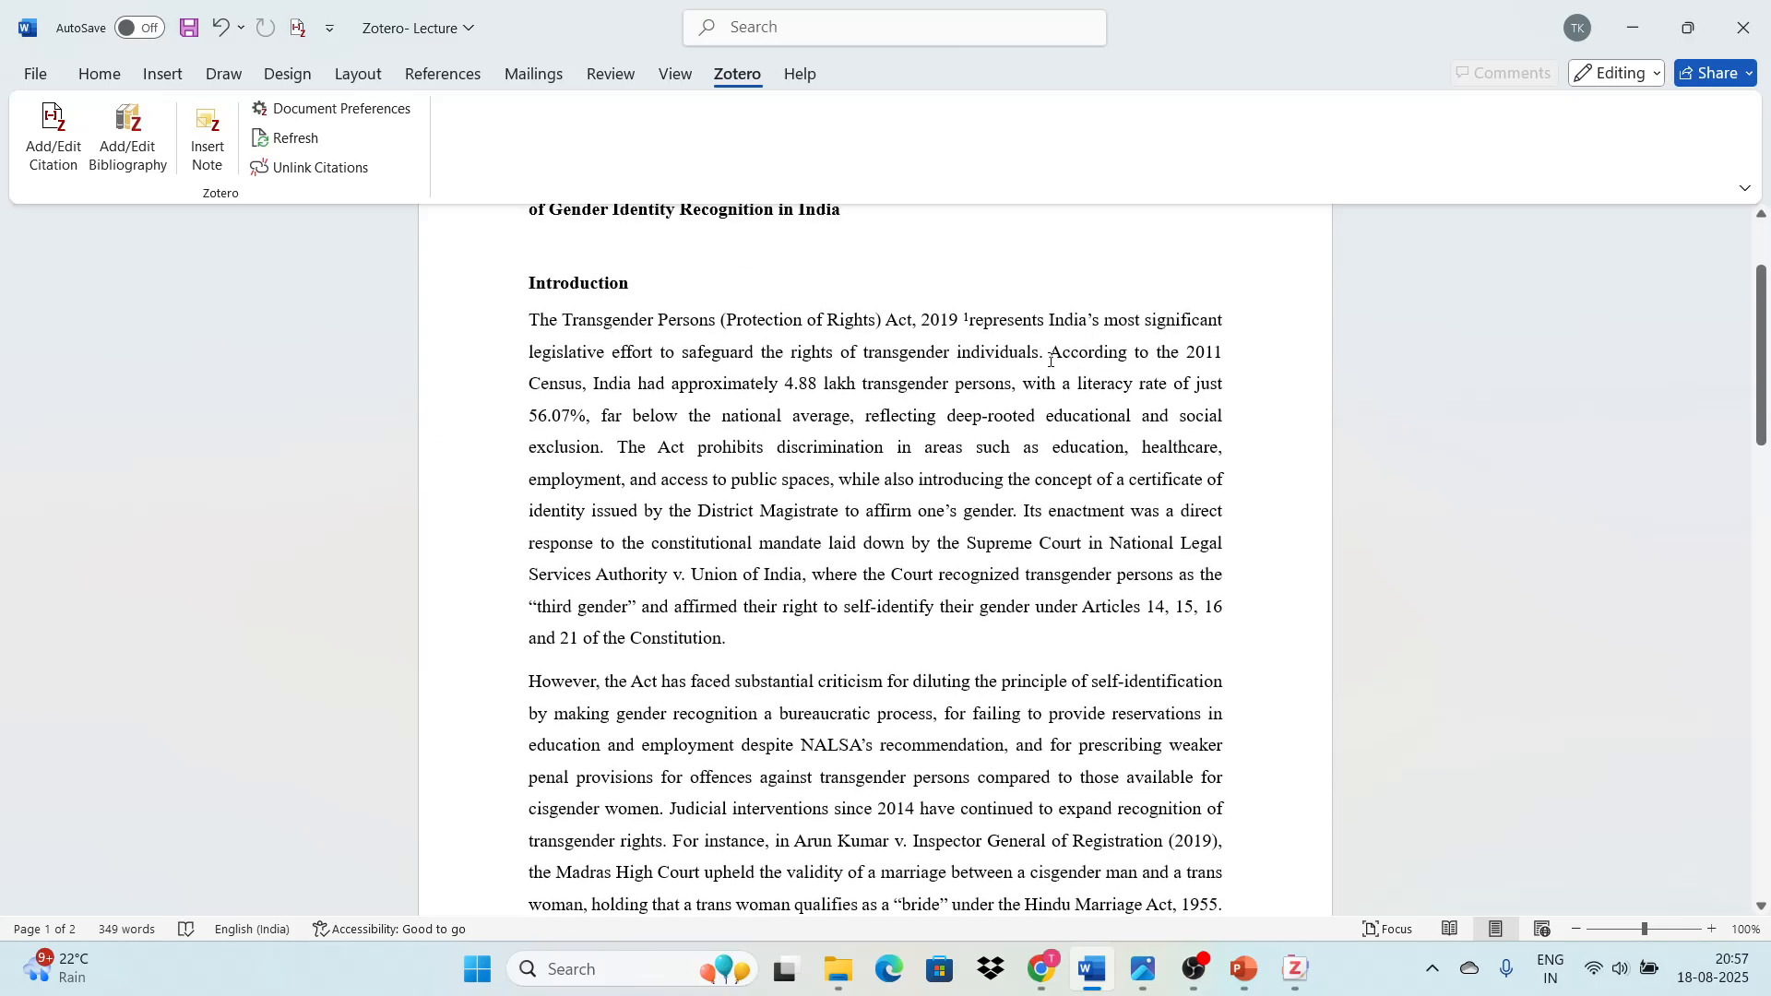
{"action": "left_click_drag", "start_coordinate": [1051, 360], "coordinate": [587, 392]}
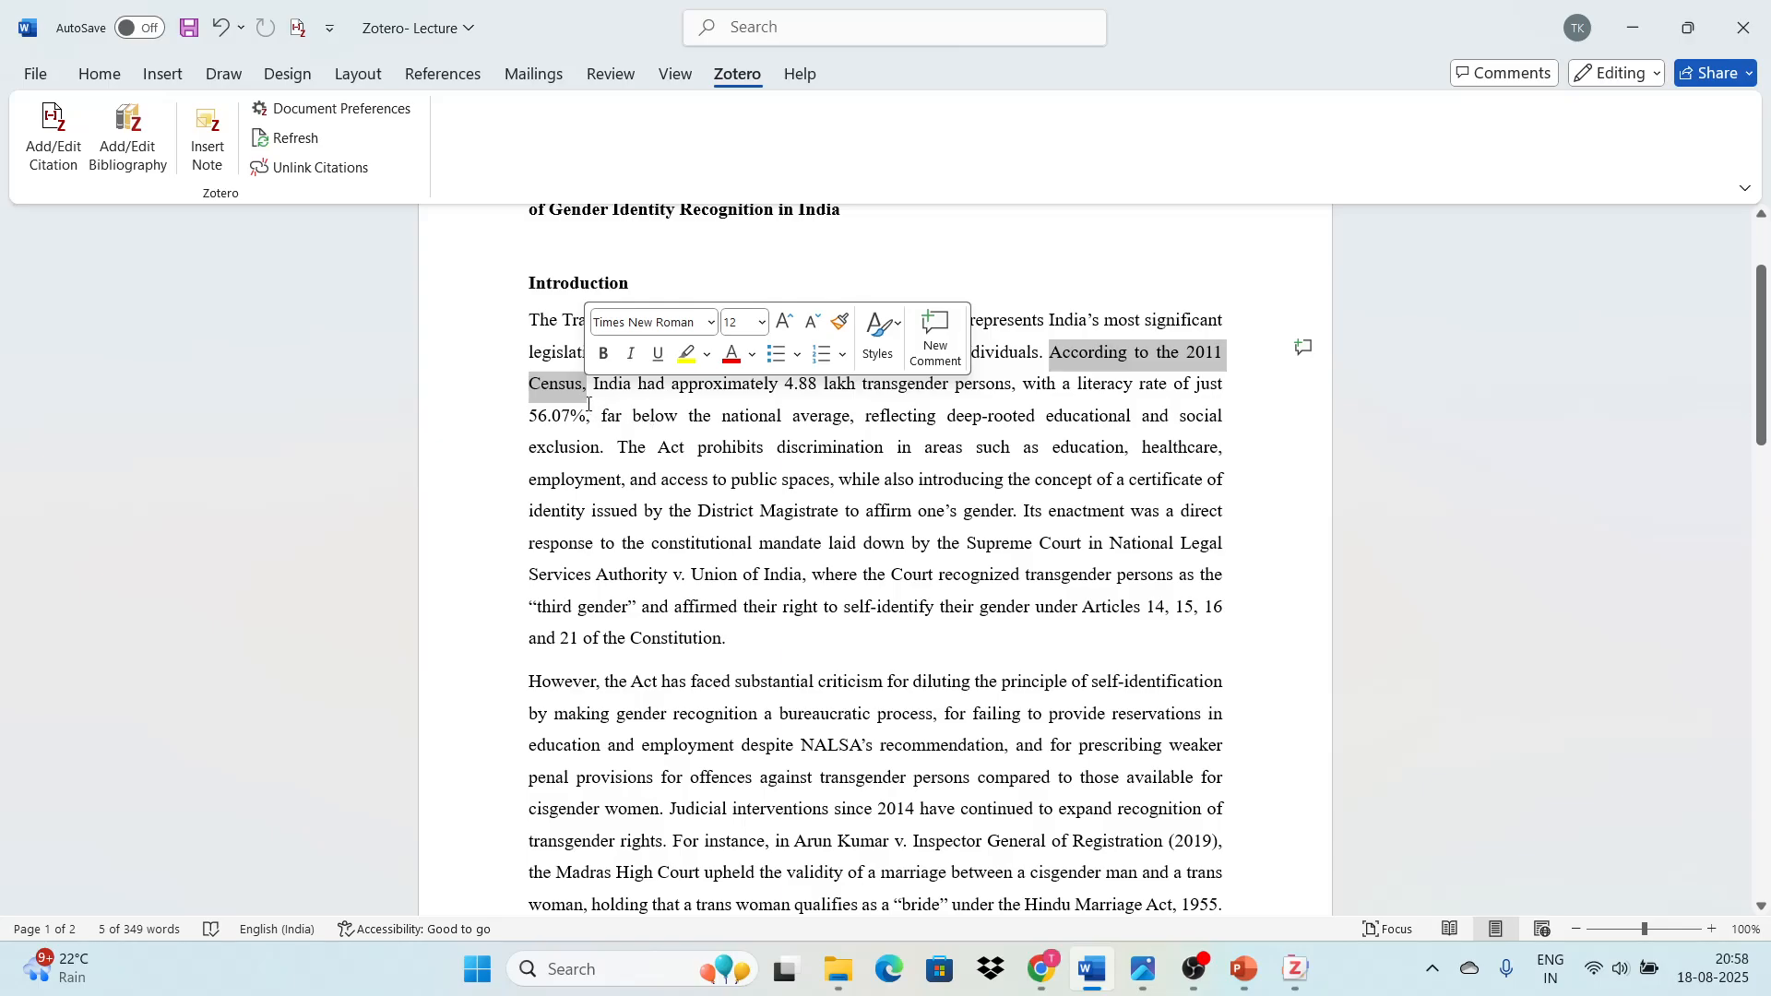
- Switch to Chrome, search Google for "2011 census for transgender" in a new tab, and open the TransGender/Others - Census 2011 India result
{"action": "mouse_move", "coordinate": [1043, 969]}
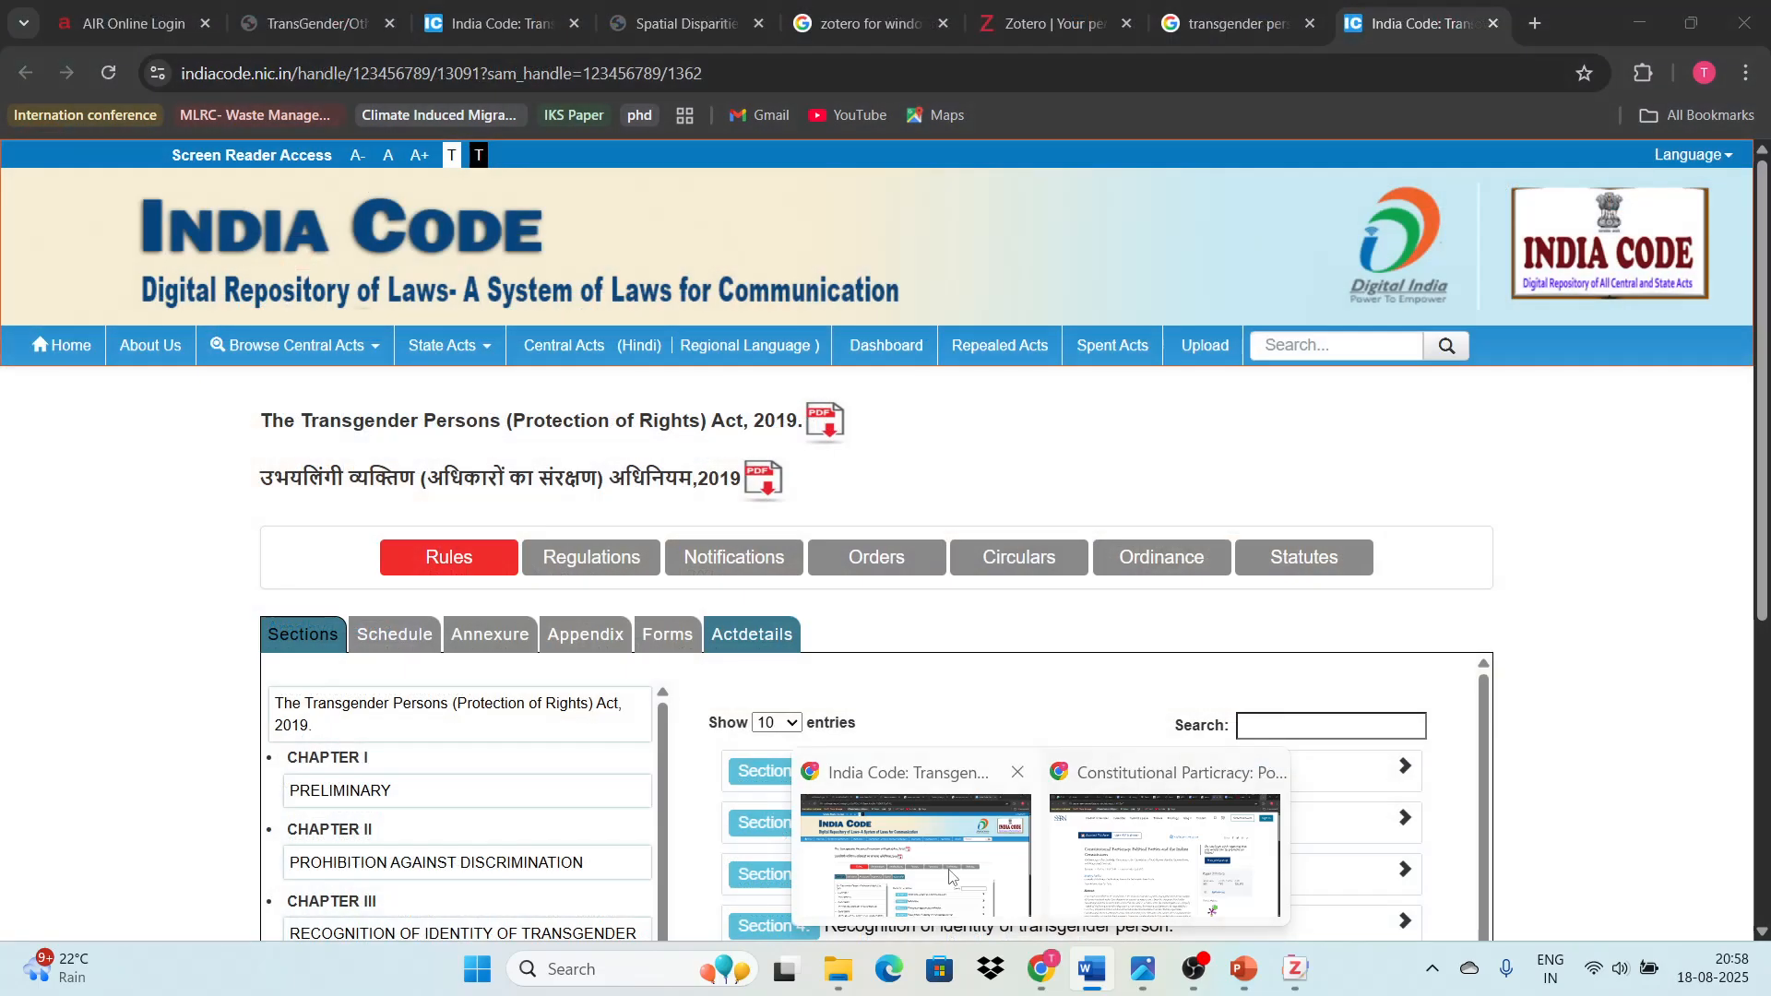
{"action": "left_click", "coordinate": [916, 856]}
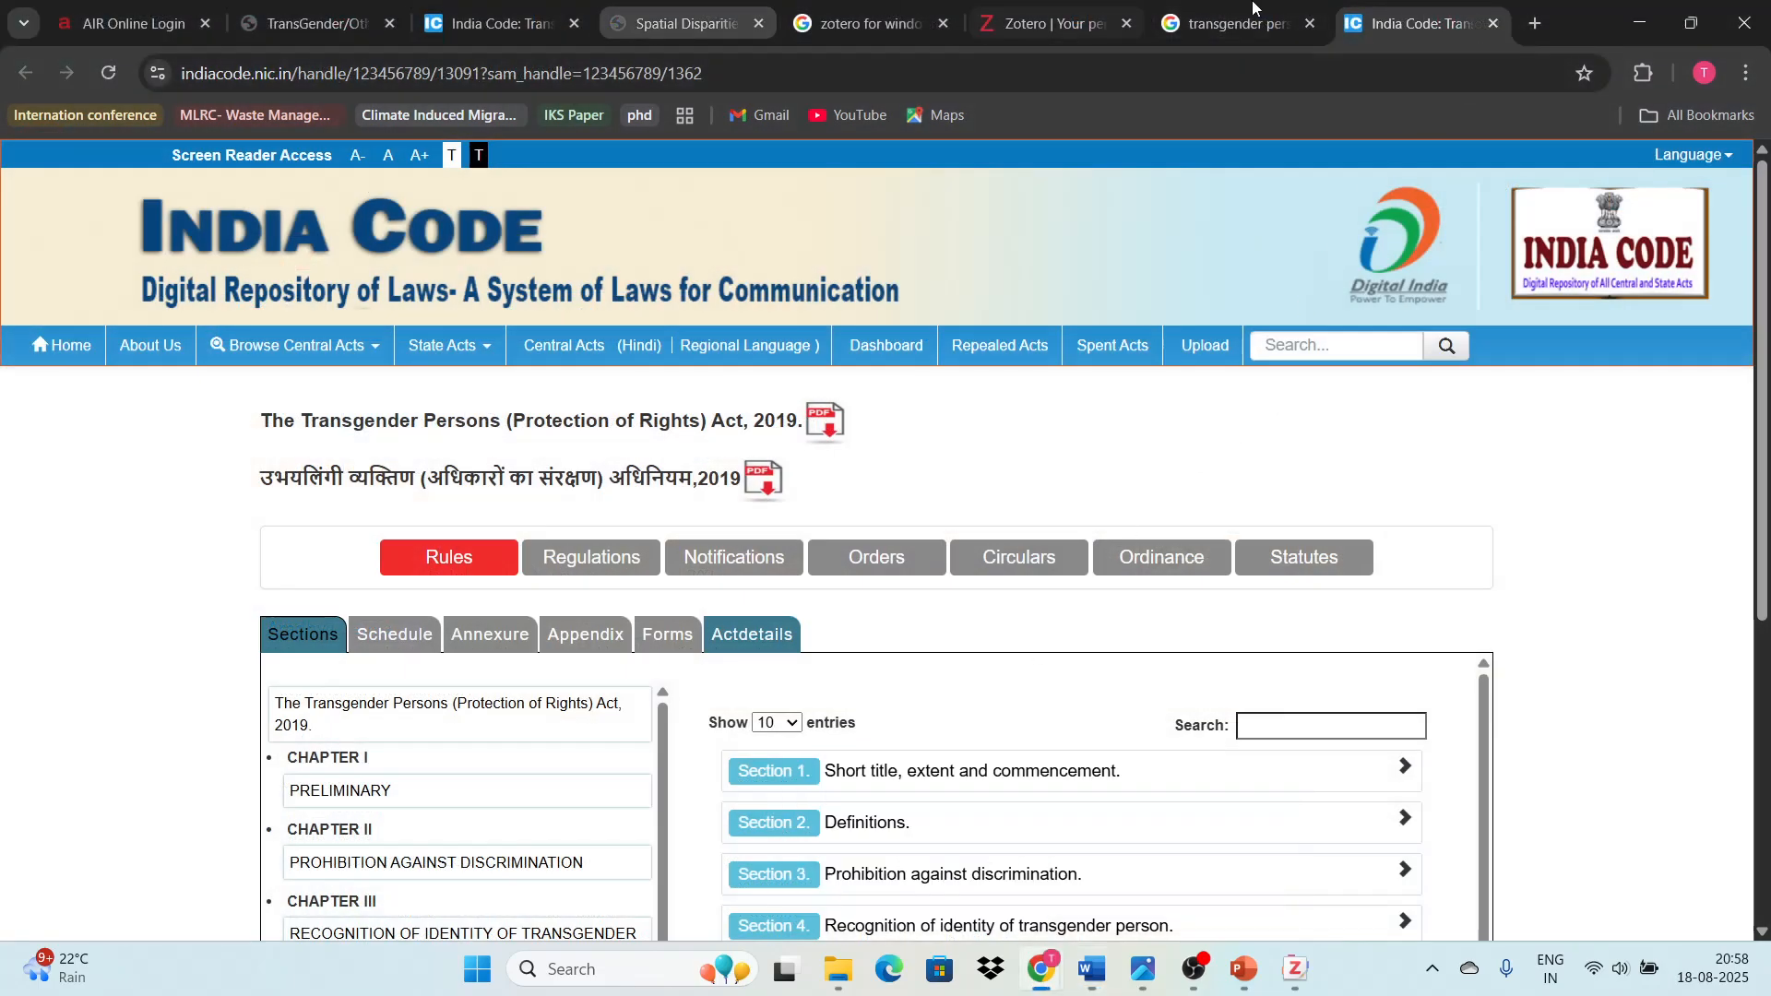
{"action": "left_click", "coordinate": [1530, 33]}
{"action": "left_click", "coordinate": [813, 449]}
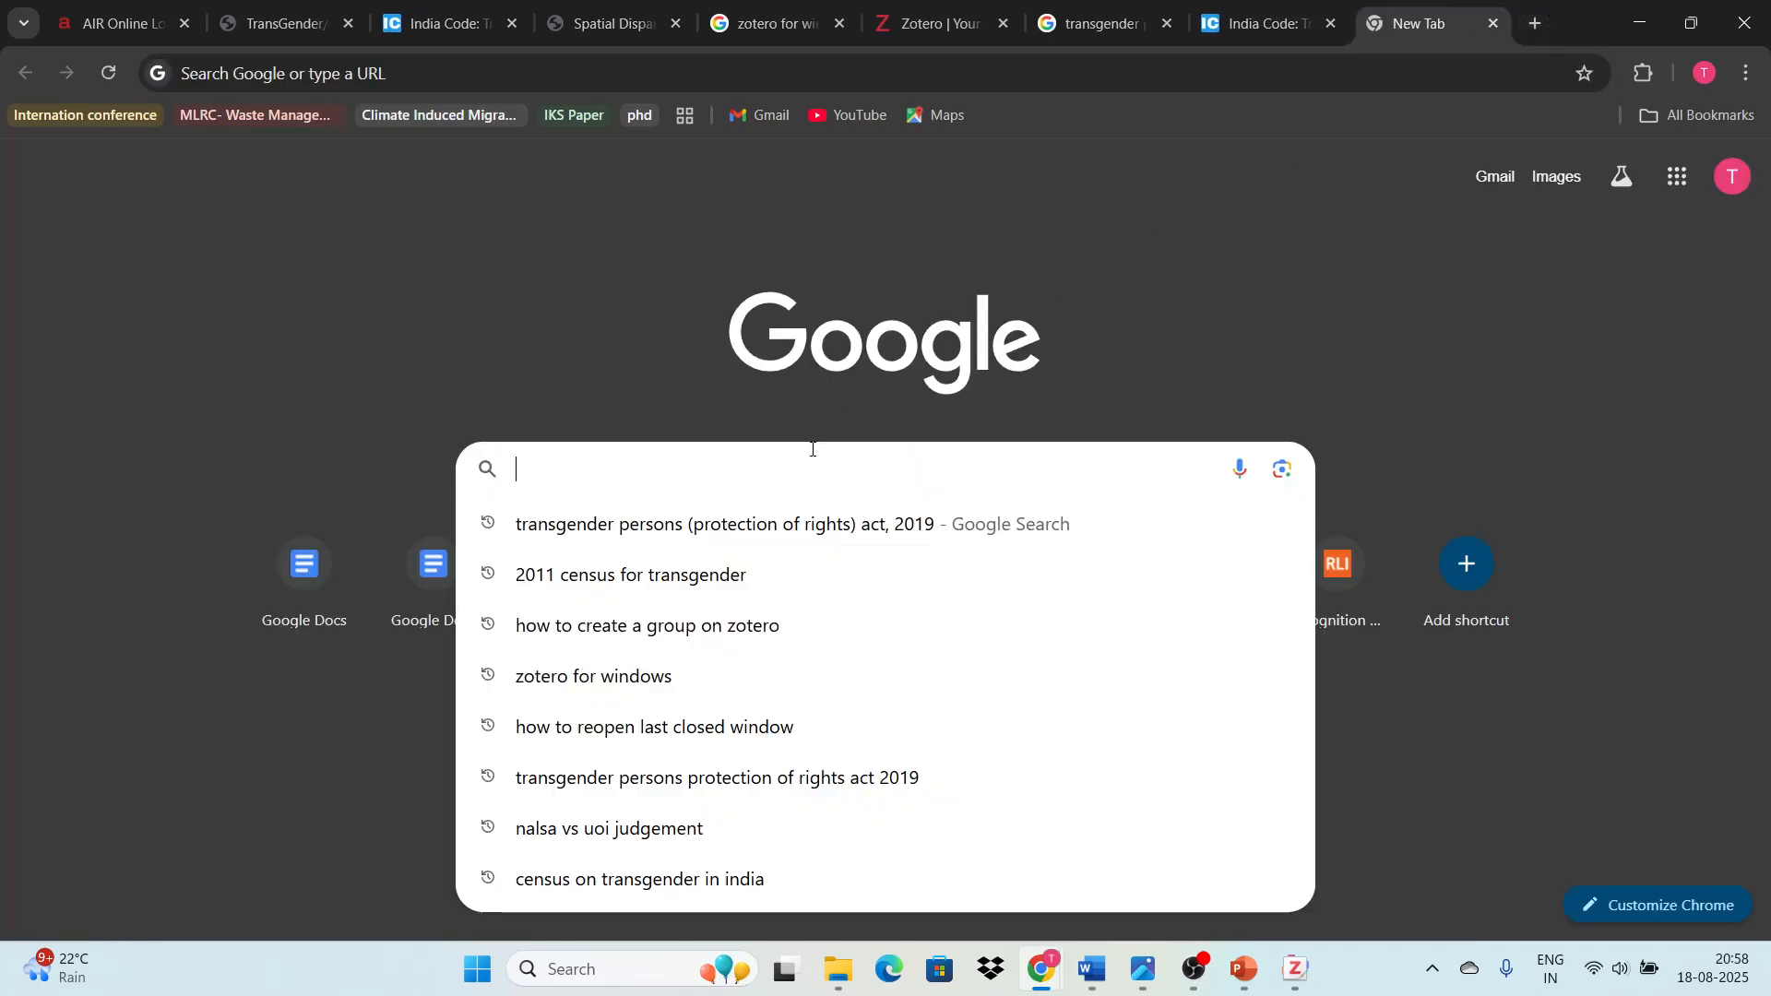
{"action": "left_click", "coordinate": [685, 583]}
{"action": "scroll", "coordinate": [468, 563], "scroll_direction": "down", "scroll_amount": 7}
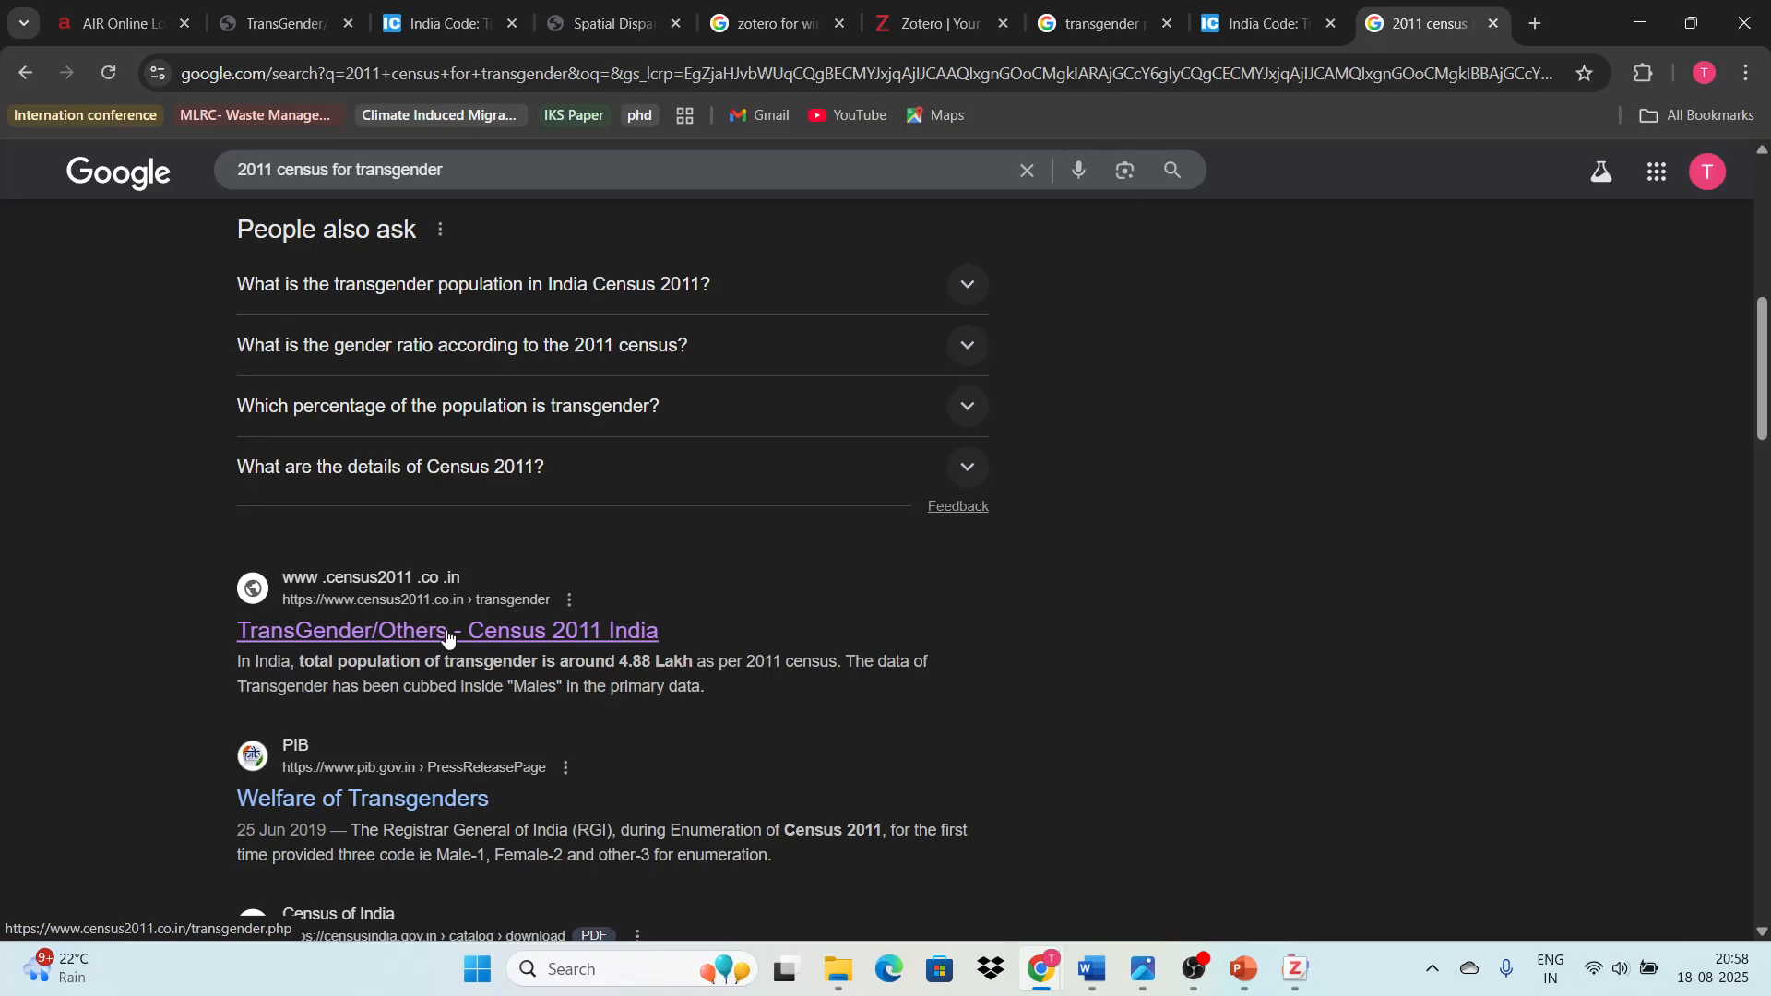
{"action": "left_click", "coordinate": [448, 633]}
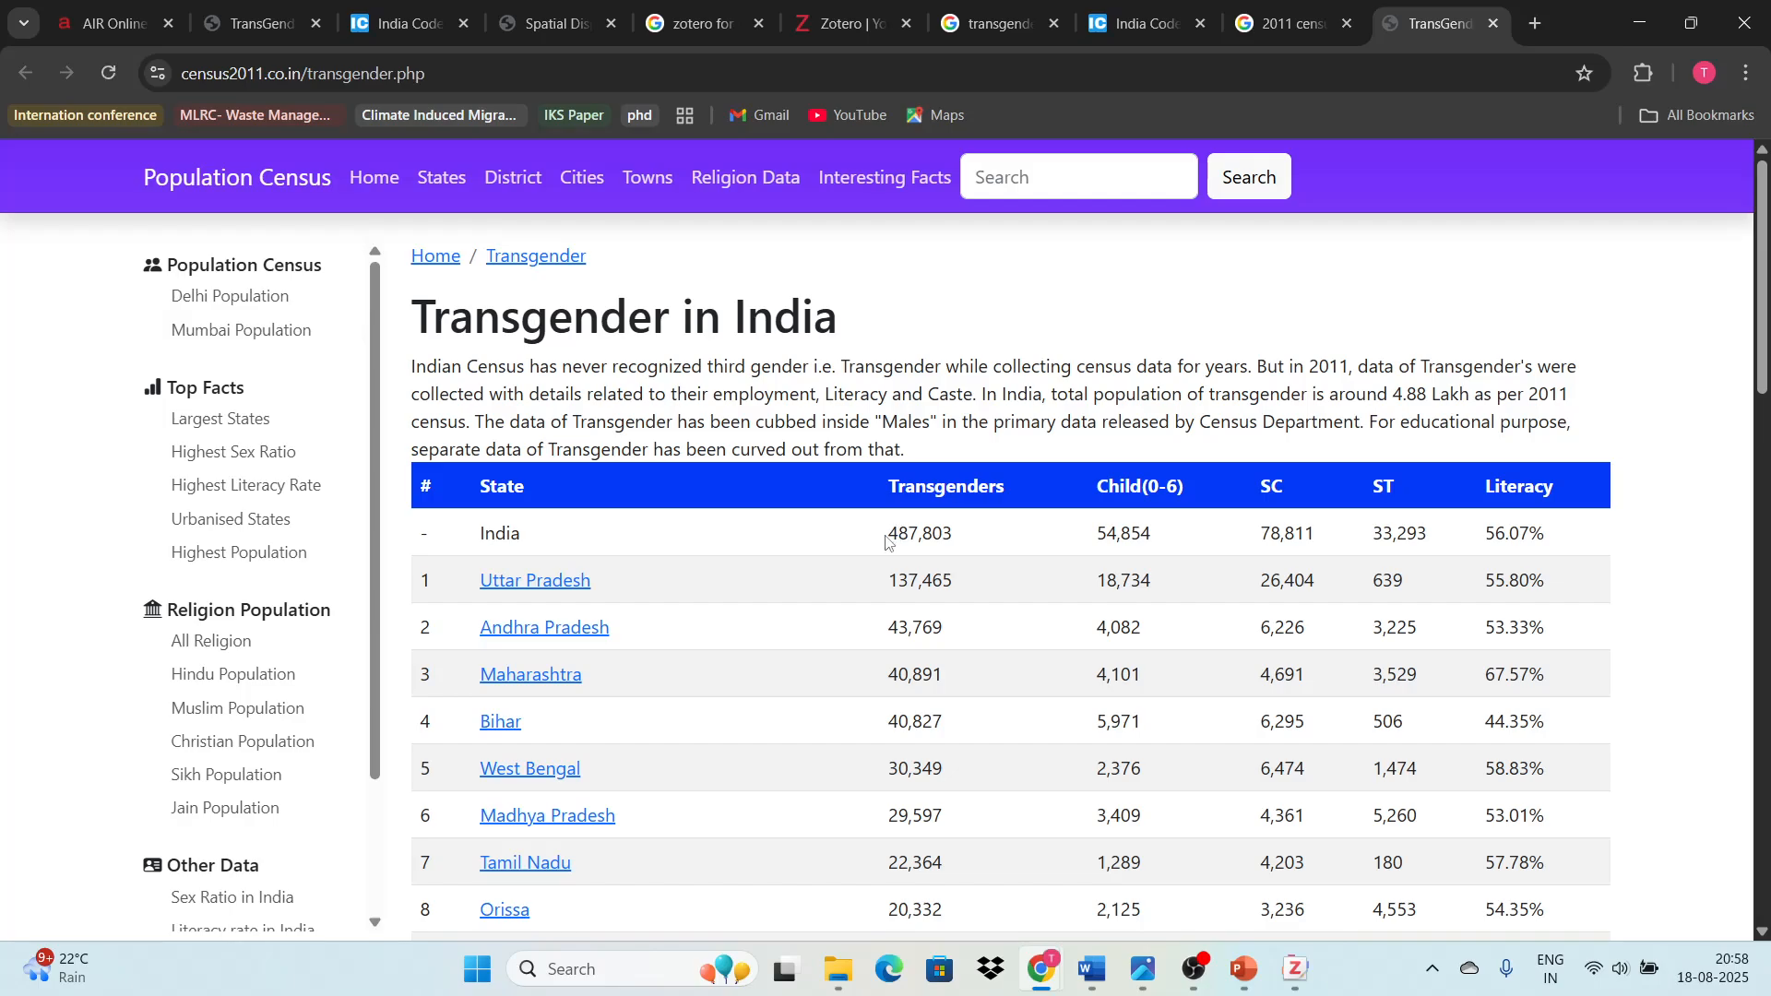
- Check India's transgender population and literacy figures, and save the census page to the Transgender persons rights collection with Zotero Connector
{"action": "left_click_drag", "start_coordinate": [887, 541], "coordinate": [967, 544]}
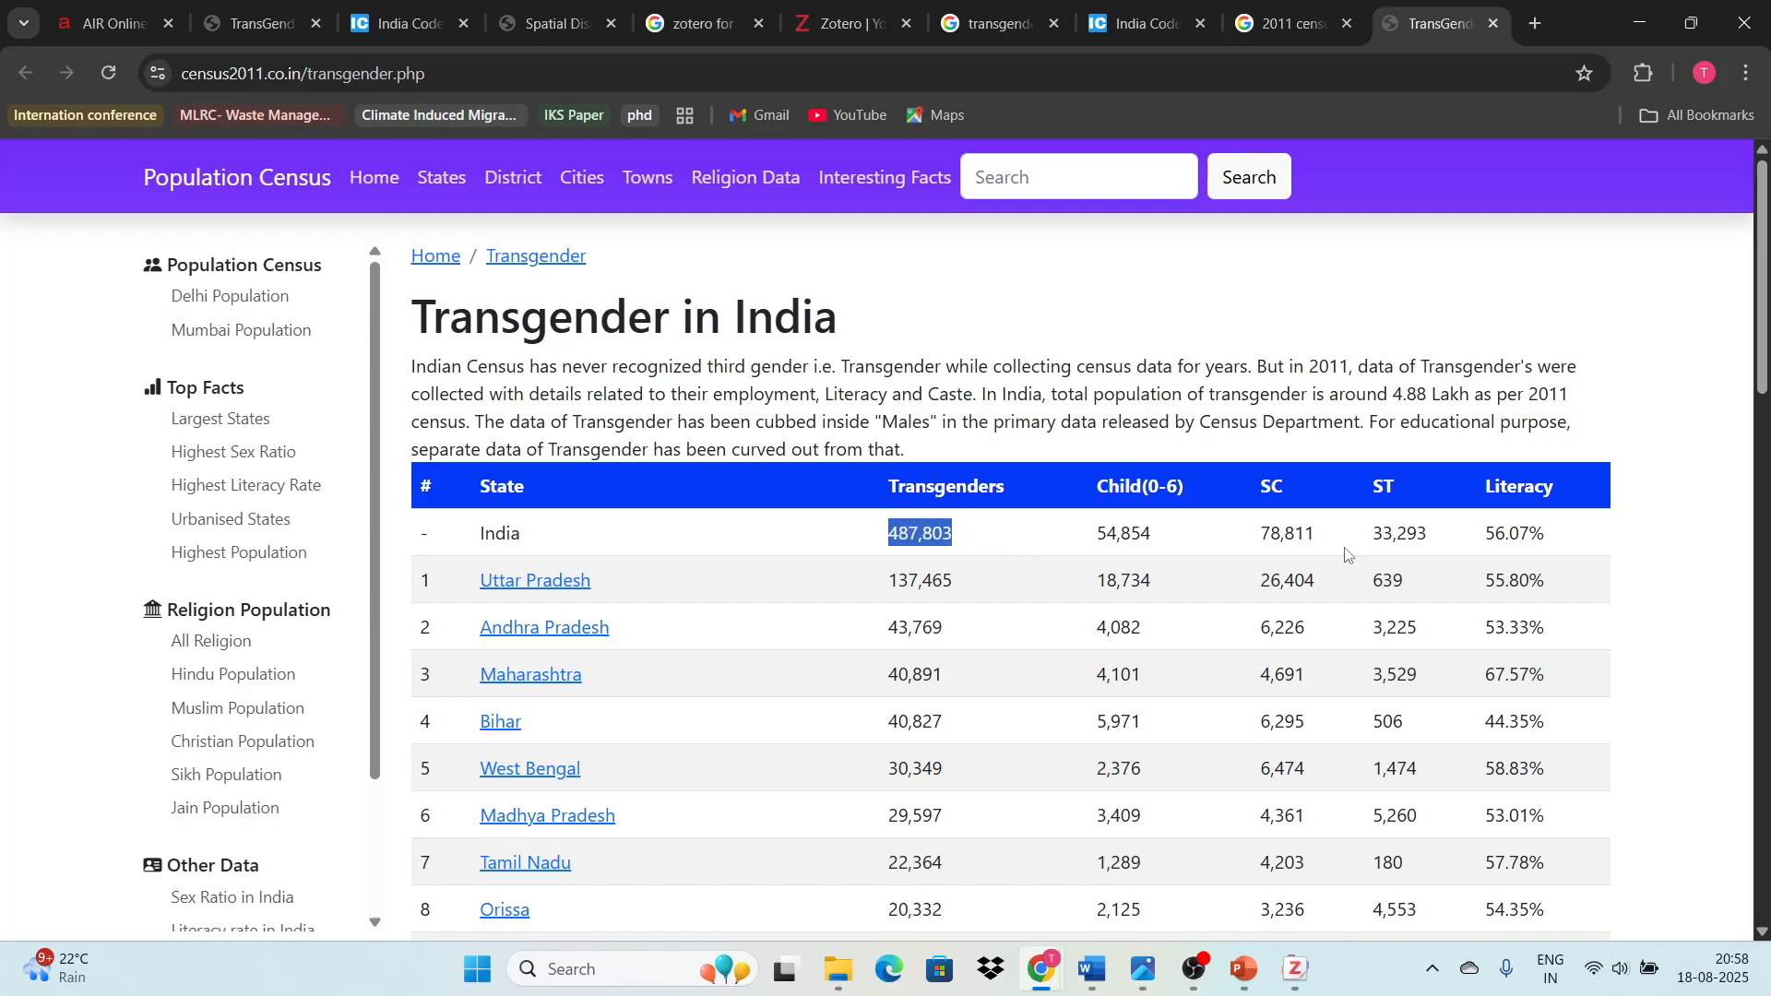
{"action": "left_click_drag", "start_coordinate": [1488, 537], "coordinate": [1618, 538]}
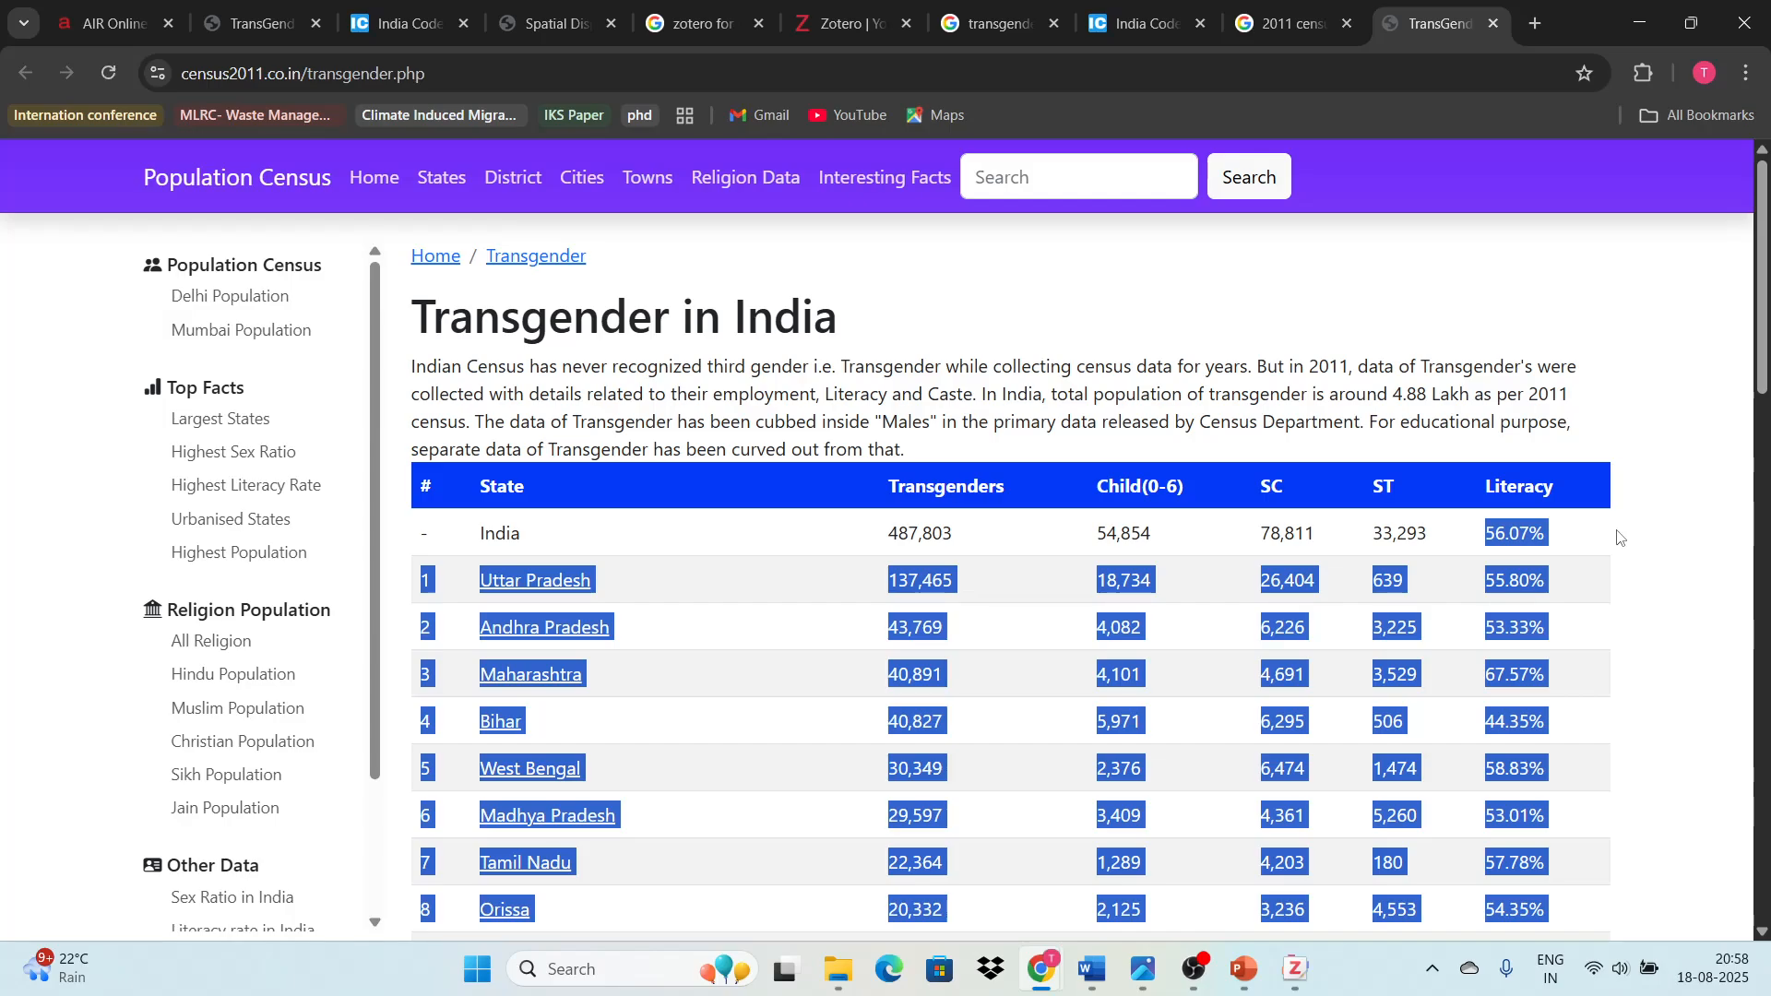
{"action": "left_click", "coordinate": [1618, 538]}
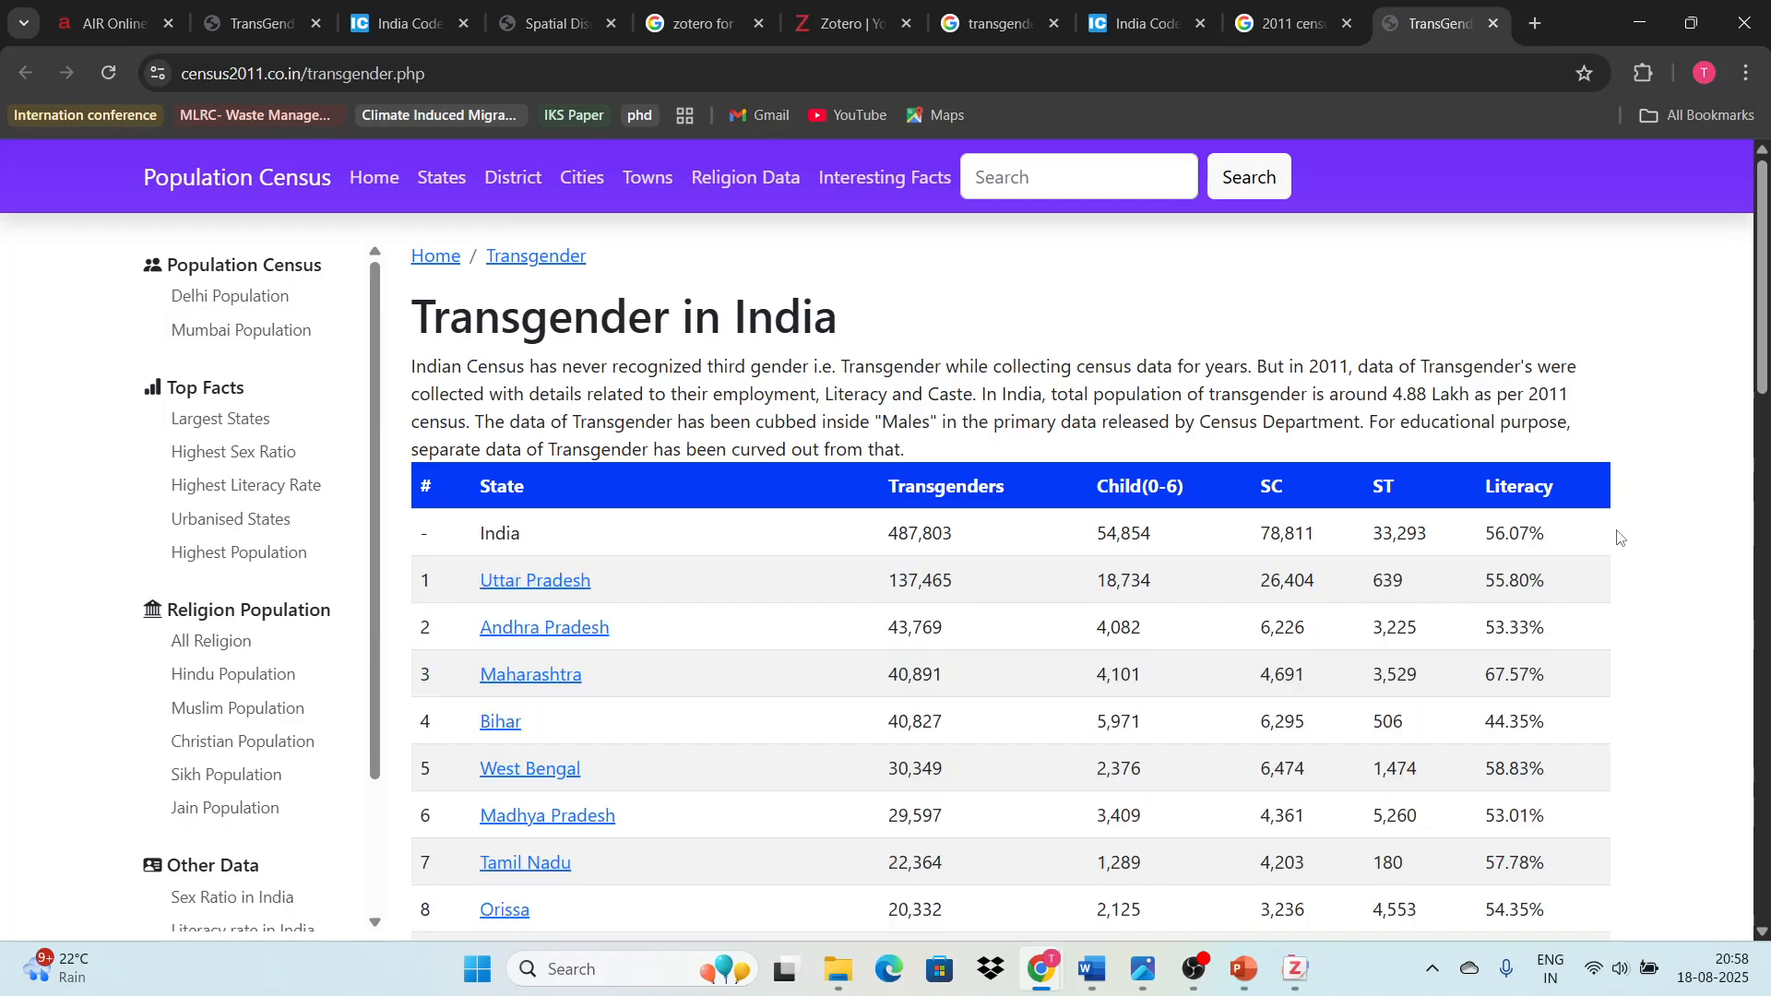
{"action": "left_click", "coordinate": [1647, 70]}
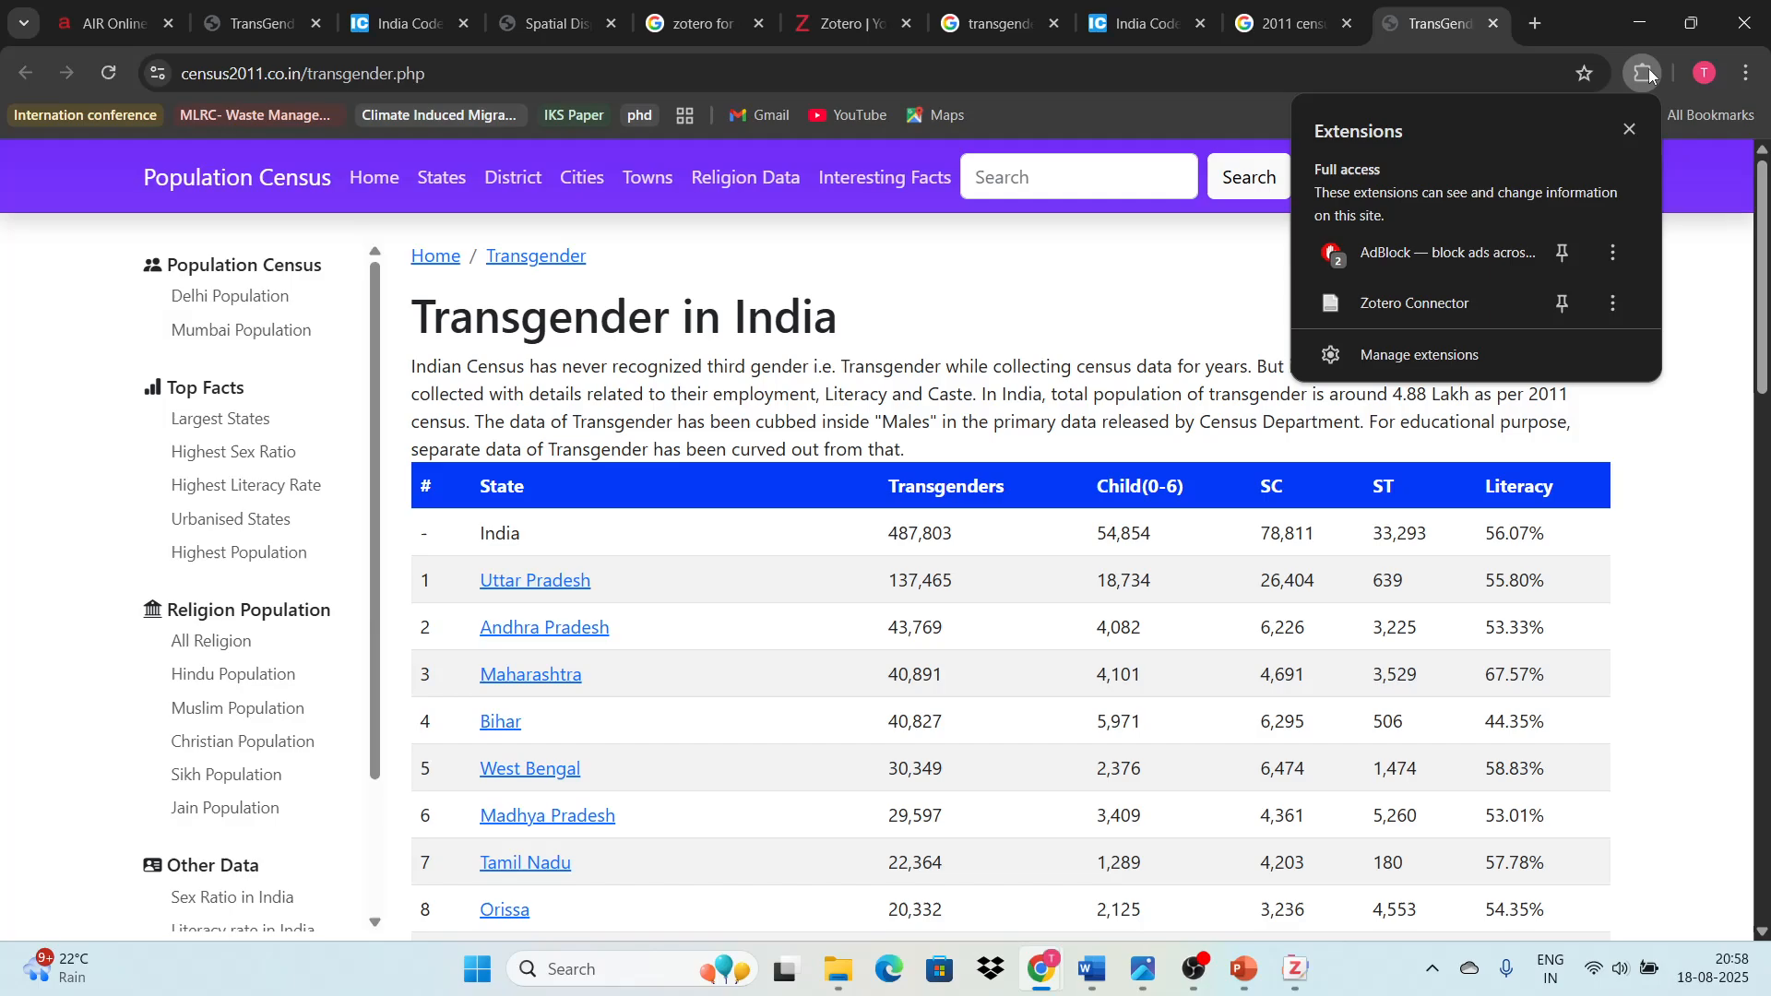
{"action": "left_click", "coordinate": [1442, 307]}
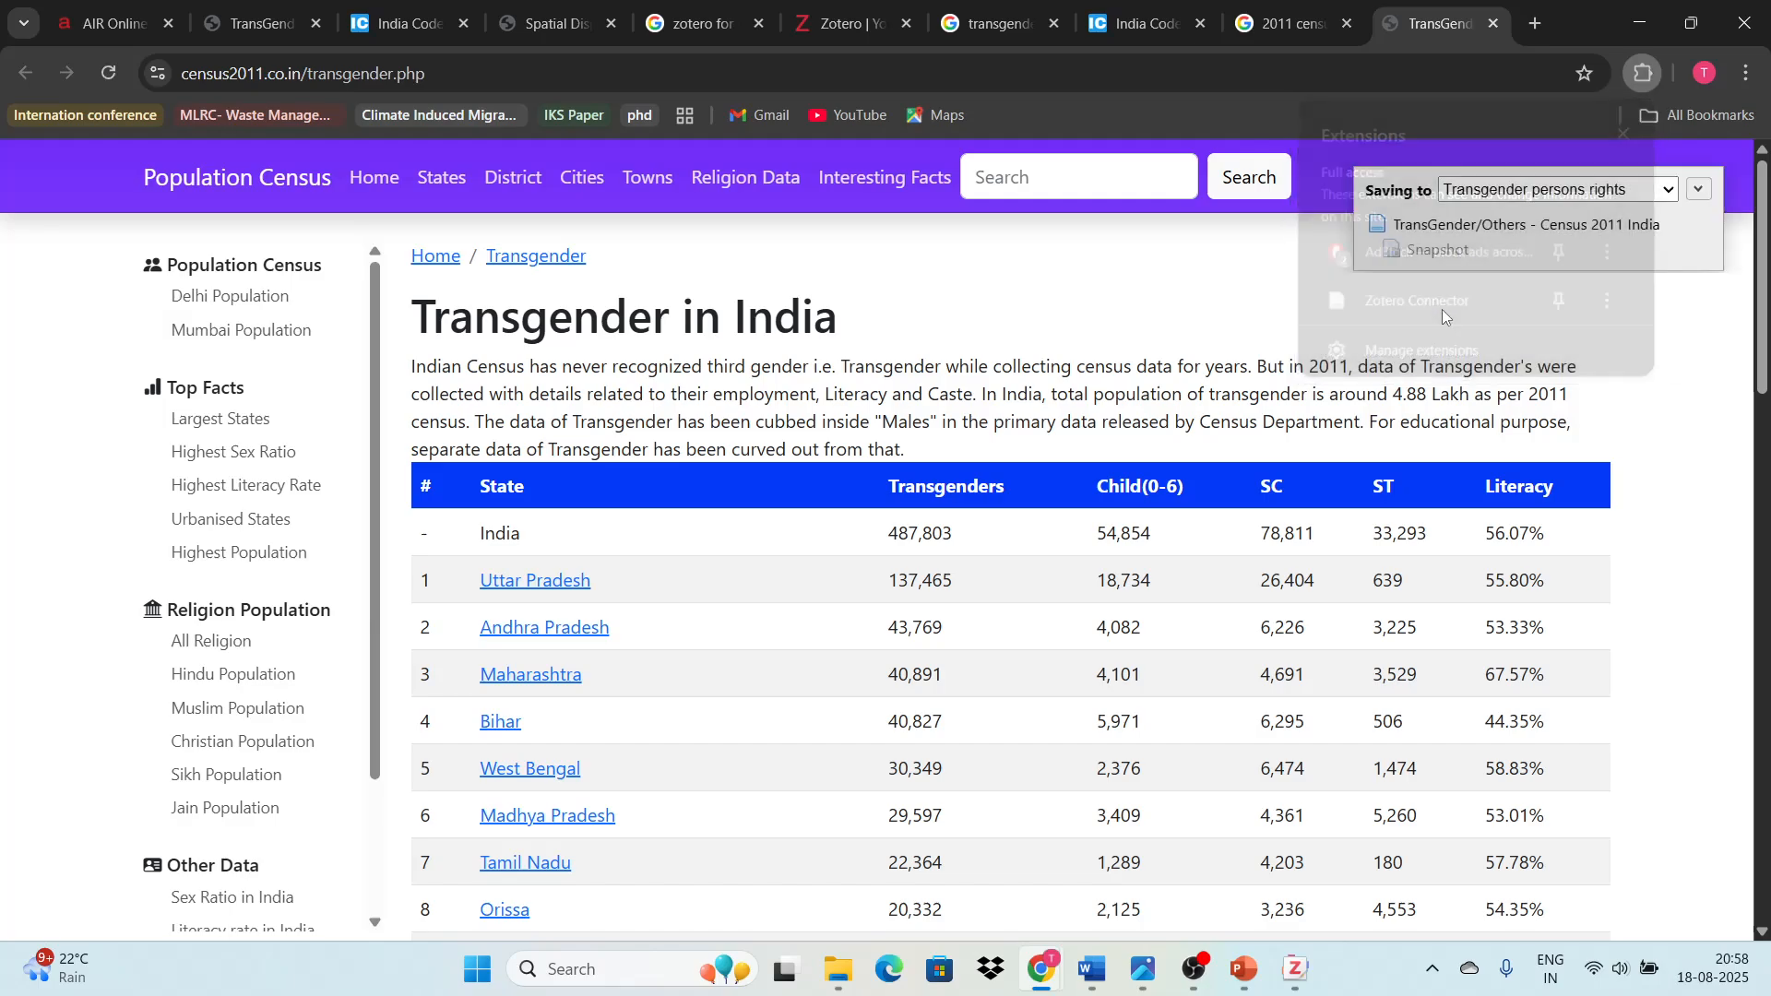
{"action": "left_click", "coordinate": [1699, 185]}
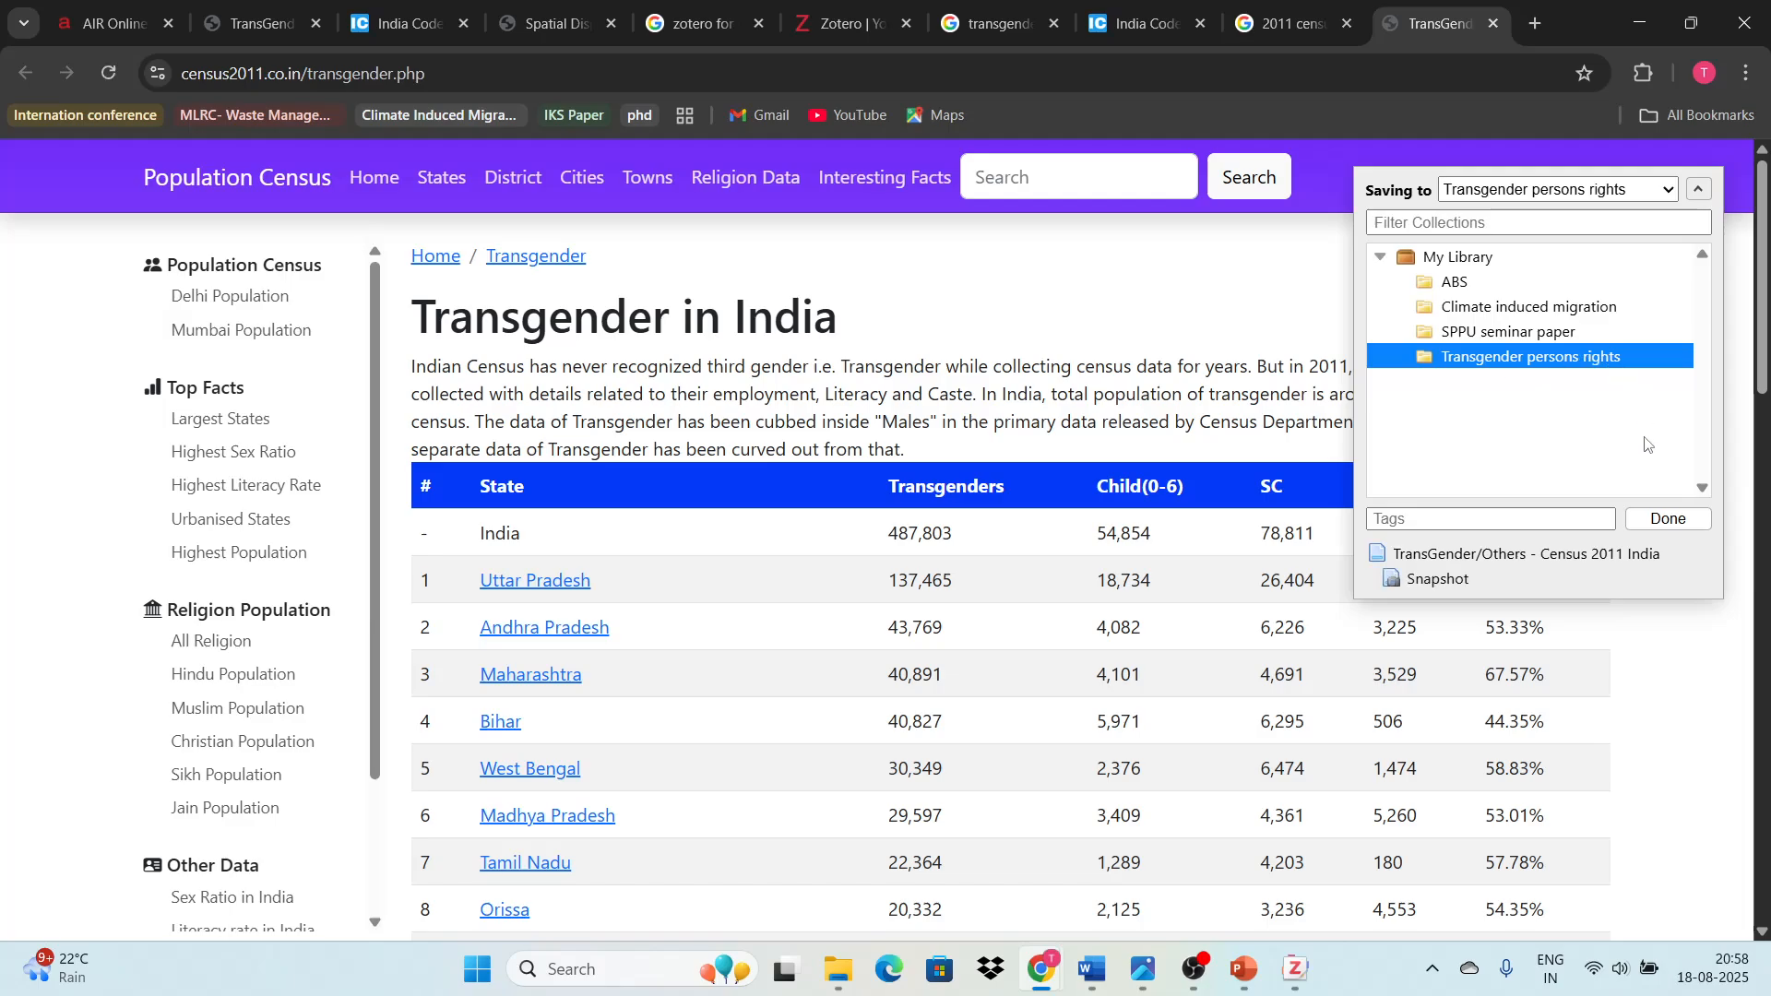
{"action": "left_click", "coordinate": [1669, 520]}
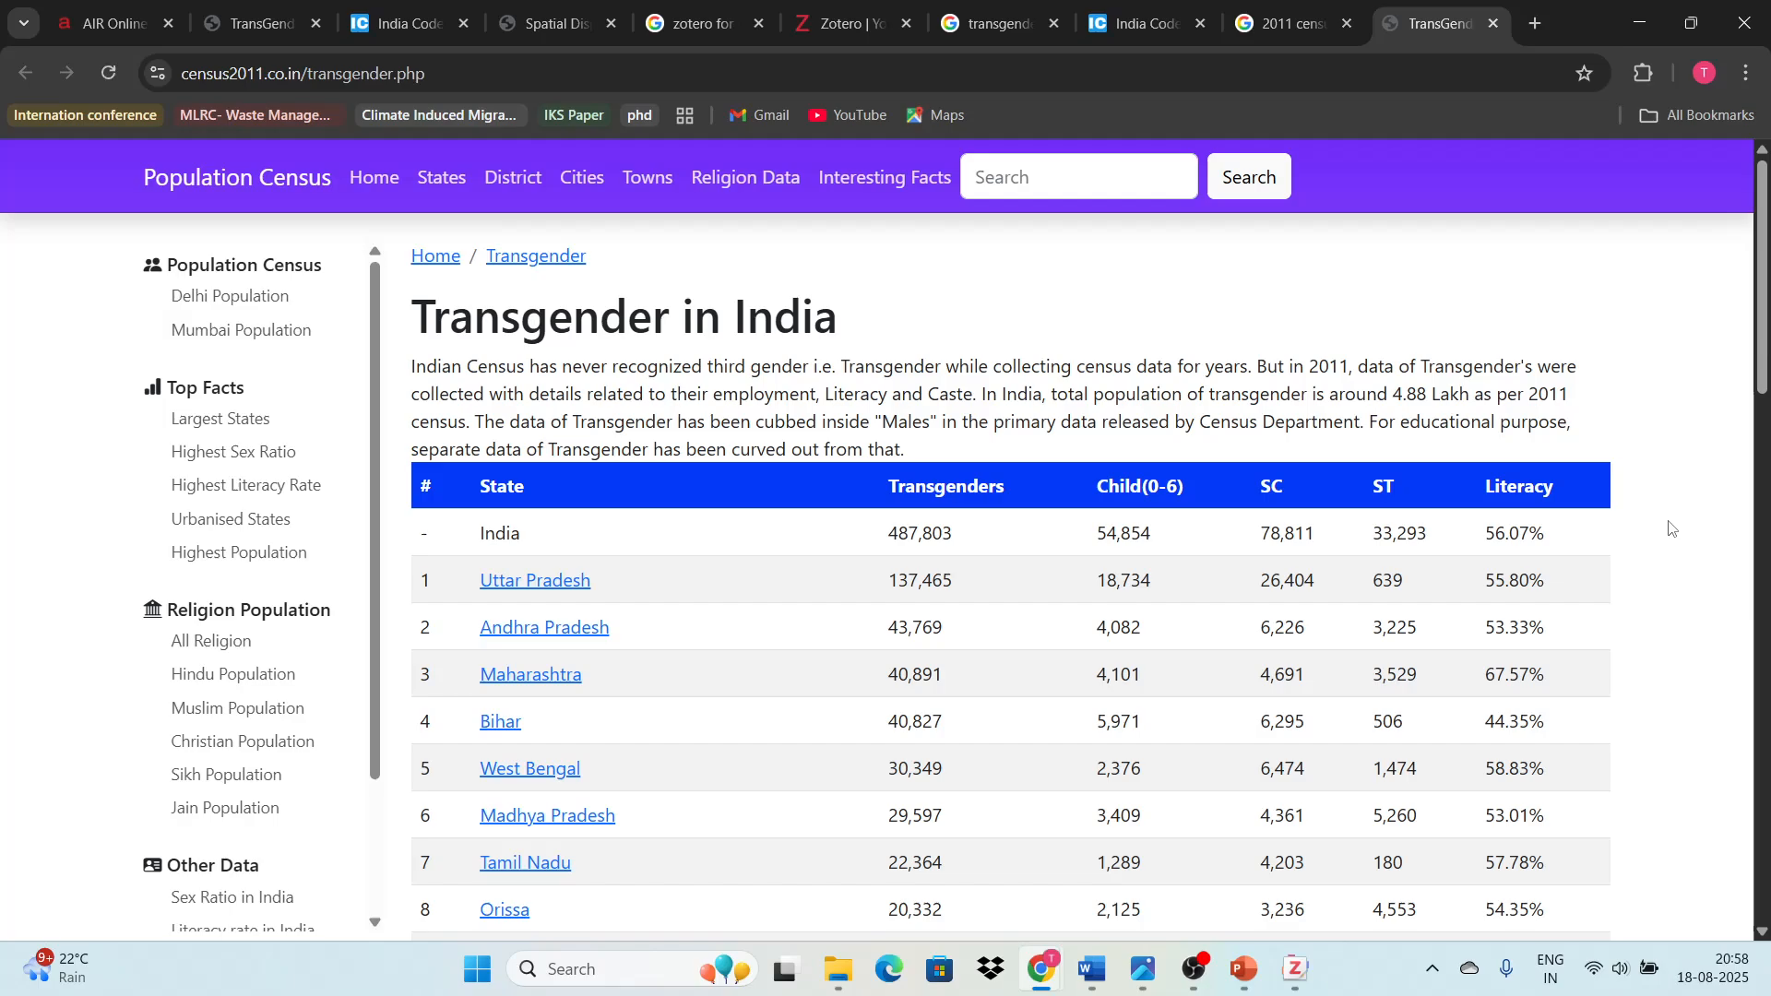
- Return to Word, cite TransGender/Others - Census 2011 India at the selected phrase using Classic View, and check the new footnote
{"action": "left_click", "coordinate": [1098, 973]}
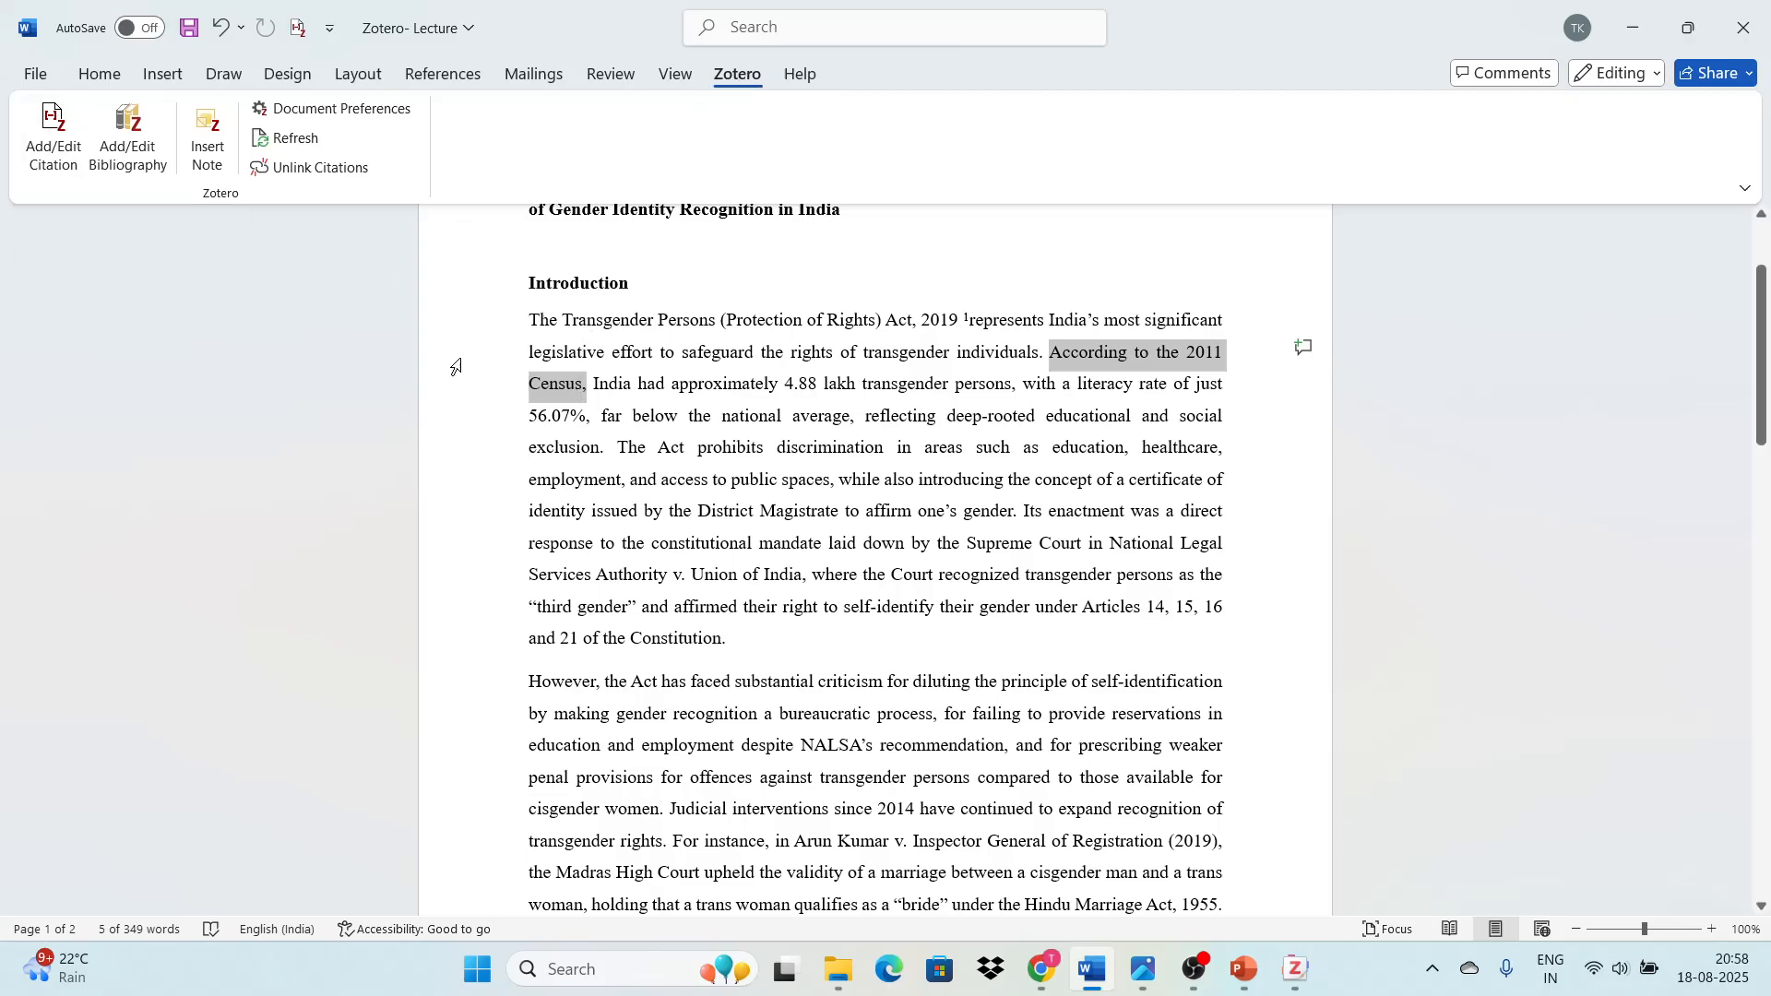
{"action": "left_click", "coordinate": [67, 164]}
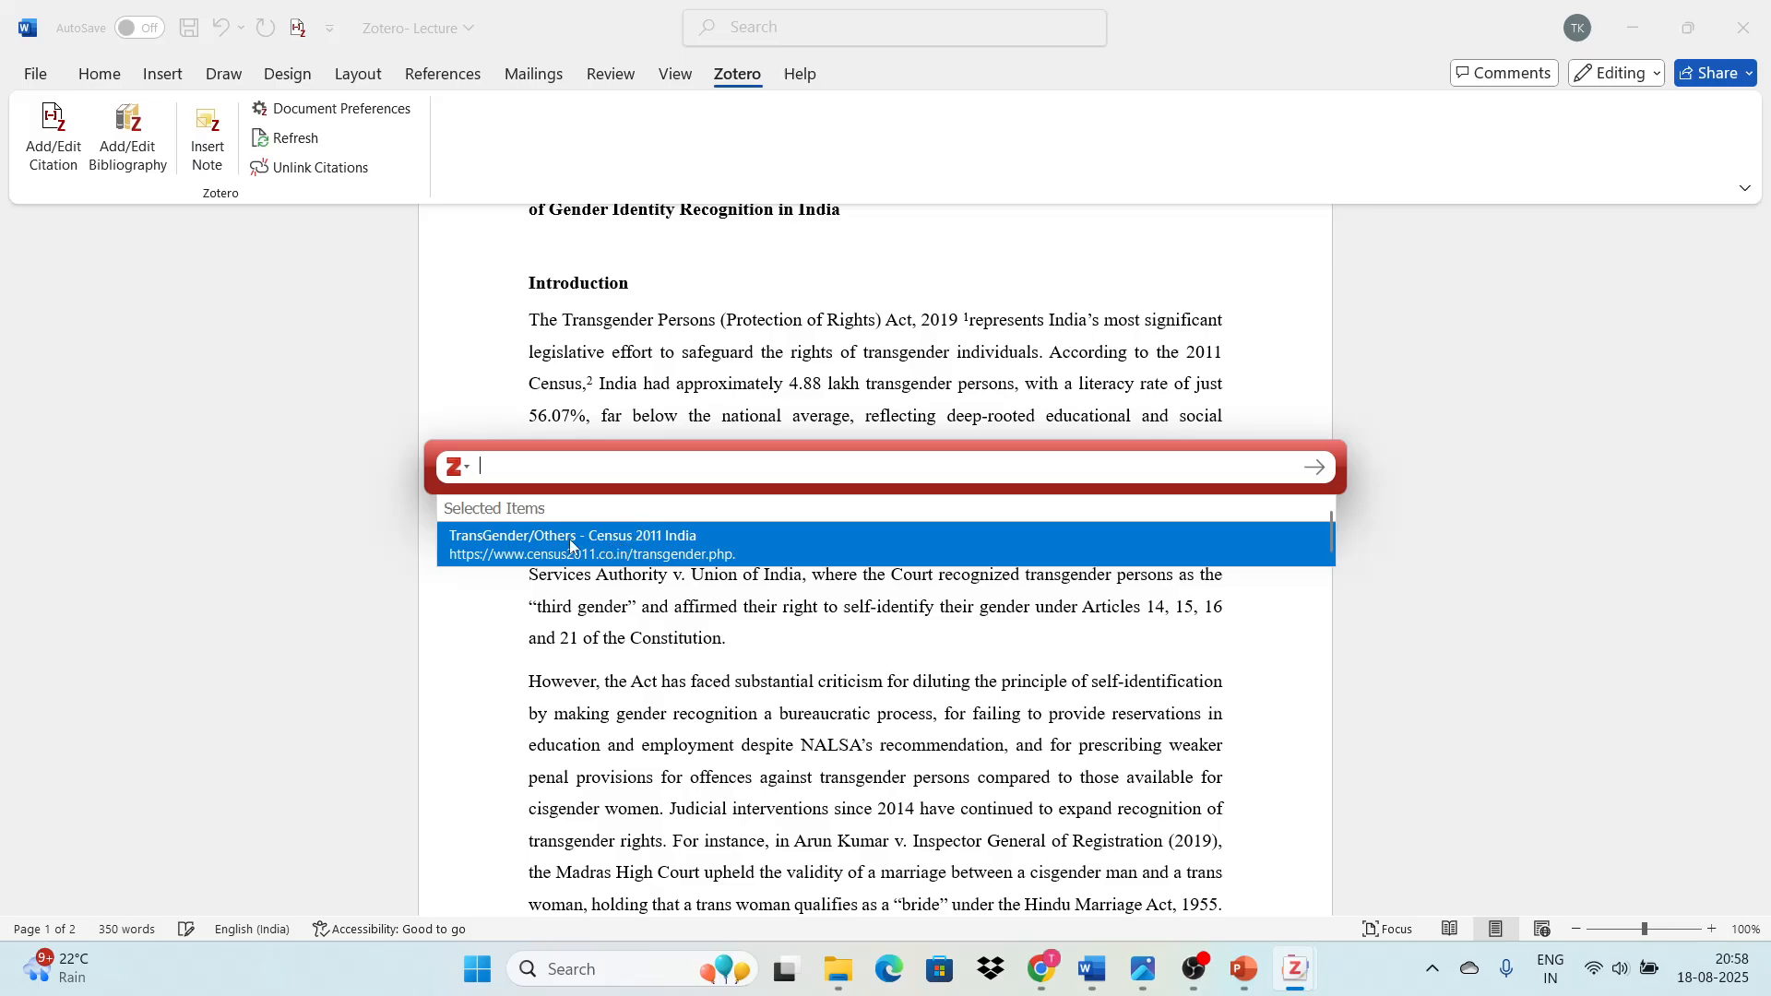
{"action": "left_click", "coordinate": [453, 468]}
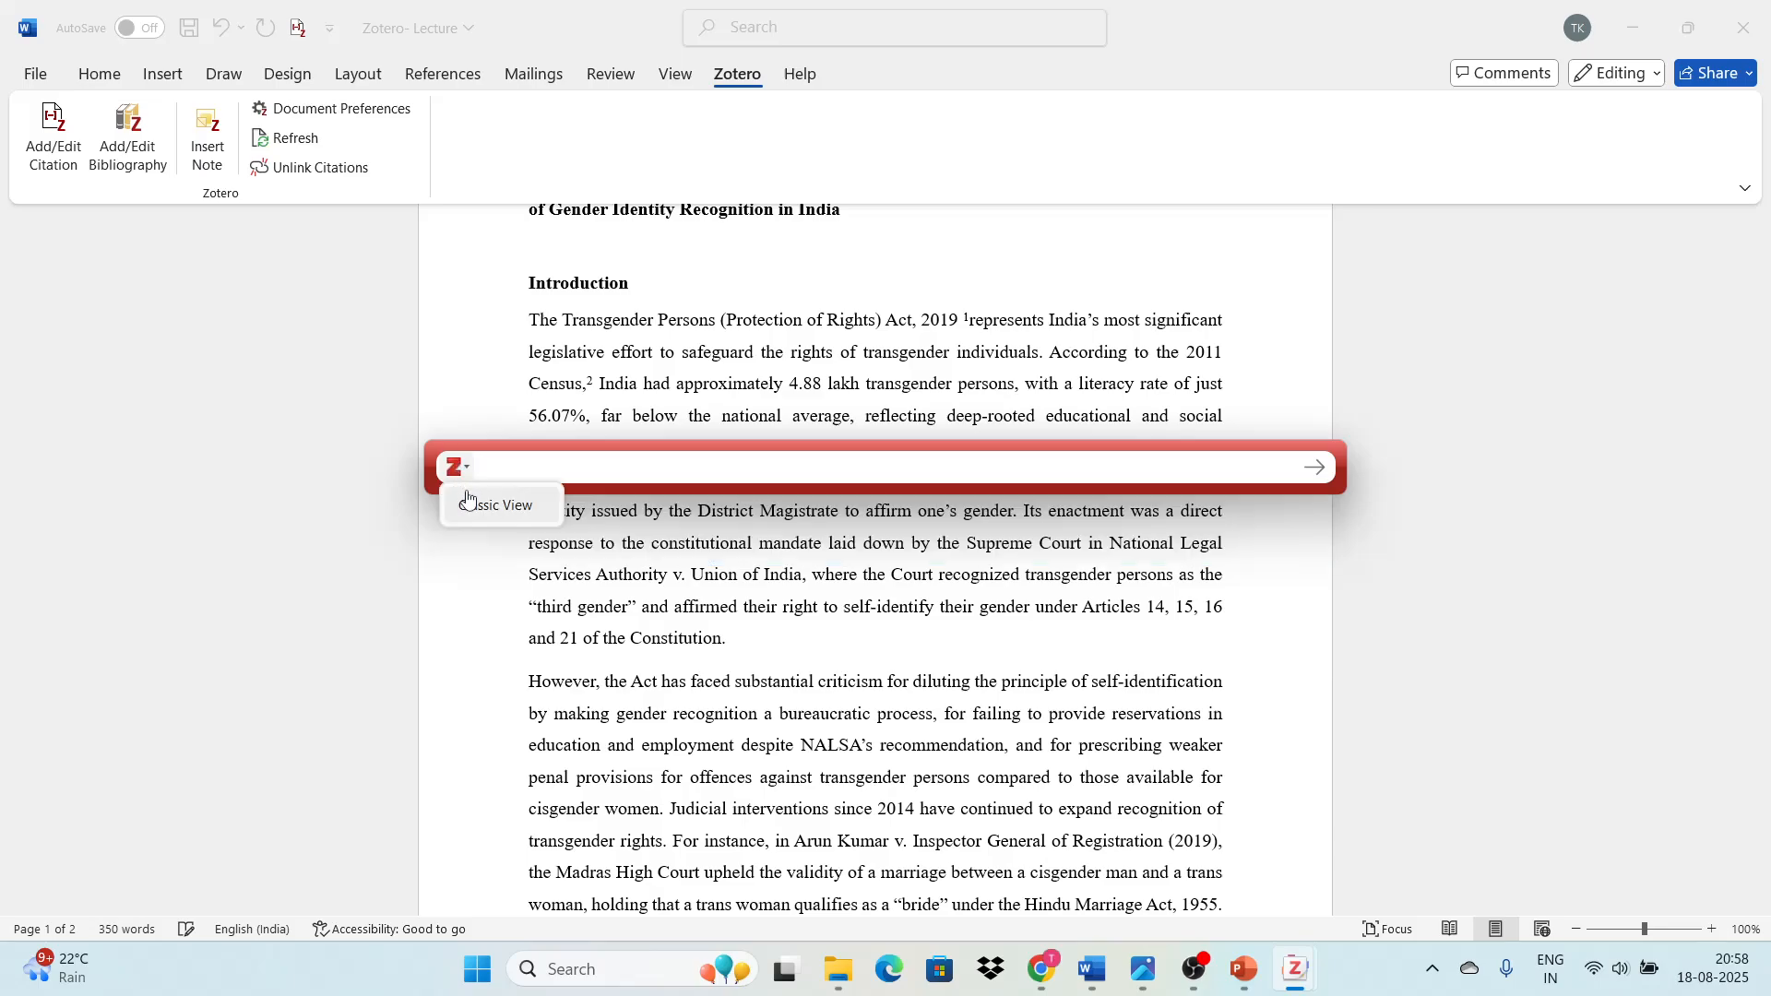
{"action": "left_click", "coordinate": [472, 512]}
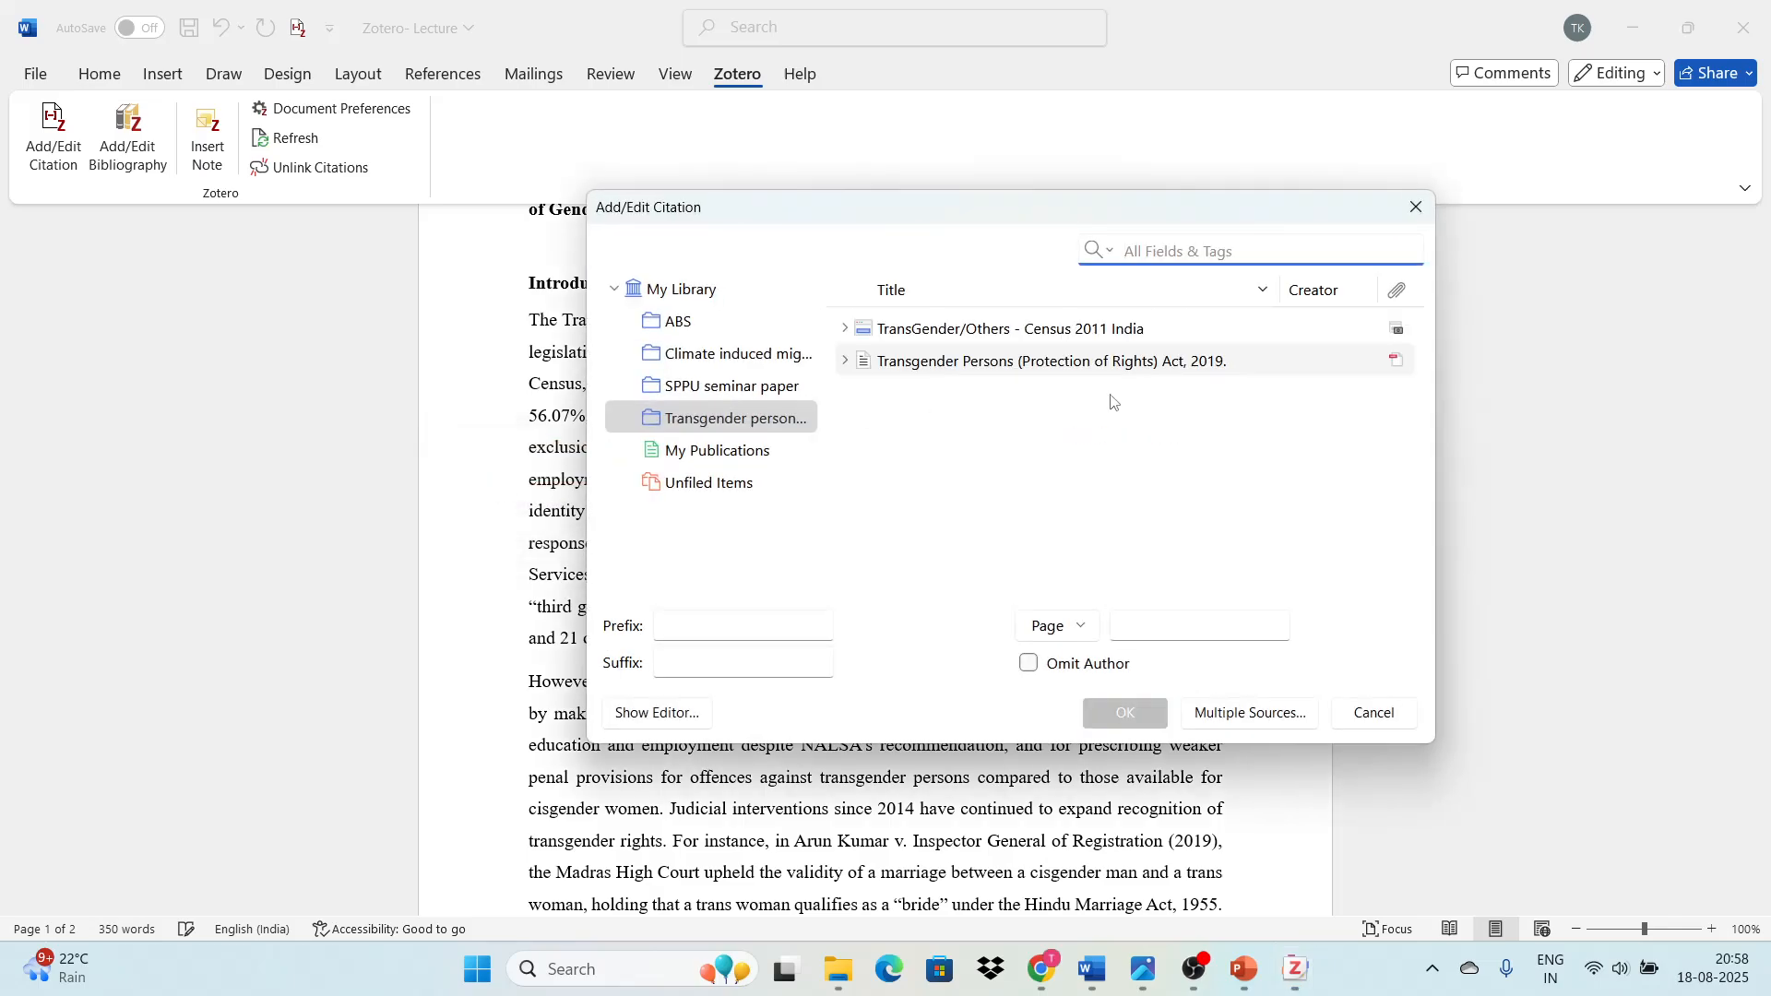
{"action": "left_click", "coordinate": [1026, 334]}
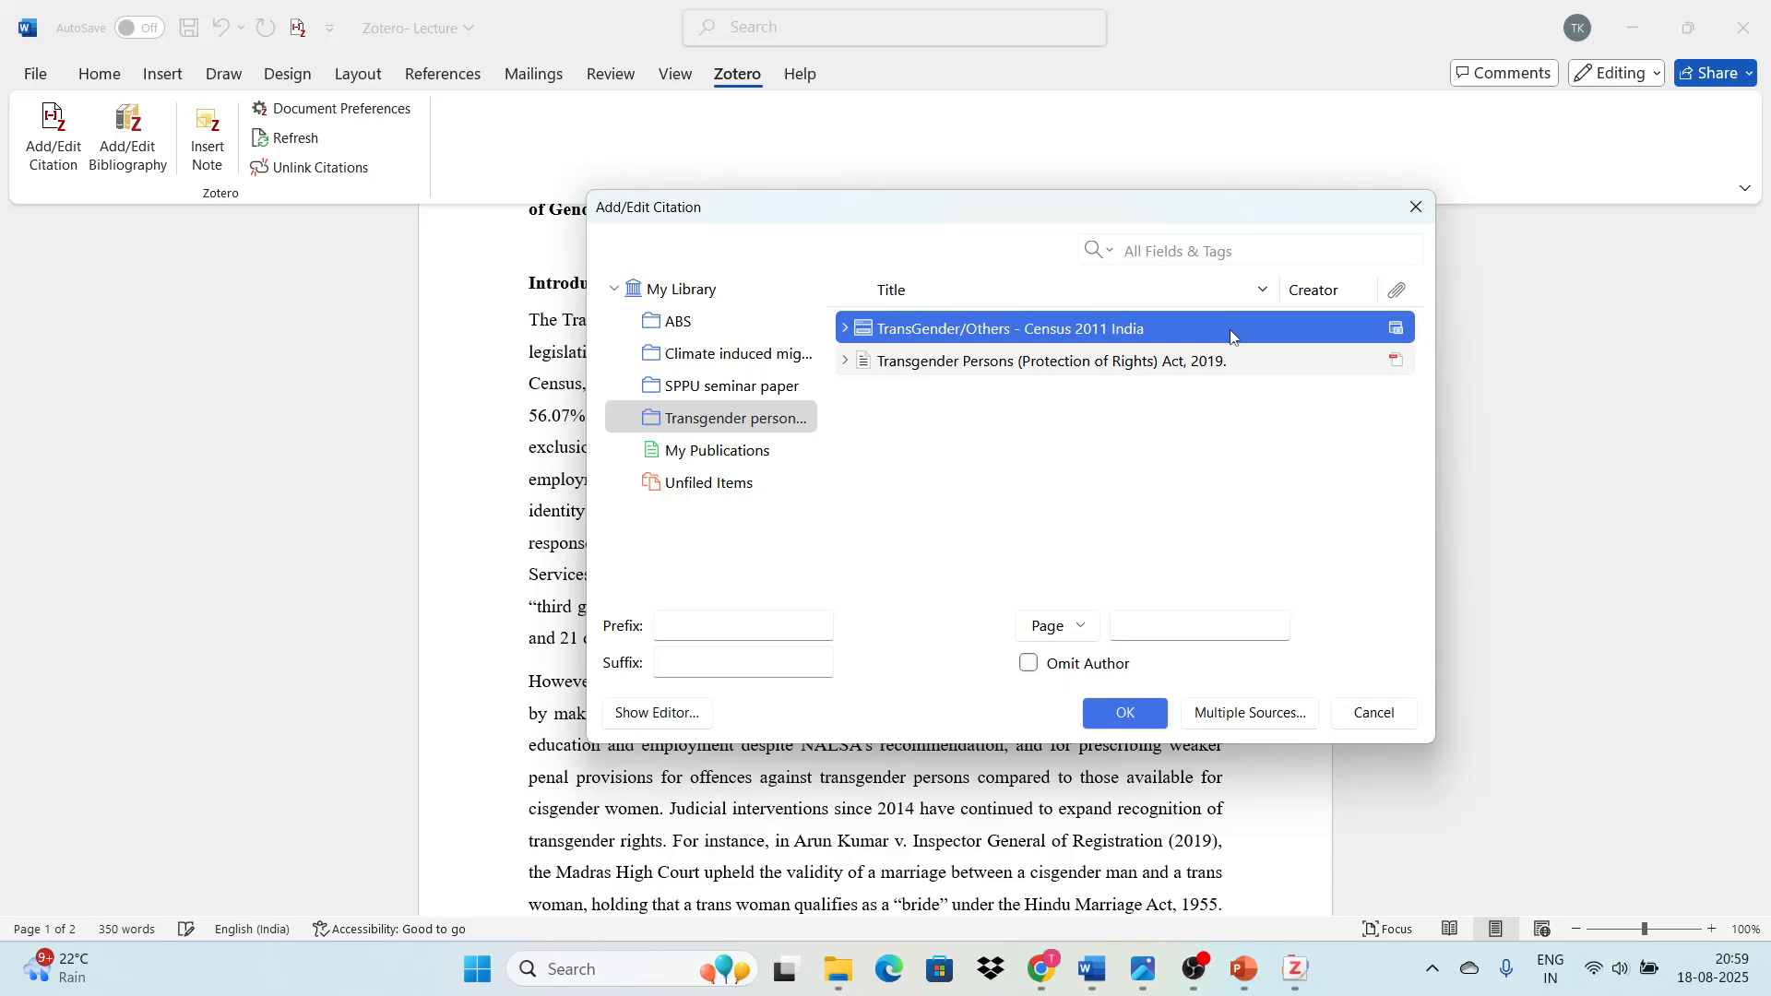
{"action": "left_click", "coordinate": [1121, 711]}
{"action": "scroll", "coordinate": [1119, 706], "scroll_direction": "down", "scroll_amount": 5}
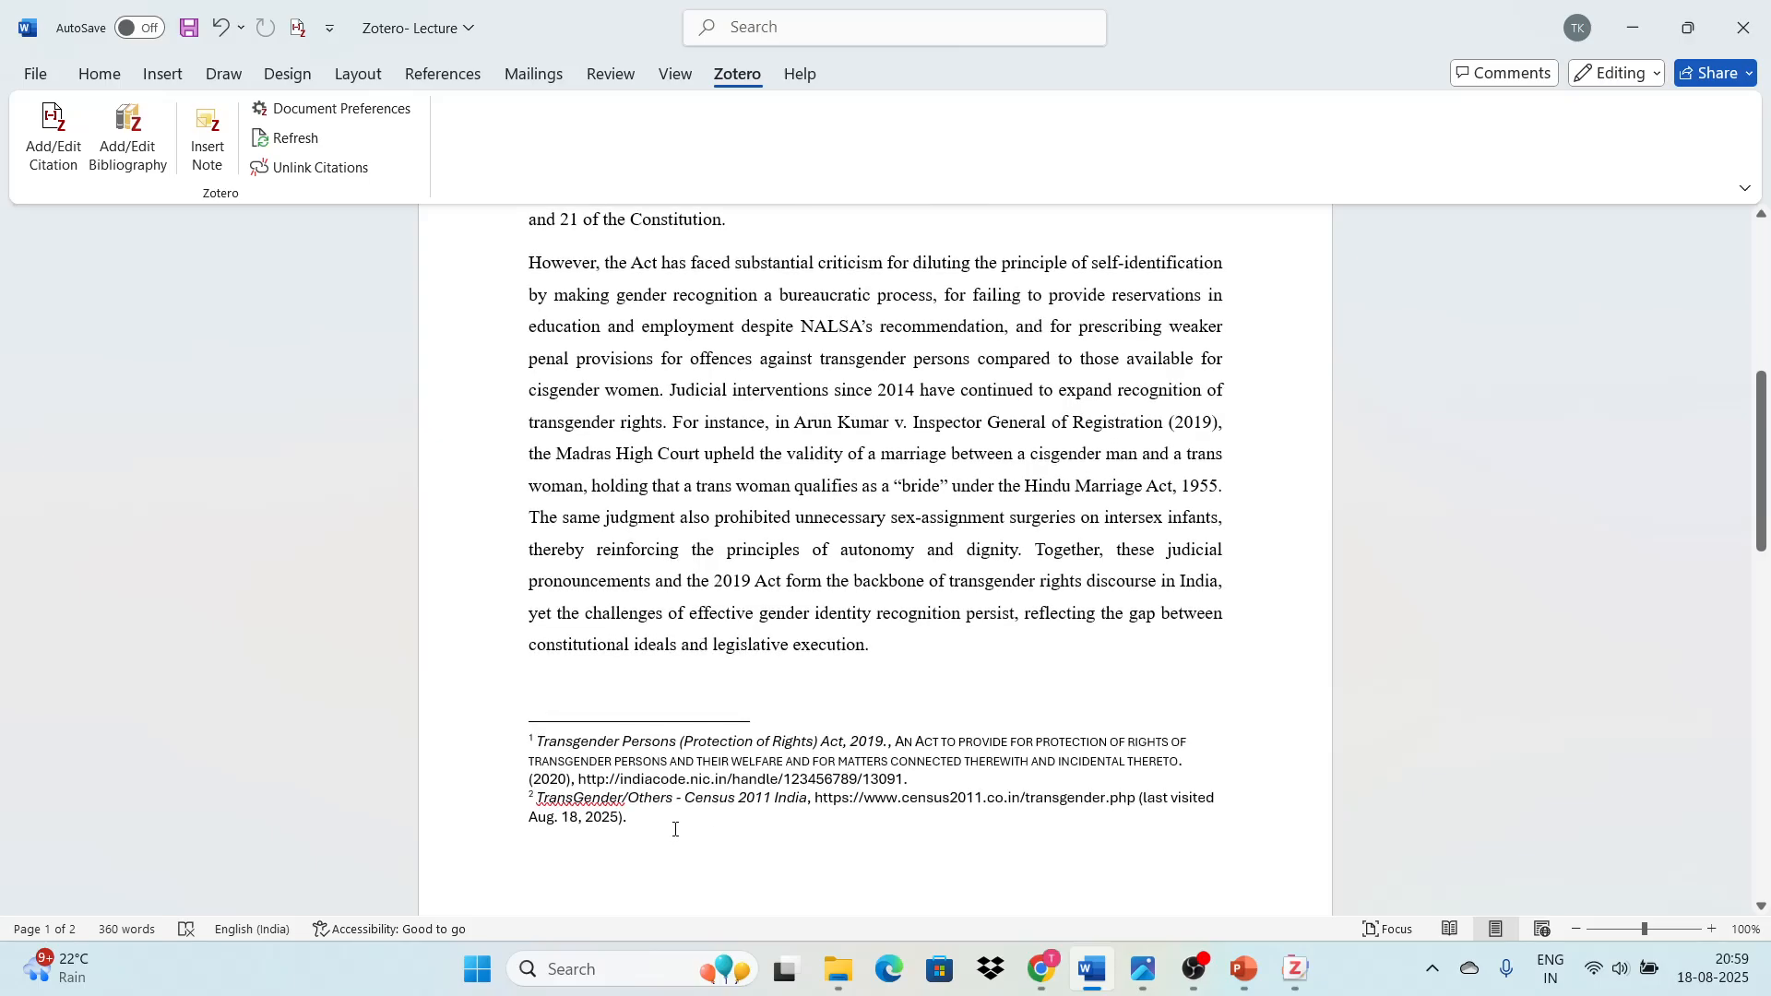
{"action": "left_click_drag", "start_coordinate": [675, 829], "coordinate": [514, 812]}
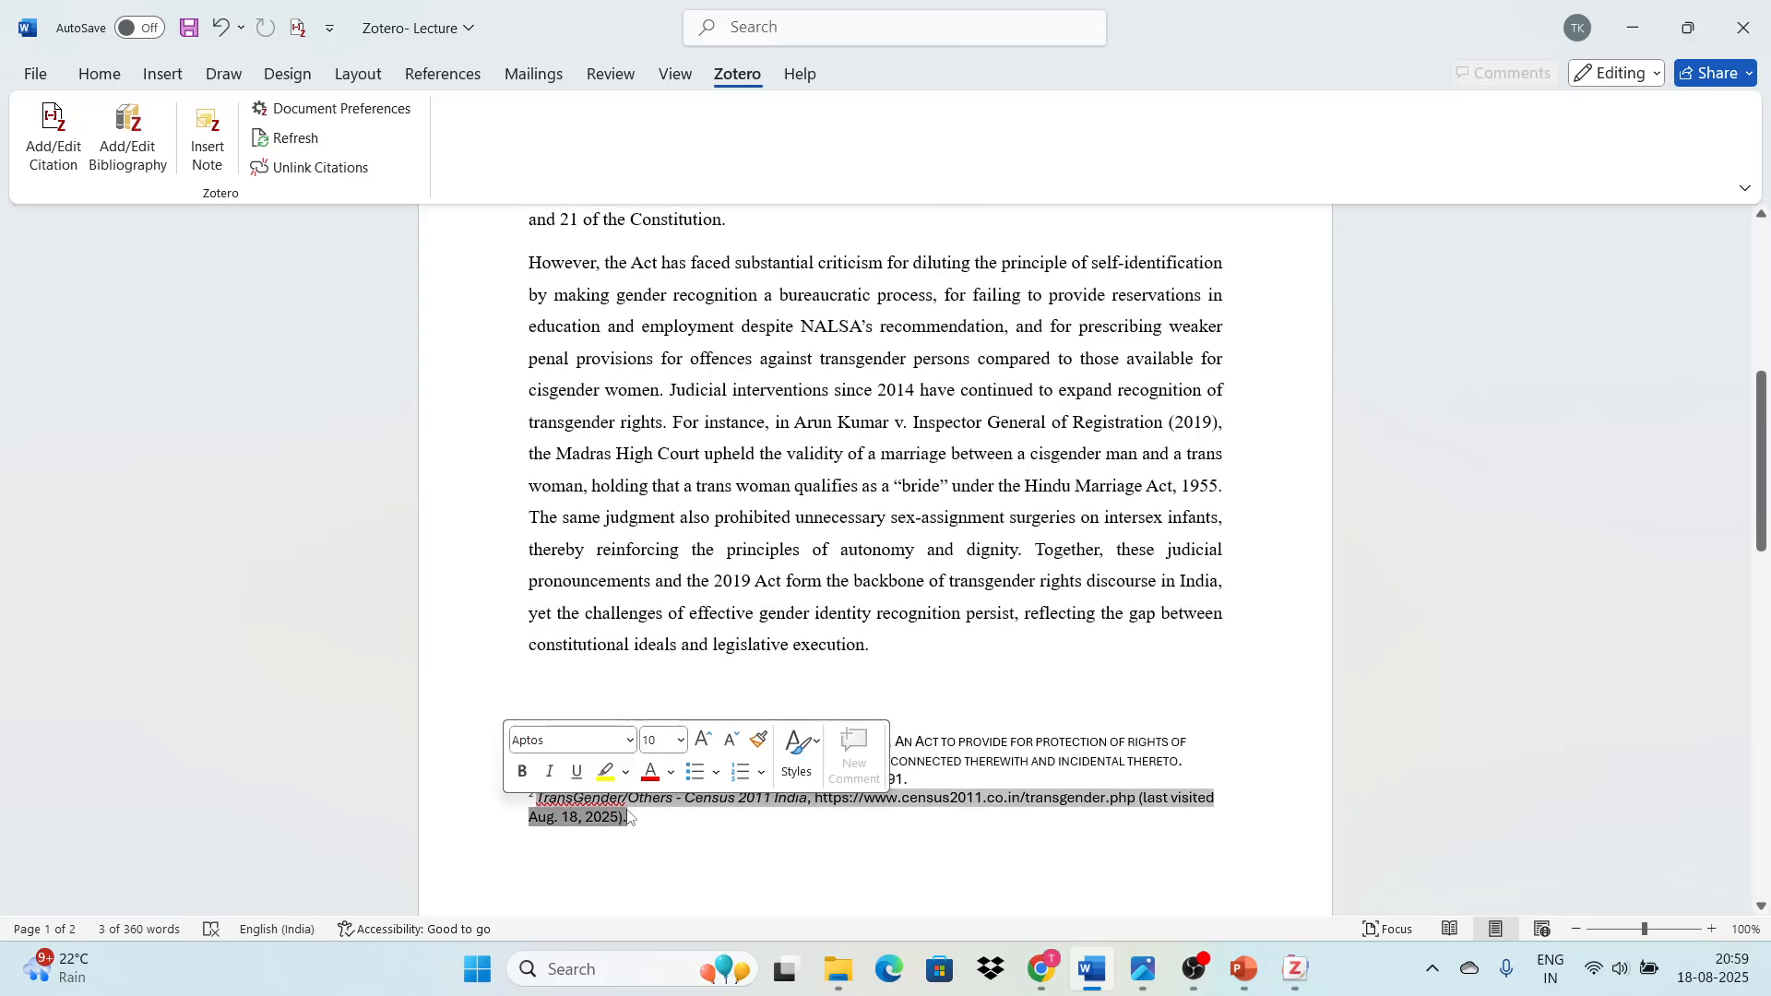
{"action": "left_click", "coordinate": [645, 825]}
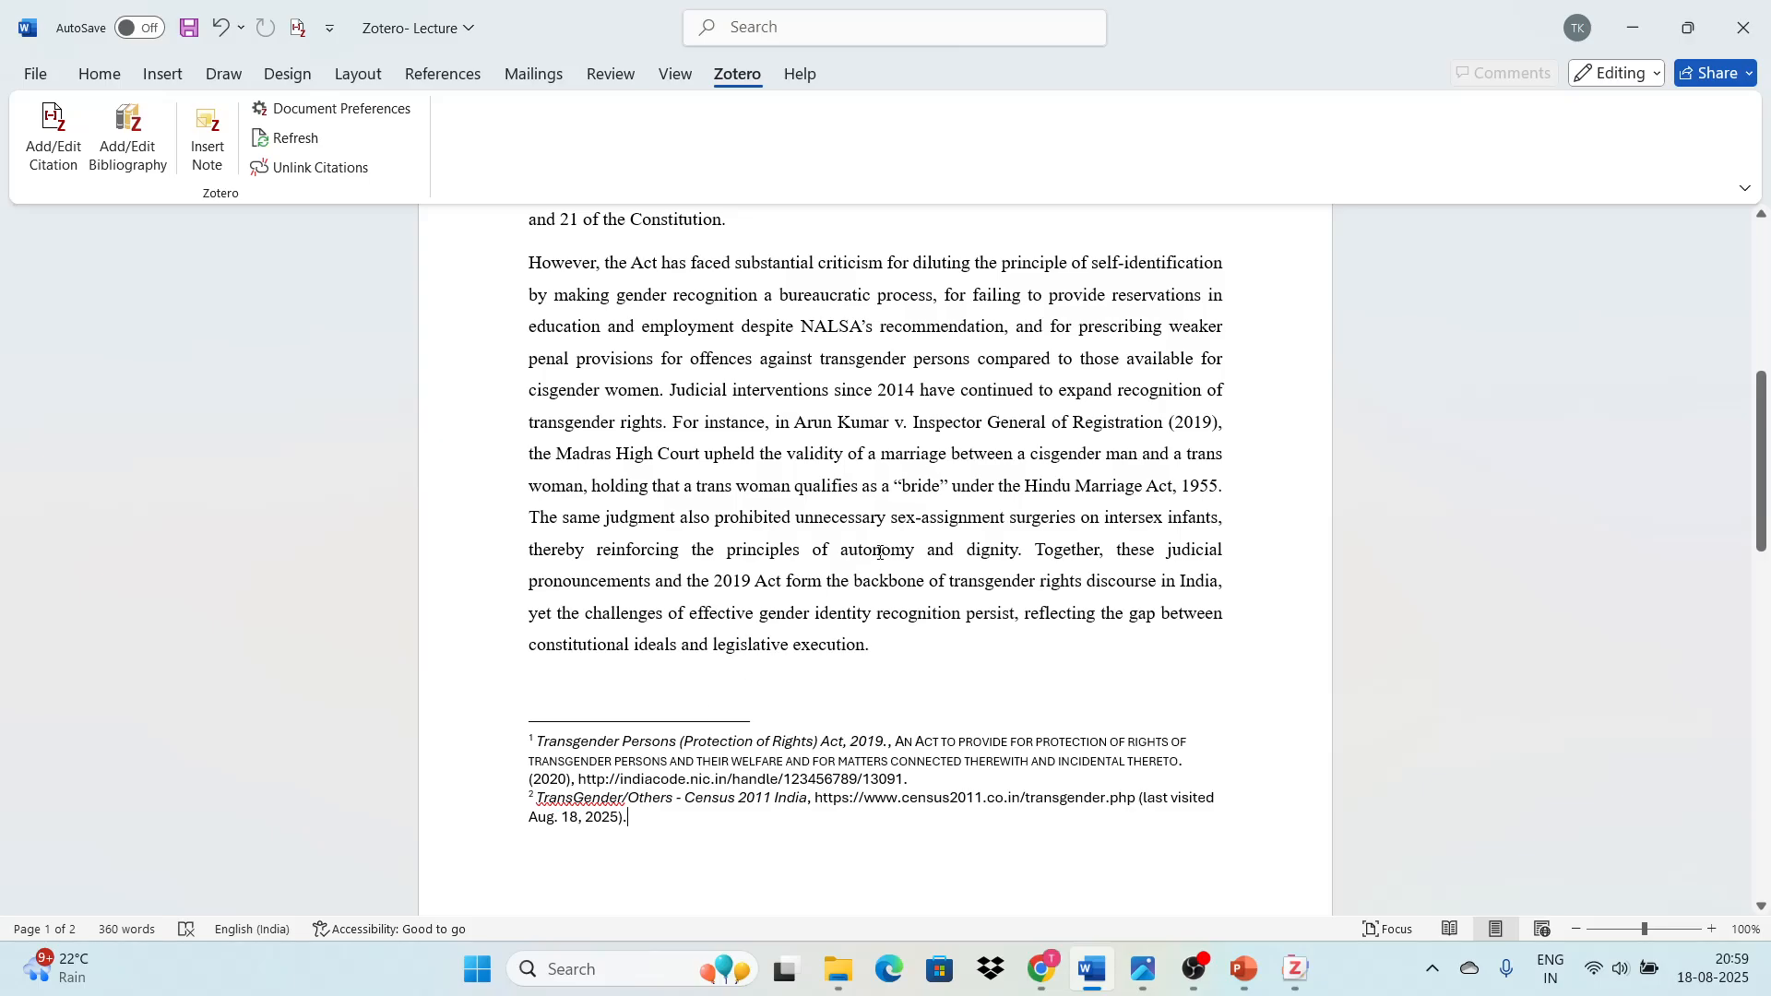
- Review the Introduction and its footnotes, and check the Transgender persons rights collection in Zotero before returning to the Word document
{"action": "scroll", "coordinate": [880, 551], "scroll_direction": "up", "scroll_amount": 3}
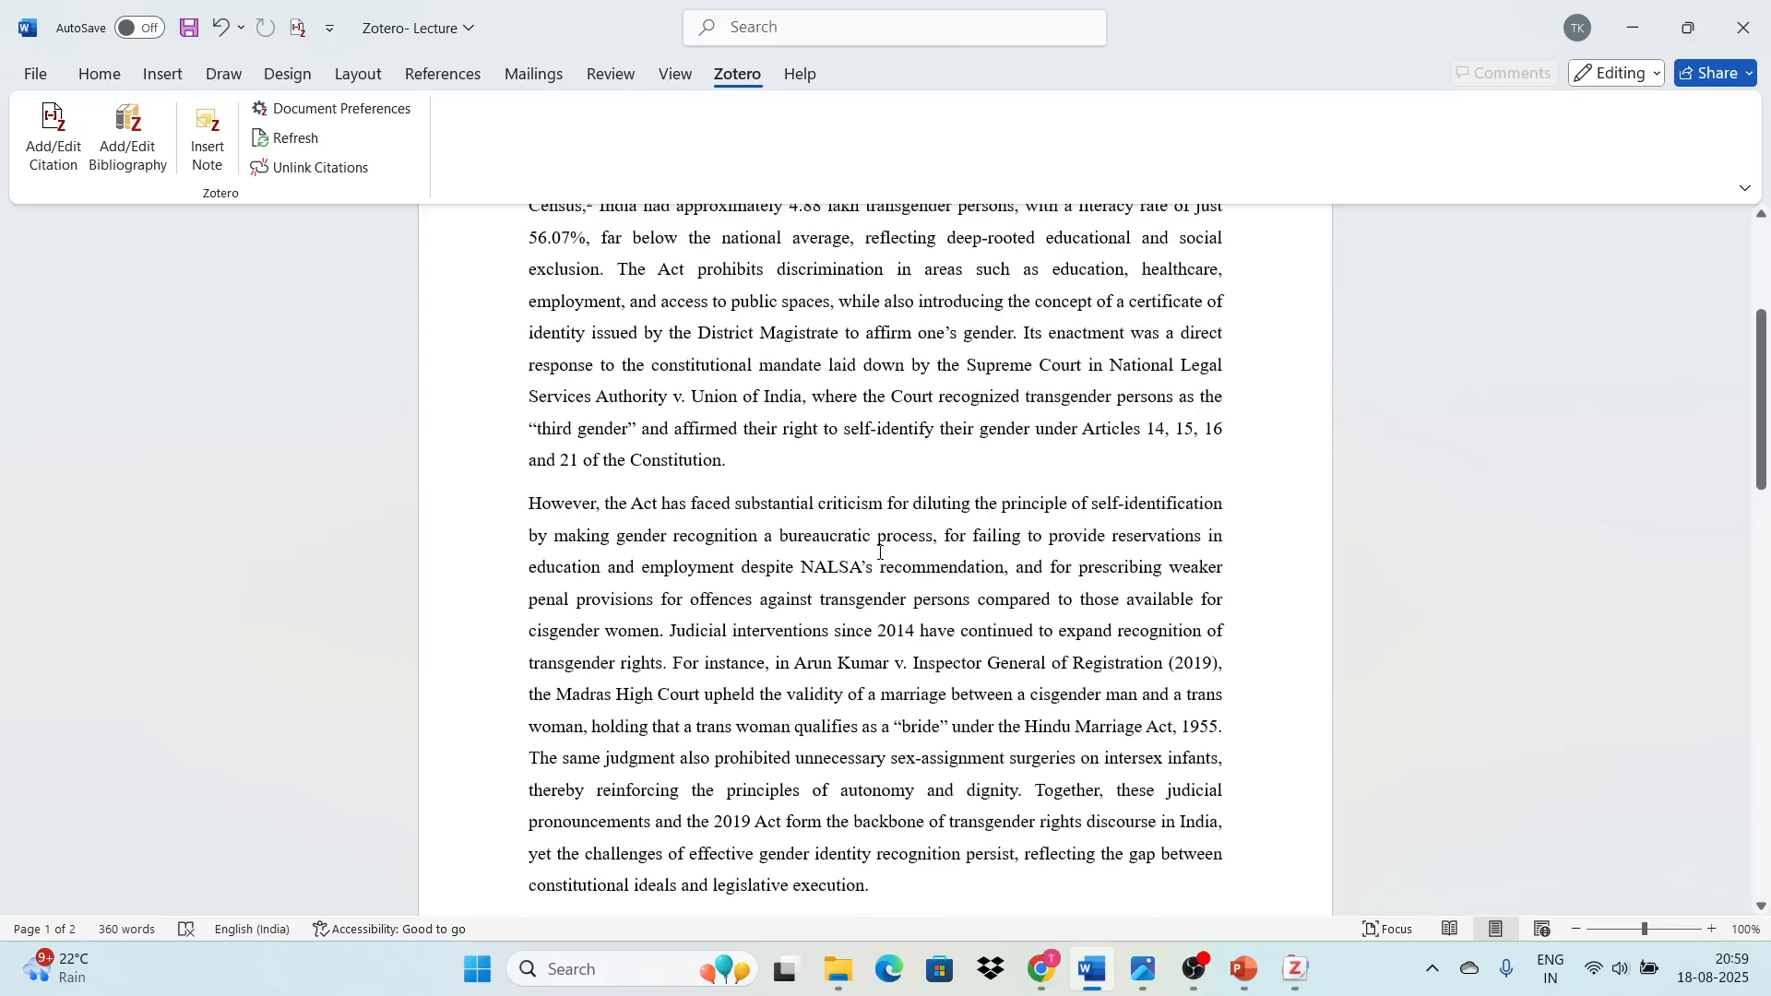
{"action": "scroll", "coordinate": [879, 552], "scroll_direction": "down", "scroll_amount": 4}
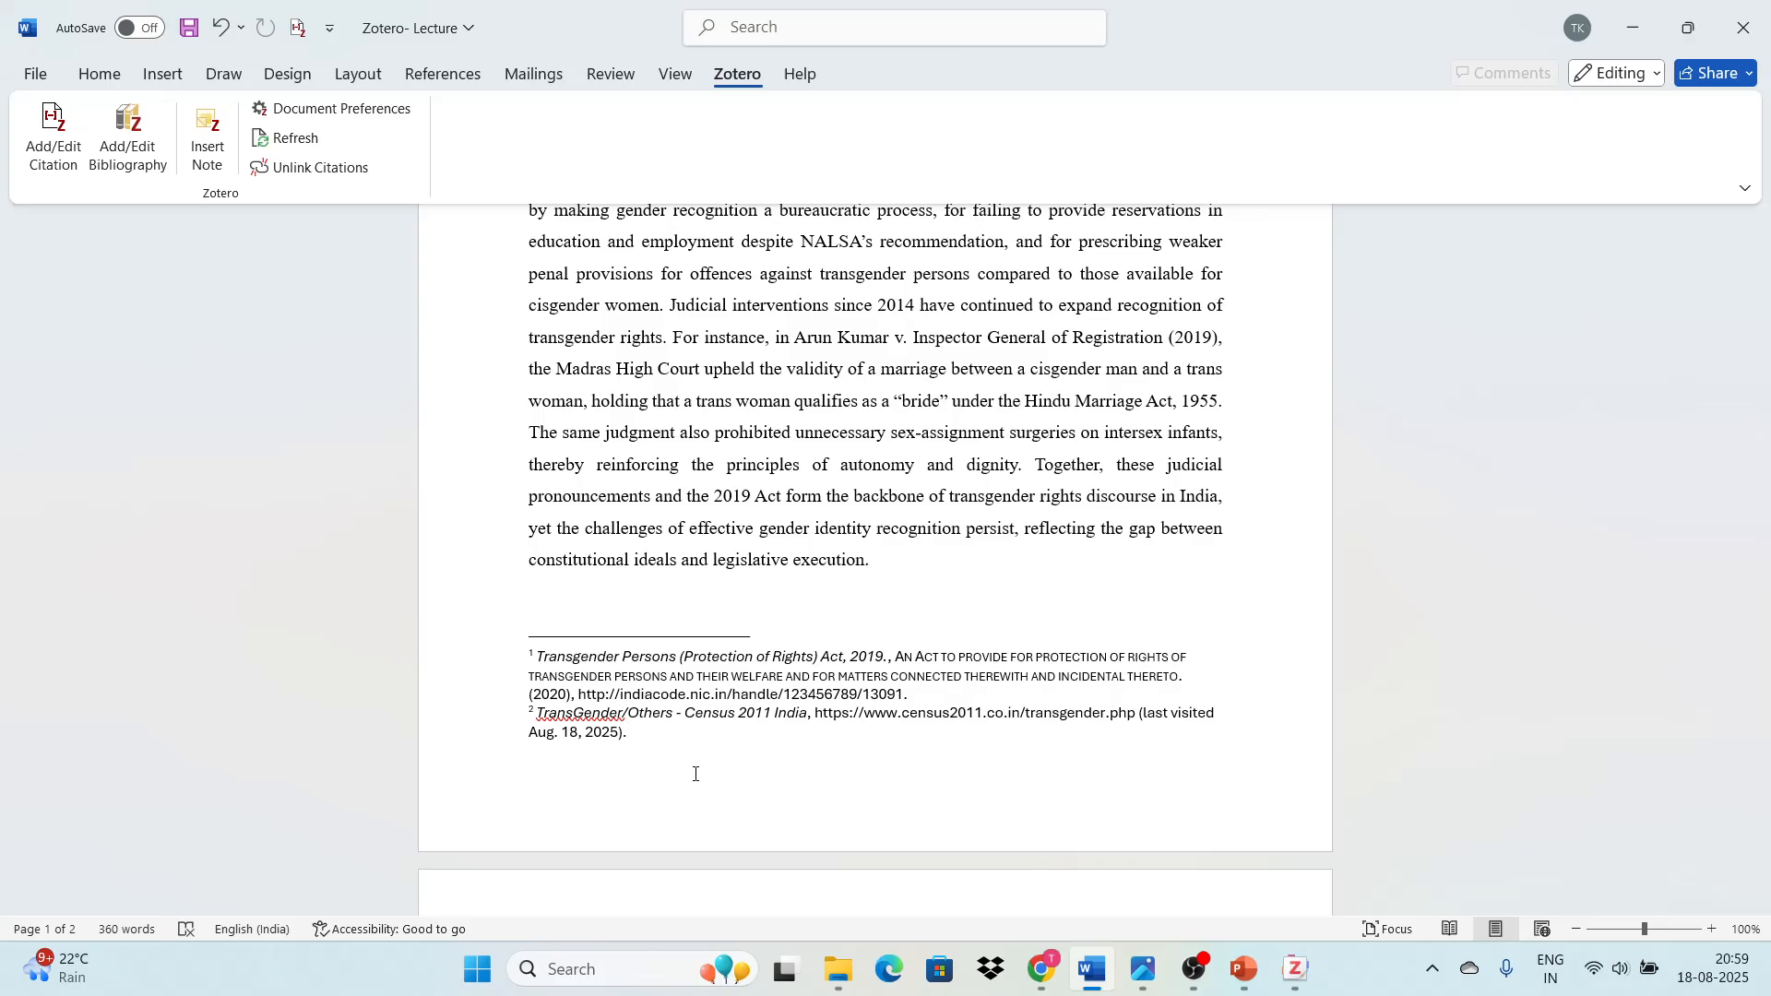
{"action": "scroll", "coordinate": [695, 774], "scroll_direction": "up", "scroll_amount": 6}
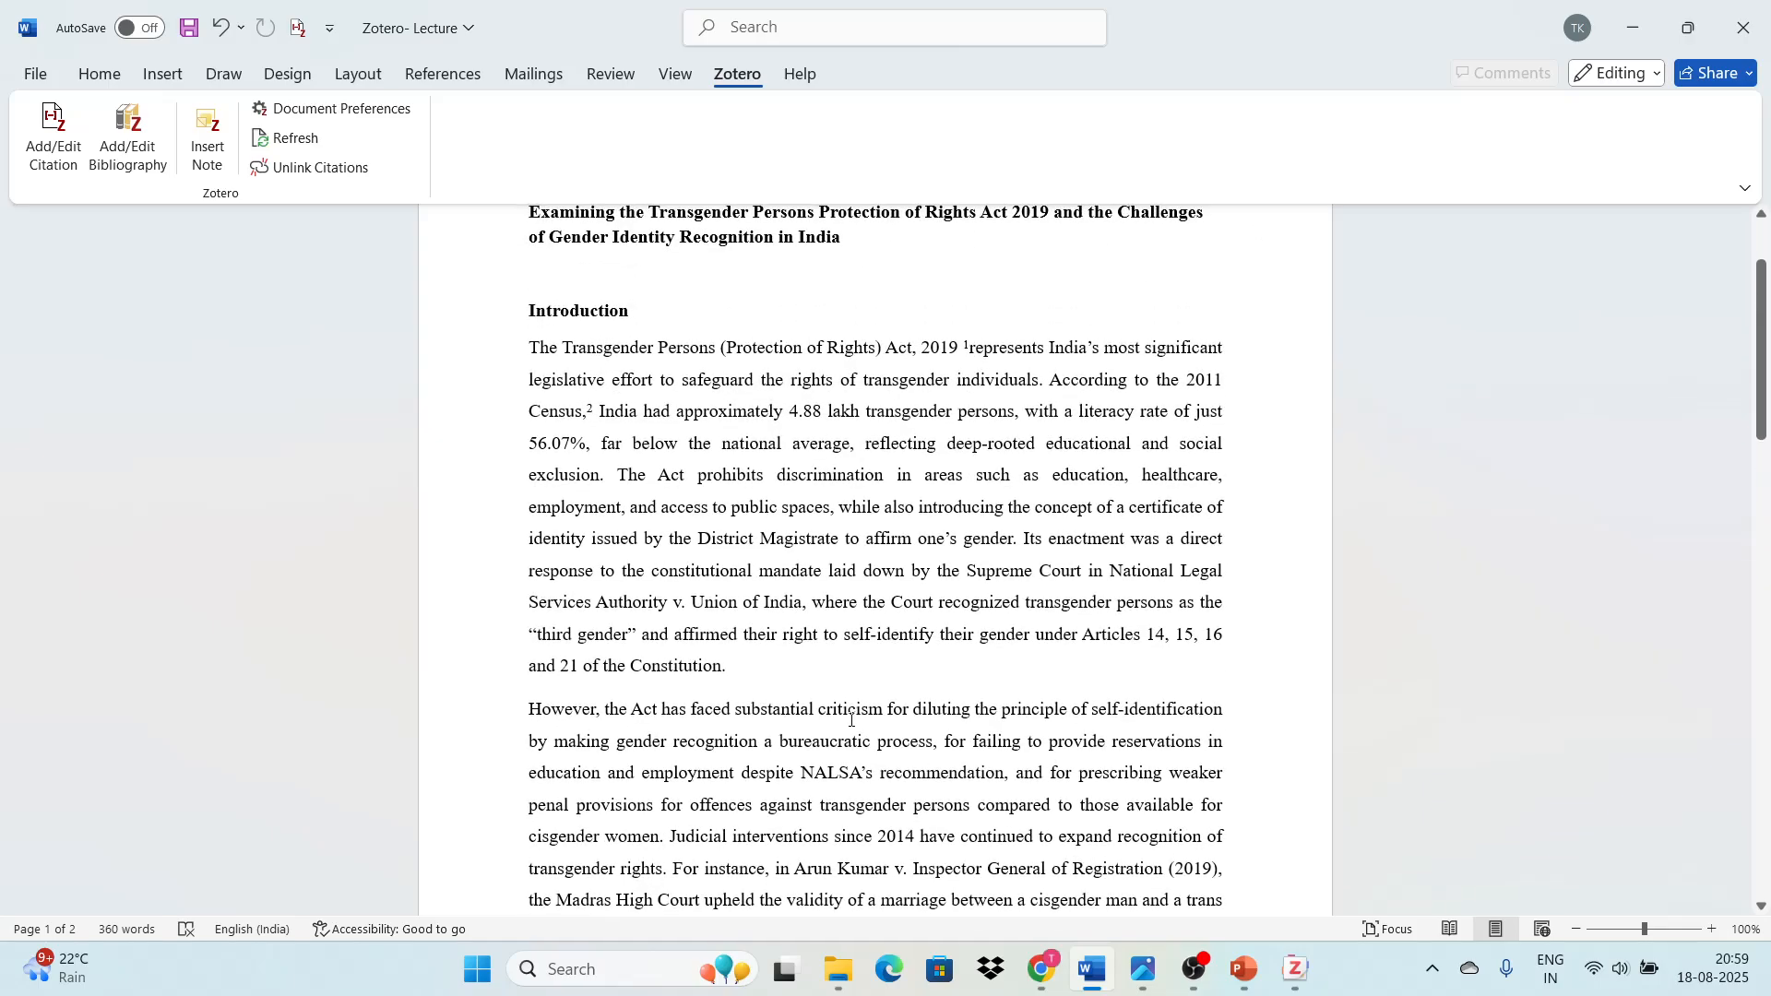
{"action": "scroll", "coordinate": [850, 720], "scroll_direction": "down", "scroll_amount": 2}
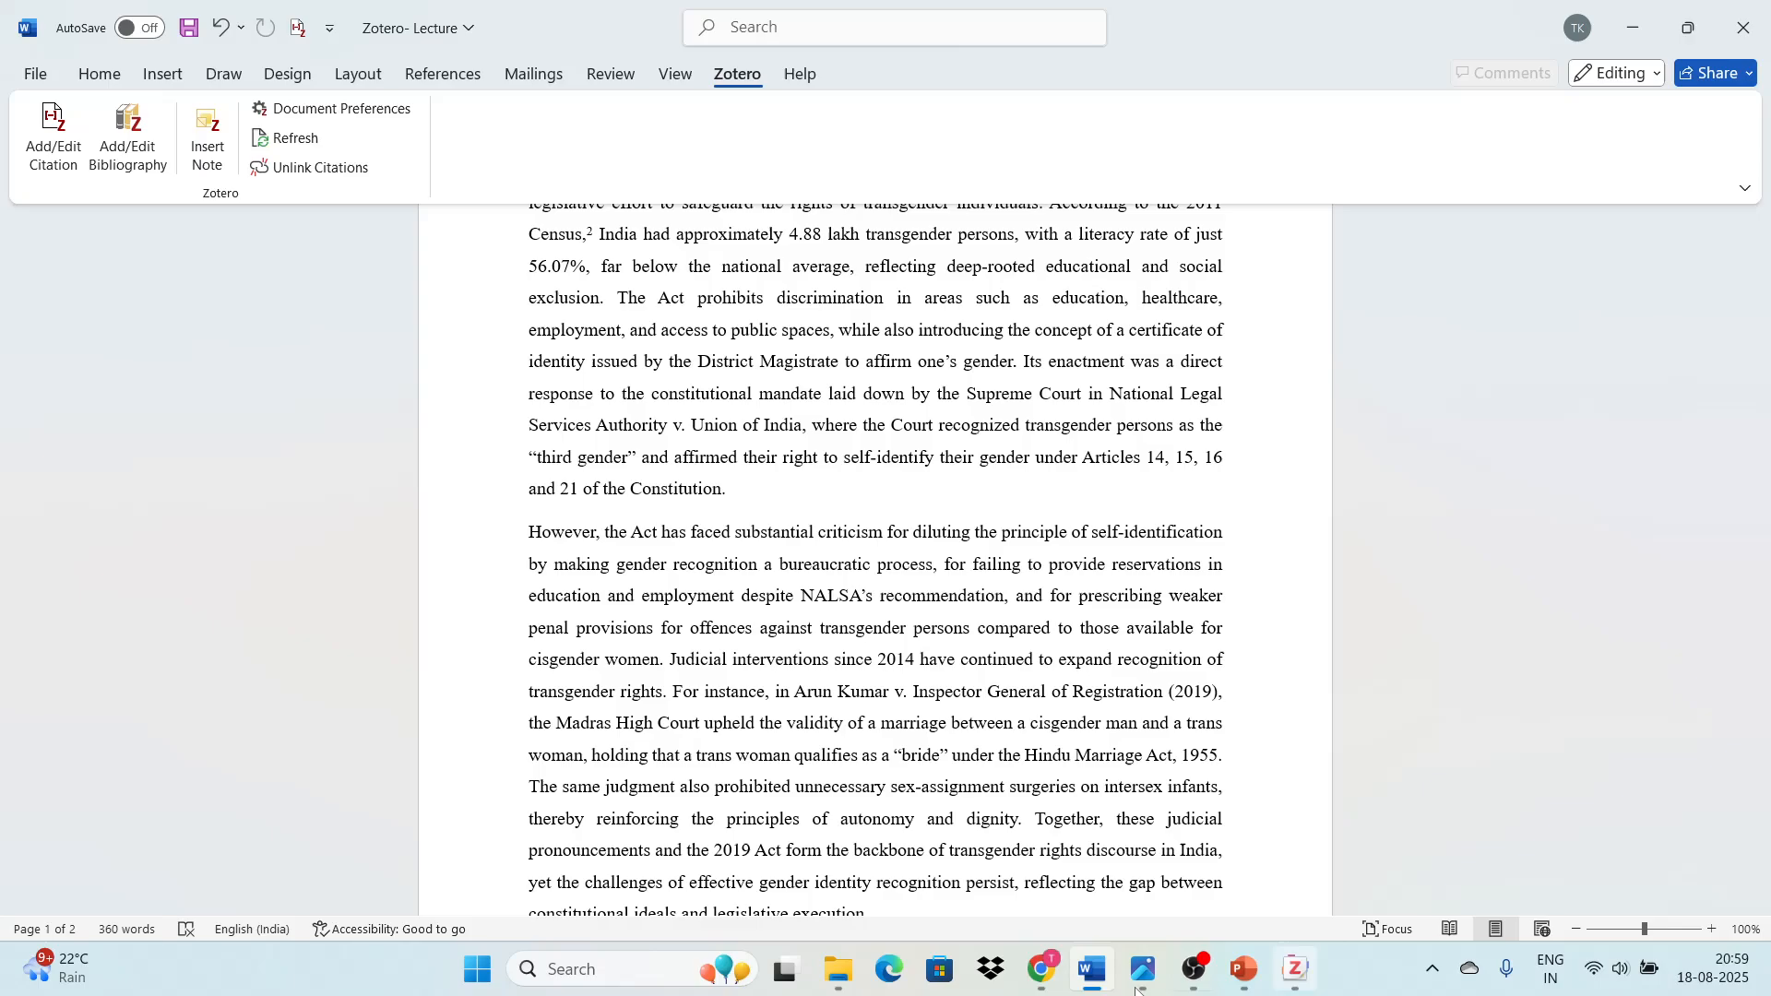
{"action": "mouse_move", "coordinate": [1043, 987]}
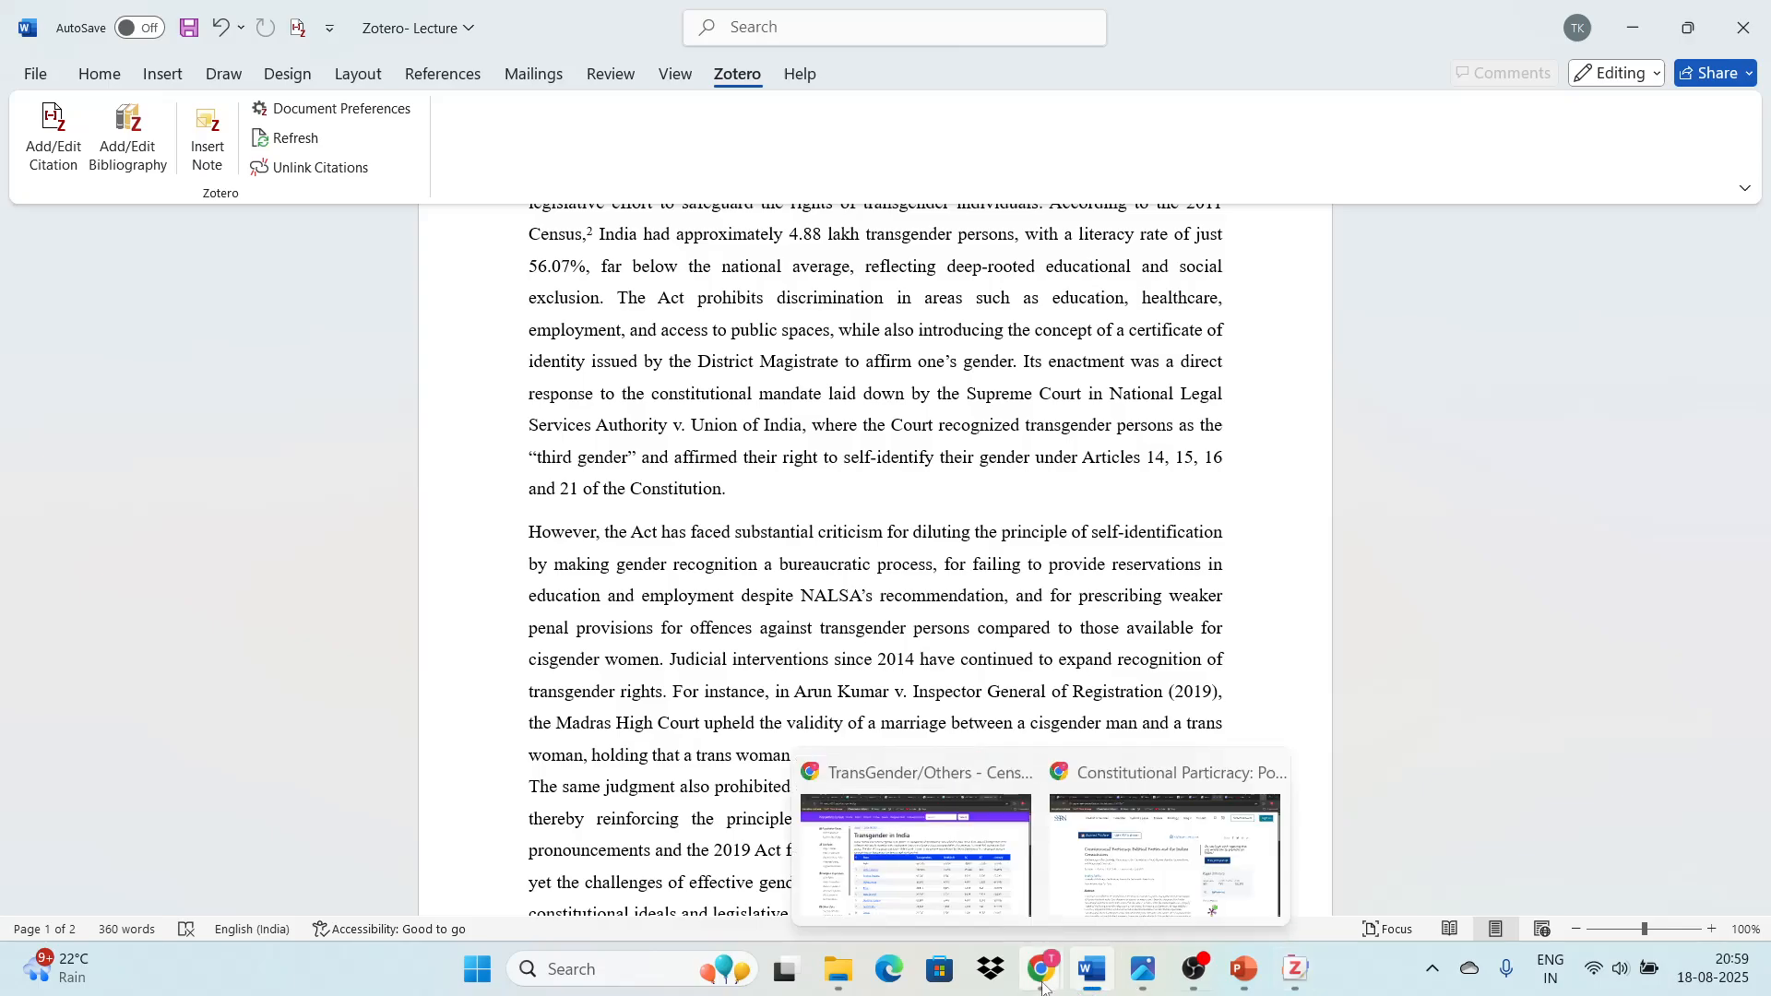
{"action": "left_click", "coordinate": [998, 903]}
{"action": "left_click", "coordinate": [1295, 969]}
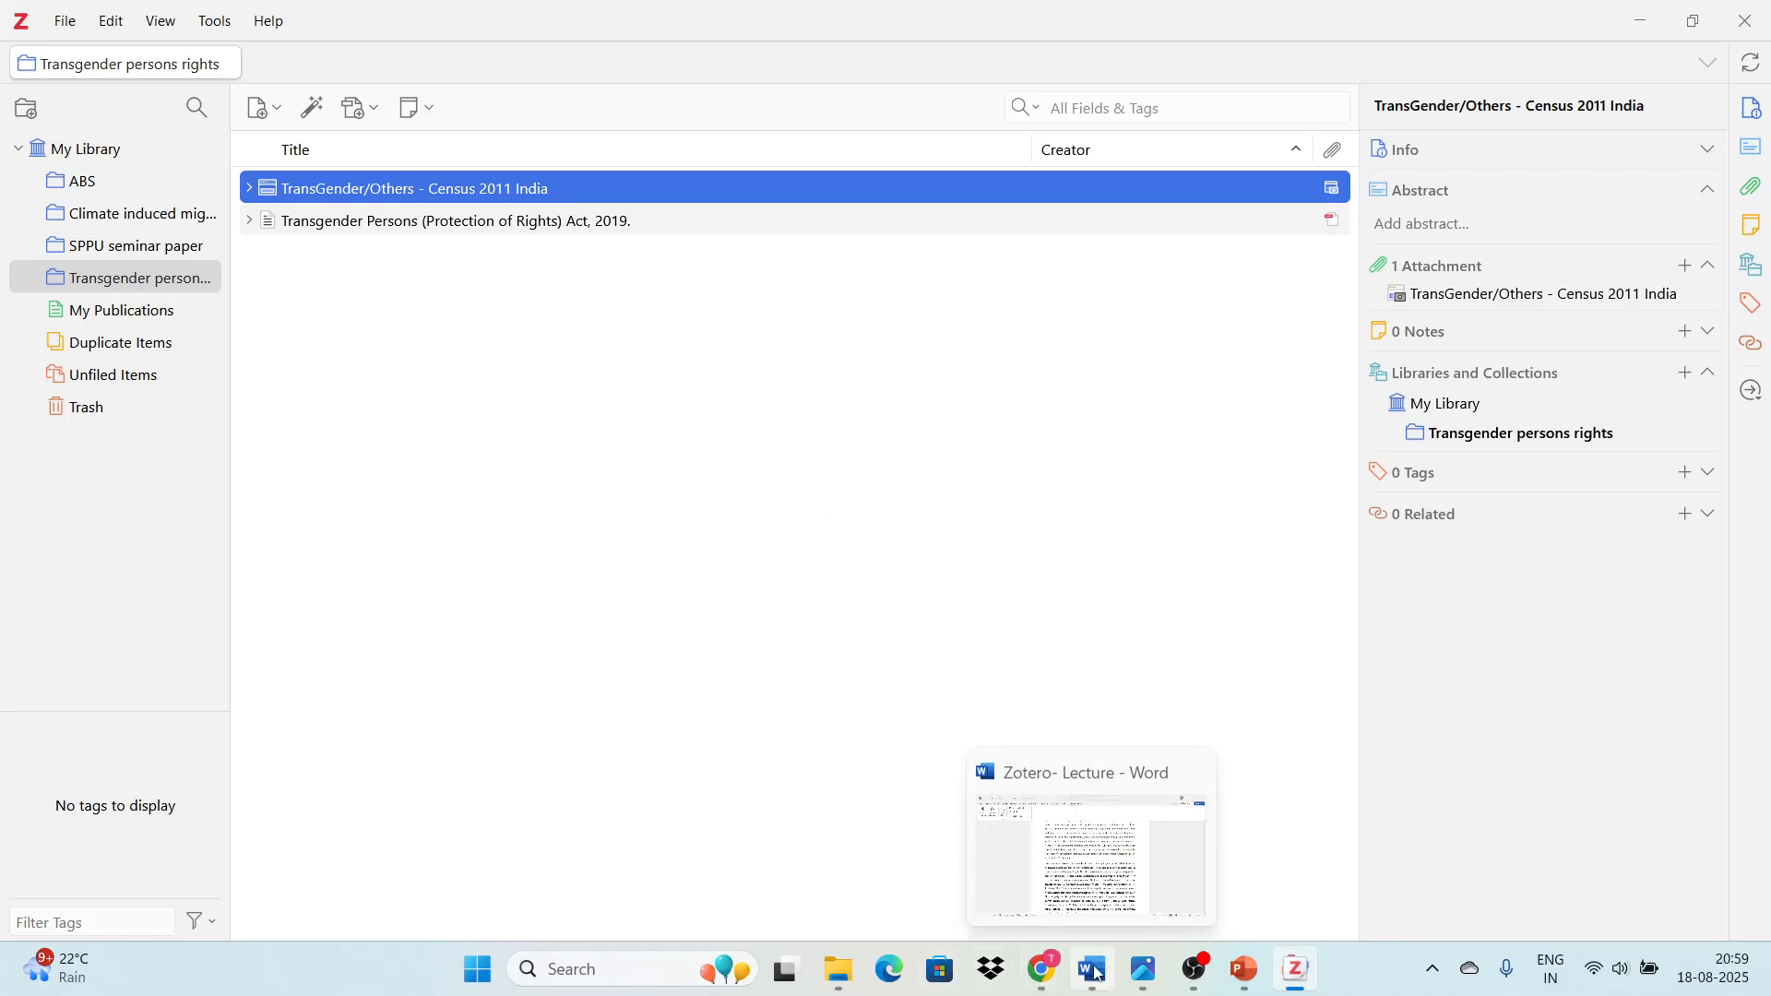
{"action": "left_click", "coordinate": [1097, 888]}
{"action": "scroll", "coordinate": [901, 568], "scroll_direction": "up", "scroll_amount": 5}
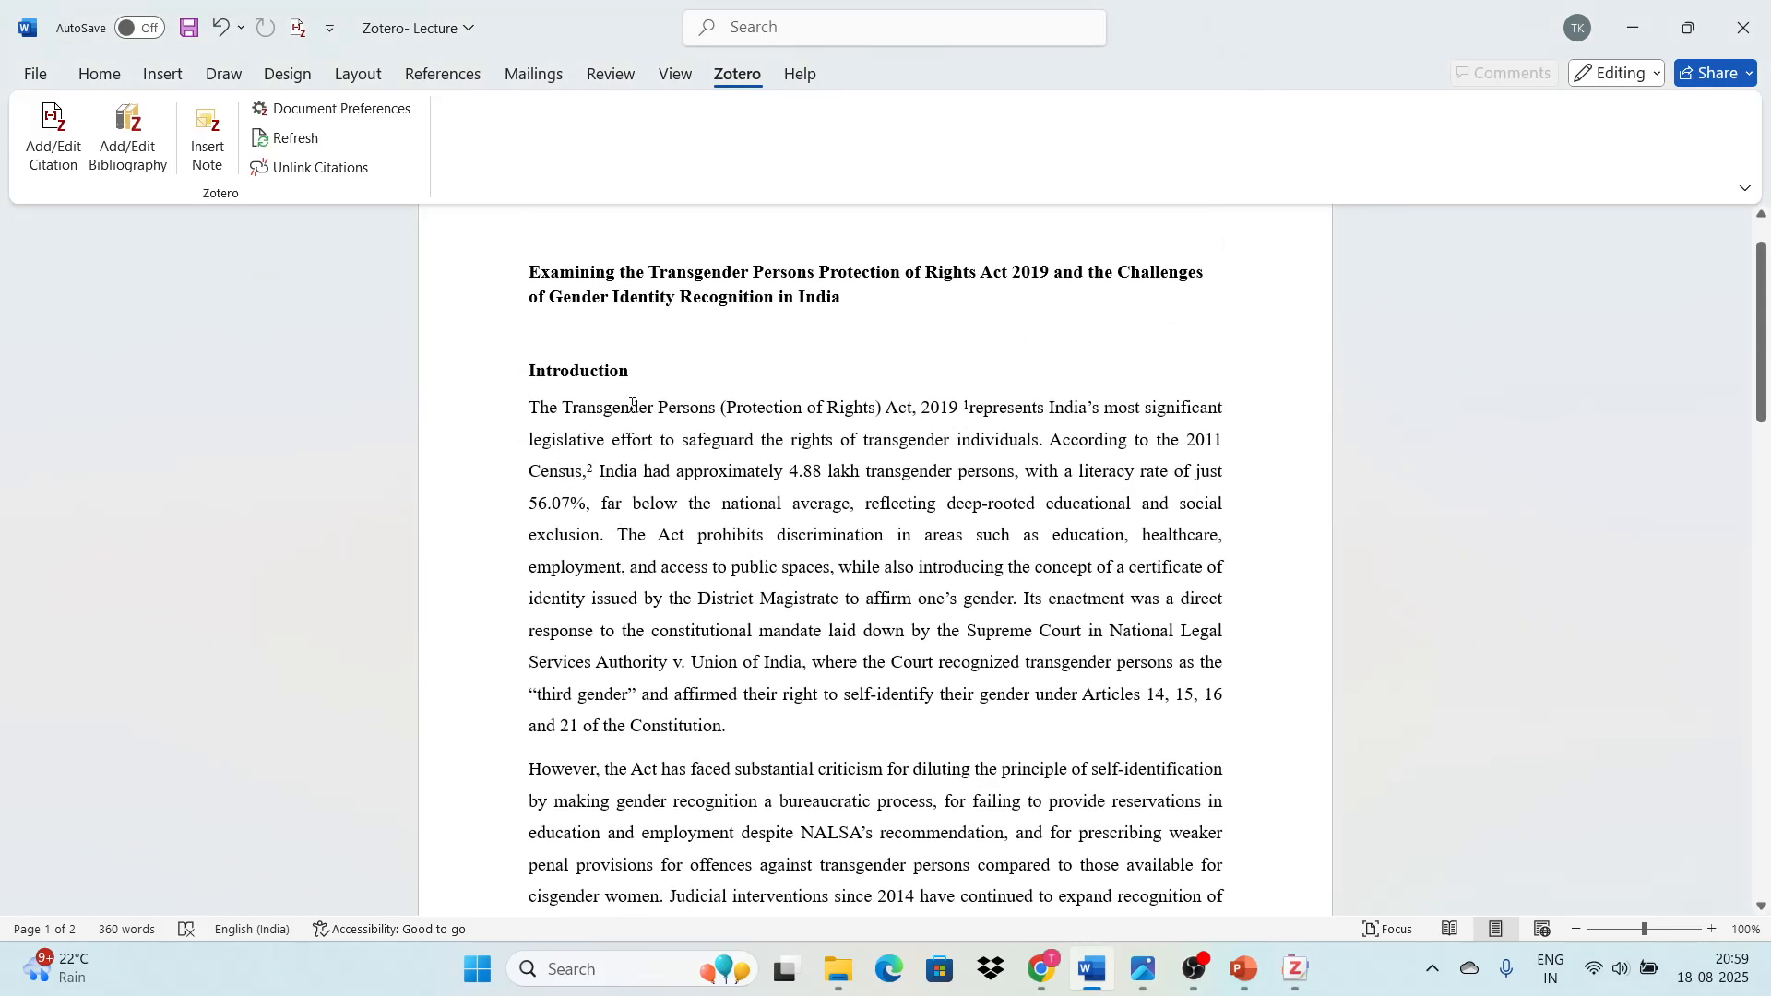
- Compare the first cited mention of the Transgender Persons Act with its repeat mention, "2019 Act", in the second paragraph
{"action": "left_click_drag", "start_coordinate": [565, 409], "coordinate": [963, 409]}
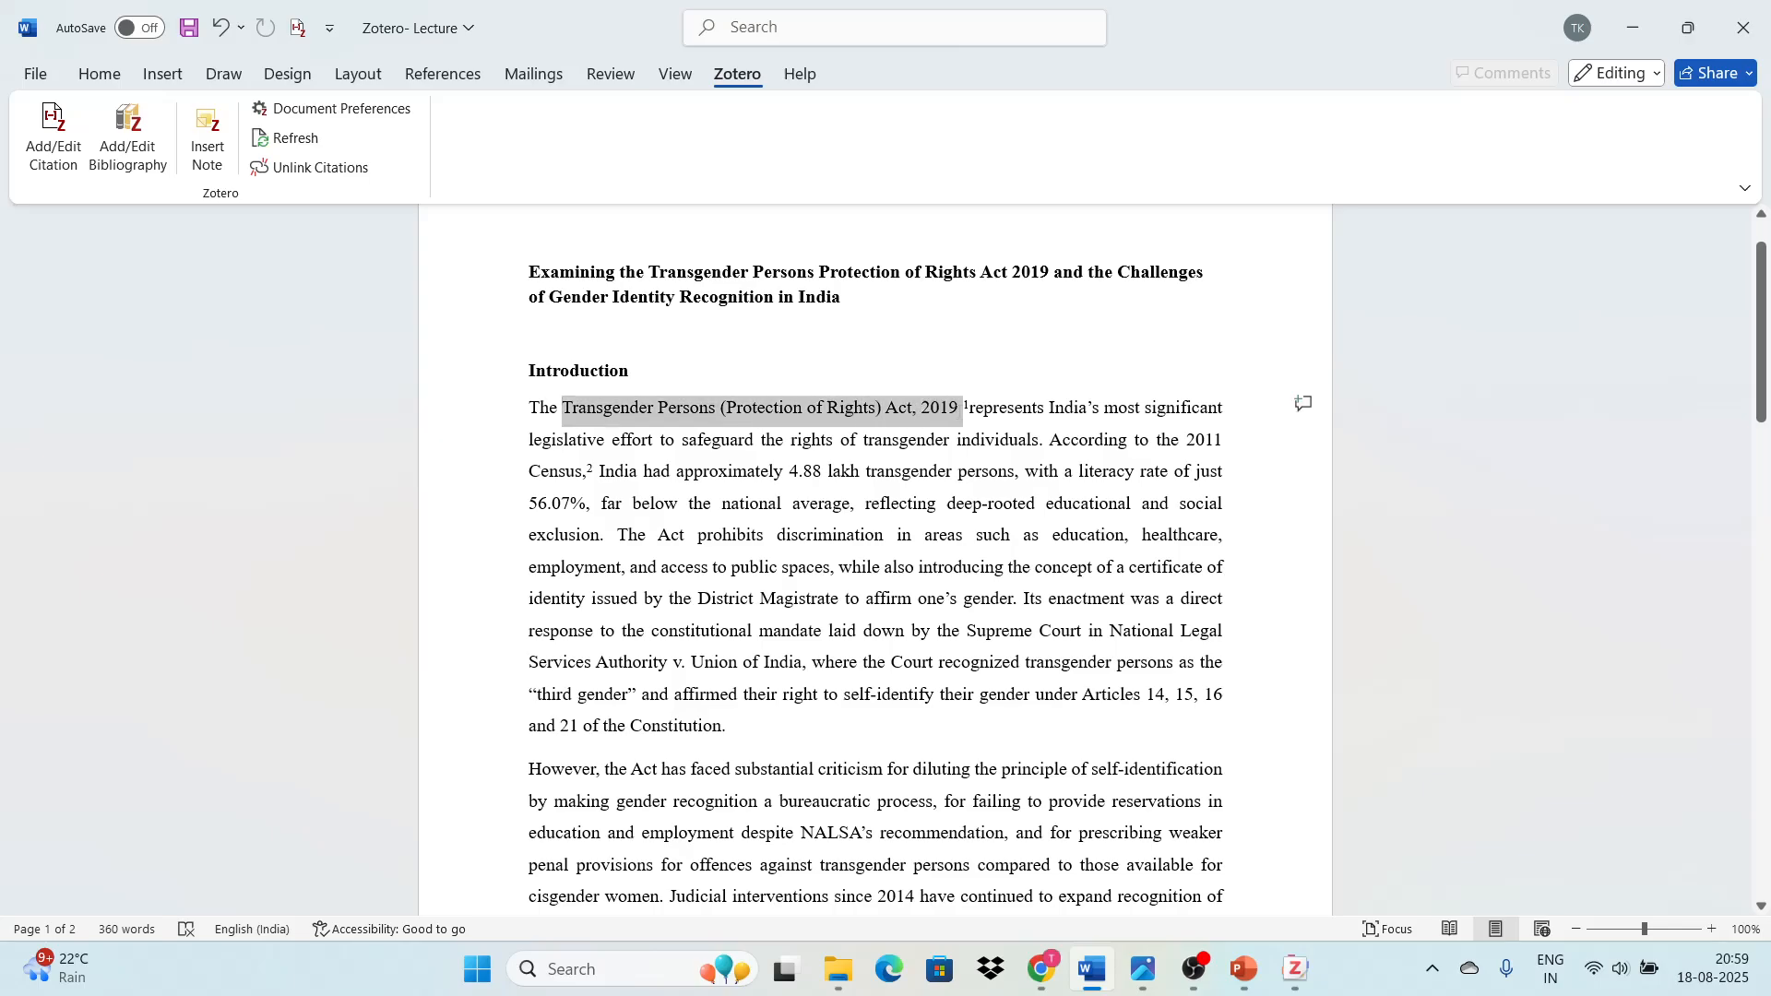
{"action": "left_click", "coordinate": [953, 650]}
{"action": "scroll", "coordinate": [952, 650], "scroll_direction": "down", "scroll_amount": 3}
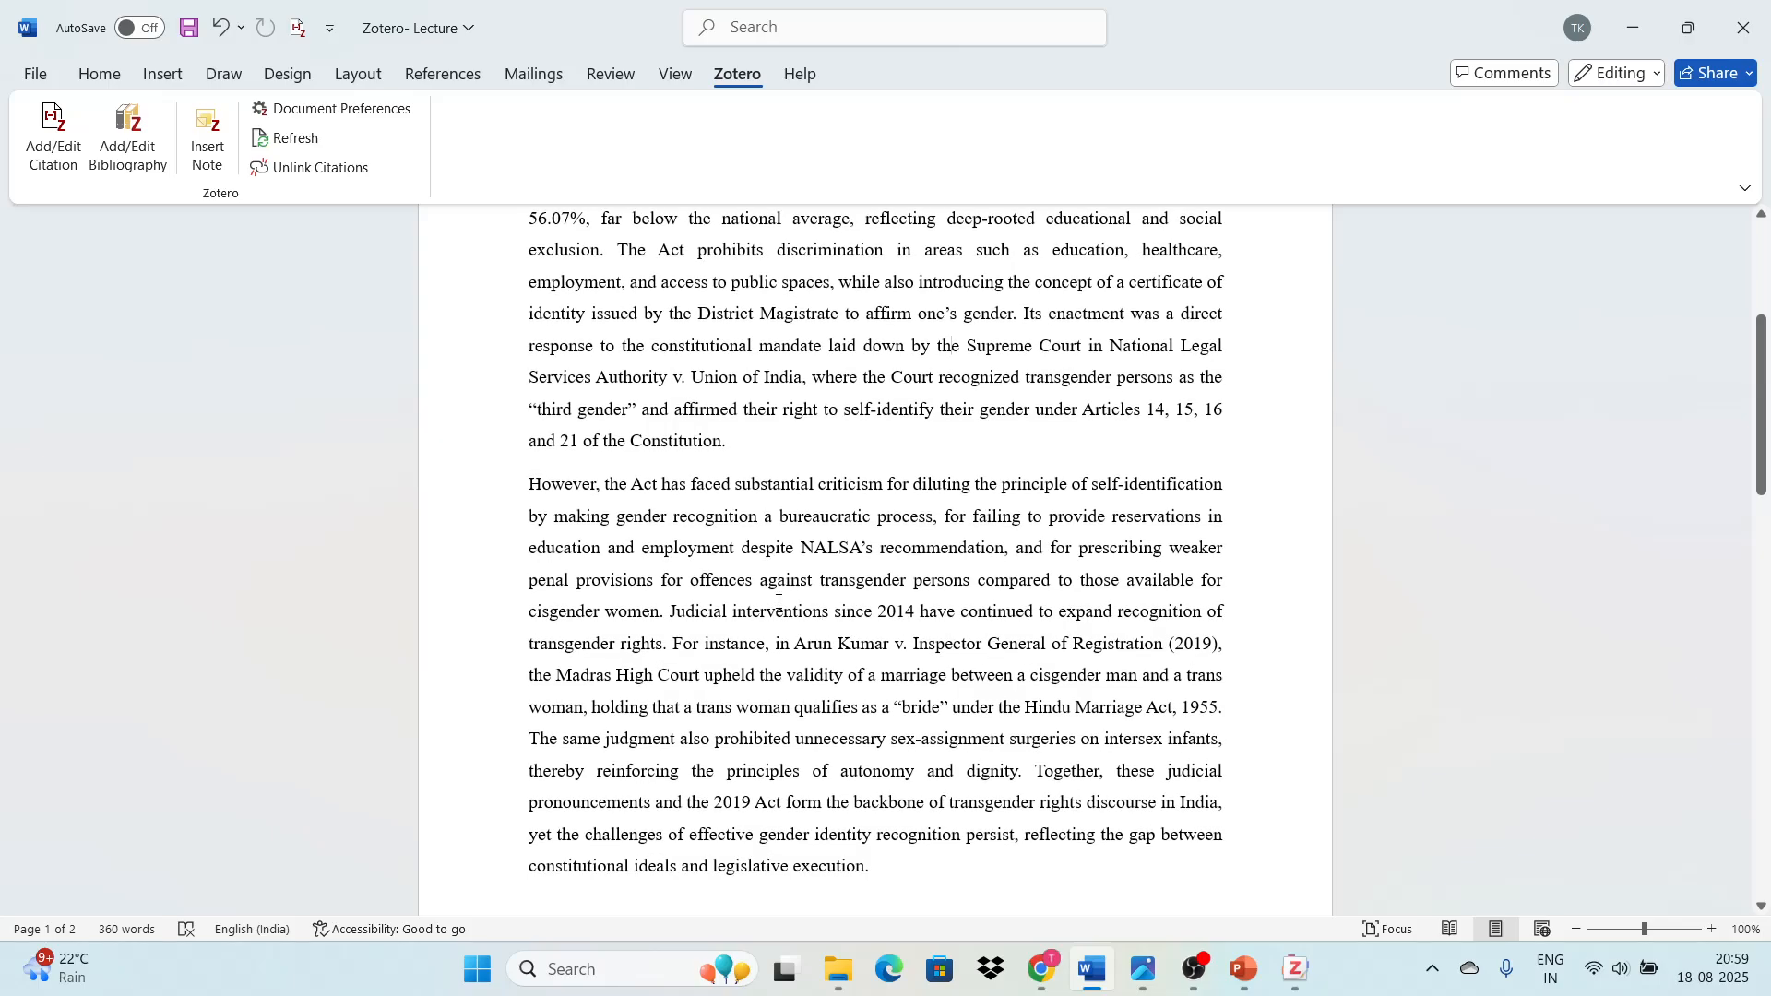
{"action": "left_click_drag", "start_coordinate": [716, 809], "coordinate": [783, 809]}
{"action": "left_click", "coordinate": [783, 809]}
{"action": "scroll", "coordinate": [779, 809], "scroll_direction": "up", "scroll_amount": 3}
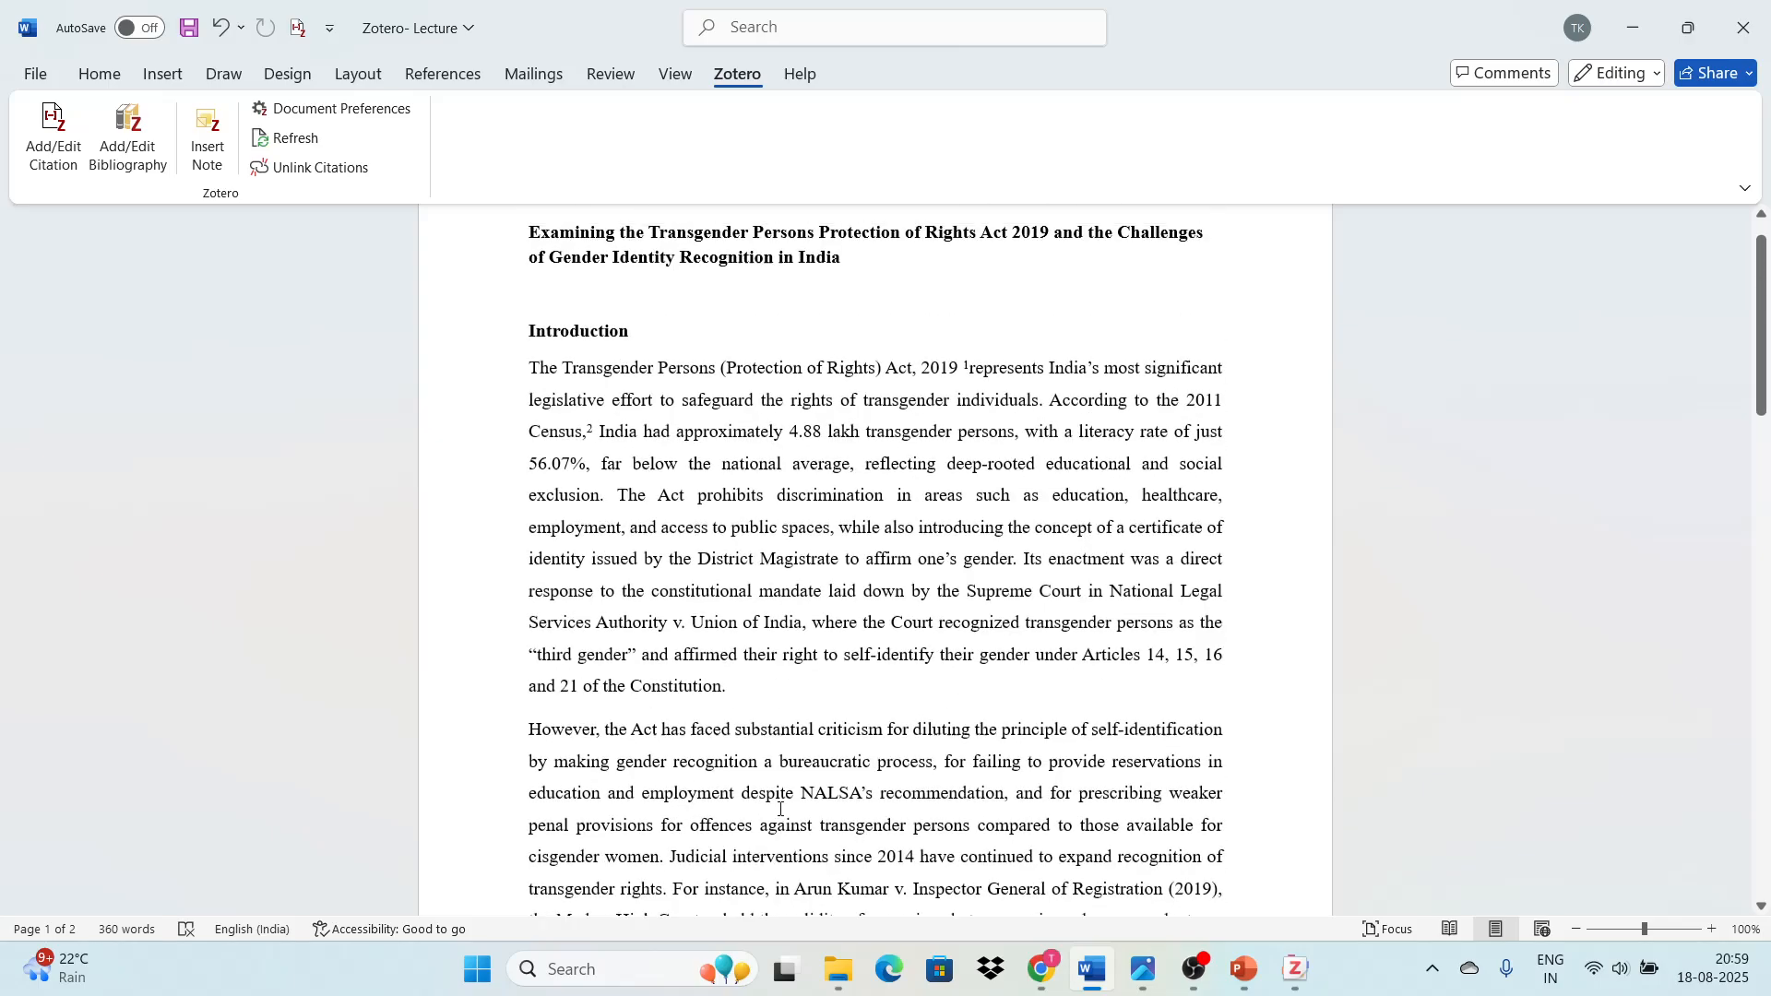
{"action": "scroll", "coordinate": [782, 809], "scroll_direction": "down", "scroll_amount": 3}
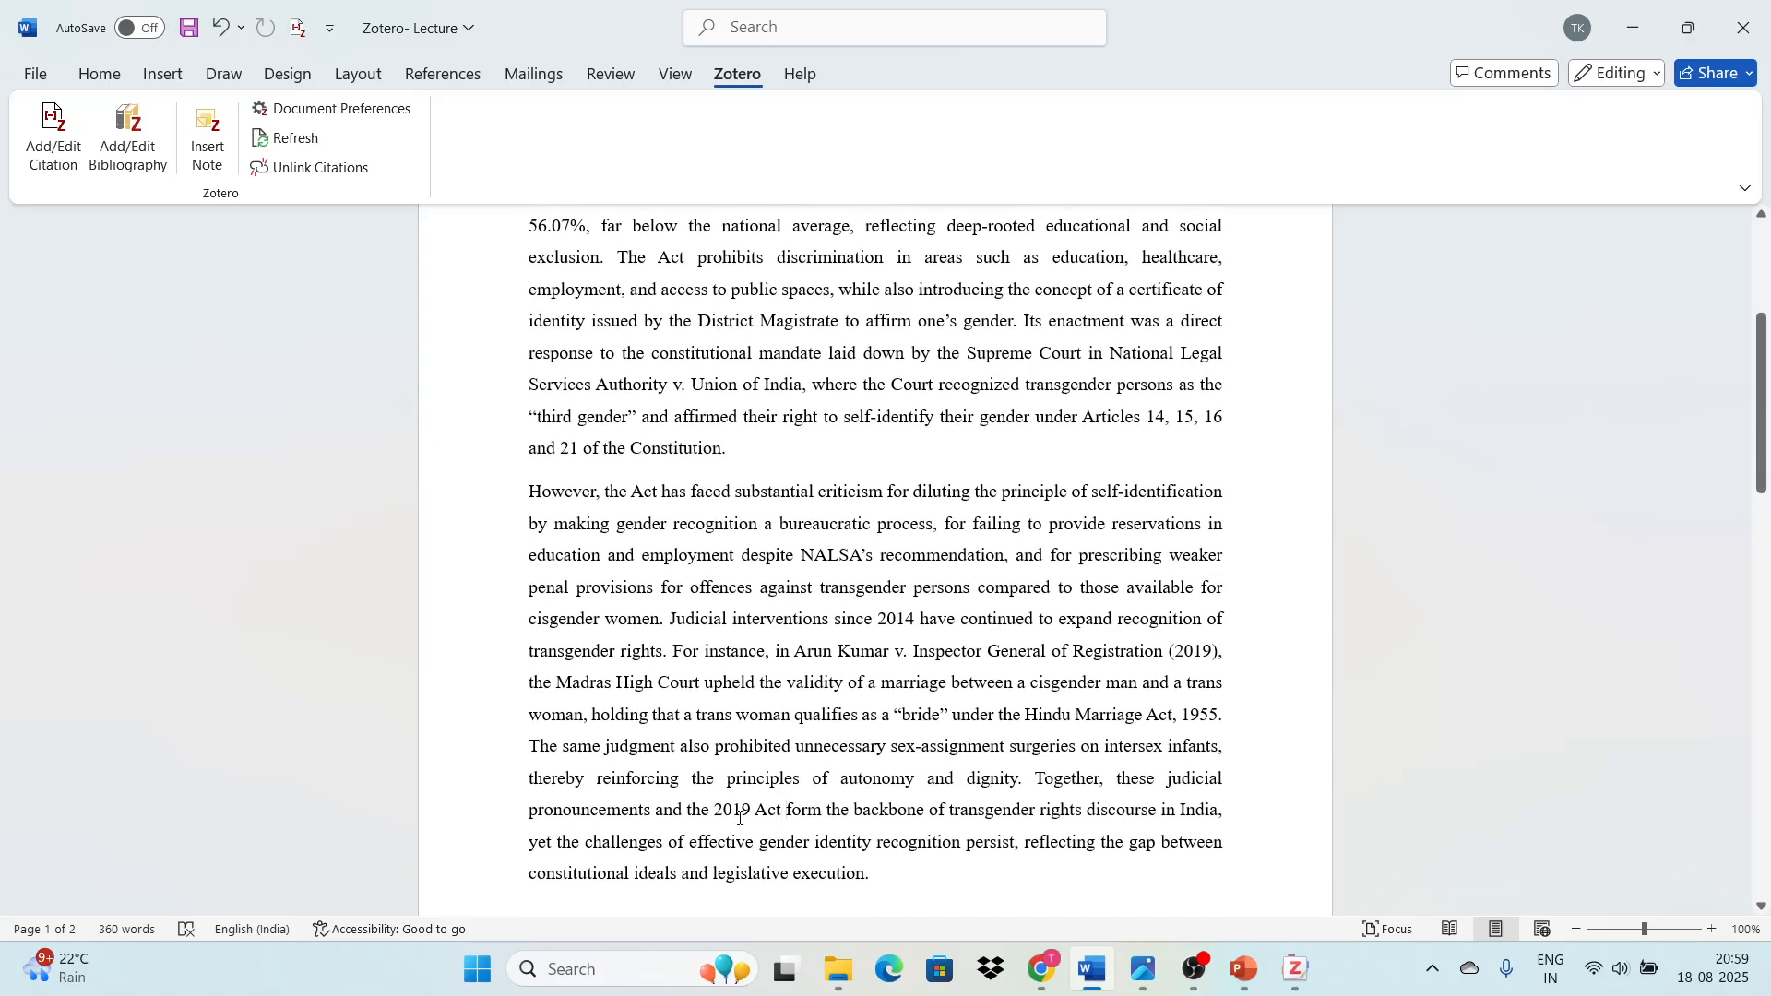
- Cite Transgender Persons (Protection of Rights) Act, 2019 at "2019 Act" in the second paragraph using Classic View, and check the new footnote
{"action": "left_click_drag", "start_coordinate": [740, 815], "coordinate": [784, 812]}
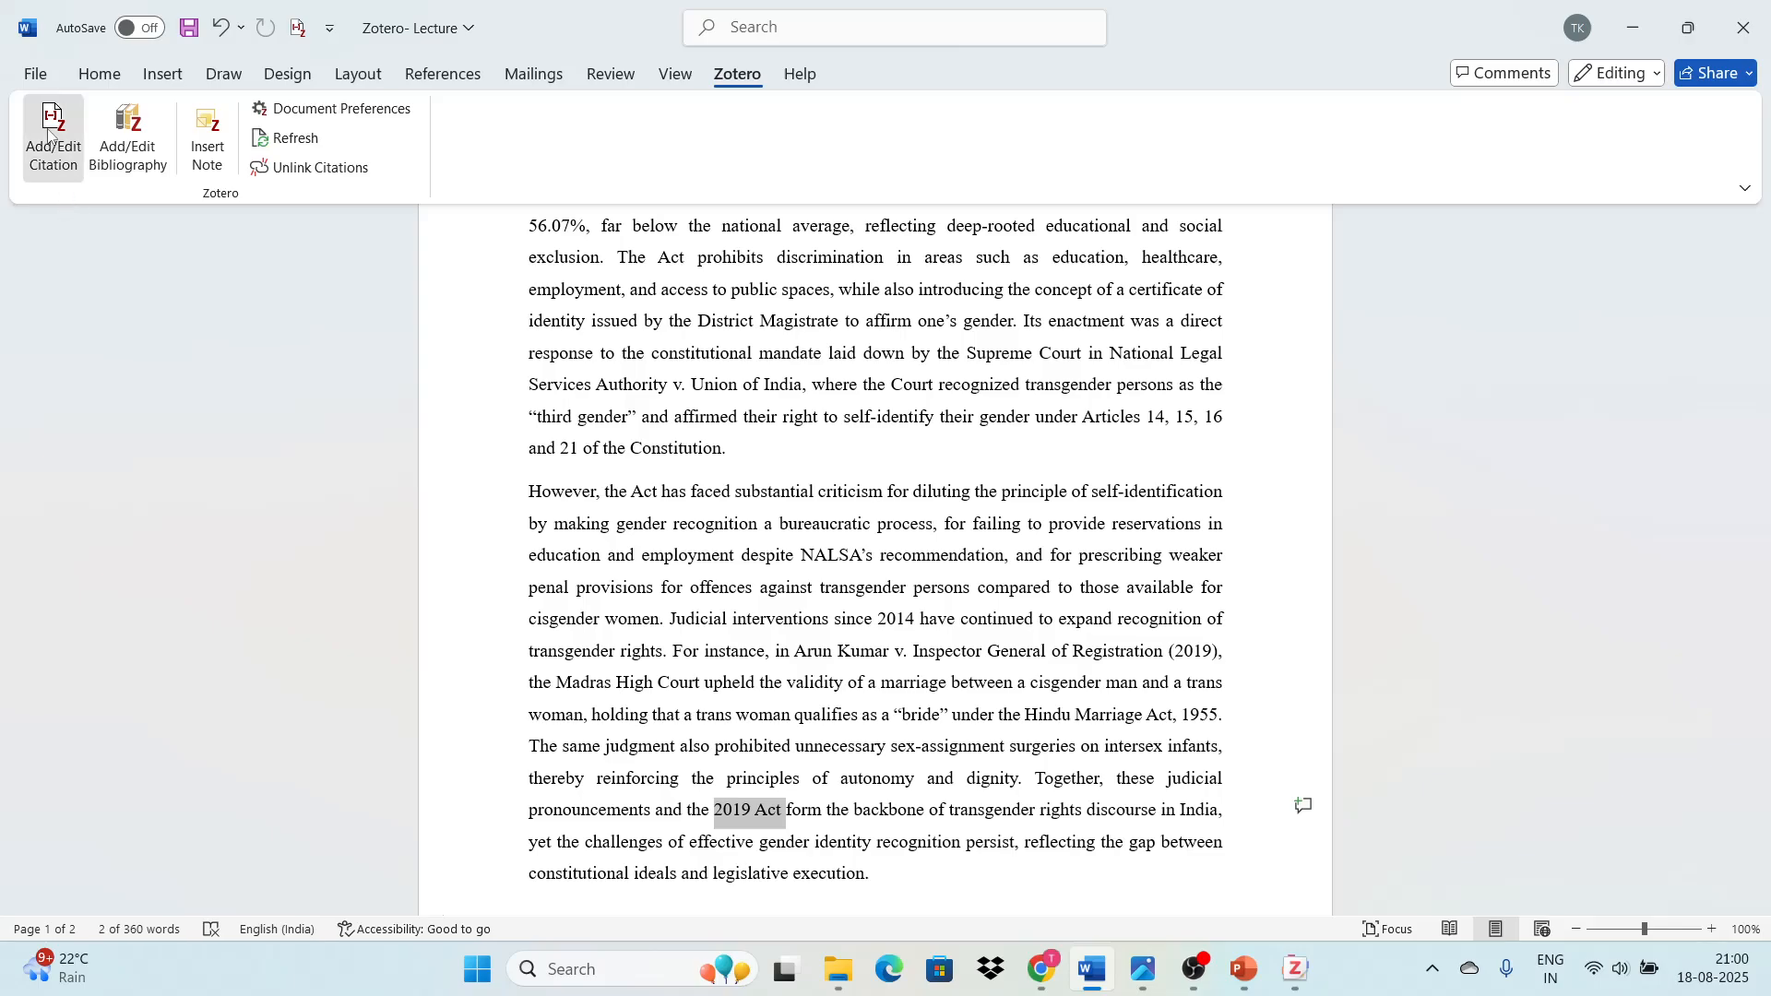
{"action": "left_click", "coordinate": [51, 134]}
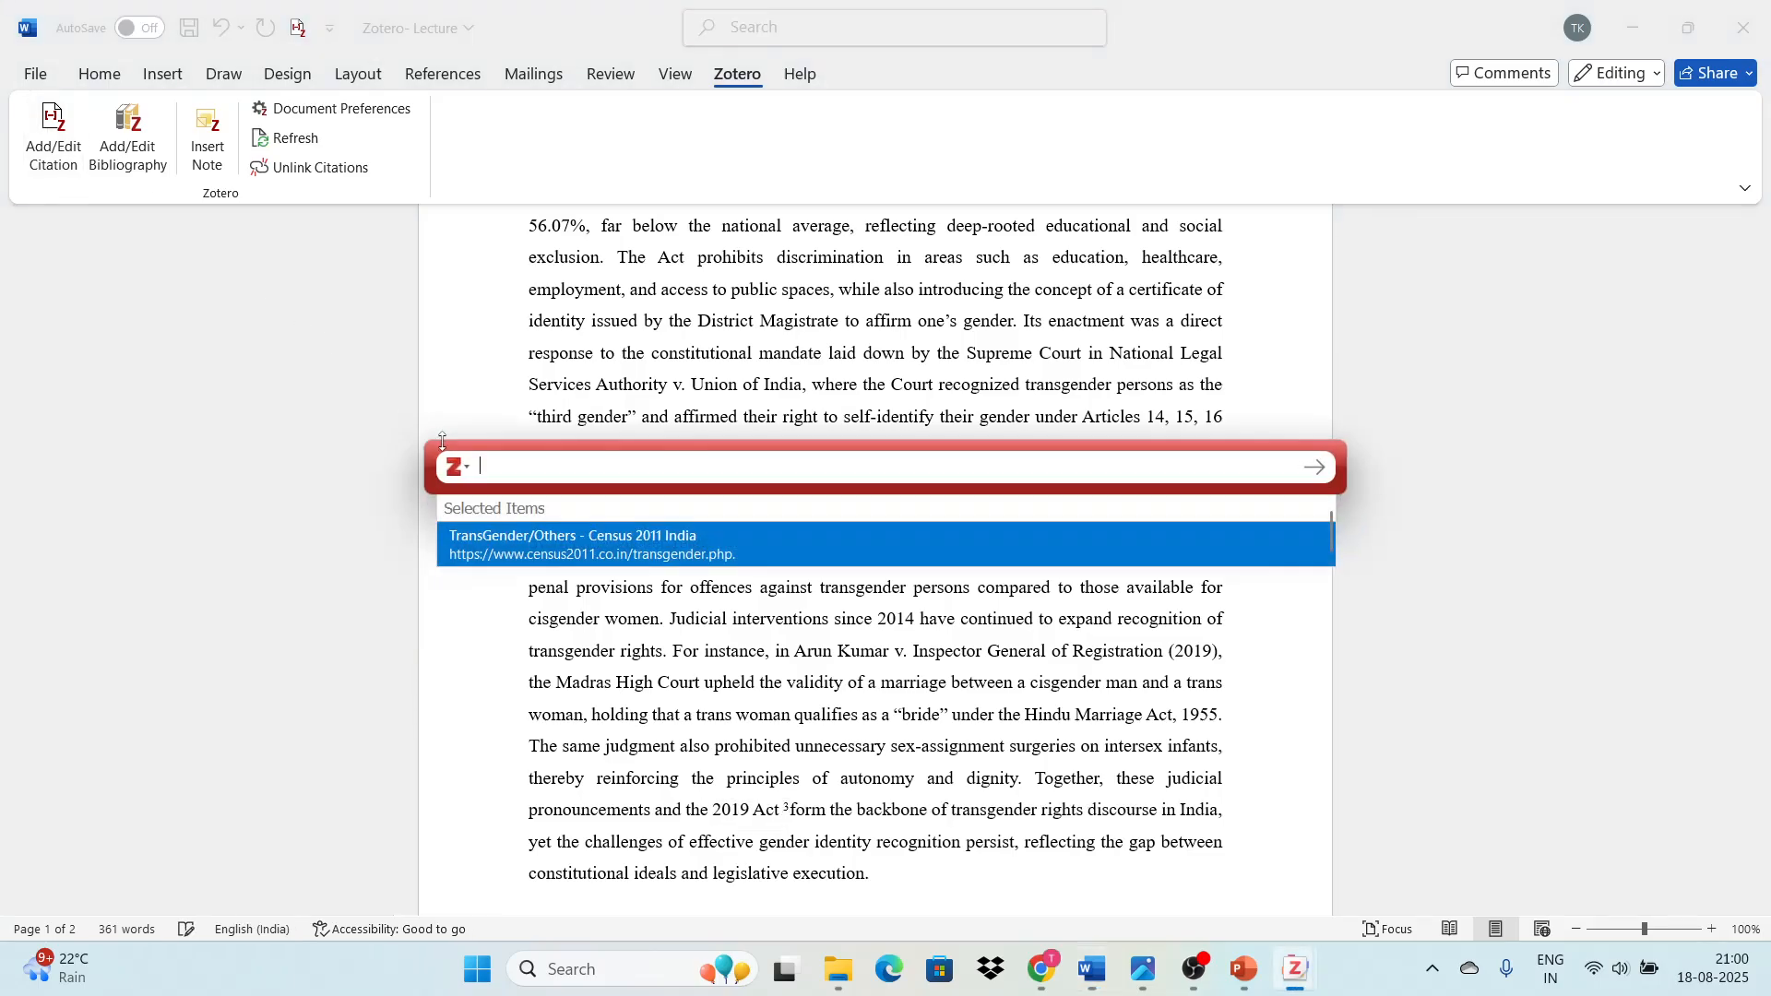
{"action": "left_click", "coordinate": [455, 467]}
{"action": "left_click", "coordinate": [477, 504]}
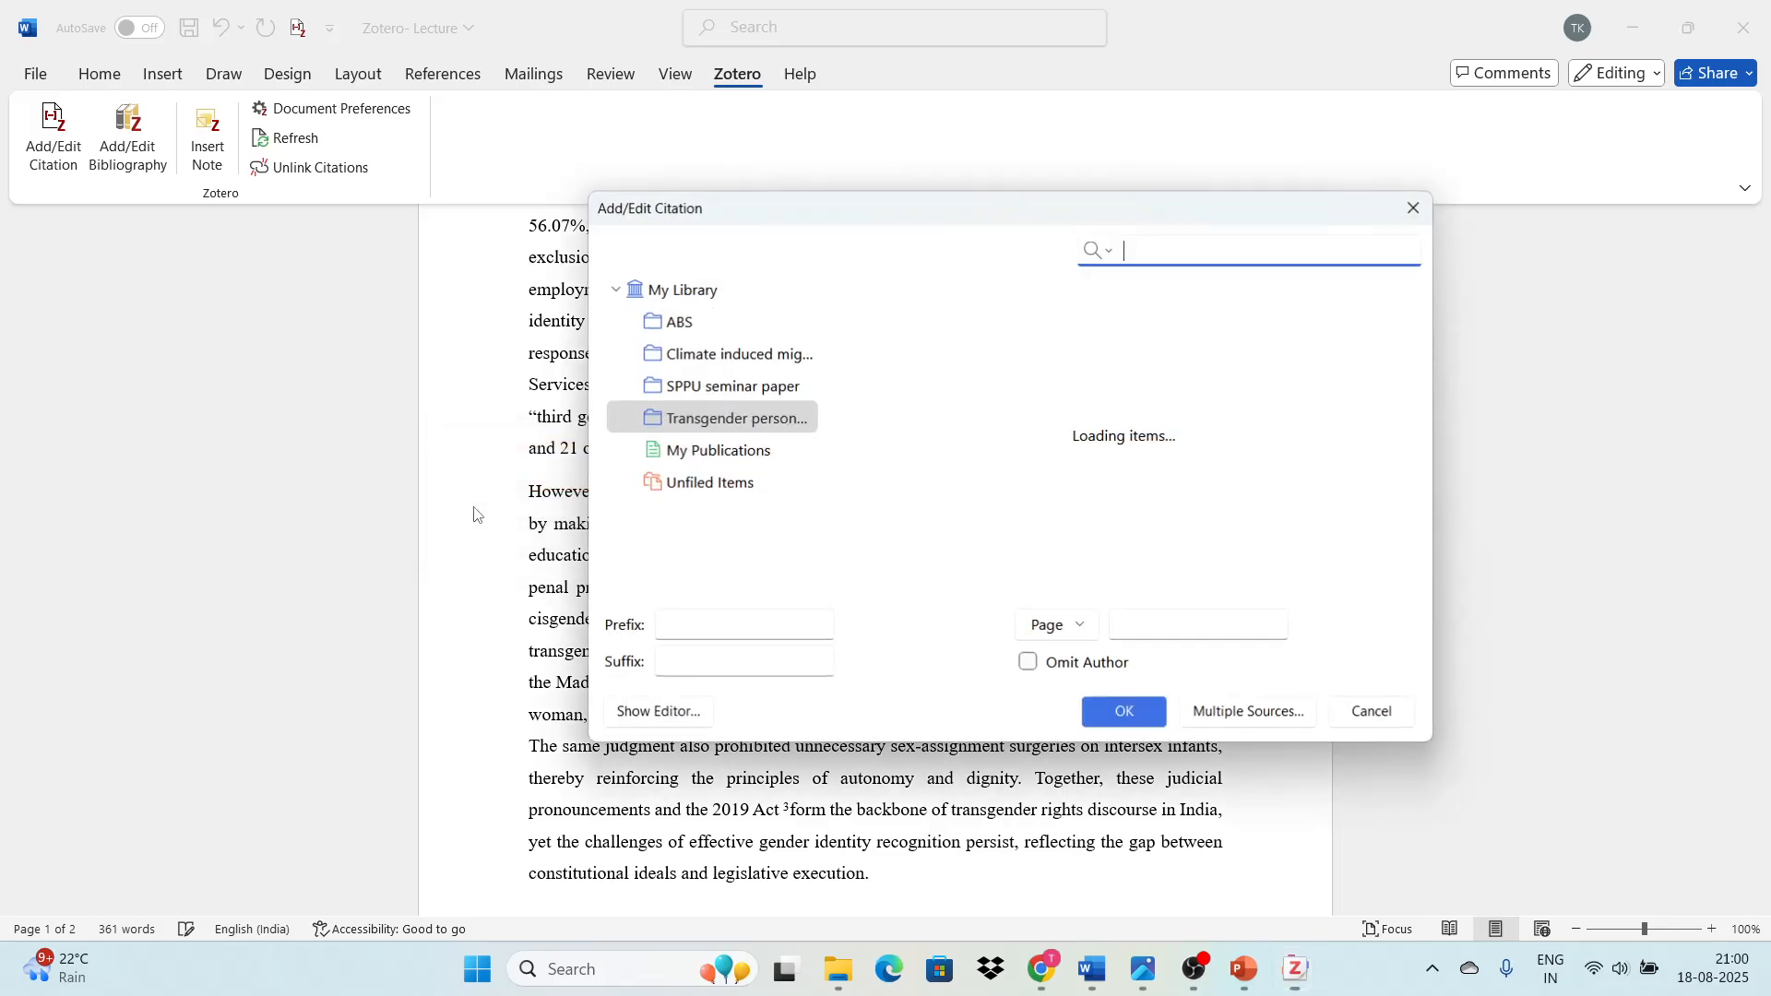
{"action": "left_click", "coordinate": [1070, 364]}
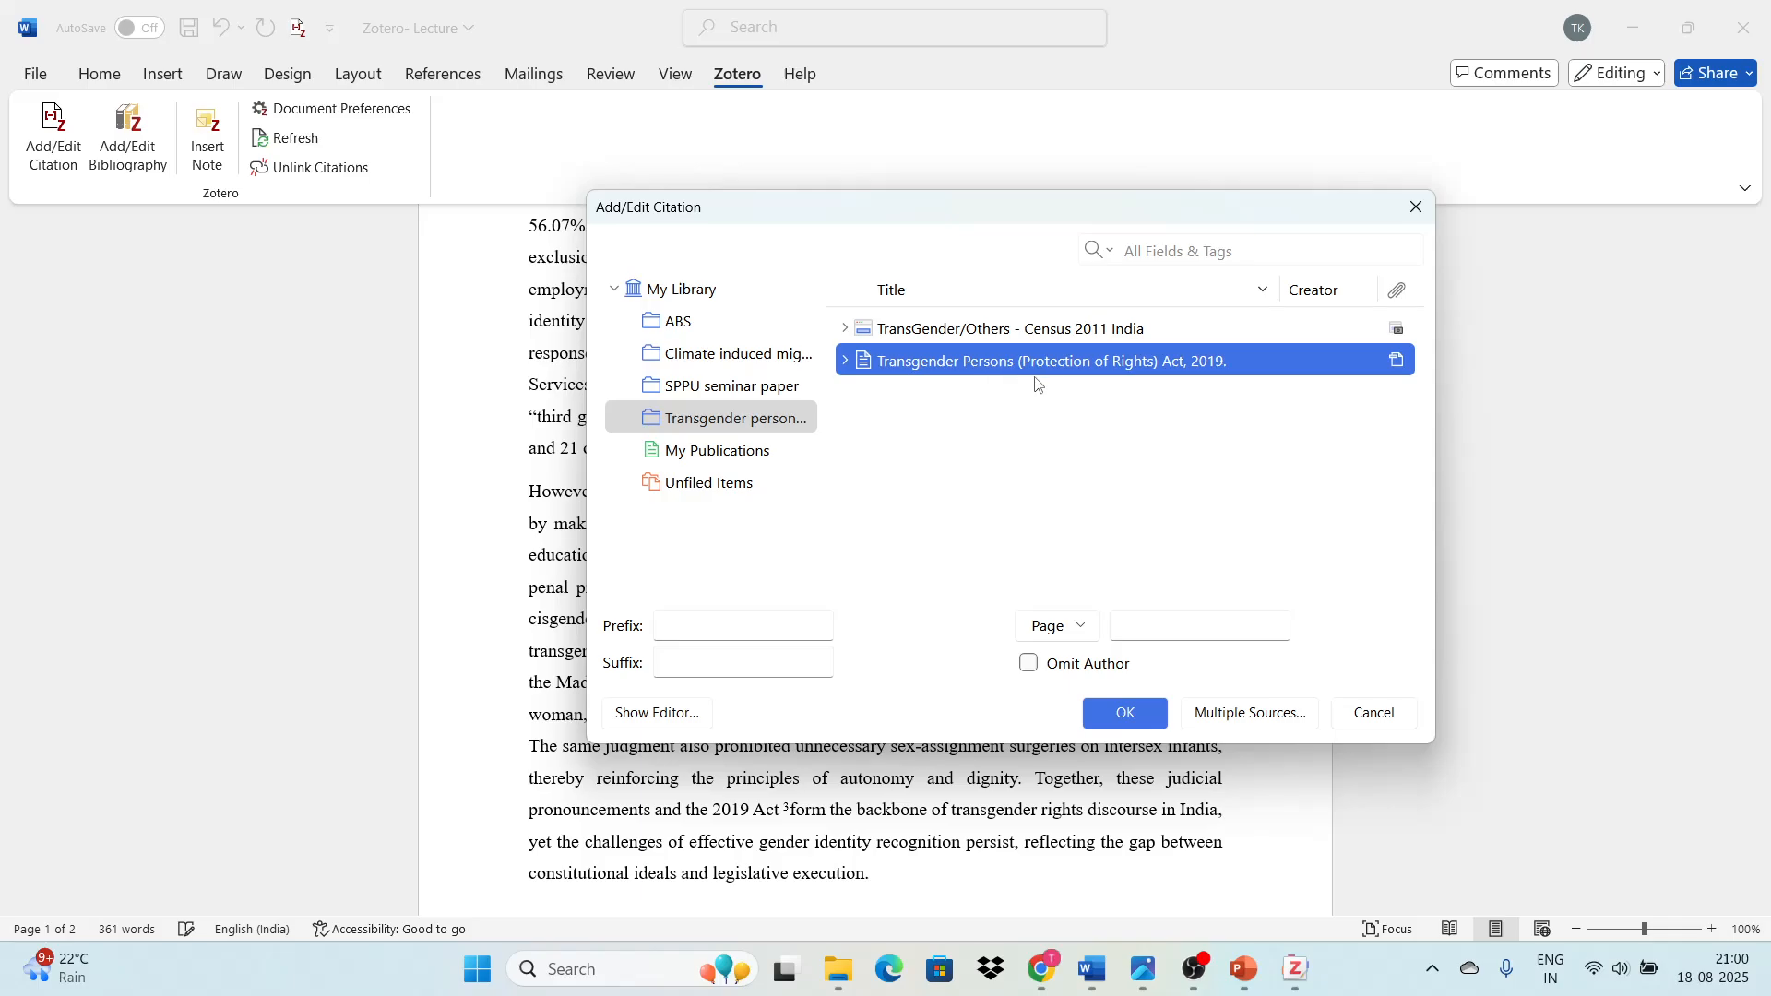
{"action": "left_click", "coordinate": [1126, 713]}
{"action": "scroll", "coordinate": [1140, 713], "scroll_direction": "down", "scroll_amount": 5}
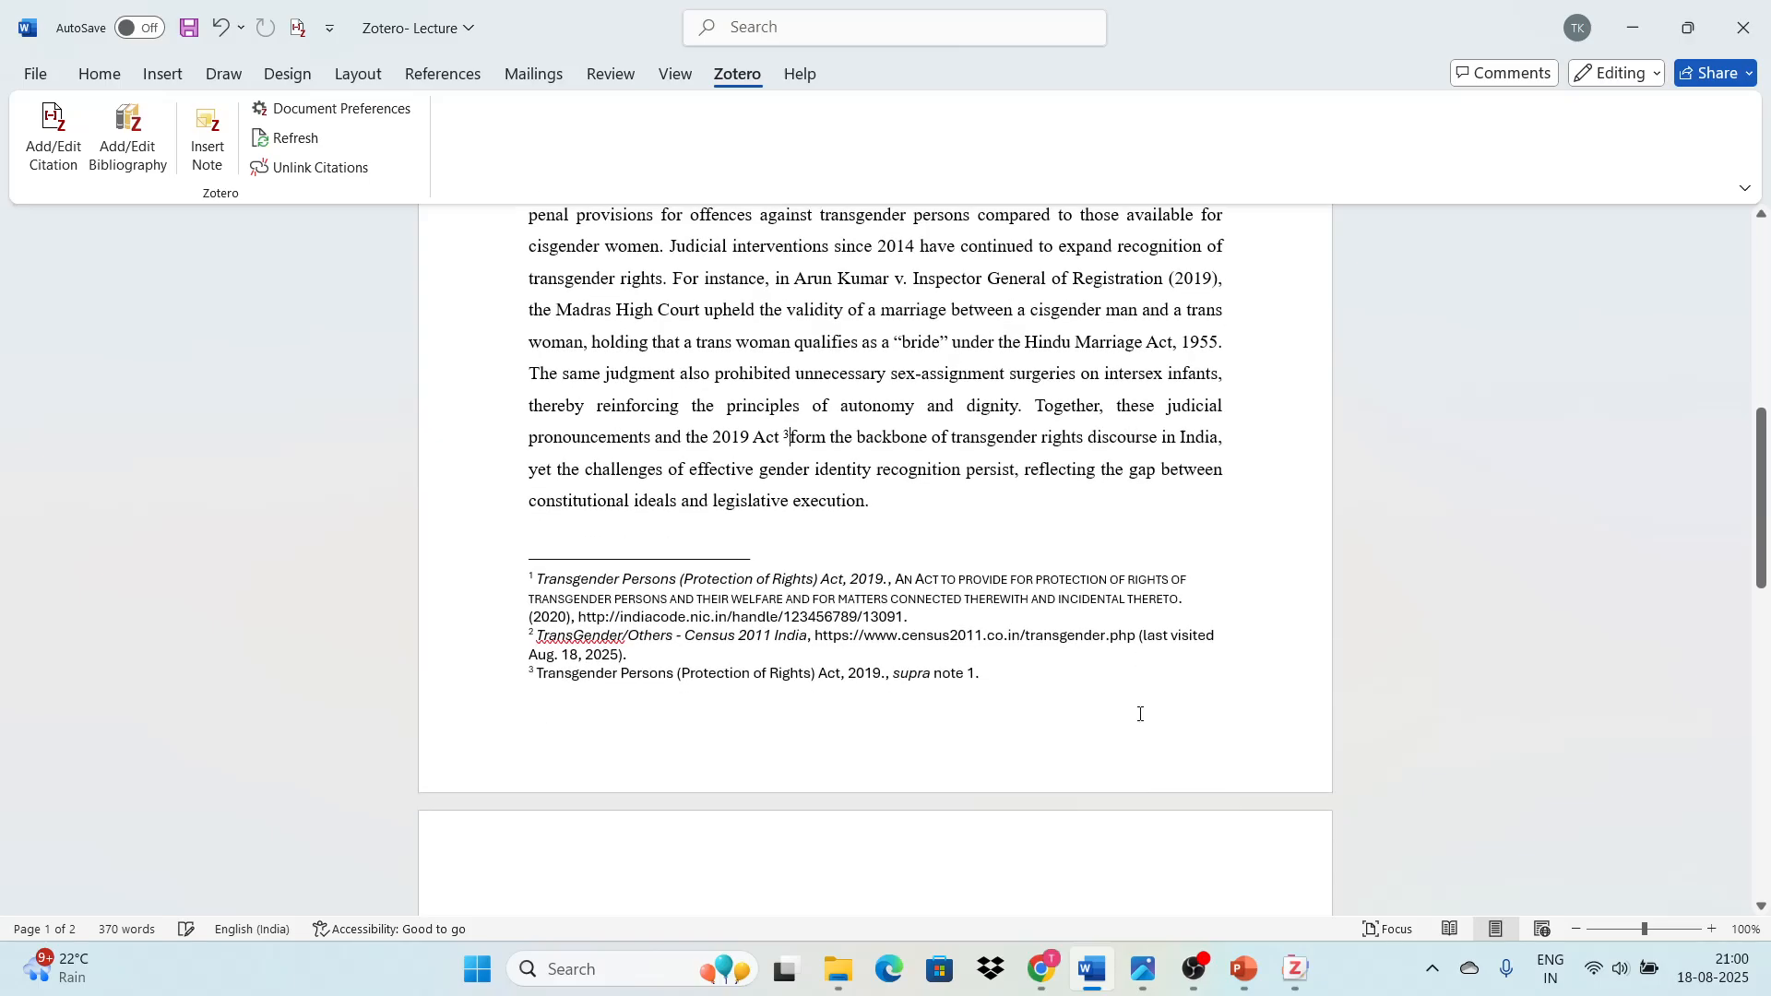
{"action": "scroll", "coordinate": [1140, 713], "scroll_direction": "down", "scroll_amount": 1}
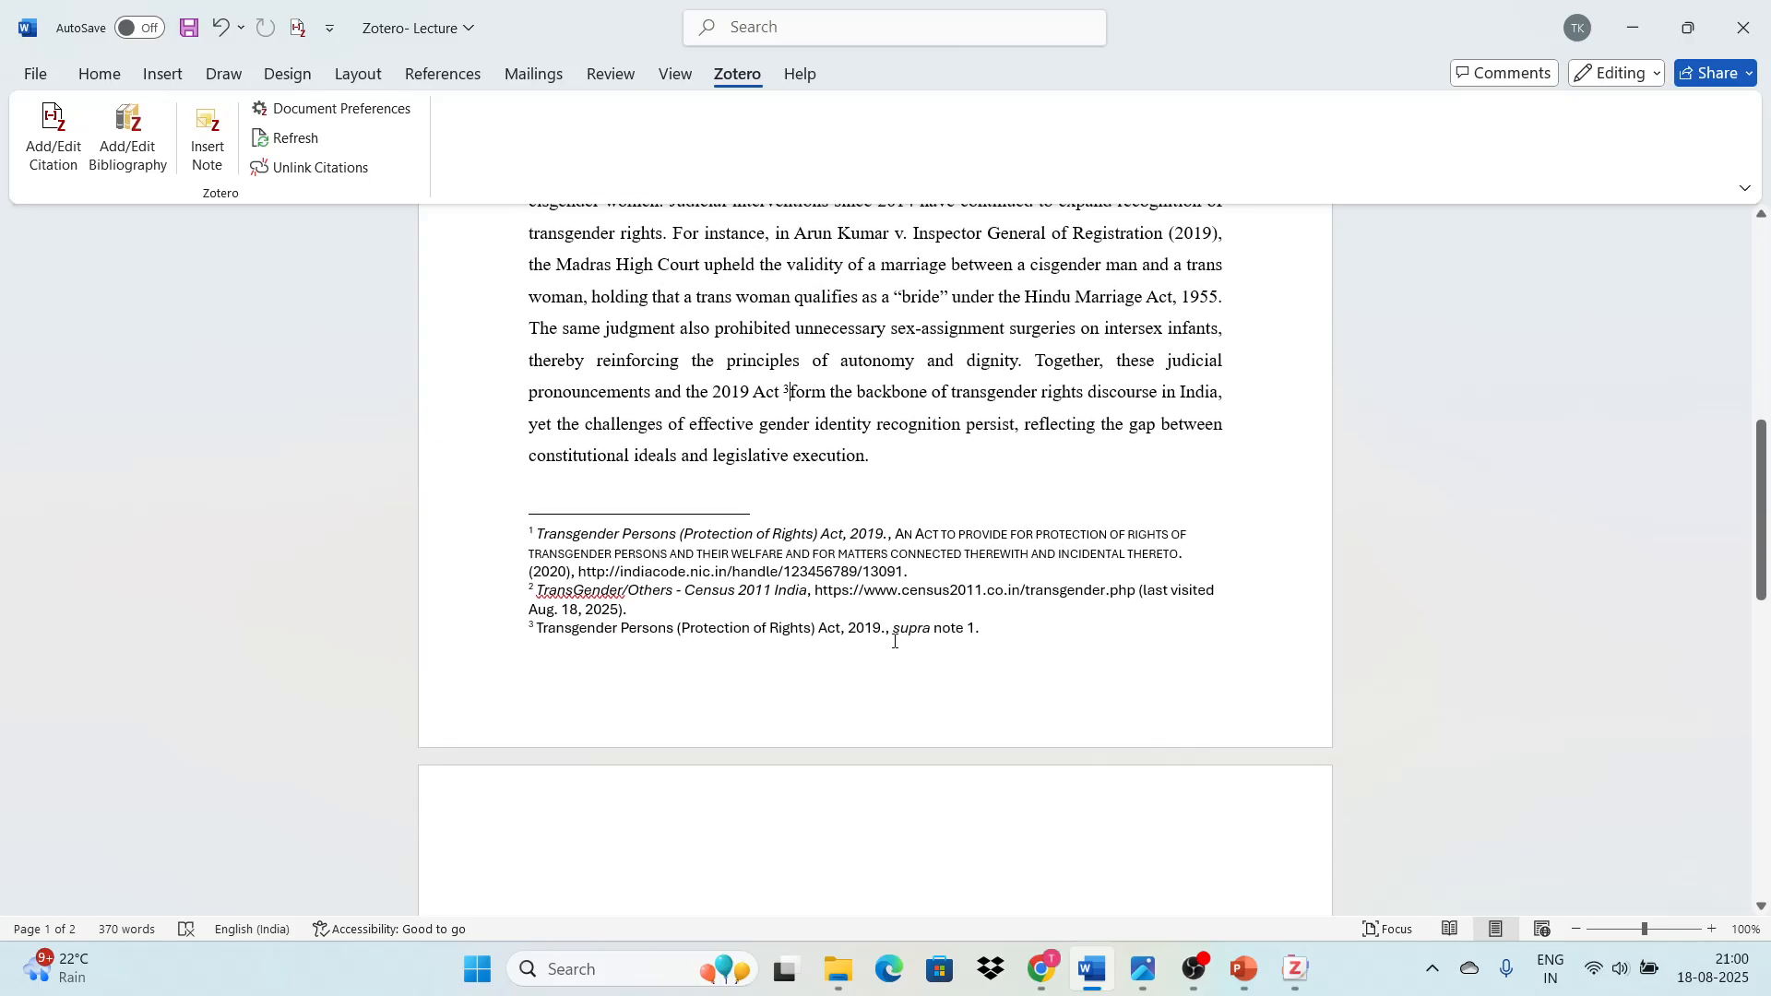
- Compare the short-form repeat citation in footnote 3 with the full citation of the same Act in footnote 1
{"action": "triple_click", "coordinate": [905, 634]}
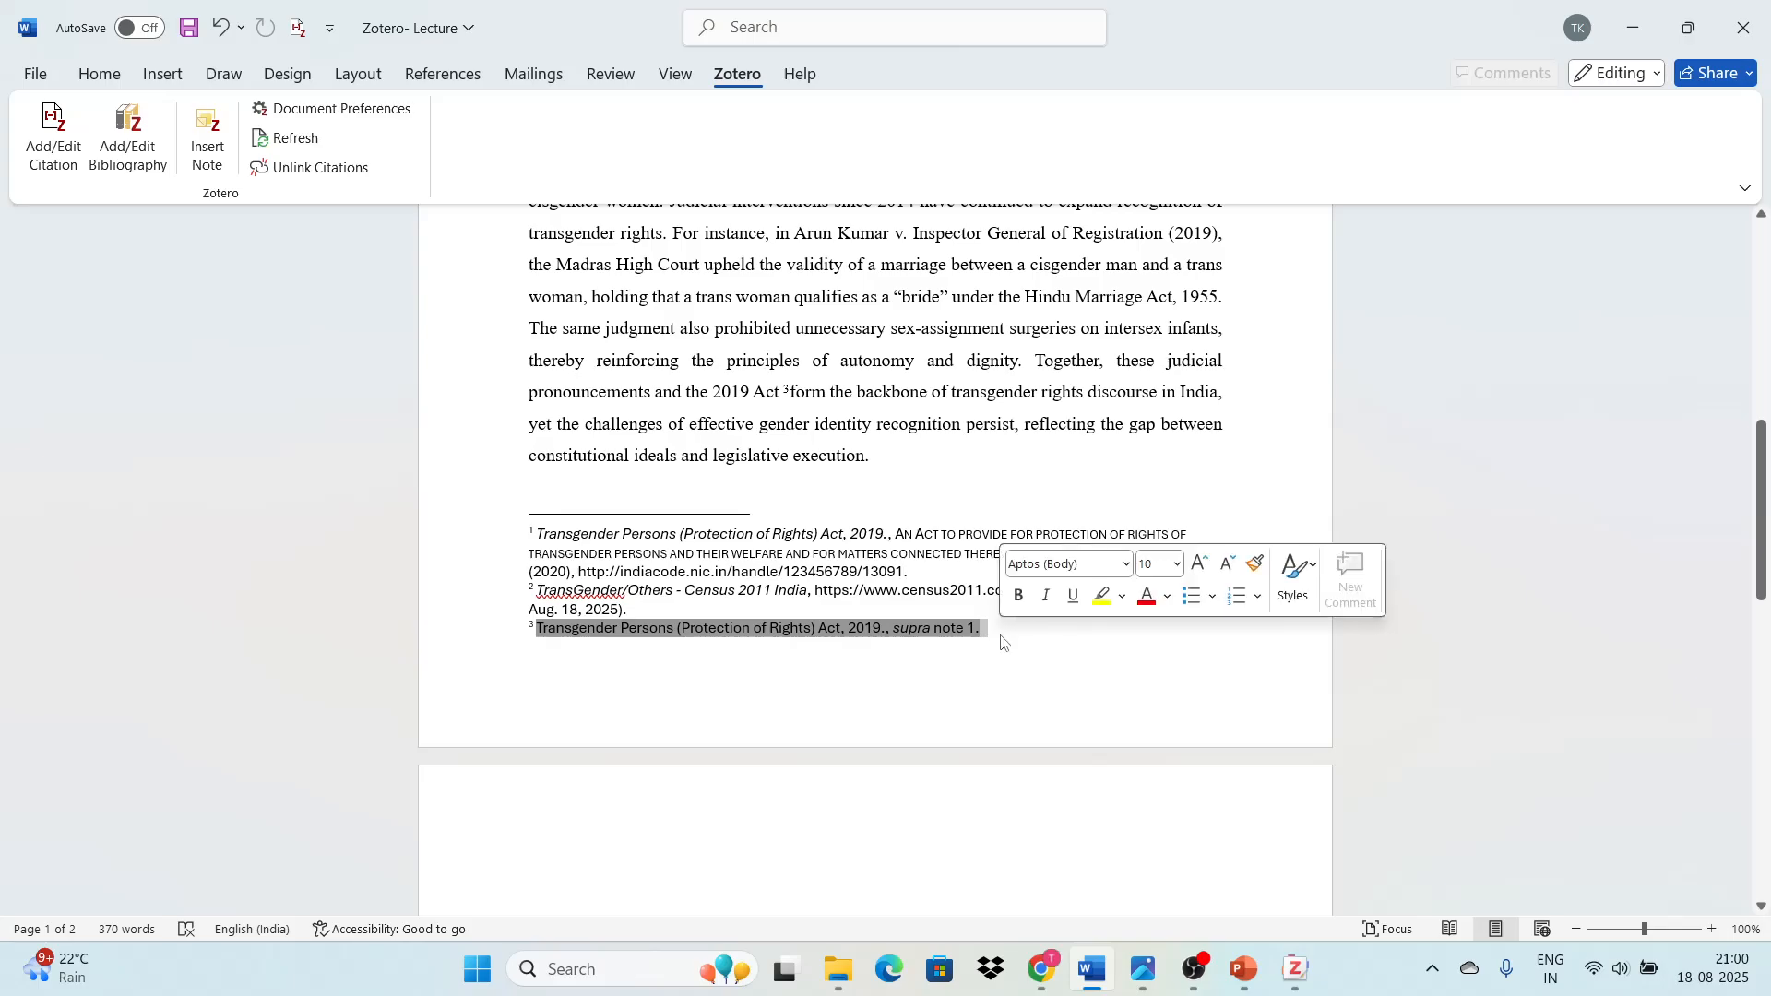
{"action": "left_click", "coordinate": [1002, 636]}
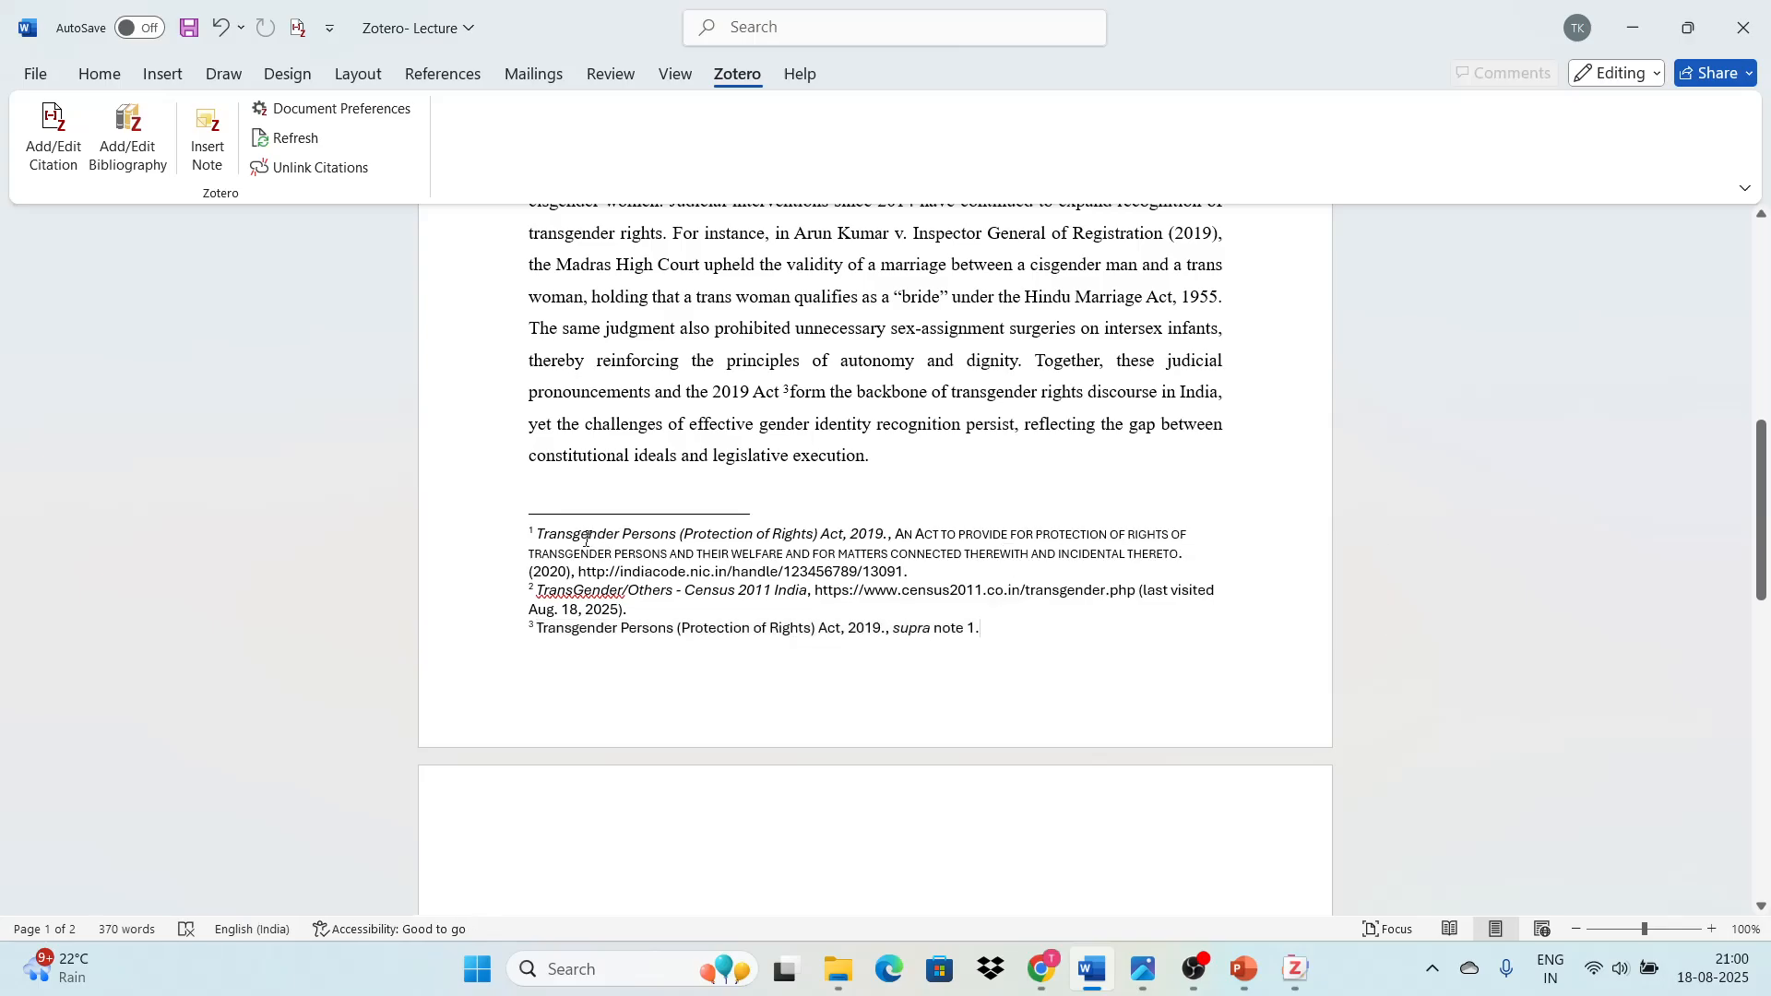
{"action": "left_click_drag", "start_coordinate": [537, 536], "coordinate": [937, 583]}
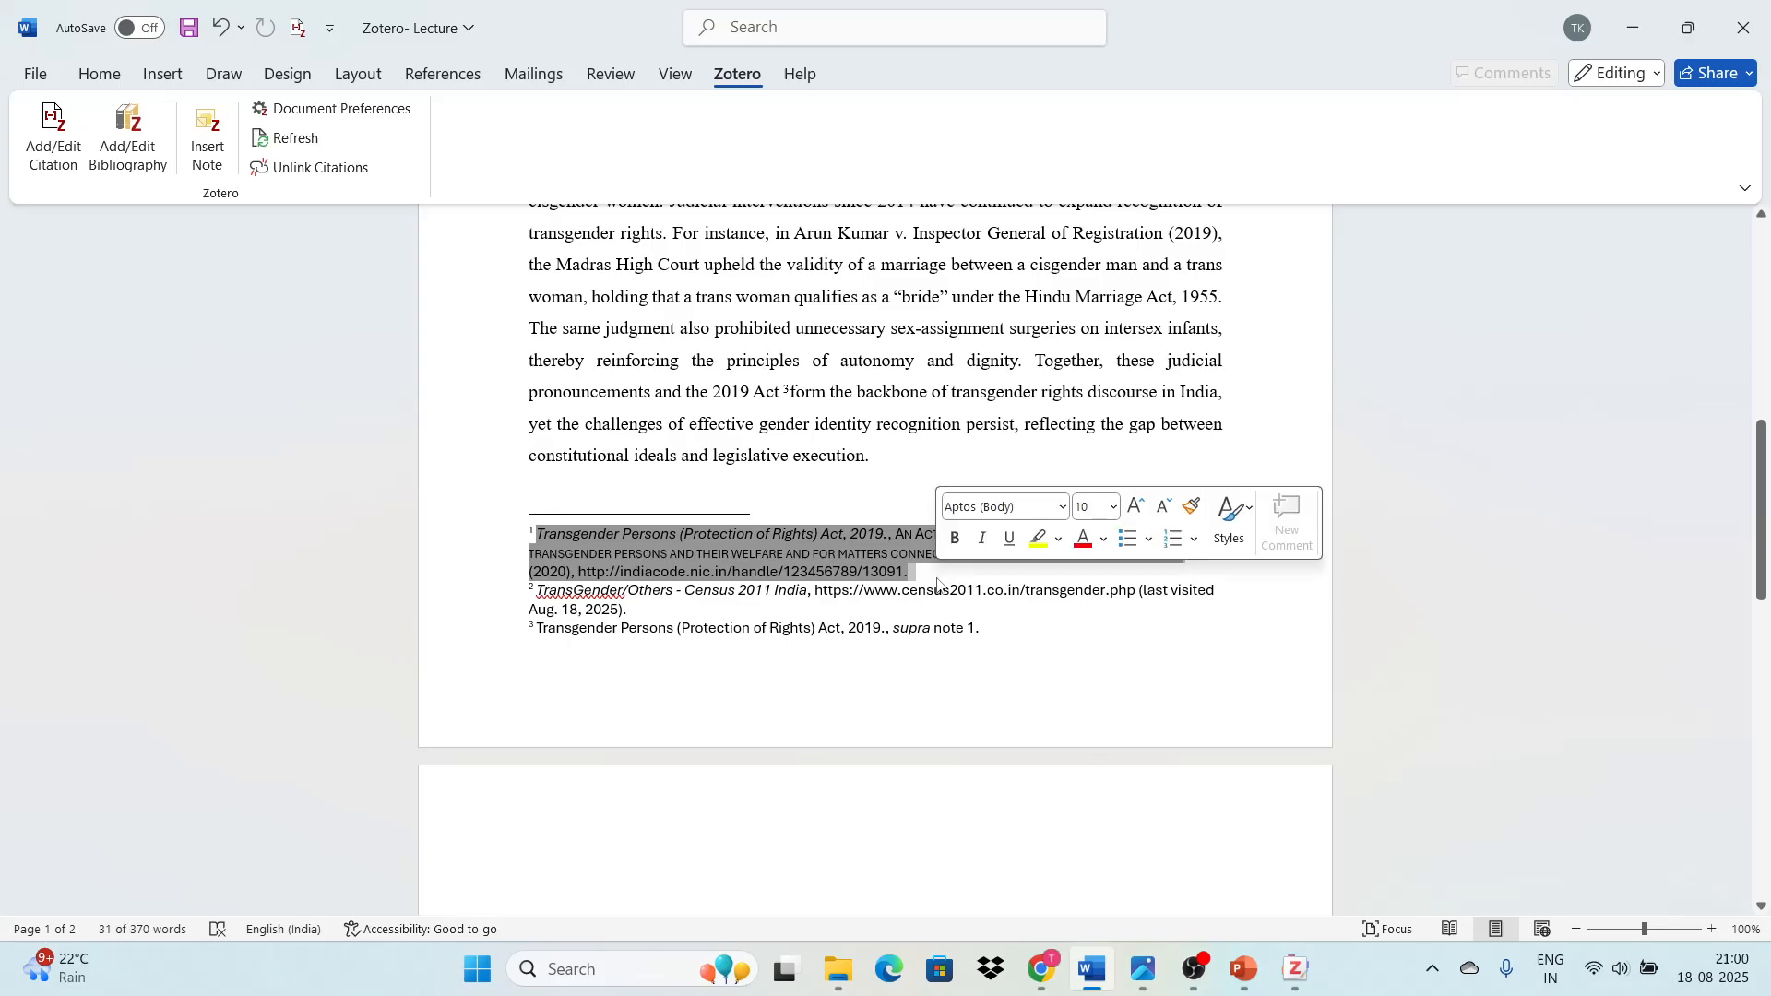
{"action": "left_click", "coordinate": [1000, 647]}
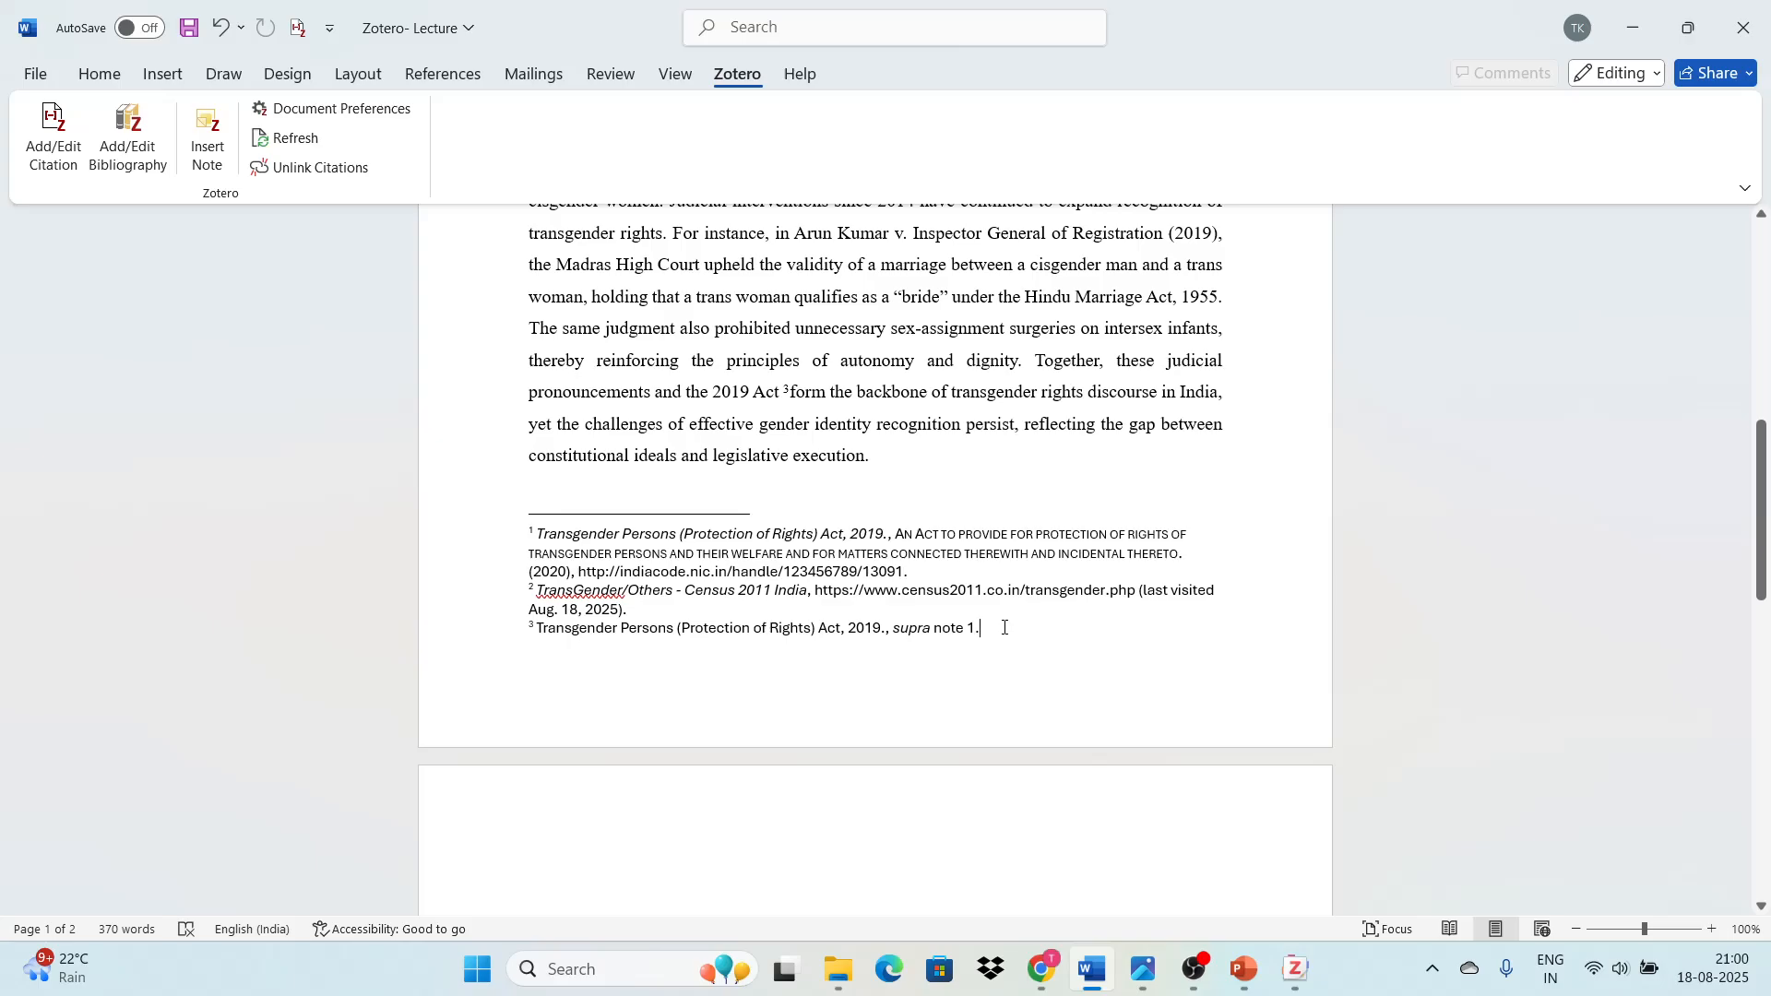
{"action": "left_click_drag", "start_coordinate": [535, 628], "coordinate": [996, 636]}
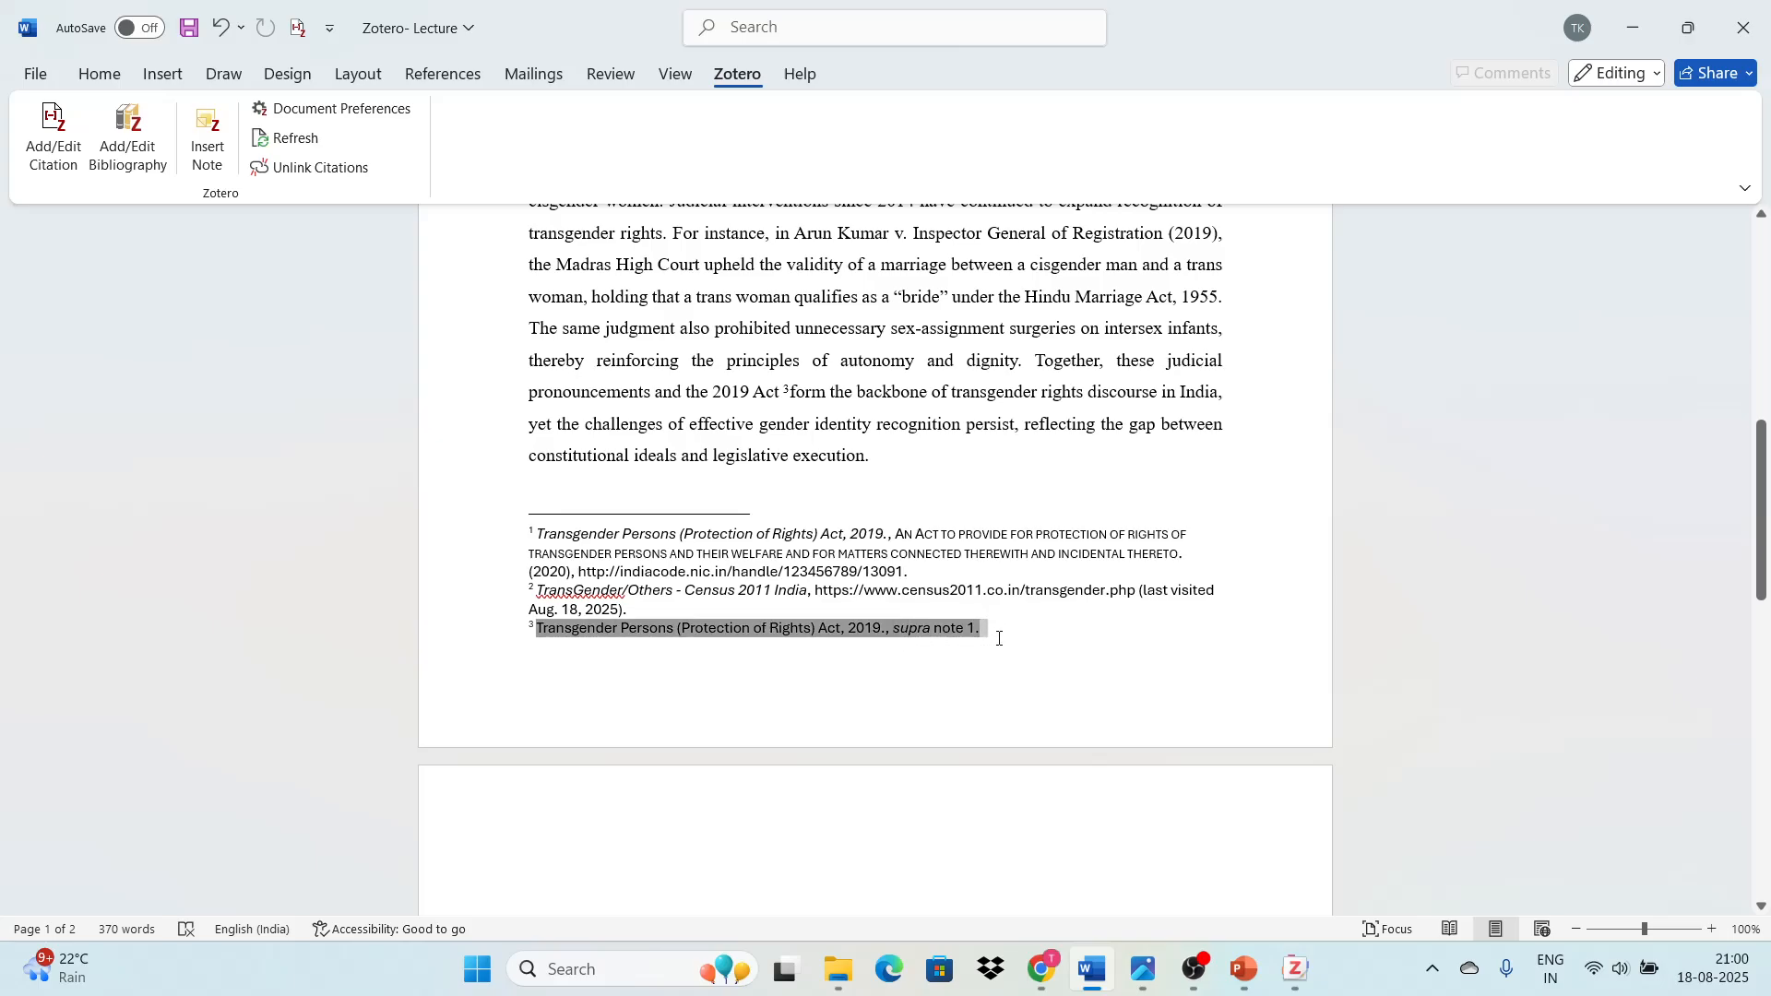
{"action": "left_click", "coordinate": [998, 638]}
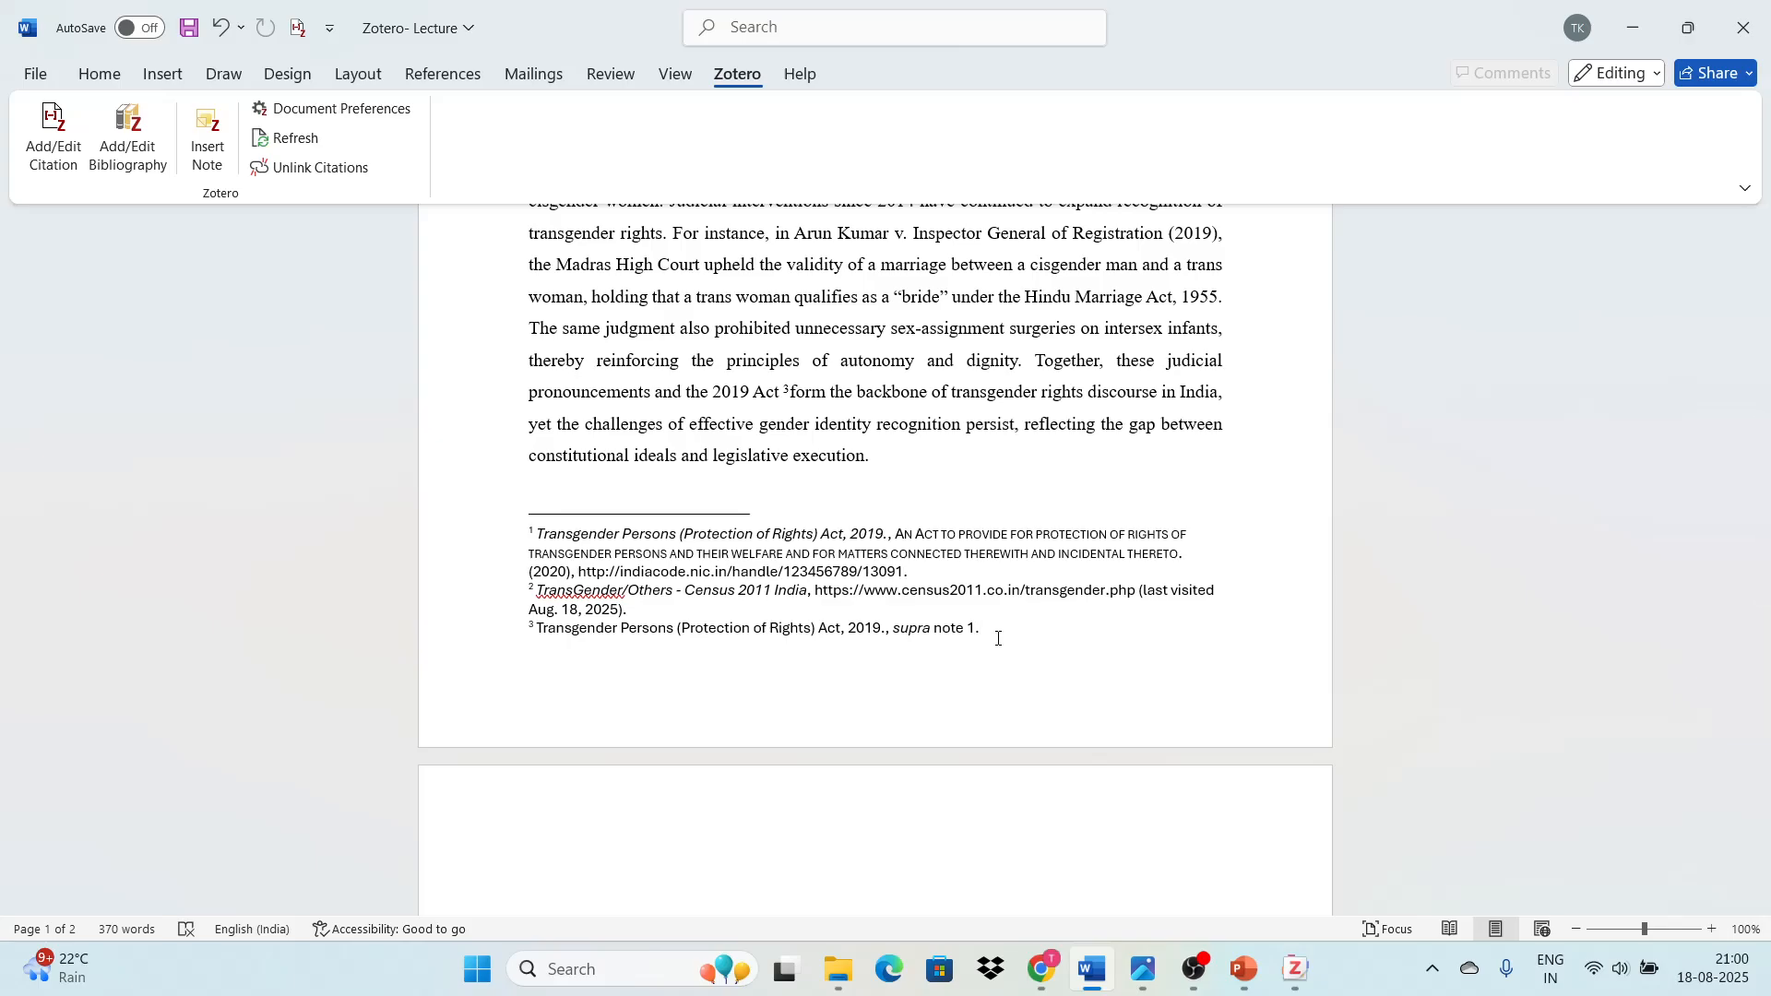
{"action": "scroll", "coordinate": [998, 638], "scroll_direction": "up", "scroll_amount": 10}
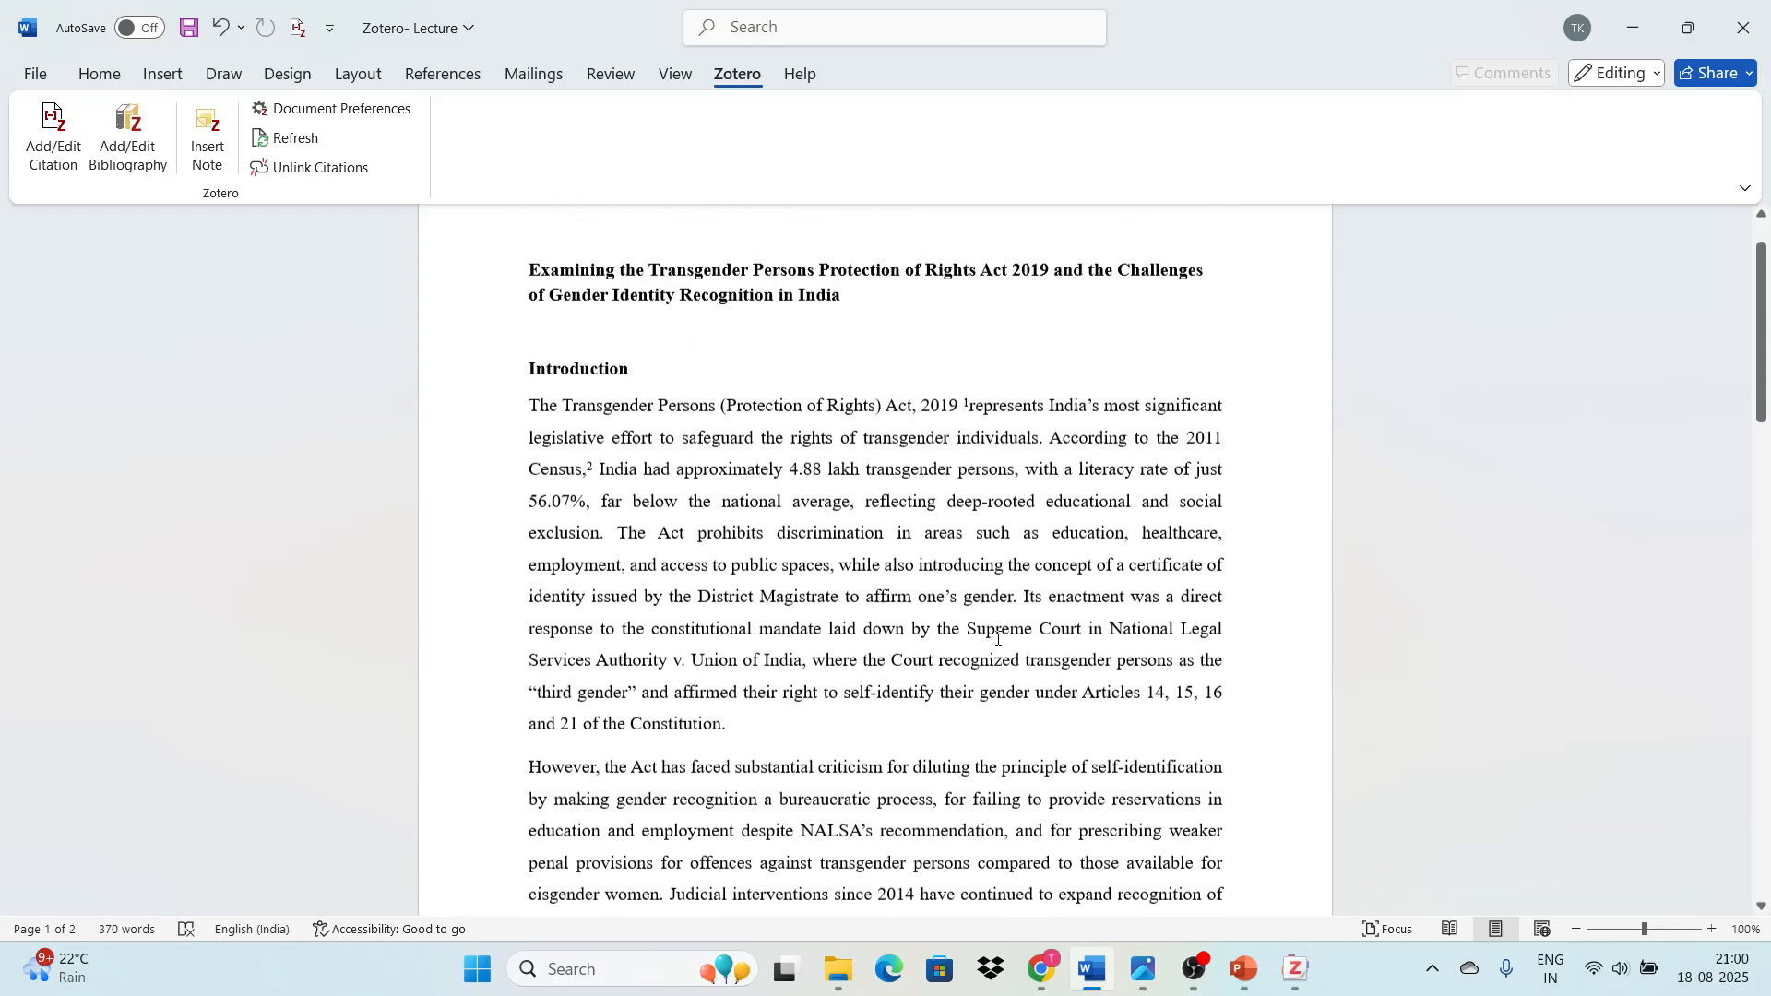
- Switch to Zotero, open the ABS collection, and look through its saved sources
{"action": "key", "text": "alt+Tab"}
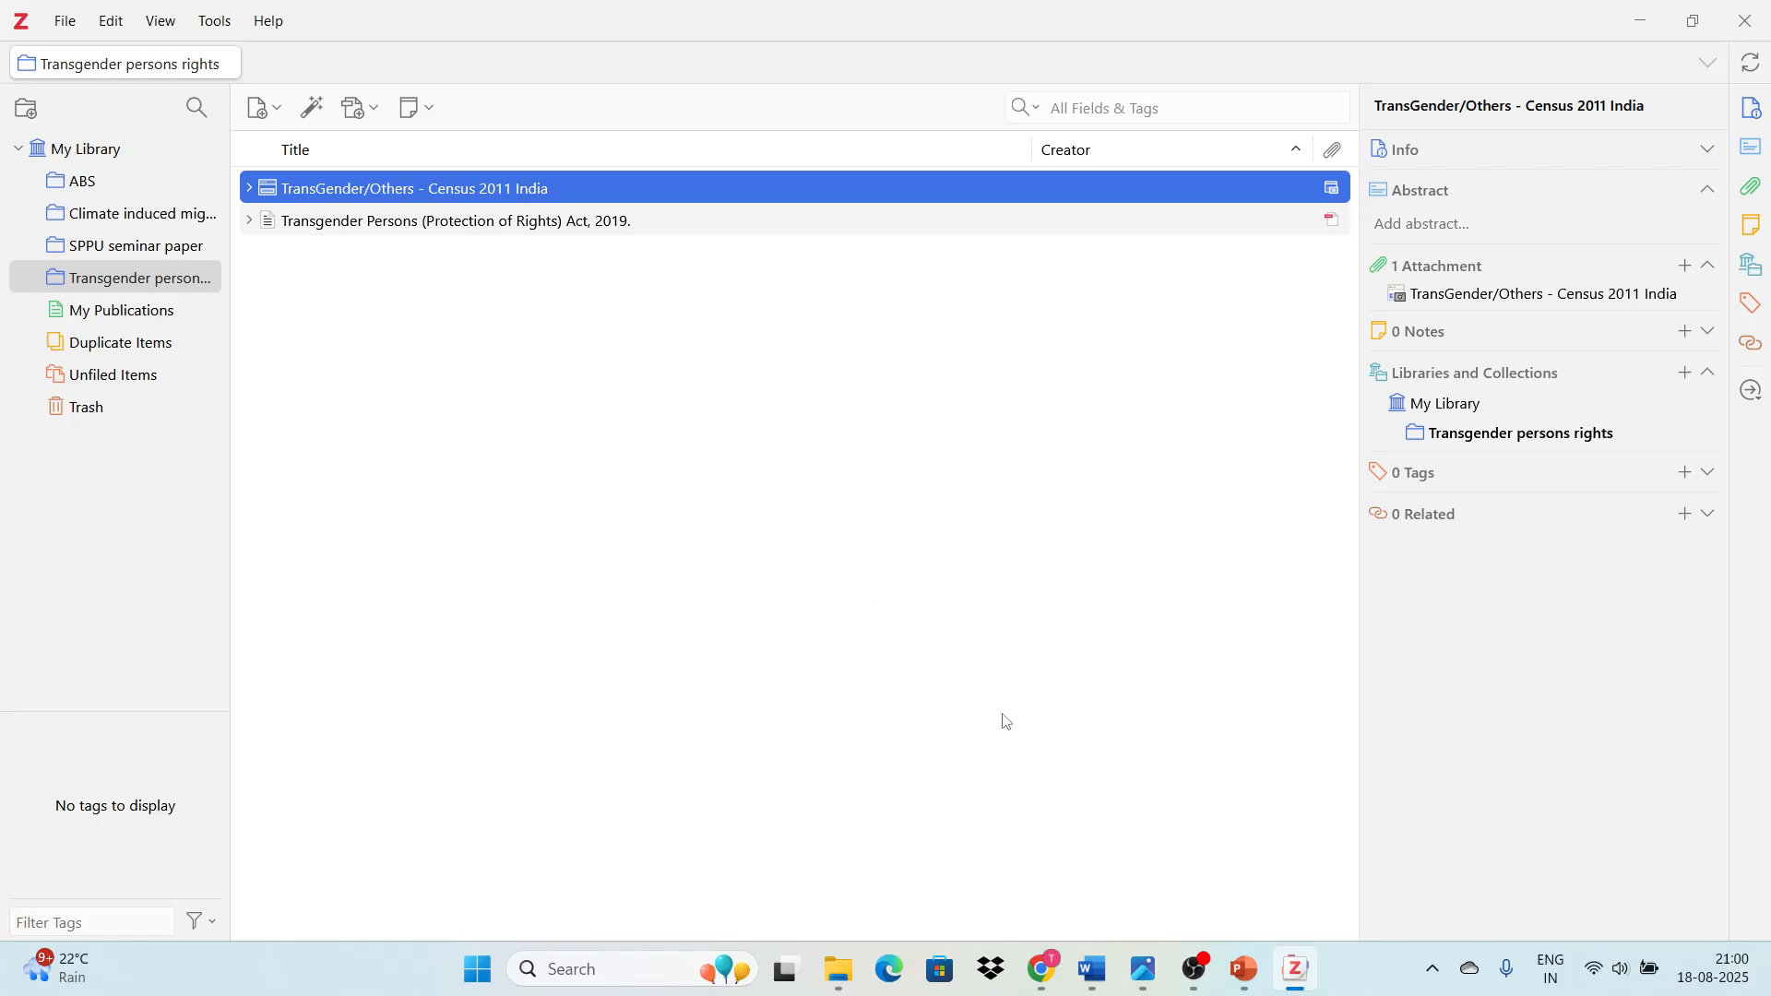
{"action": "left_click", "coordinate": [738, 224]}
{"action": "left_click", "coordinate": [606, 189]}
{"action": "left_click", "coordinate": [127, 183]}
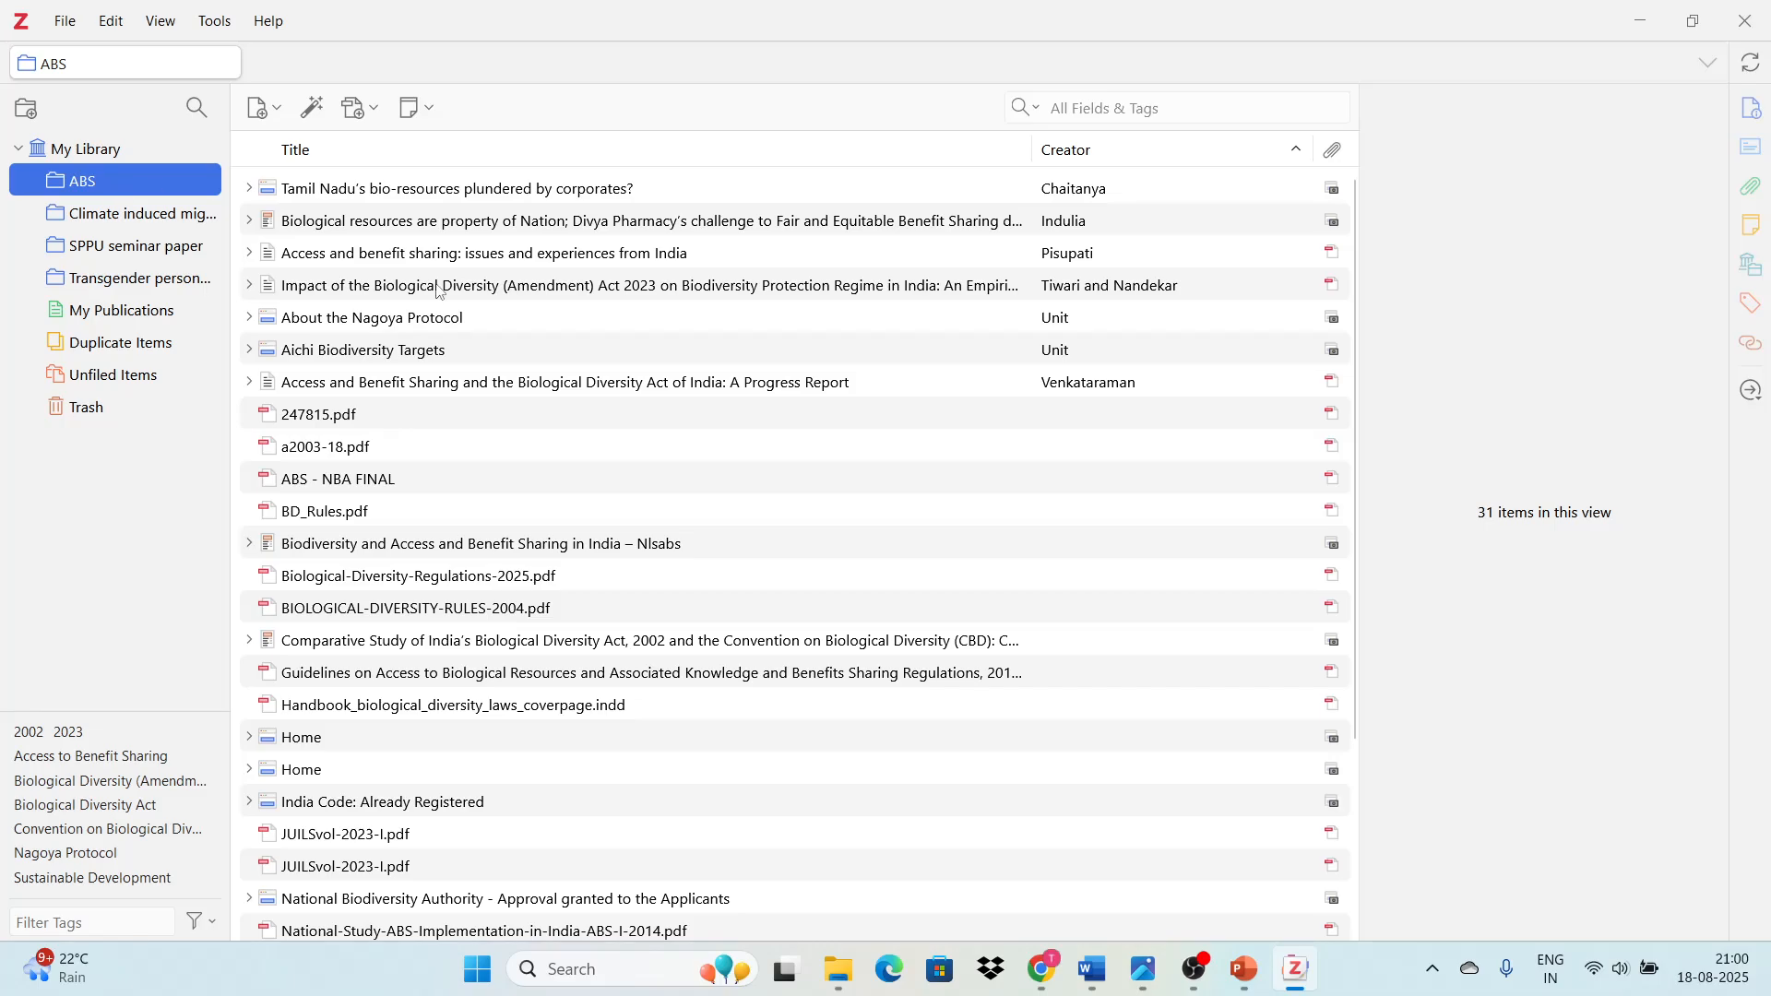
{"action": "scroll", "coordinate": [778, 584], "scroll_direction": "down", "scroll_amount": 3}
{"action": "scroll", "coordinate": [773, 581], "scroll_direction": "up", "scroll_amount": 3}
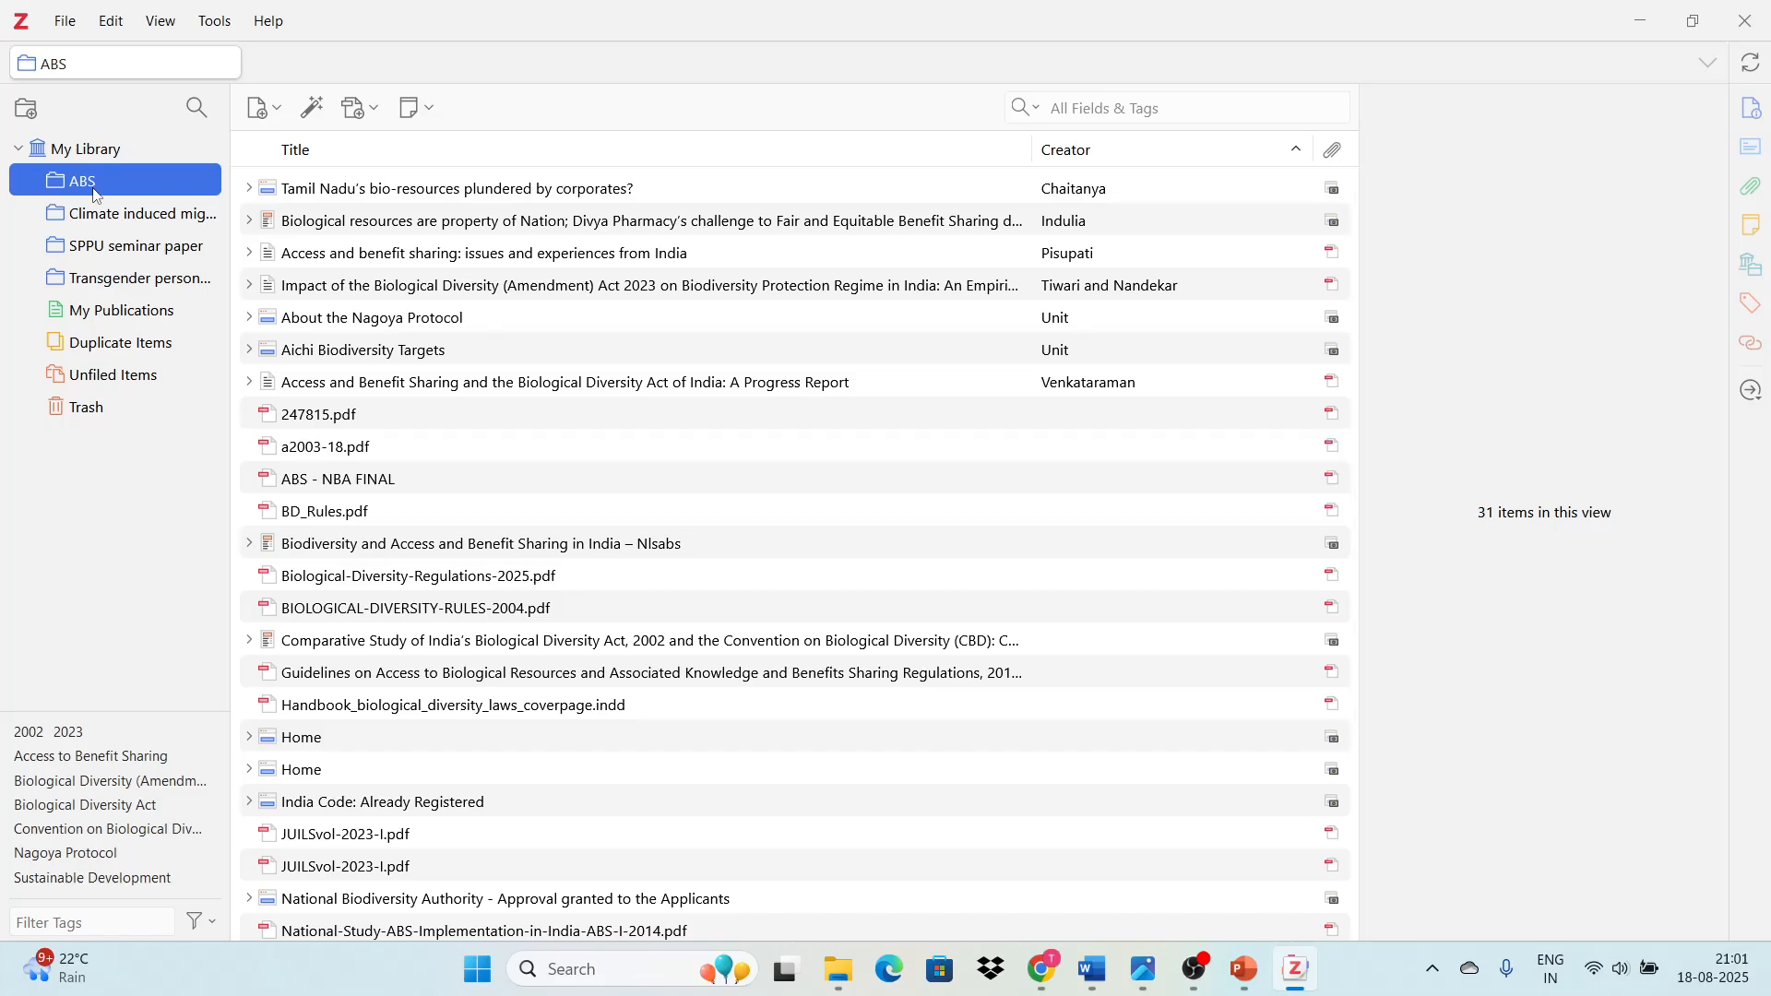
{"action": "scroll", "coordinate": [558, 522], "scroll_direction": "down", "scroll_amount": 3}
{"action": "scroll", "coordinate": [558, 524], "scroll_direction": "up", "scroll_amount": 3}
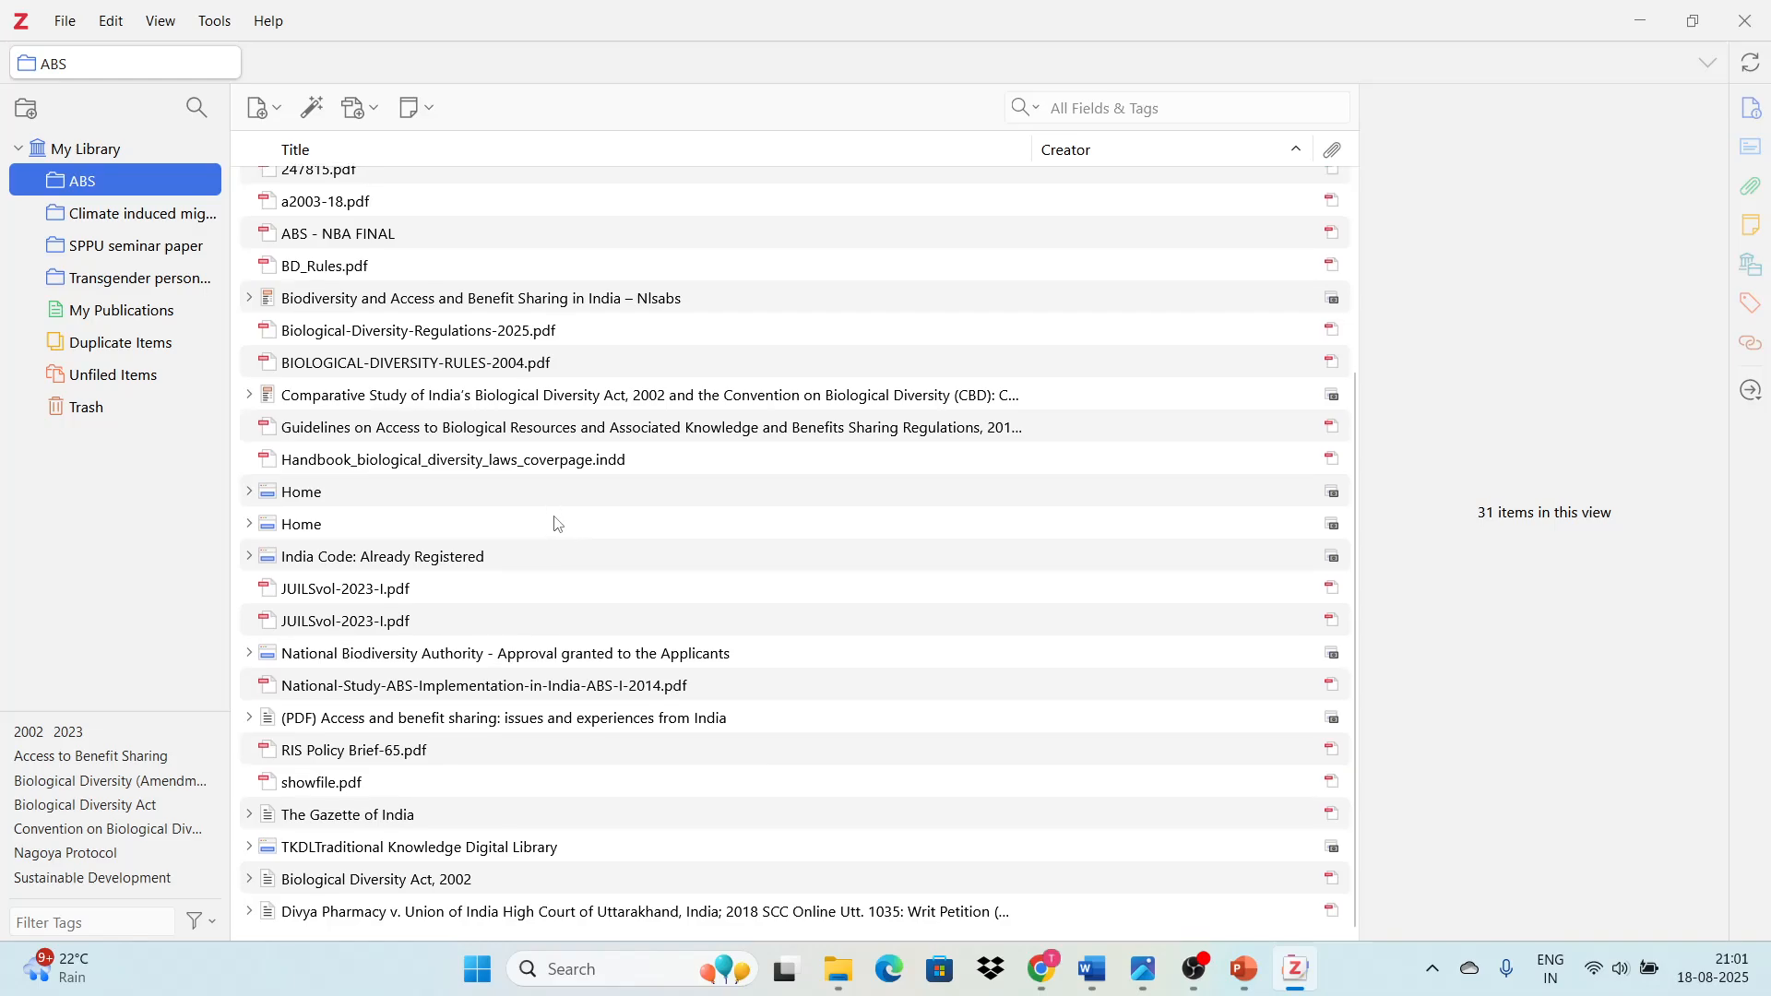
{"action": "scroll", "coordinate": [558, 523], "scroll_direction": "down", "scroll_amount": 1}
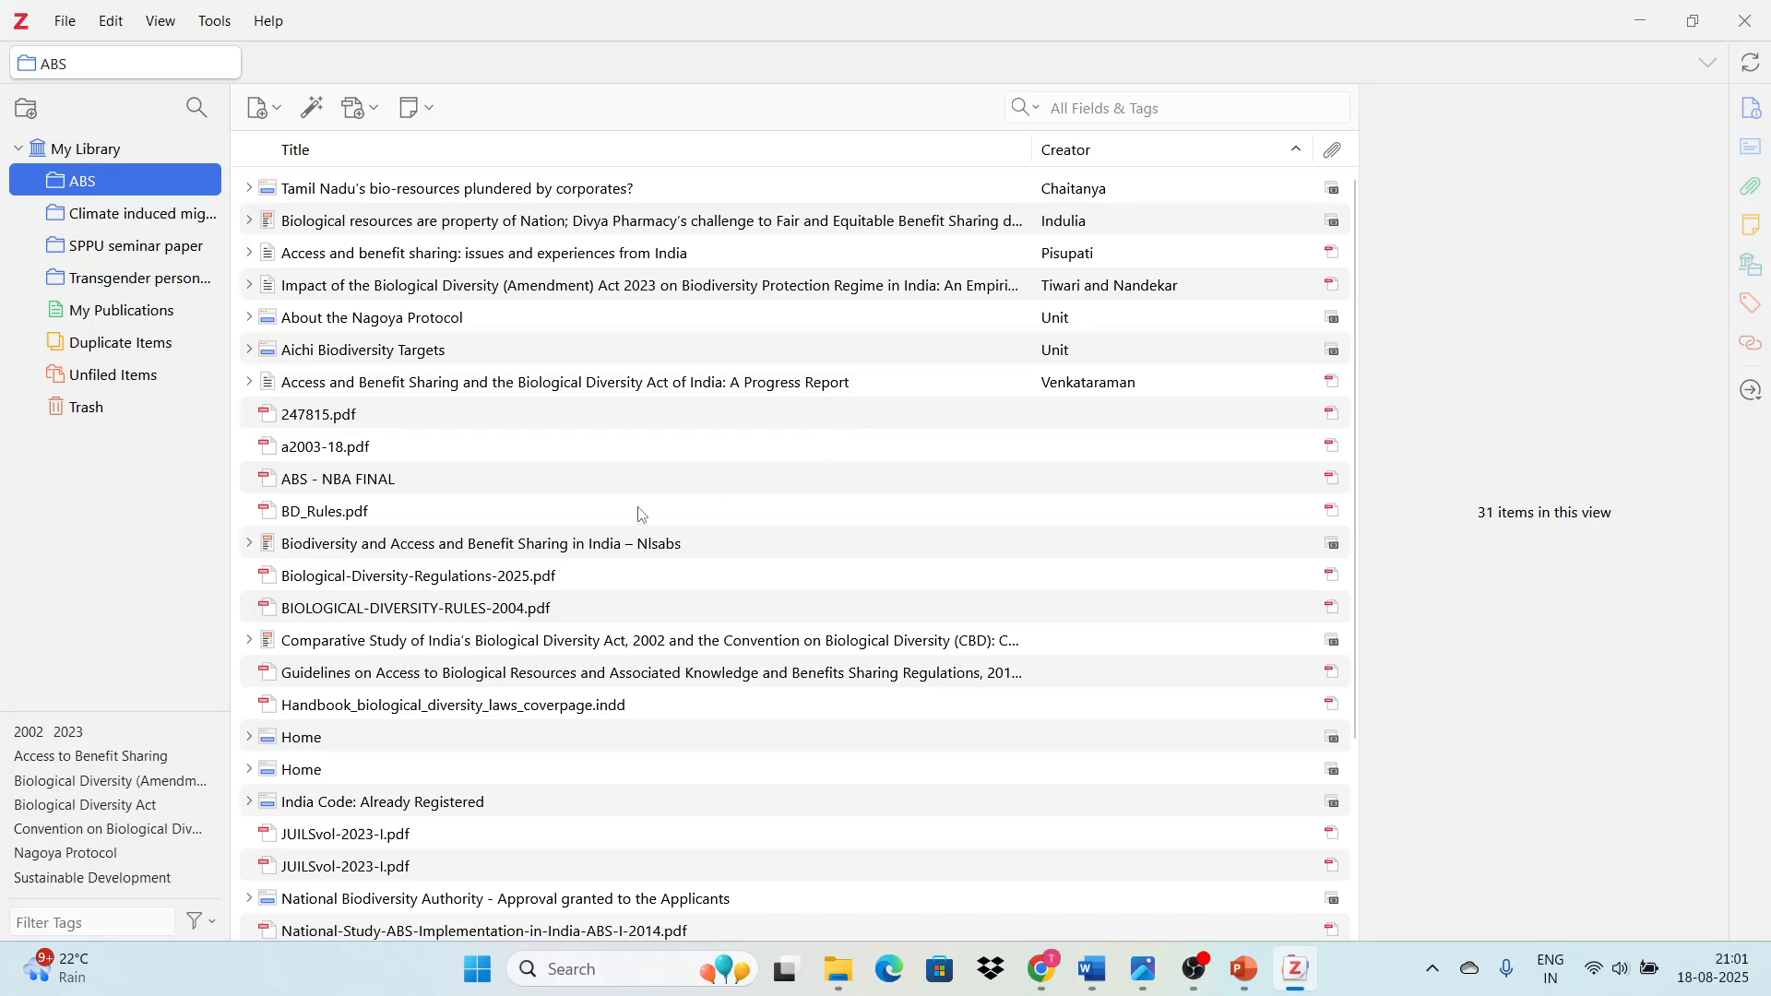
- Select the first eleven items in the ABS collection, from "Tamil Nadu's bio-resources plundered by corporates?" through BD_Rules.pdf
{"action": "left_click", "coordinate": [559, 196]}
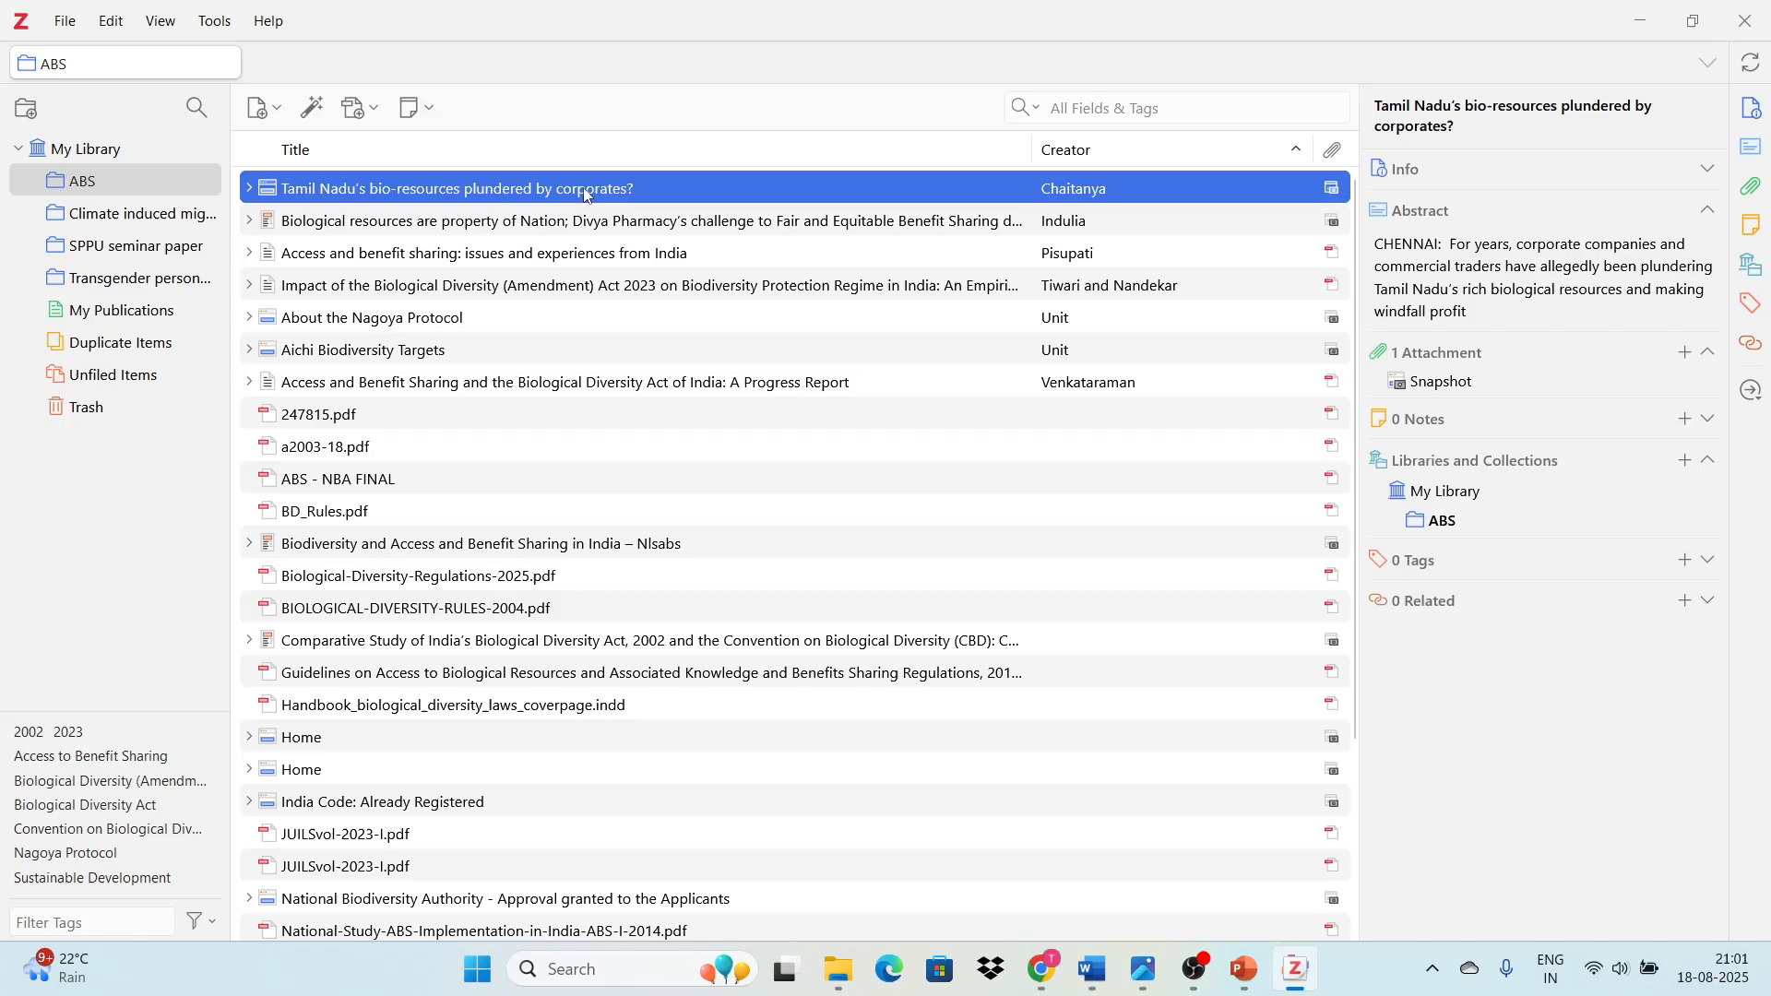
{"action": "key", "text": "ctrl"}
{"action": "left_click", "coordinate": [565, 225], "text": "ctrl"}
{"action": "left_click", "coordinate": [540, 249], "text": "ctrl"}
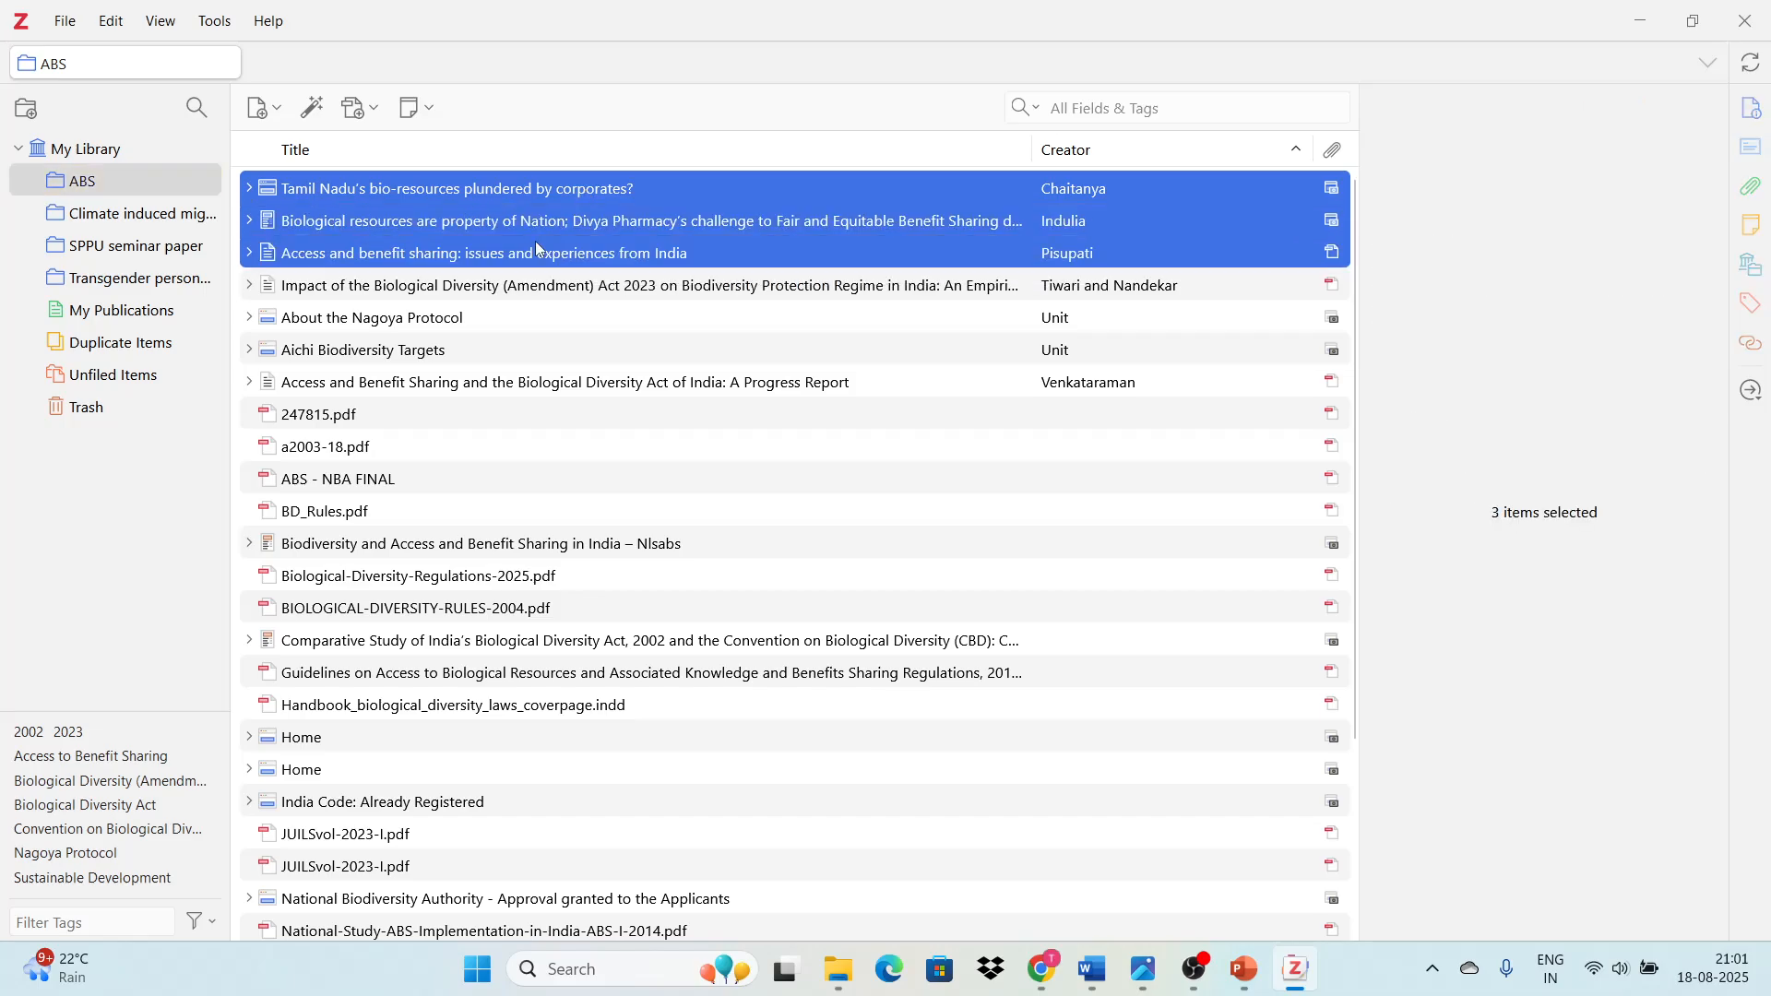
{"action": "left_click", "coordinate": [502, 290], "text": "ctrl"}
{"action": "left_click", "coordinate": [472, 324], "text": "ctrl"}
{"action": "left_click", "coordinate": [445, 358], "text": "ctrl"}
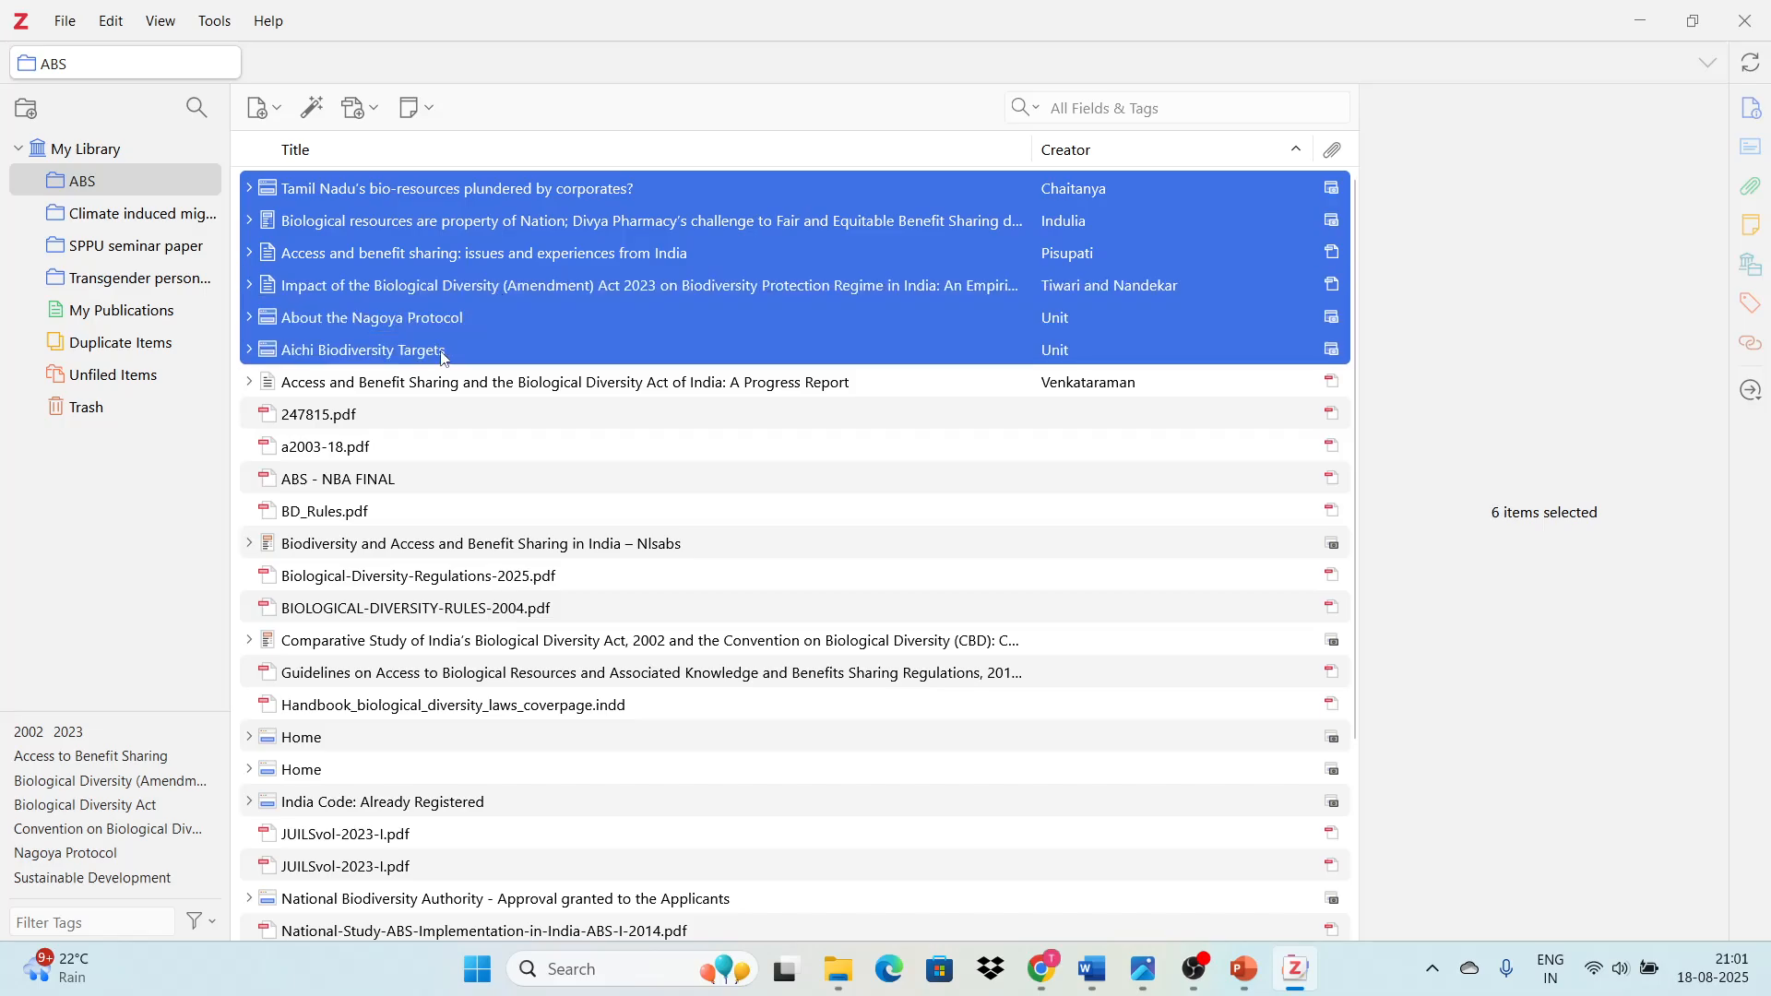
{"action": "left_click", "coordinate": [433, 381], "text": "ctrl"}
{"action": "left_click", "coordinate": [392, 424], "text": "ctrl"}
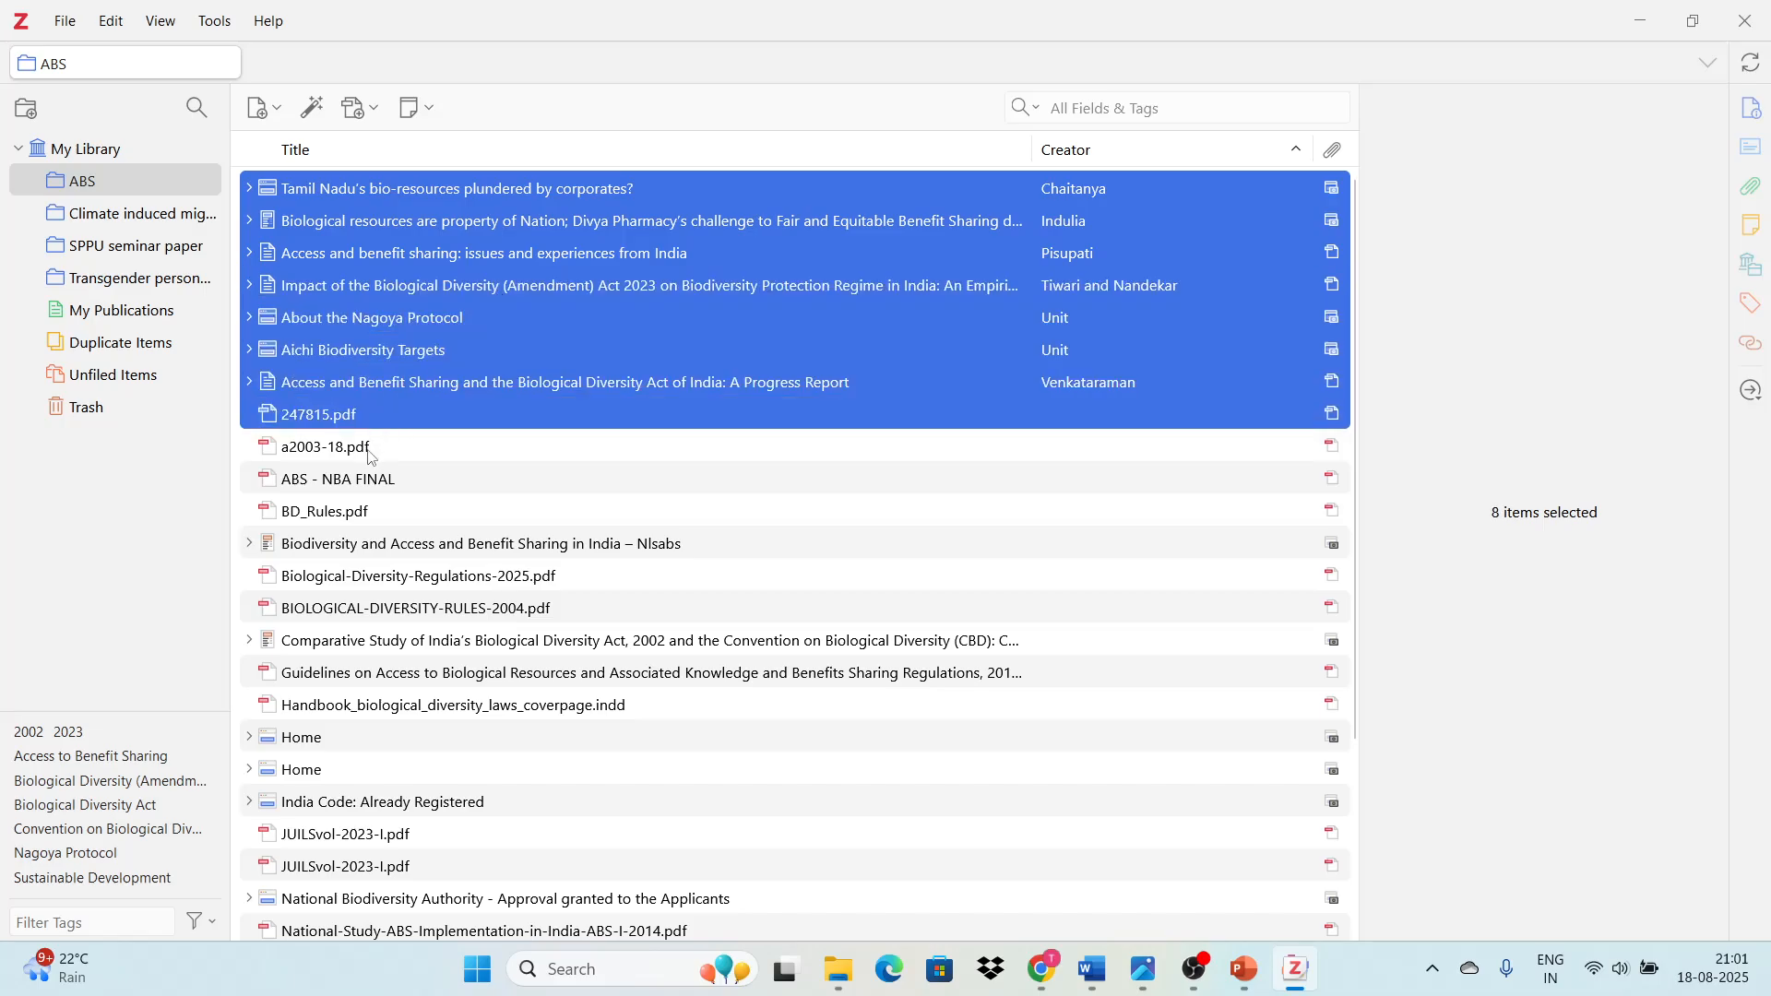
{"action": "left_click", "coordinate": [369, 452], "text": "ctrl"}
{"action": "left_click", "coordinate": [355, 481], "text": "ctrl"}
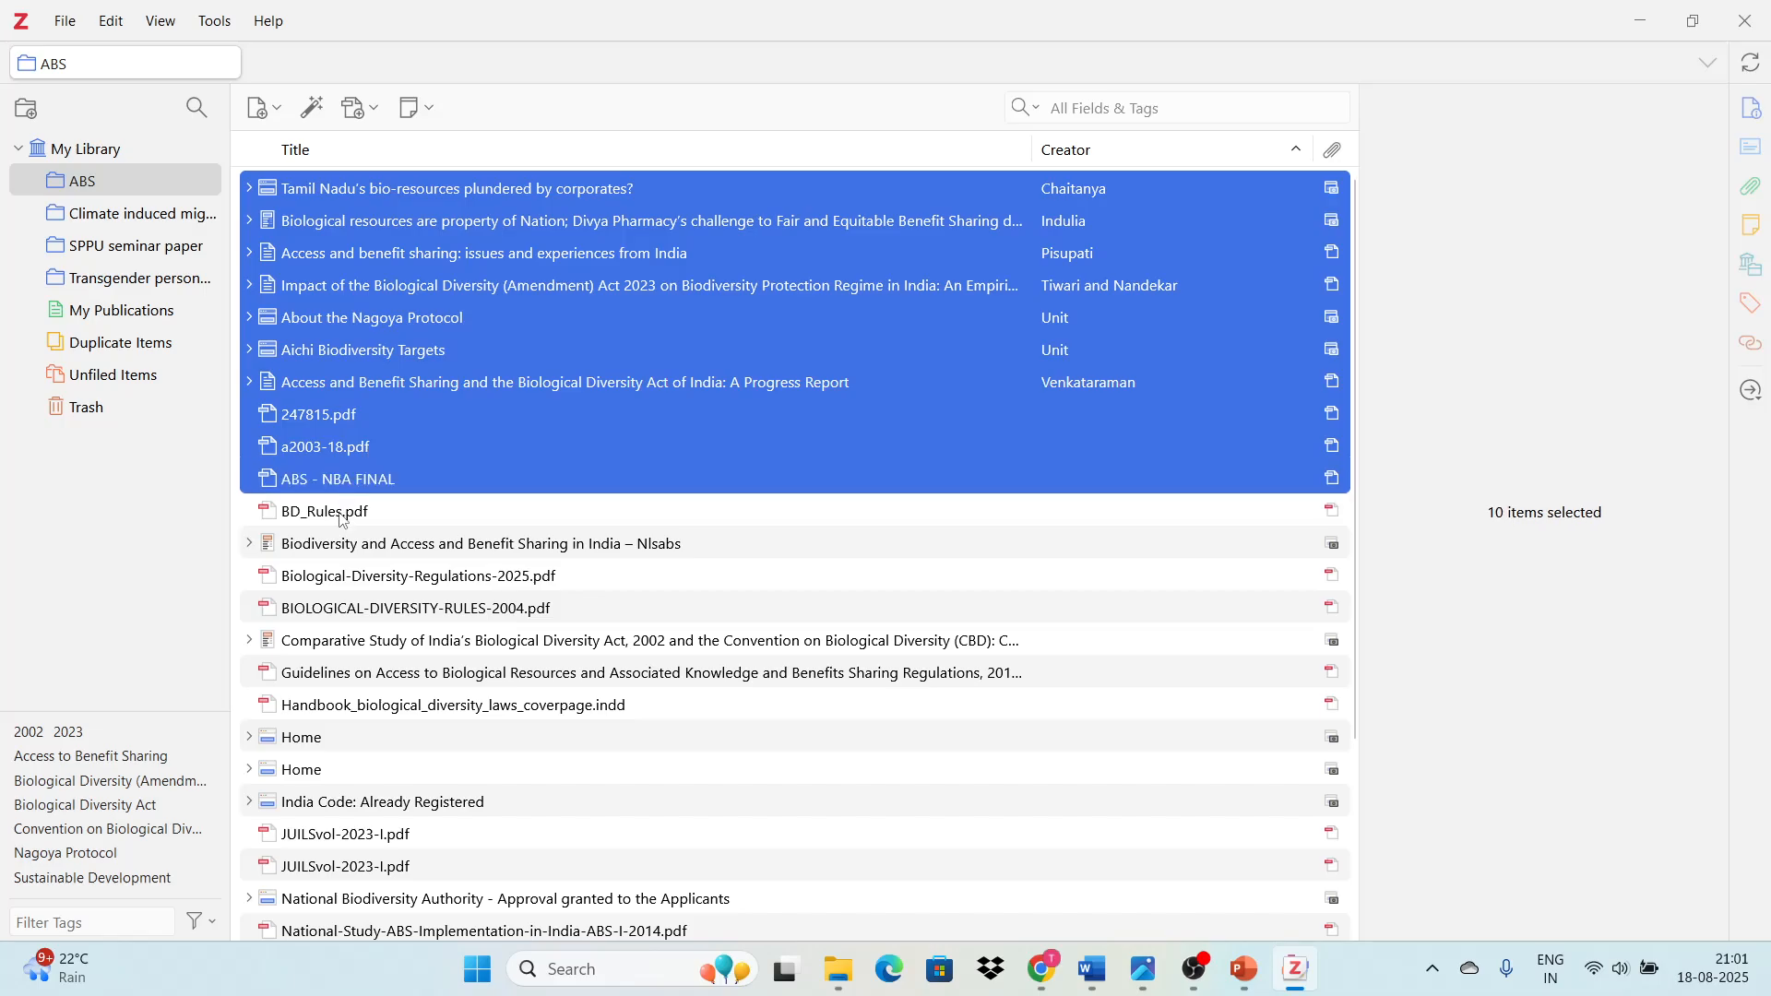
{"action": "left_click", "coordinate": [343, 518], "text": "ctrl"}
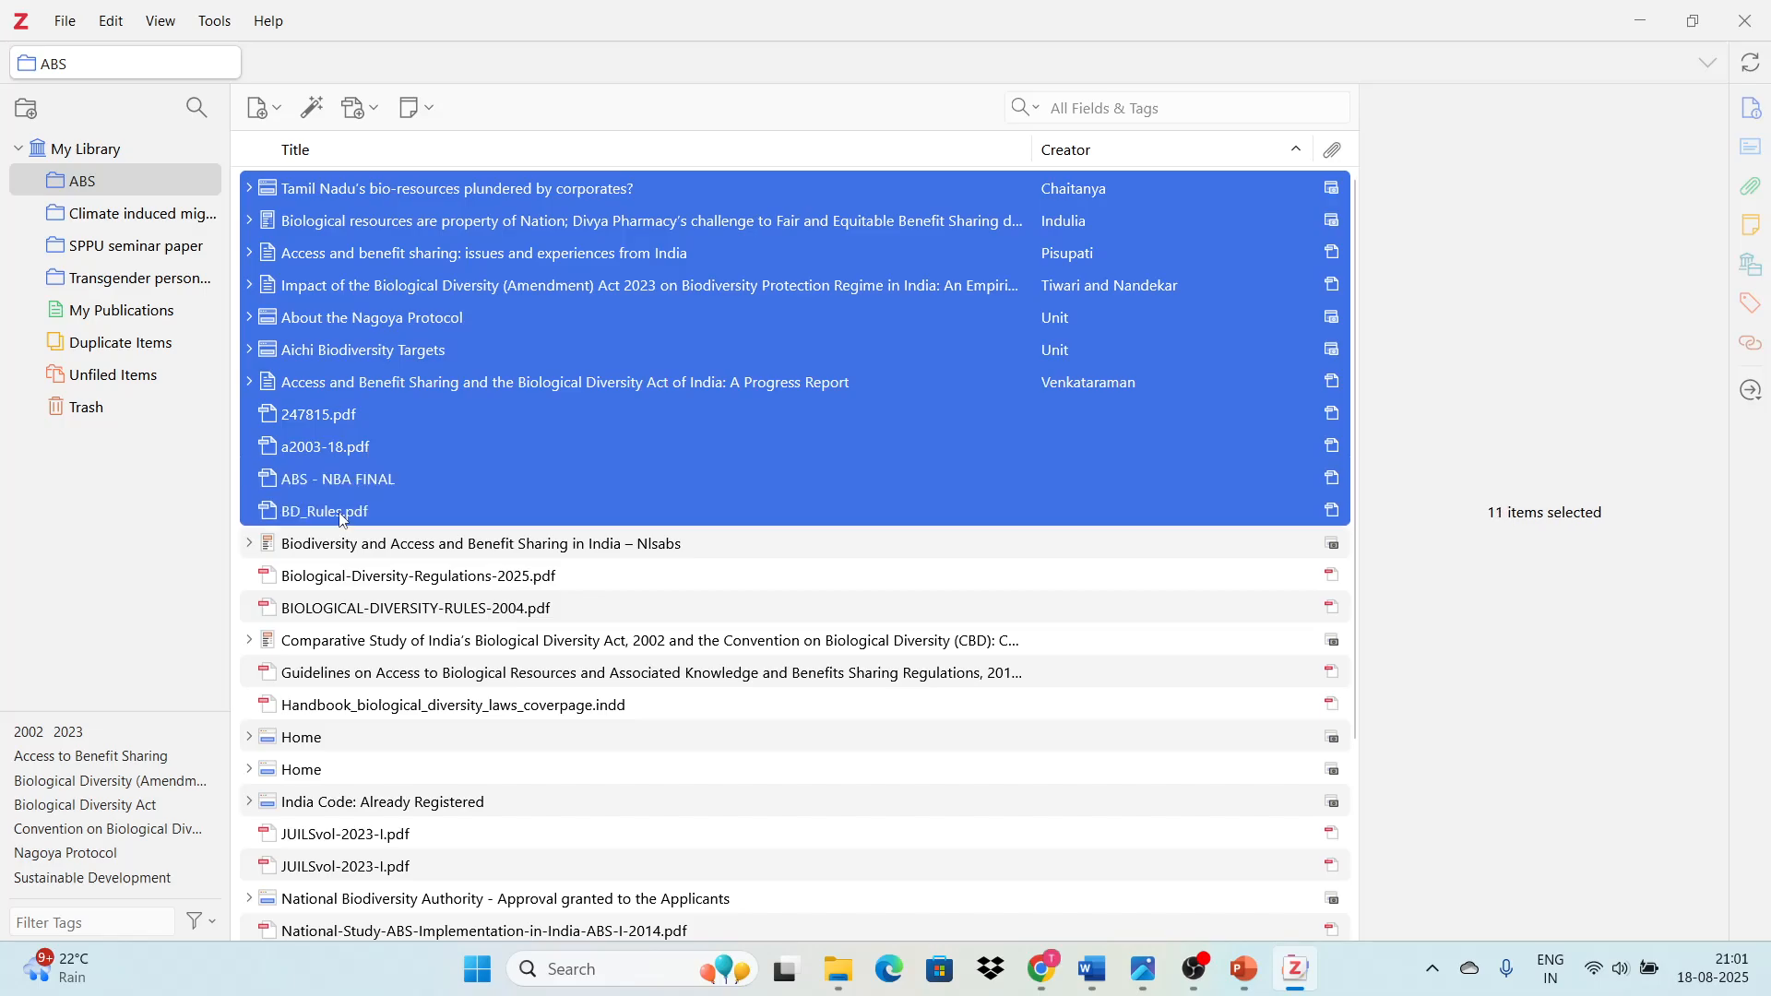
- Create a Bluebook Law Review bibliography from the selected items, with output mode Bibliography, and copy it to the clipboard
{"action": "right_click", "coordinate": [445, 300]}
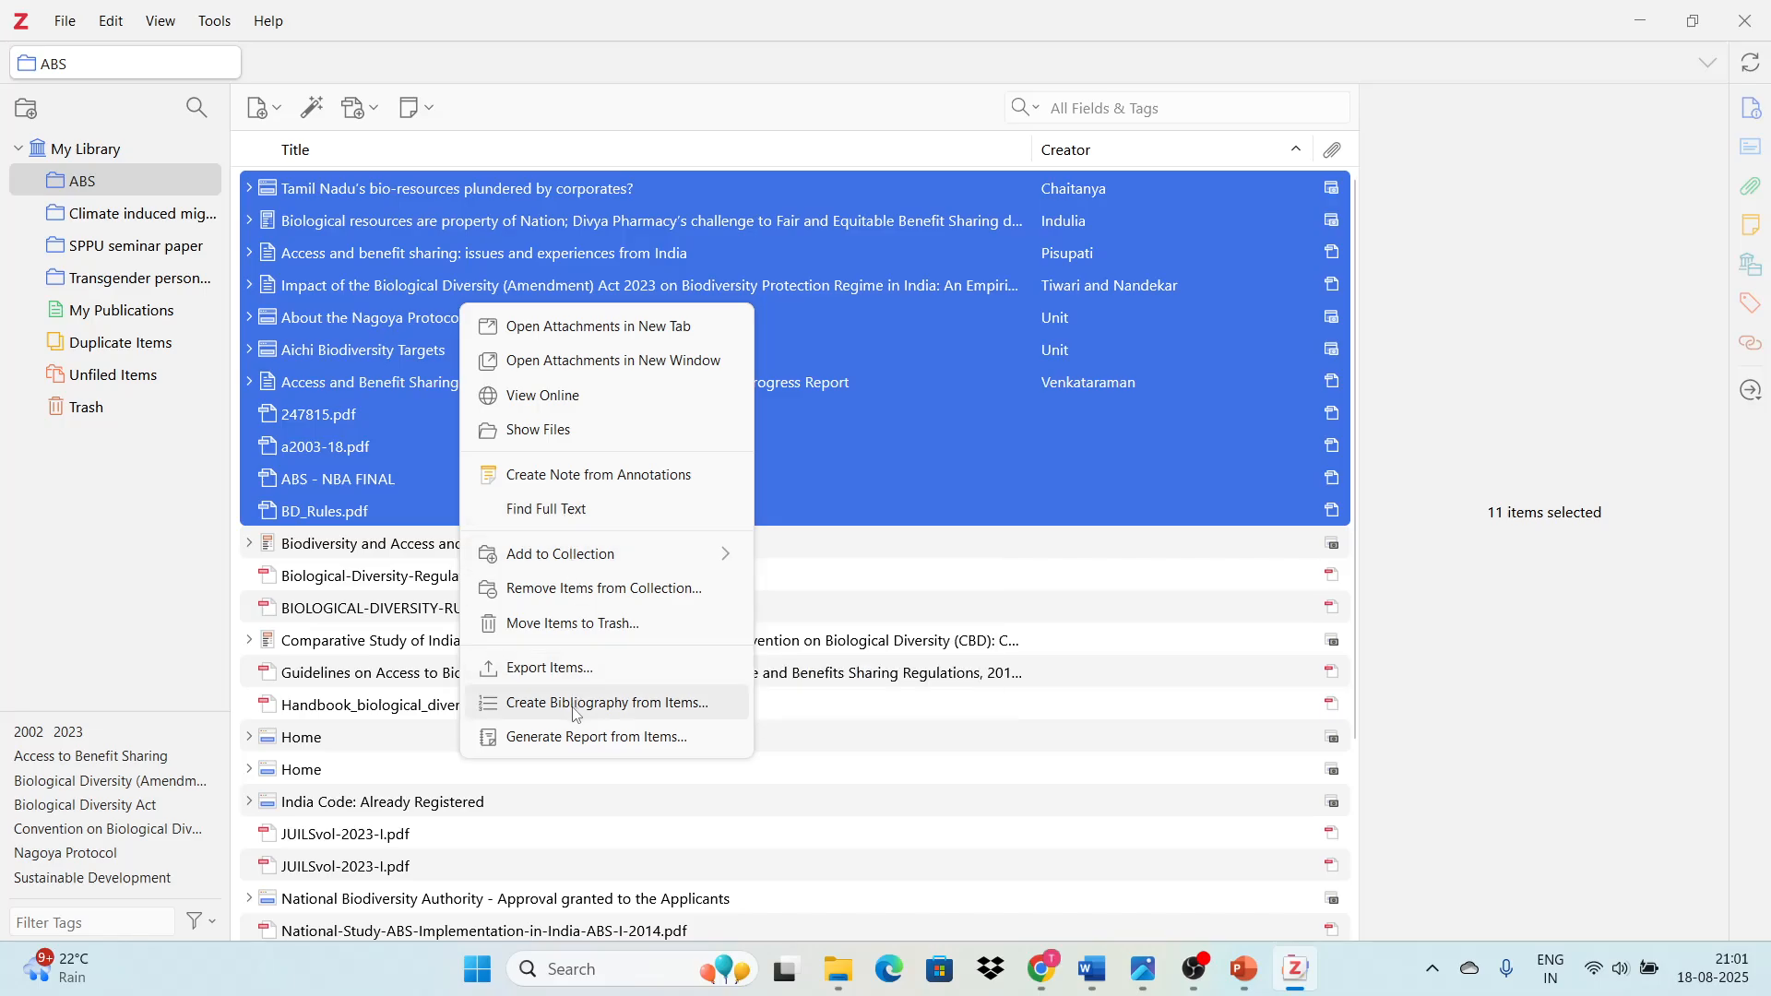
{"action": "left_click", "coordinate": [674, 708]}
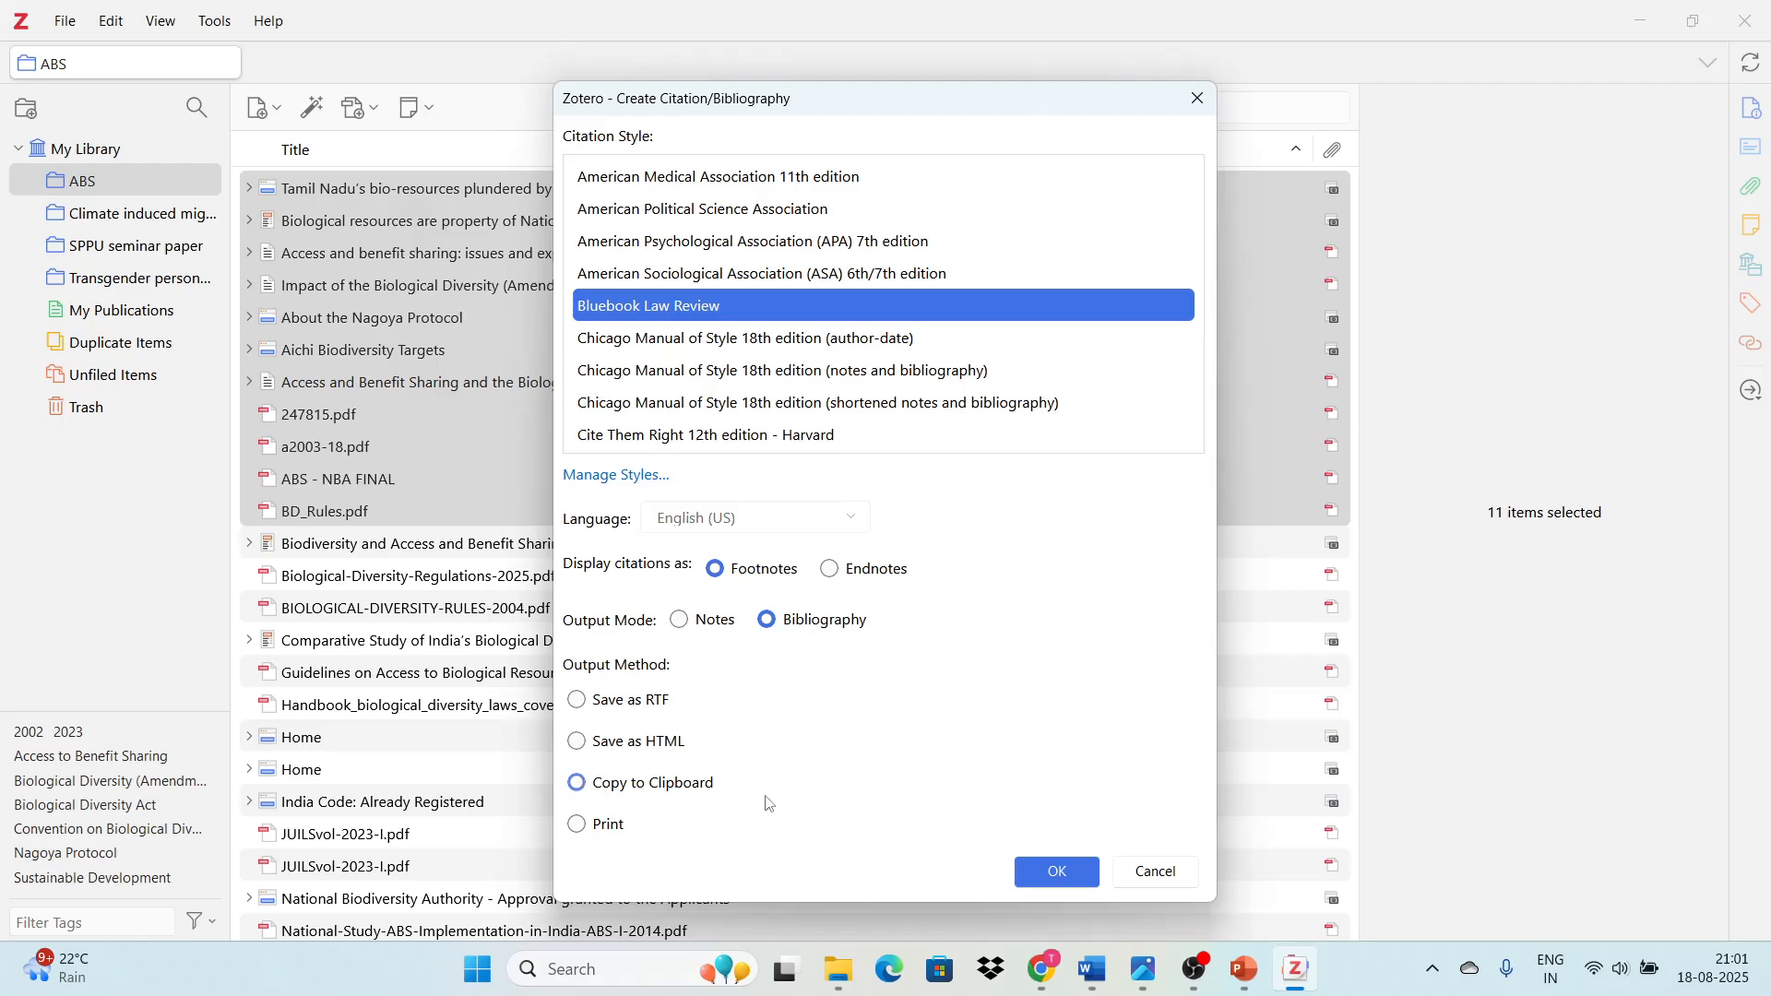
{"action": "left_click", "coordinate": [1060, 876]}
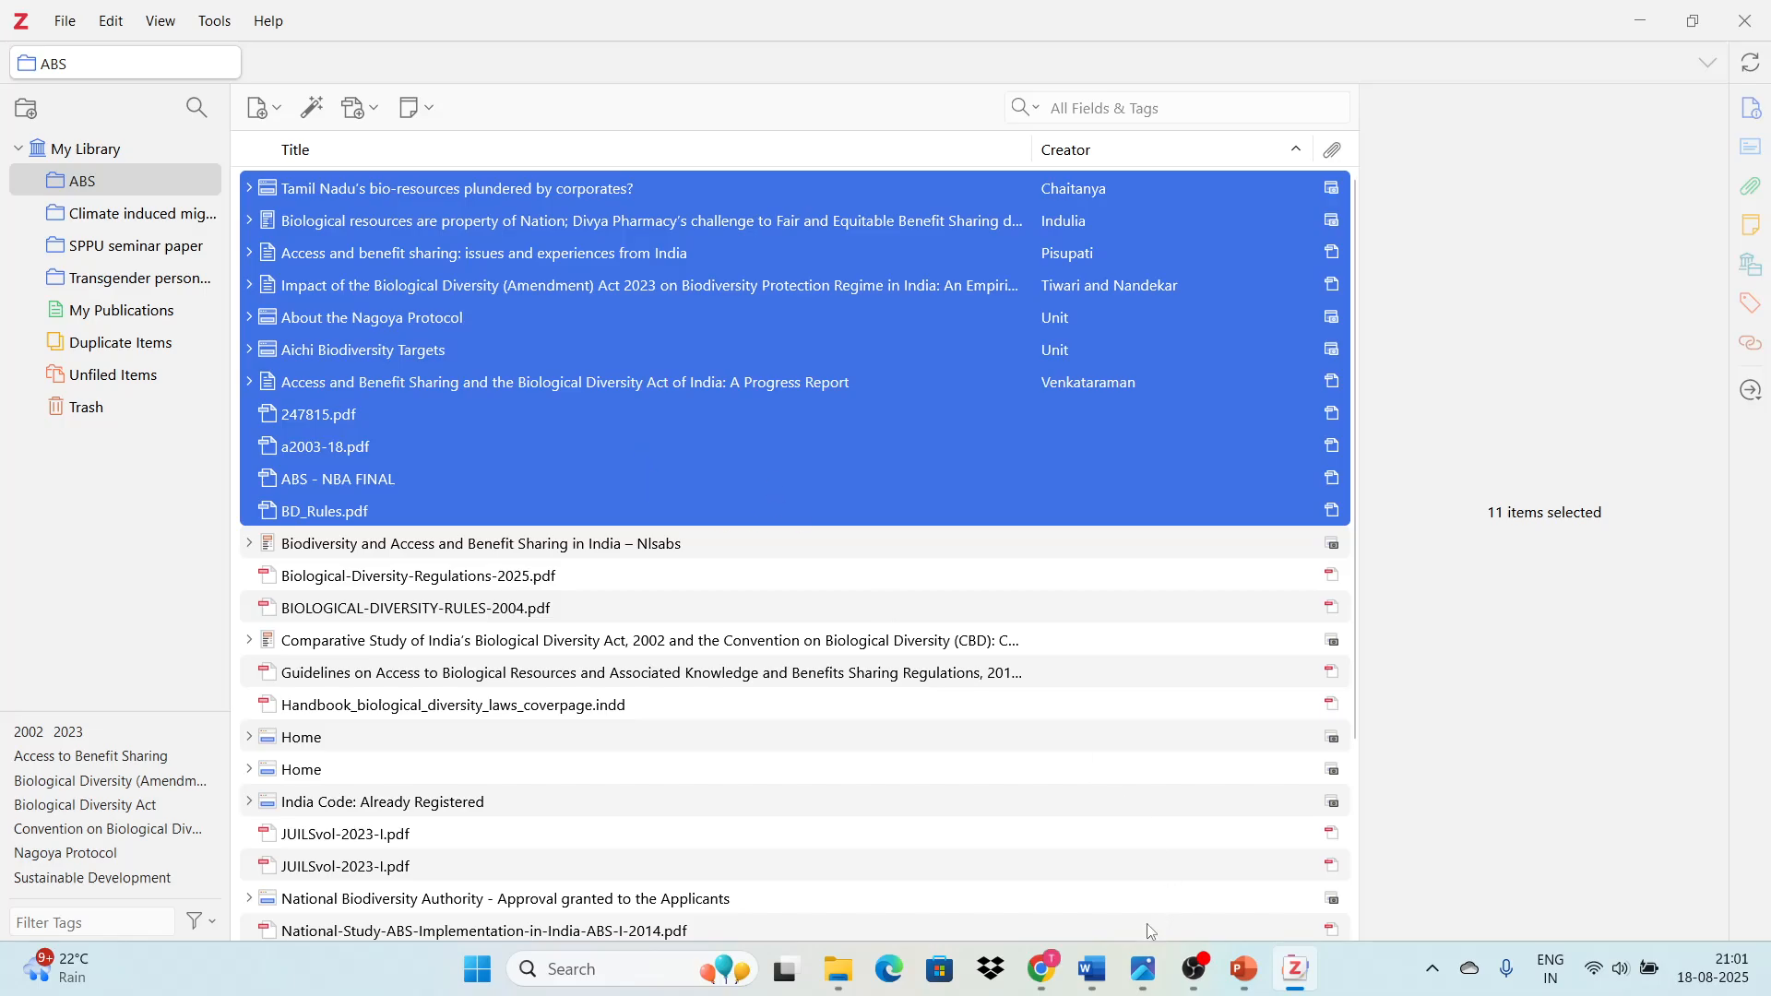
- Switch to Word and paste the copied bibliography onto the blank second page
{"action": "left_click", "coordinate": [1093, 969]}
{"action": "scroll", "coordinate": [864, 738], "scroll_direction": "down", "scroll_amount": 10}
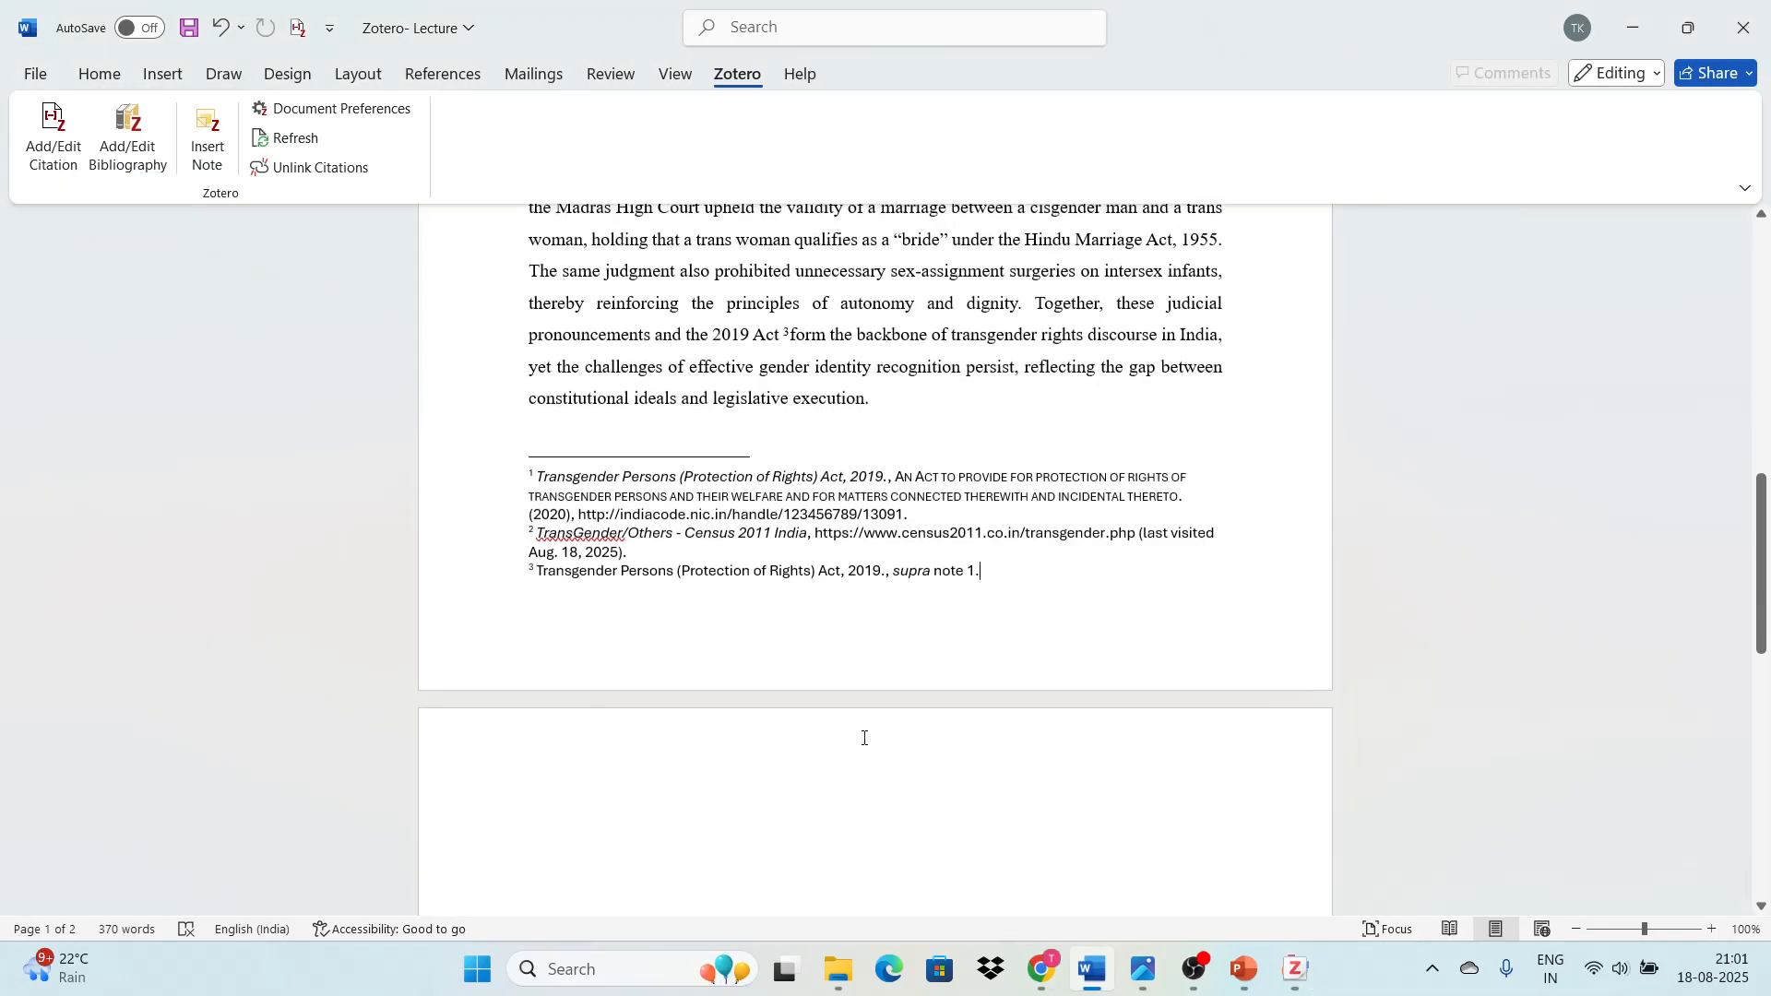
{"action": "left_click", "coordinate": [595, 447]}
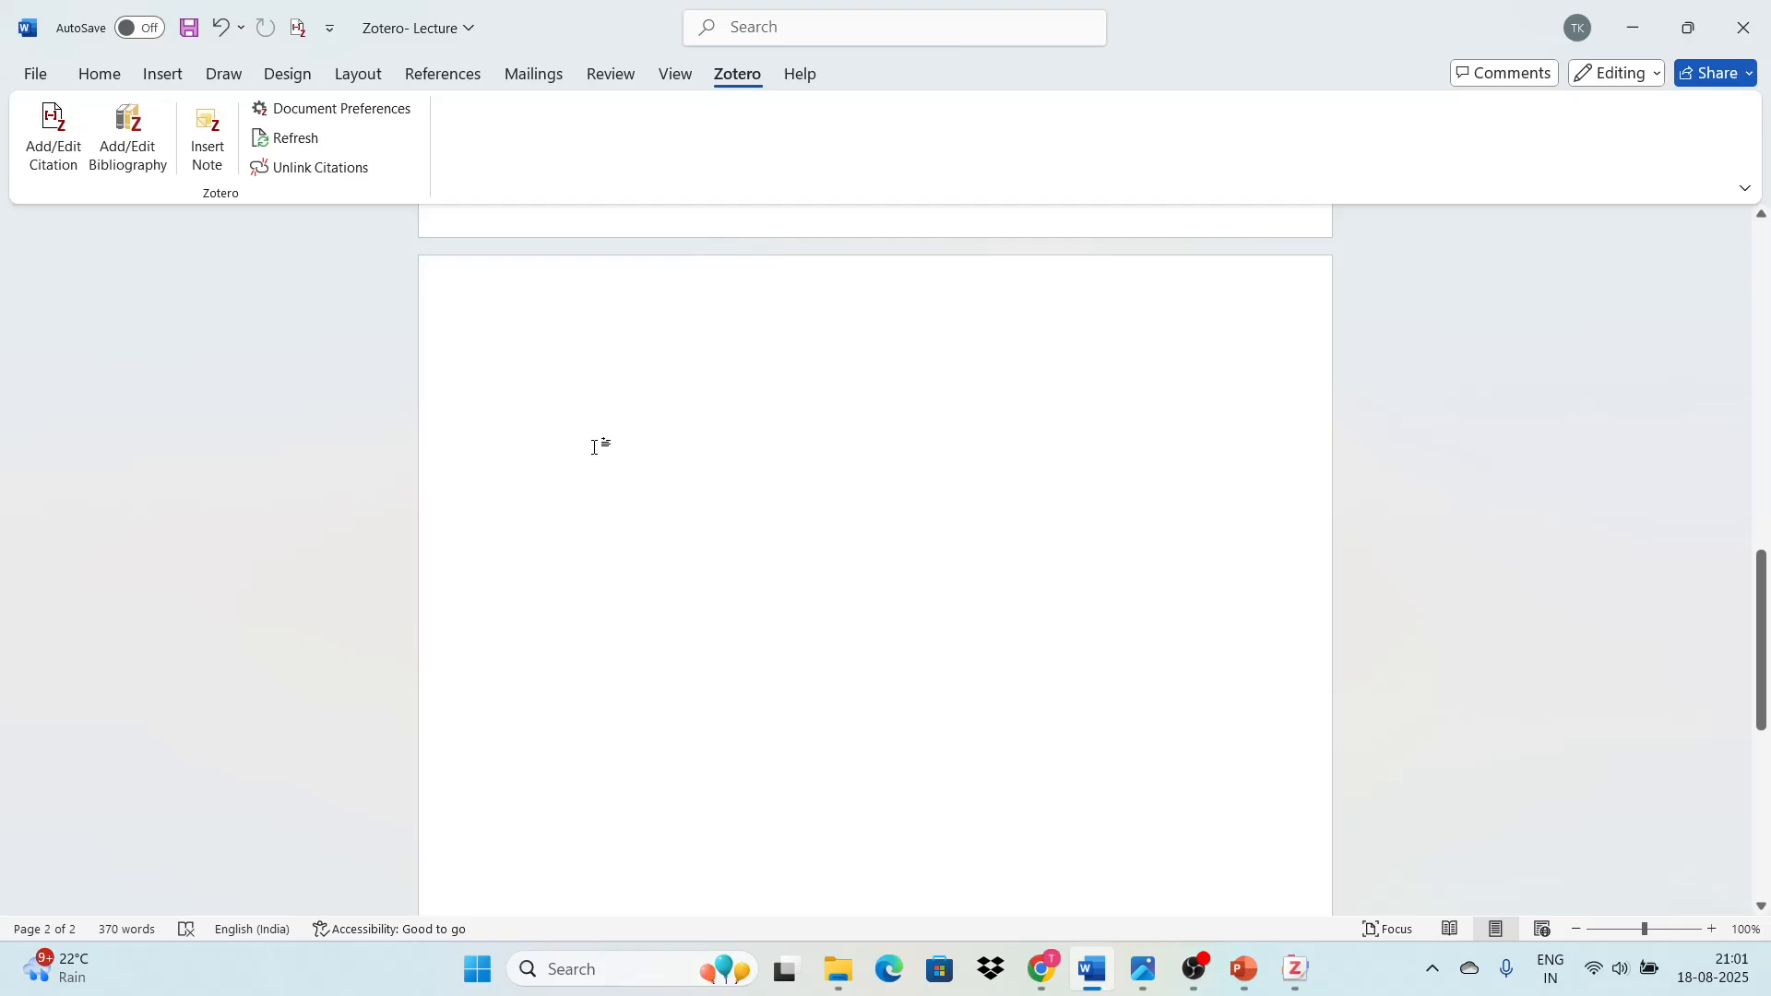
{"action": "type", "text": "SV Krishna Chaitanya, Tamil Nadu’s Bio-Resources Plundered by Corporates?, The New Indian Express (Dec. 17, 2021), https://www.newindianexpress.com/states/tamil-nadu/2021/Dec/17/tamil-nadus-bio-resources-plundered-by-corporates-2396449.html. Bhumika Indulia, Biological Resources Are Property of Nation; Divya Pharmacy’s Challenge to Fair and Equitable Benefit Sharing Dismissed, SCC Times (Dec. 29, 2018), https://blog.scconline.gen.in/post/2018/12/29/biological-resources-are-property-of-nation-divya-pharmacys-challenge-to-fair-and-equitable-benefit-sharing-dismissed/. Balakrishna Pisupati, Access and Benefit Sharing: Issues and Experiences from India, 6 Jindal Global Law Review 31 (2015). Pallavi Tiwari & Ujwal Prabhakar Nandekar, Impact of the Biological Diversity (Amendment) Act 2023 on Biodiversity Protection Regime in India: An Empirical Study, 30 Journal of Intellectual Property Rights (JIPR) 177 (2025). Biosafety Unit, About the Nagoya Protocol, (June 9, 2015), https://www.cbd.int/abs/about. Biosafety Unit, Aichi Biodiversity Targets, (Sept. 18, 2020), https://www.cbd.int/sp/targets/default.shtml. K Venkataraman, Access and Benefit Sharing and the Biological Diversity Act of India: A Progress Report."}
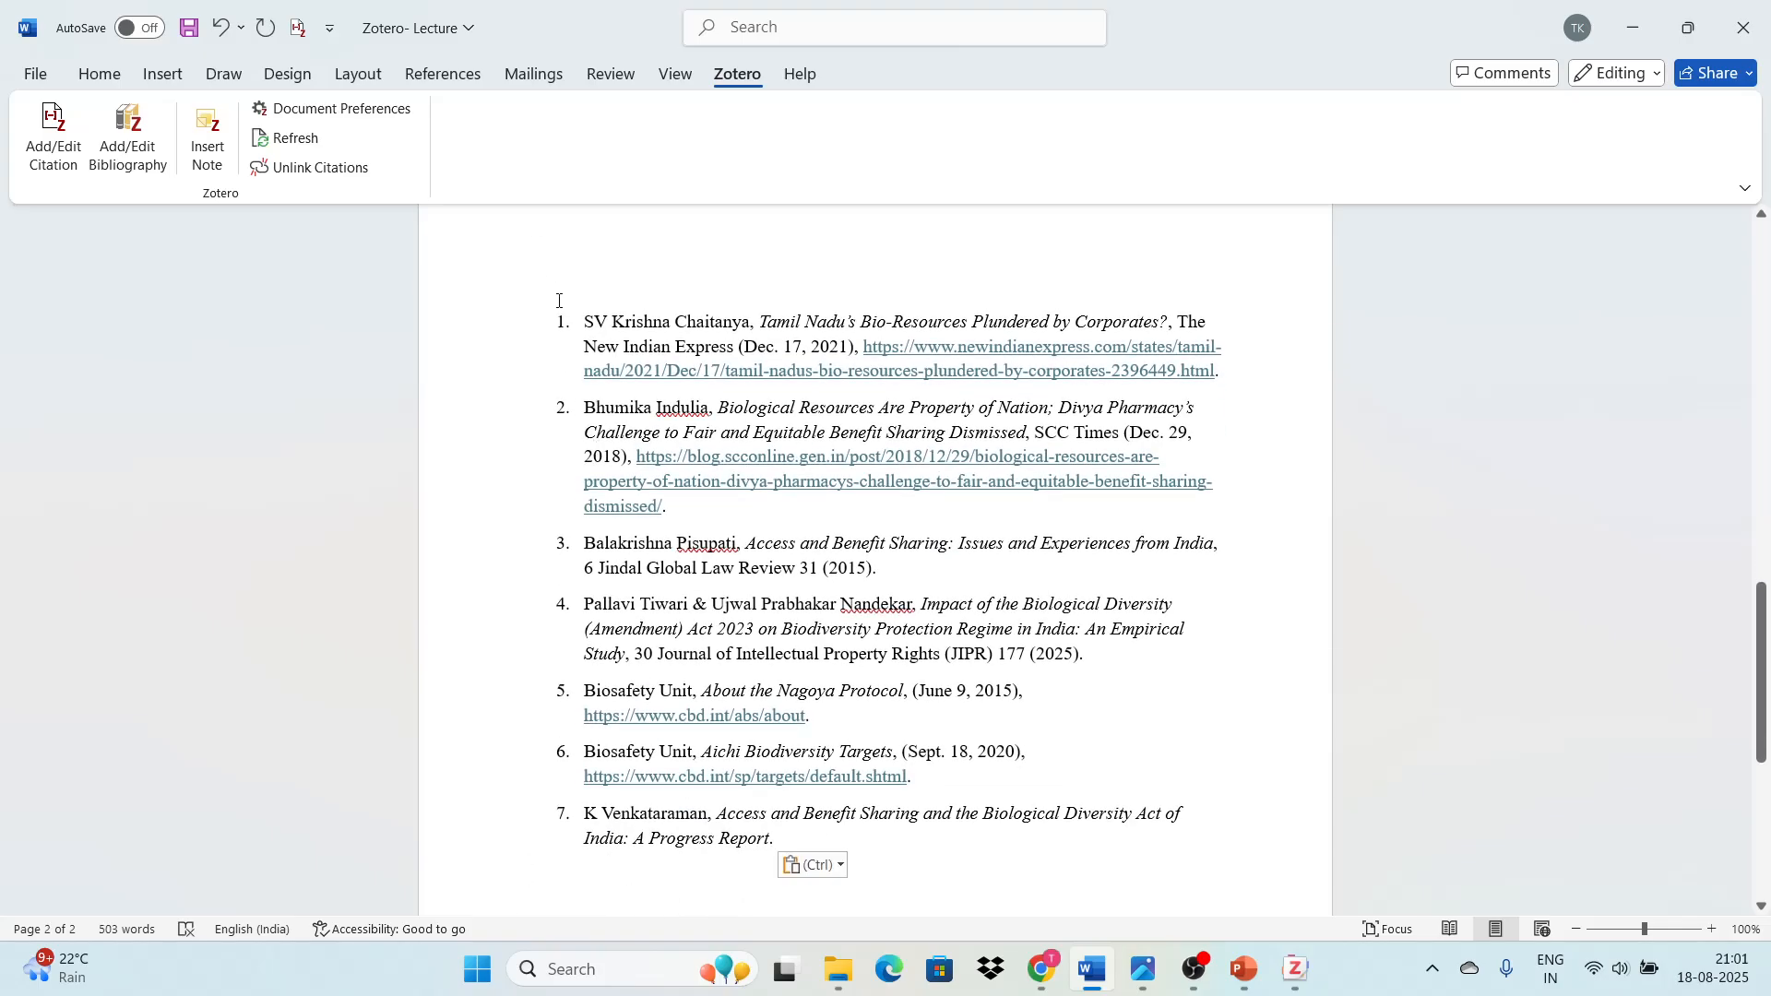
- Review the whole pasted bibliography list, and compare it with the essay text and its footnotes on the first page
{"action": "left_click_drag", "start_coordinate": [551, 310], "coordinate": [1214, 836]}
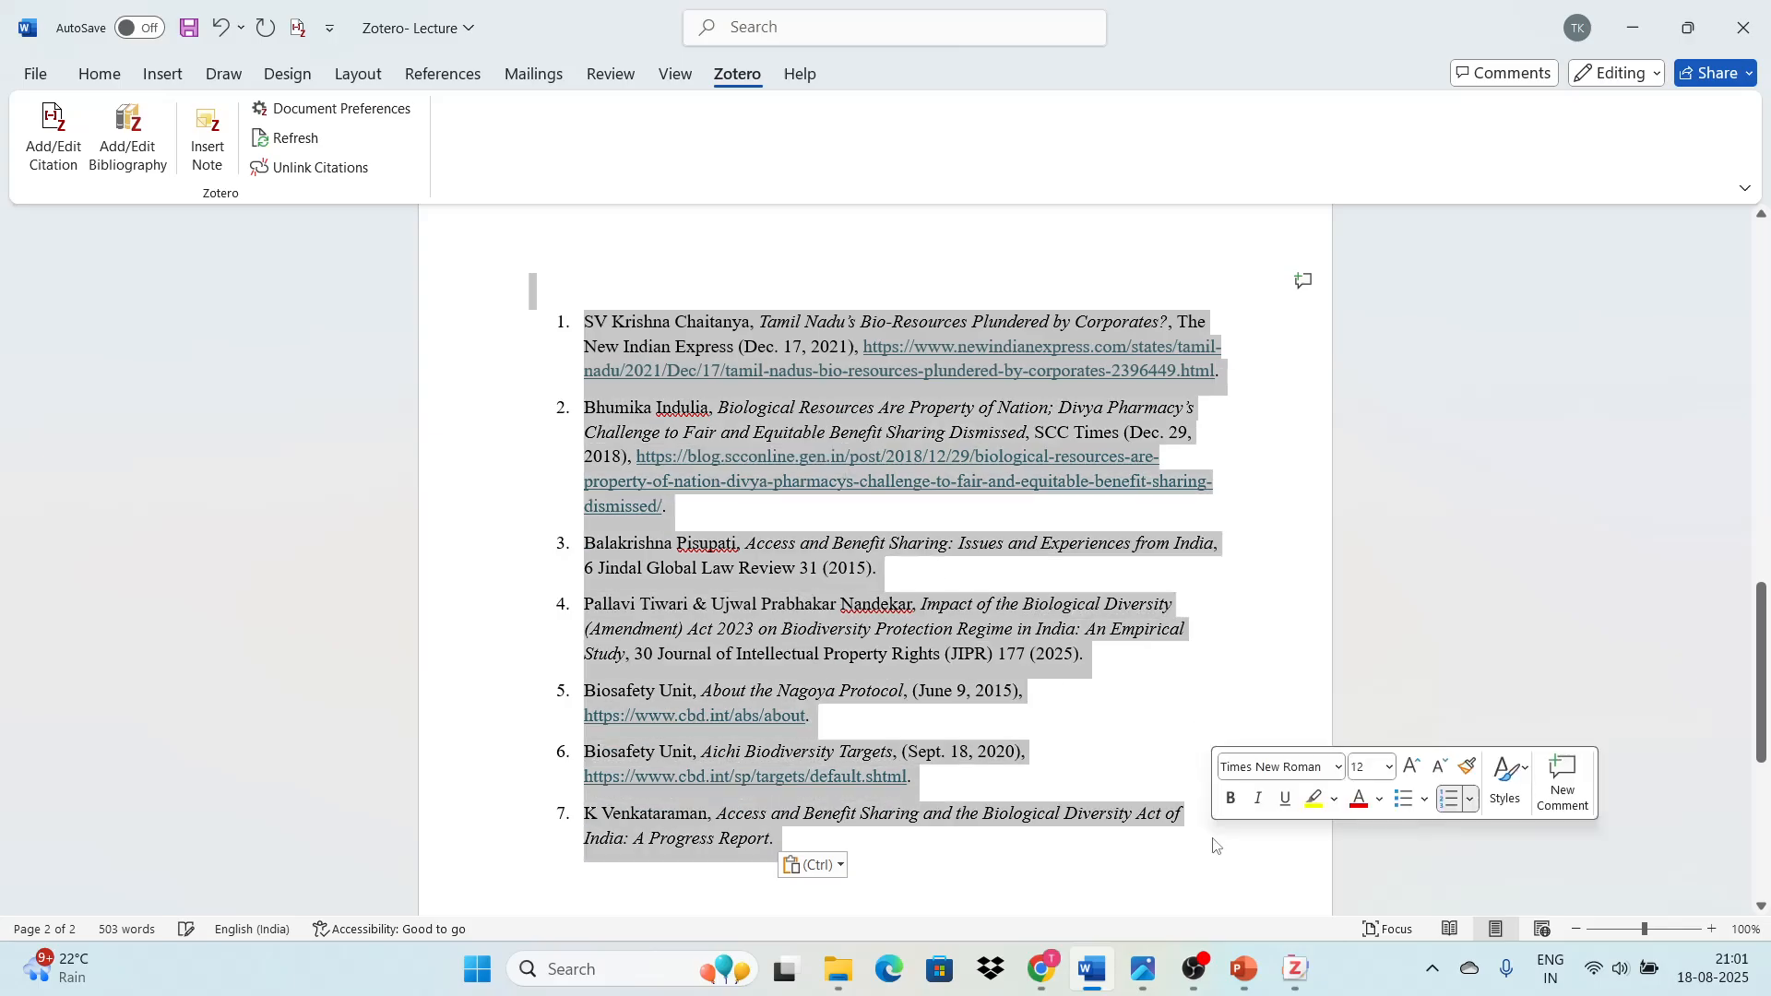
{"action": "left_click", "coordinate": [930, 848]}
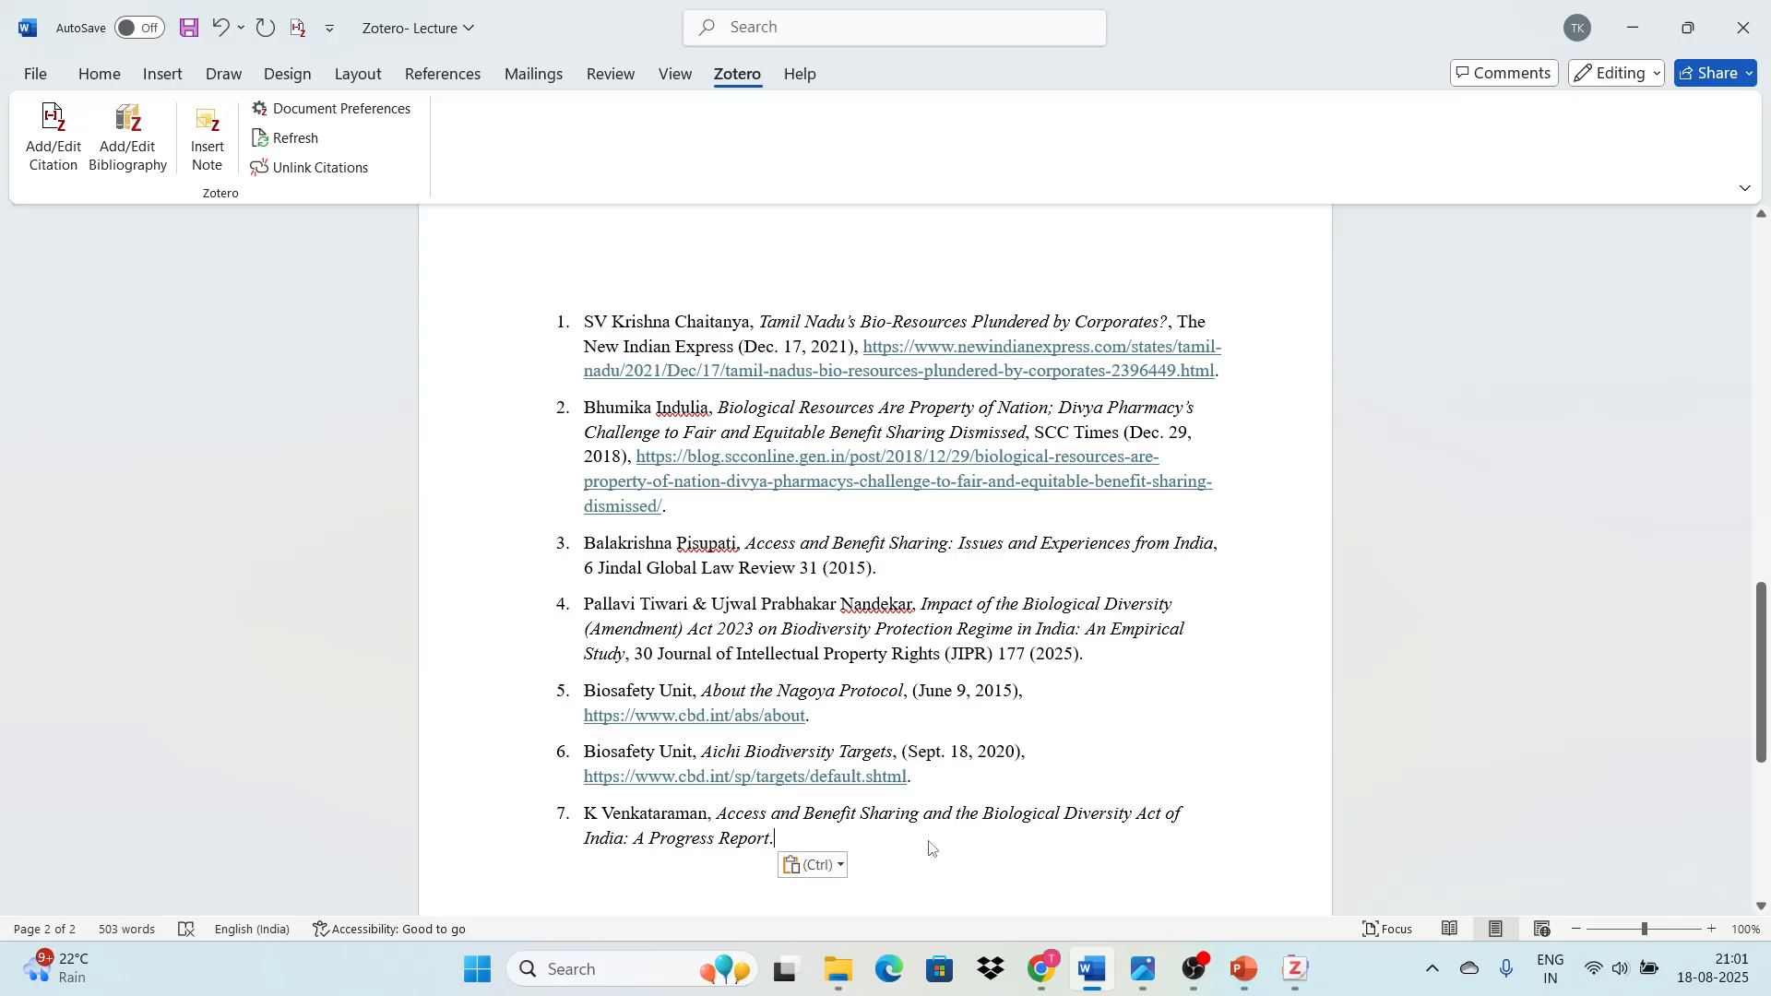
{"action": "left_click_drag", "start_coordinate": [887, 850], "coordinate": [533, 276]}
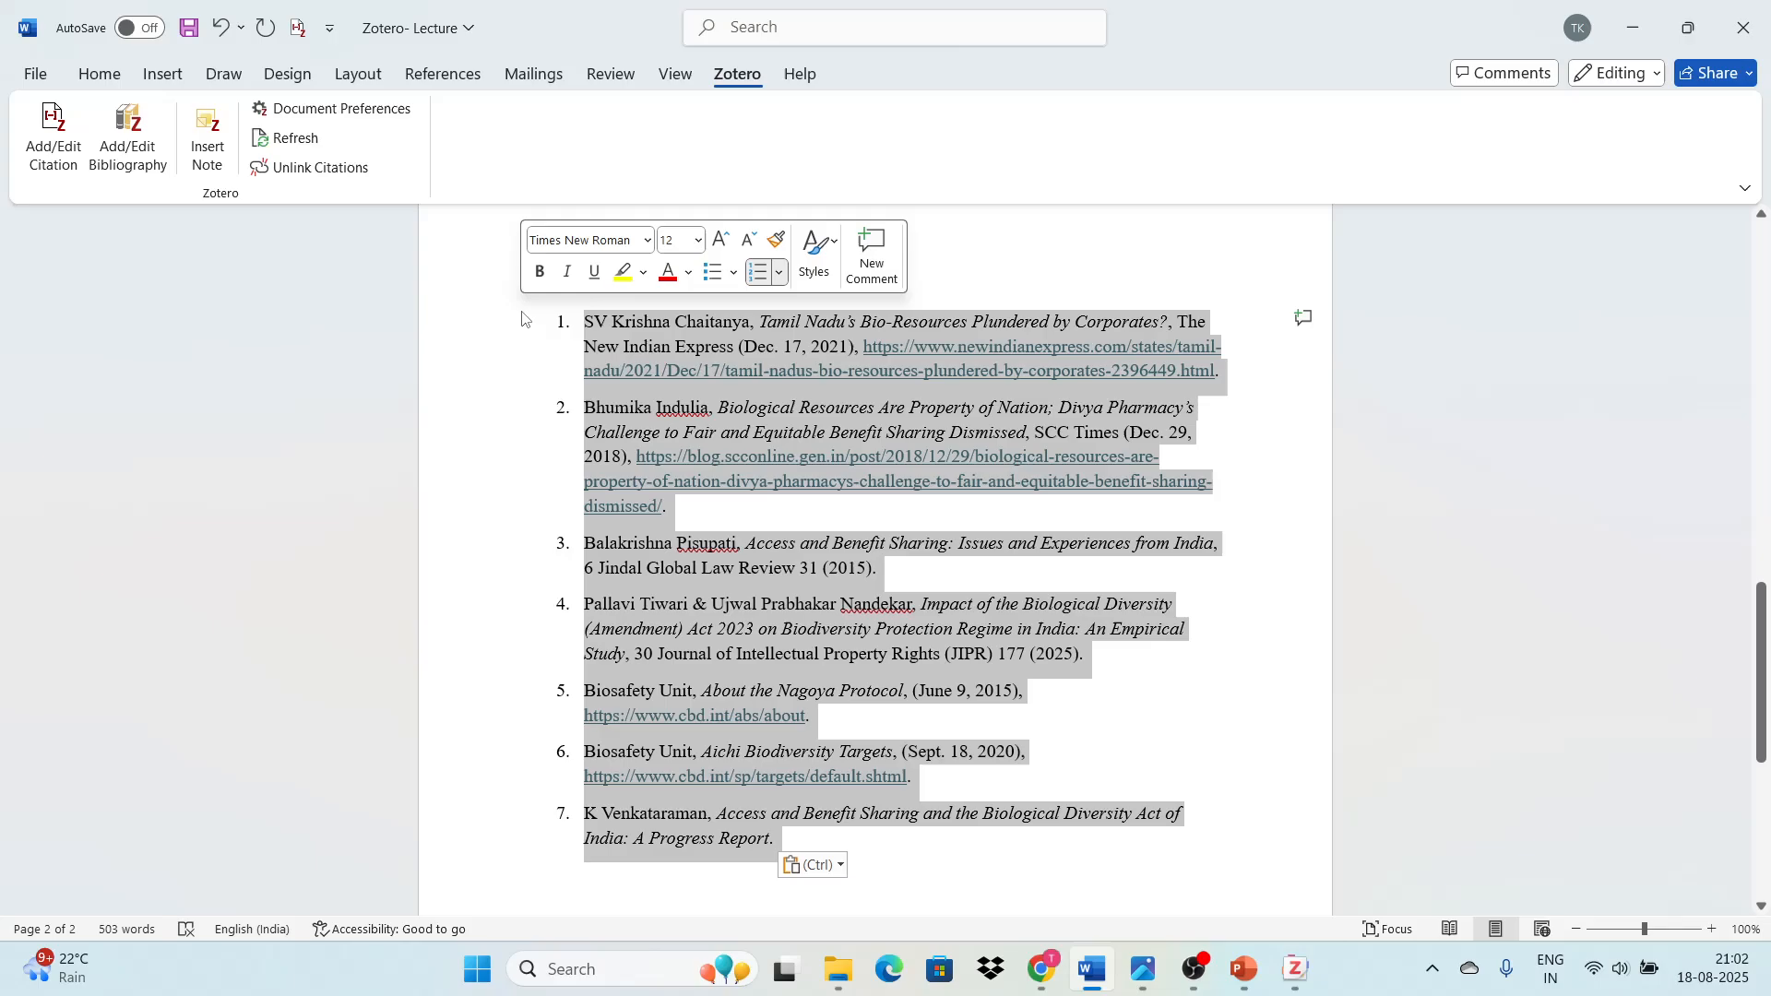
{"action": "left_click", "coordinate": [967, 855]}
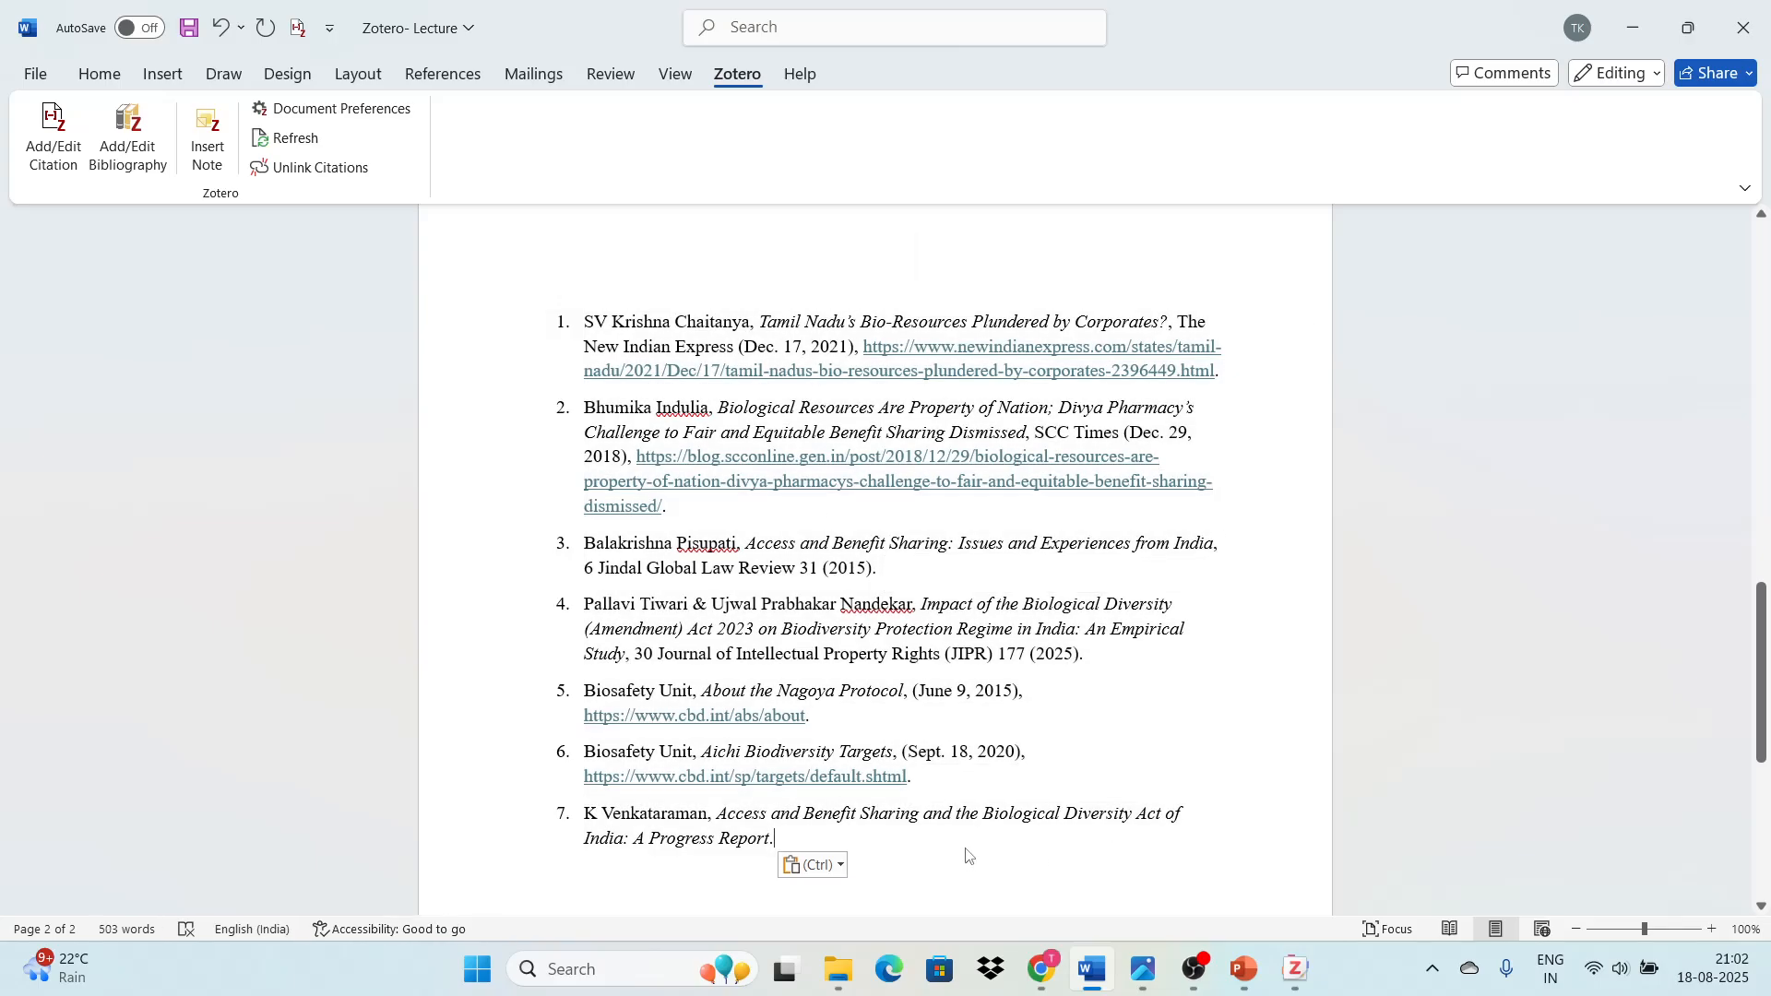
{"action": "scroll", "coordinate": [967, 855], "scroll_direction": "up", "scroll_amount": 10}
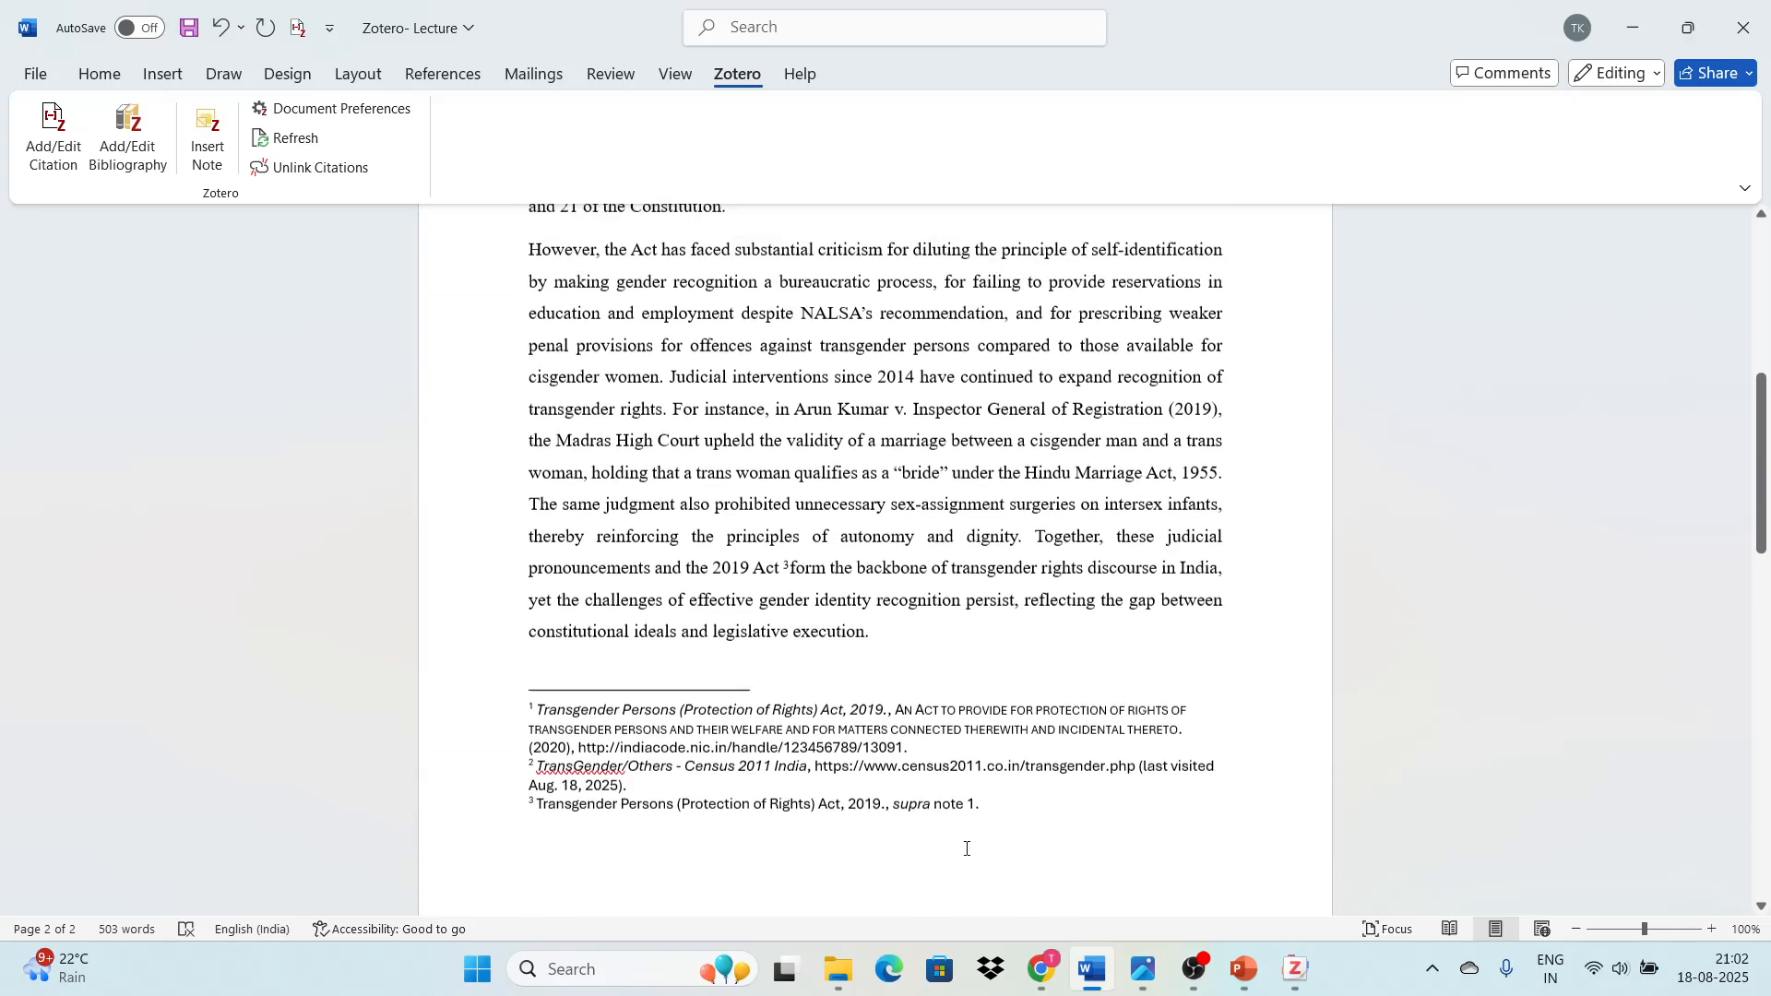
{"action": "scroll", "coordinate": [1077, 598], "scroll_direction": "up", "scroll_amount": 10}
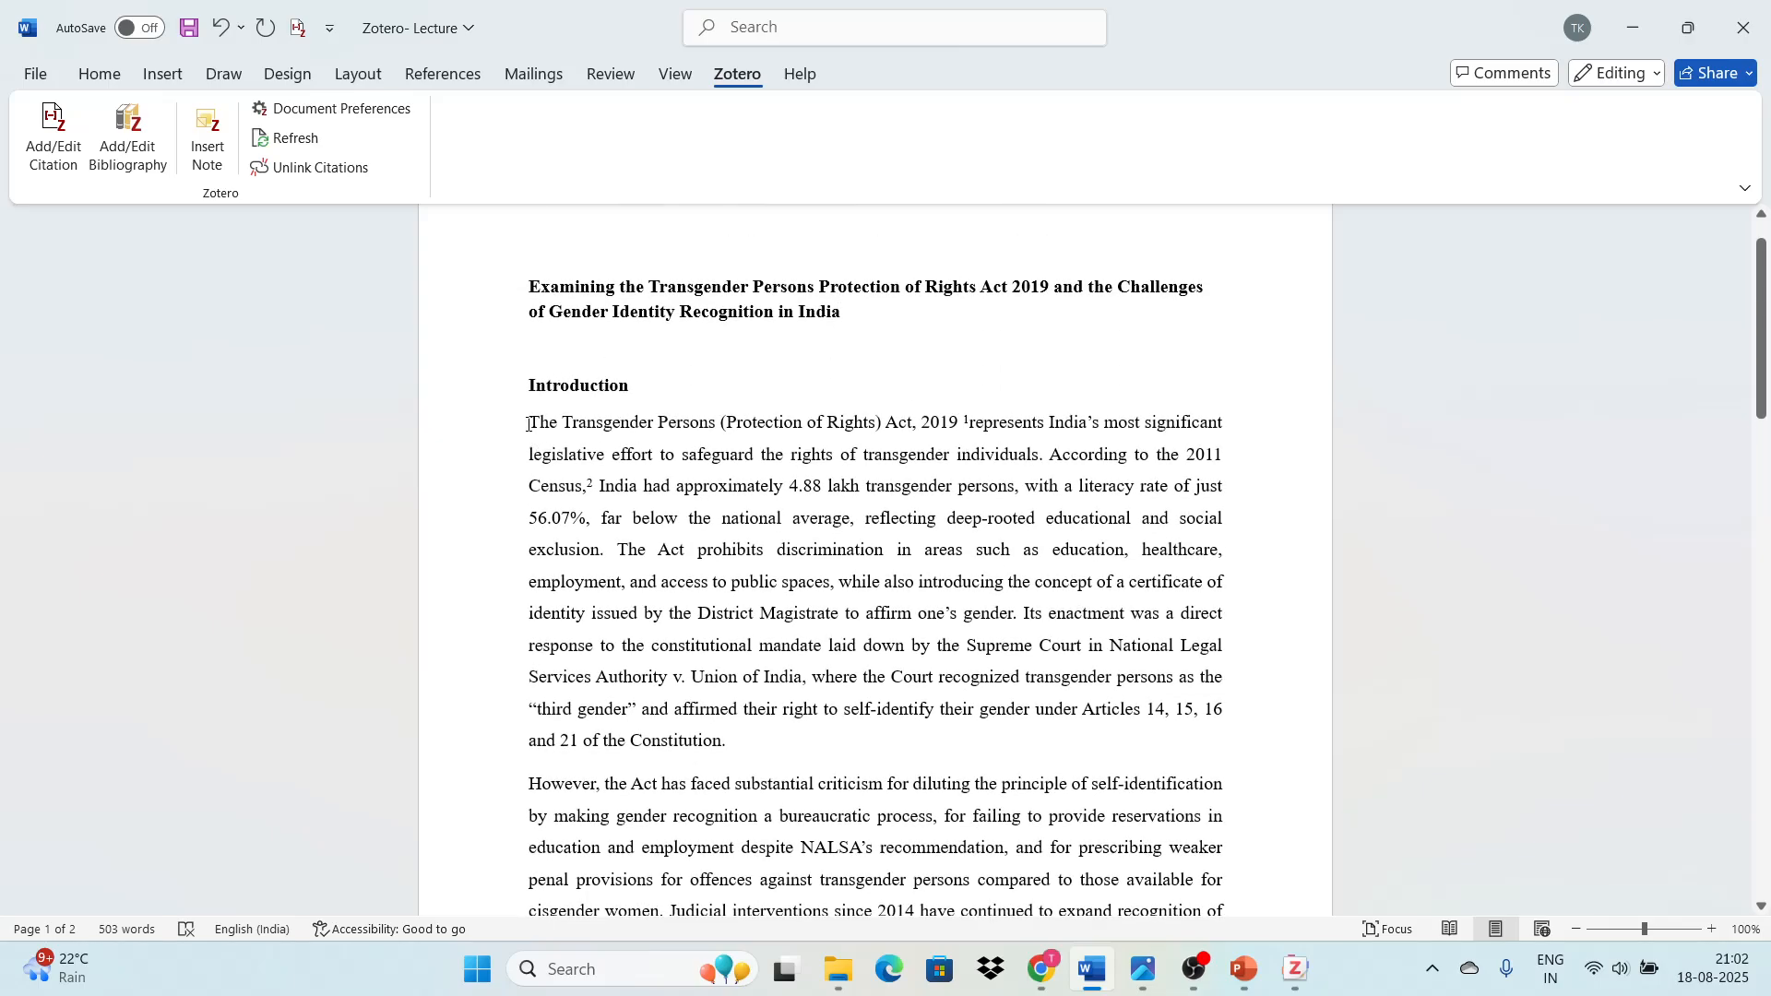
{"action": "scroll", "coordinate": [868, 621], "scroll_direction": "down", "scroll_amount": 15}
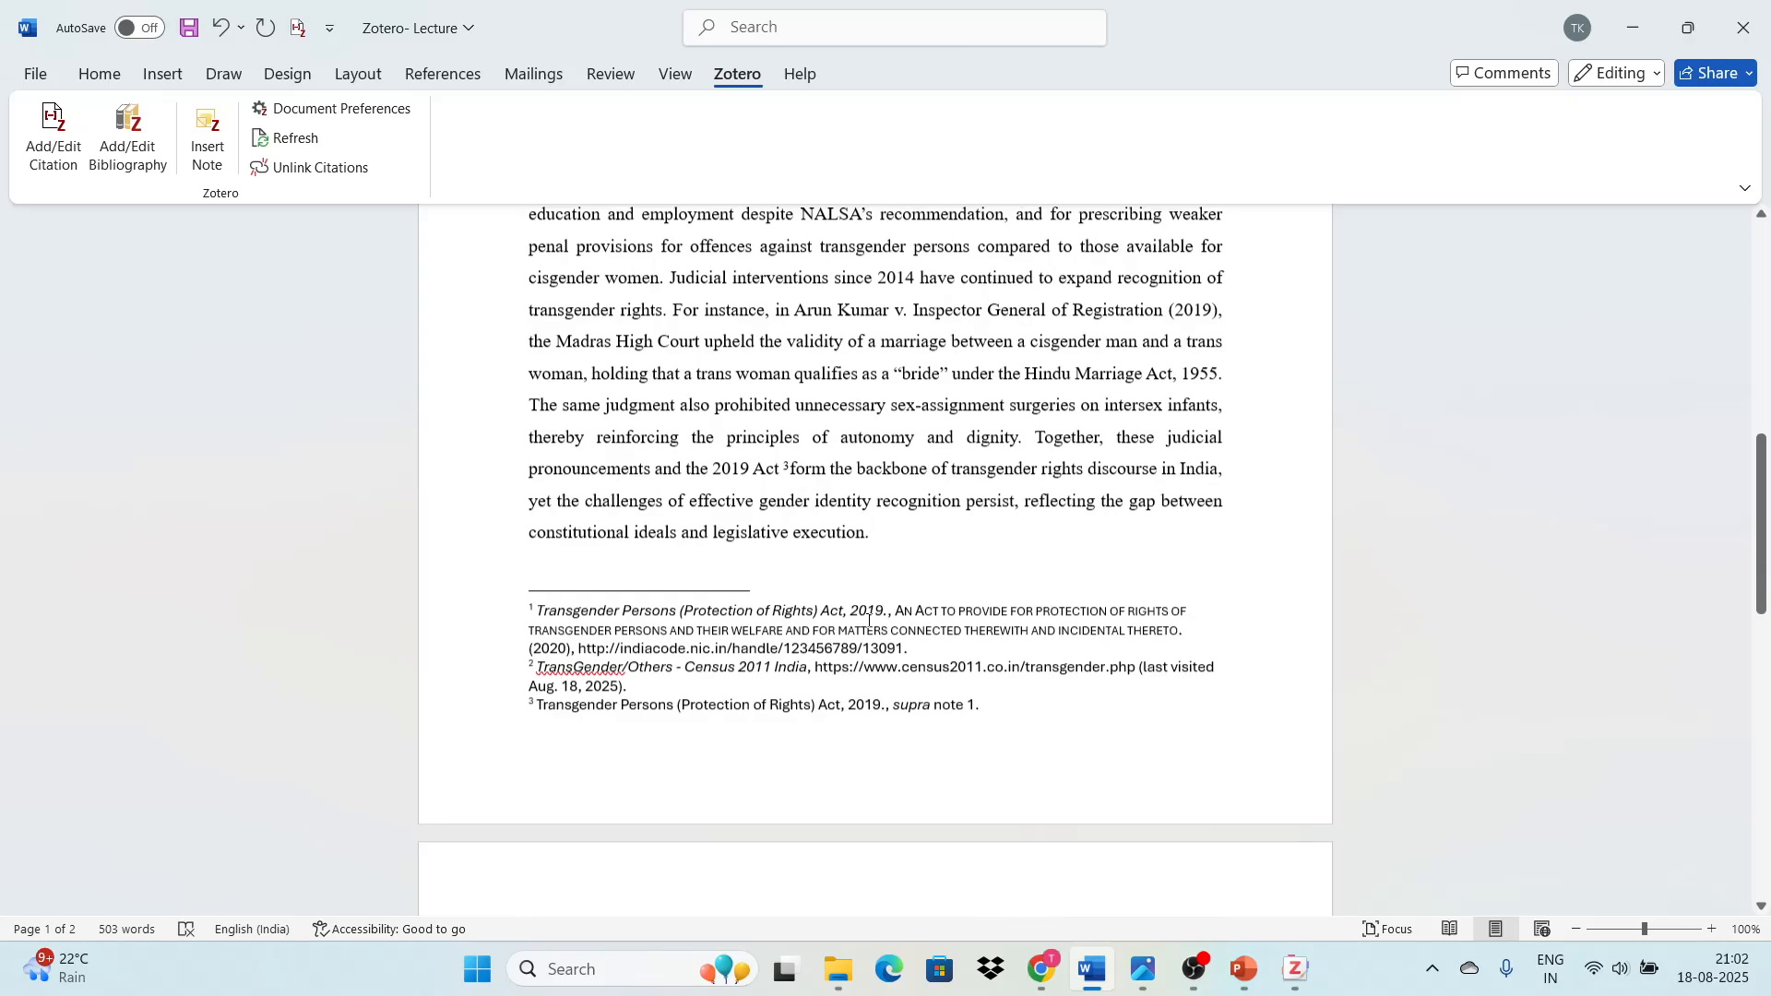
{"action": "scroll", "coordinate": [919, 672], "scroll_direction": "down", "scroll_amount": 1}
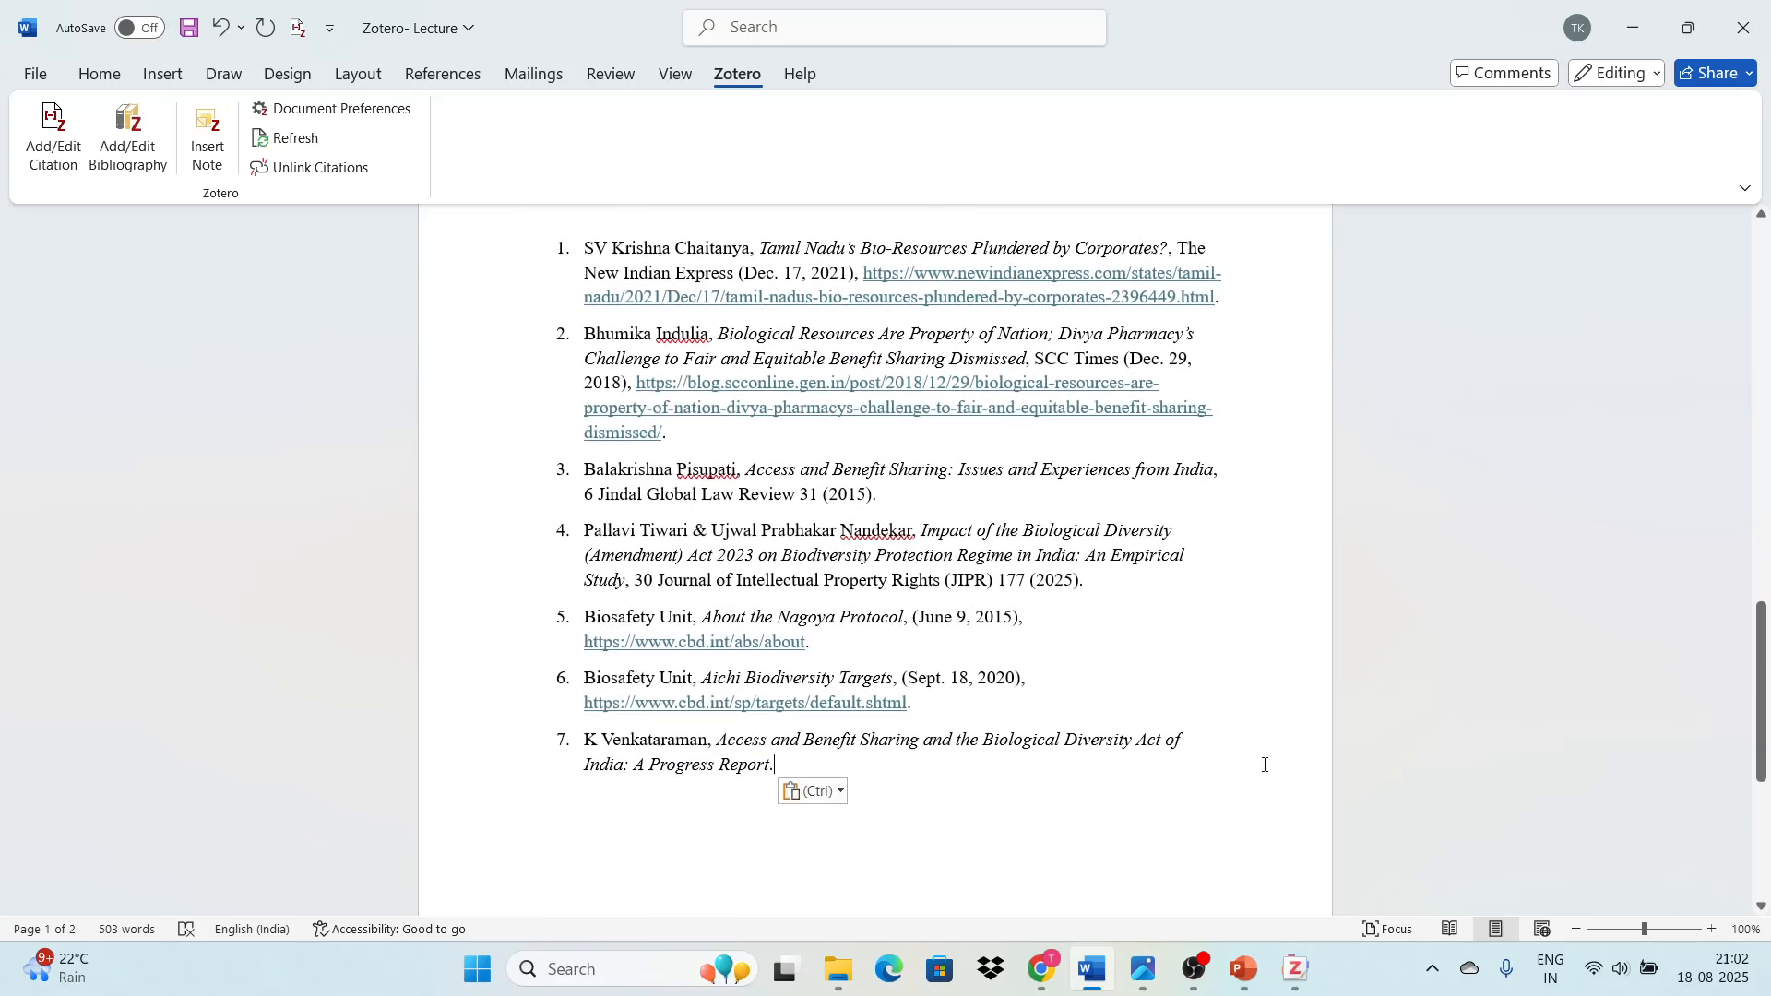
- Switch to Zotero and look through the SPPU seminar paper, Climate induced migration and Transgender persons rights collections
{"action": "left_click", "coordinate": [1311, 986]}
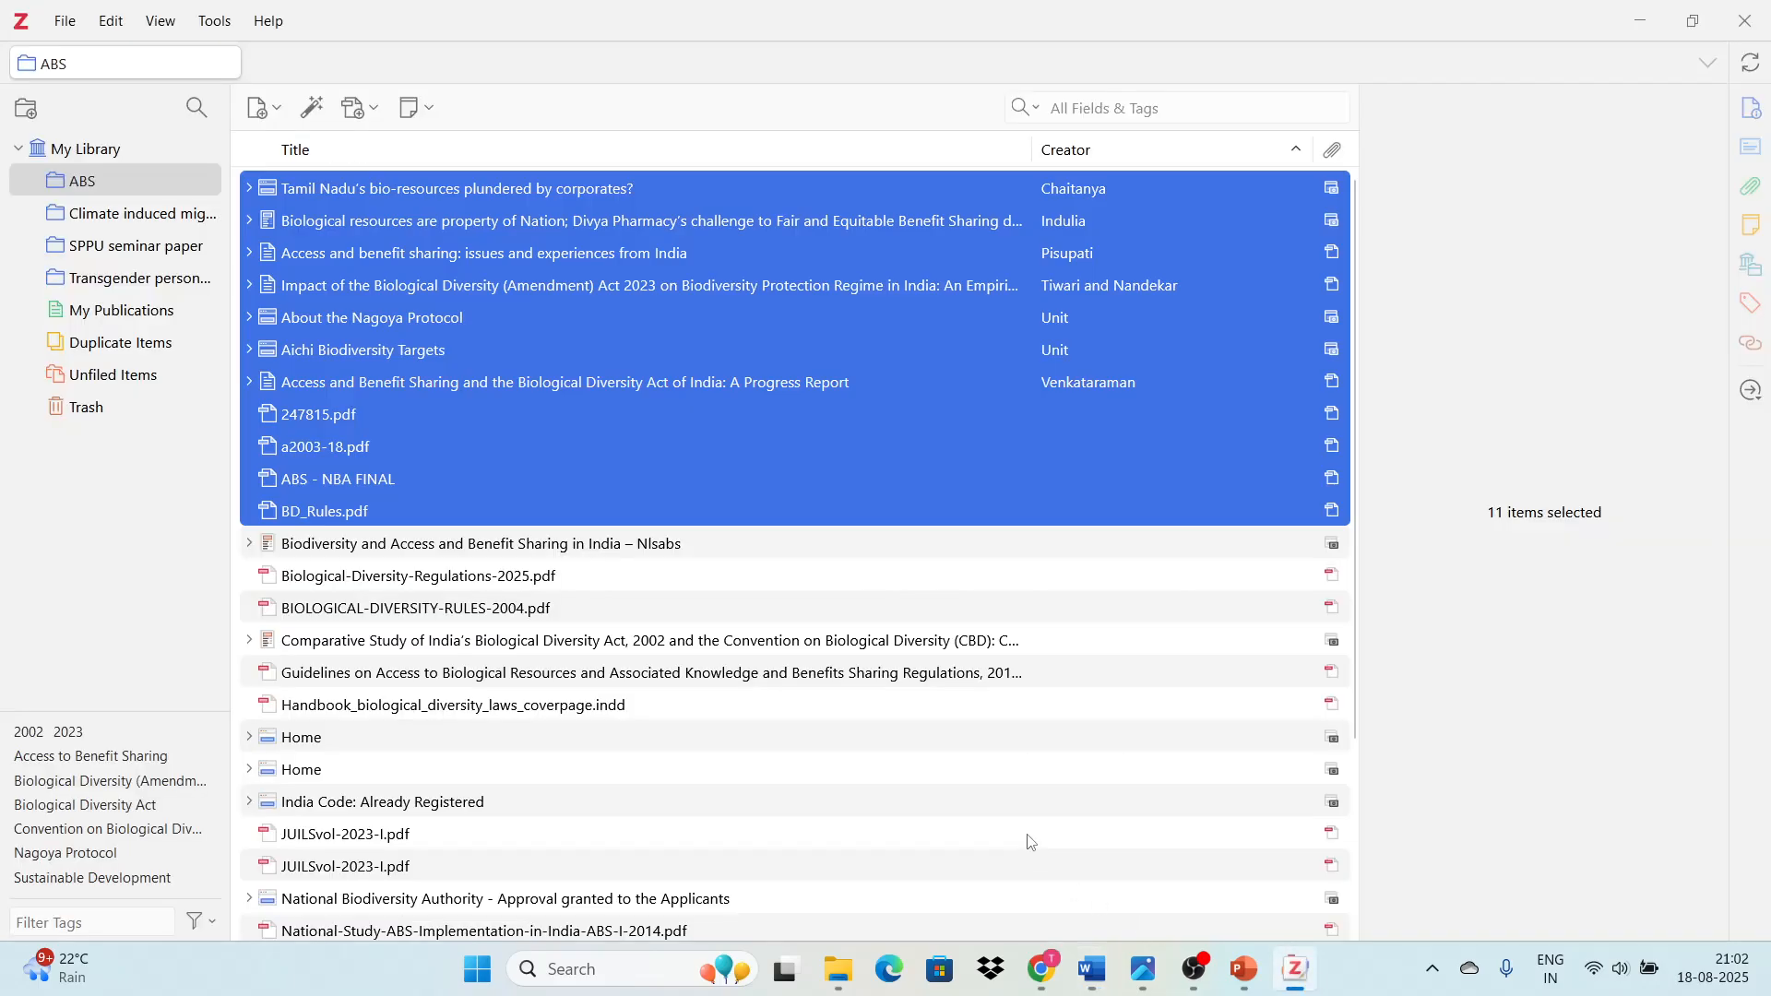
{"action": "left_click", "coordinate": [973, 485]}
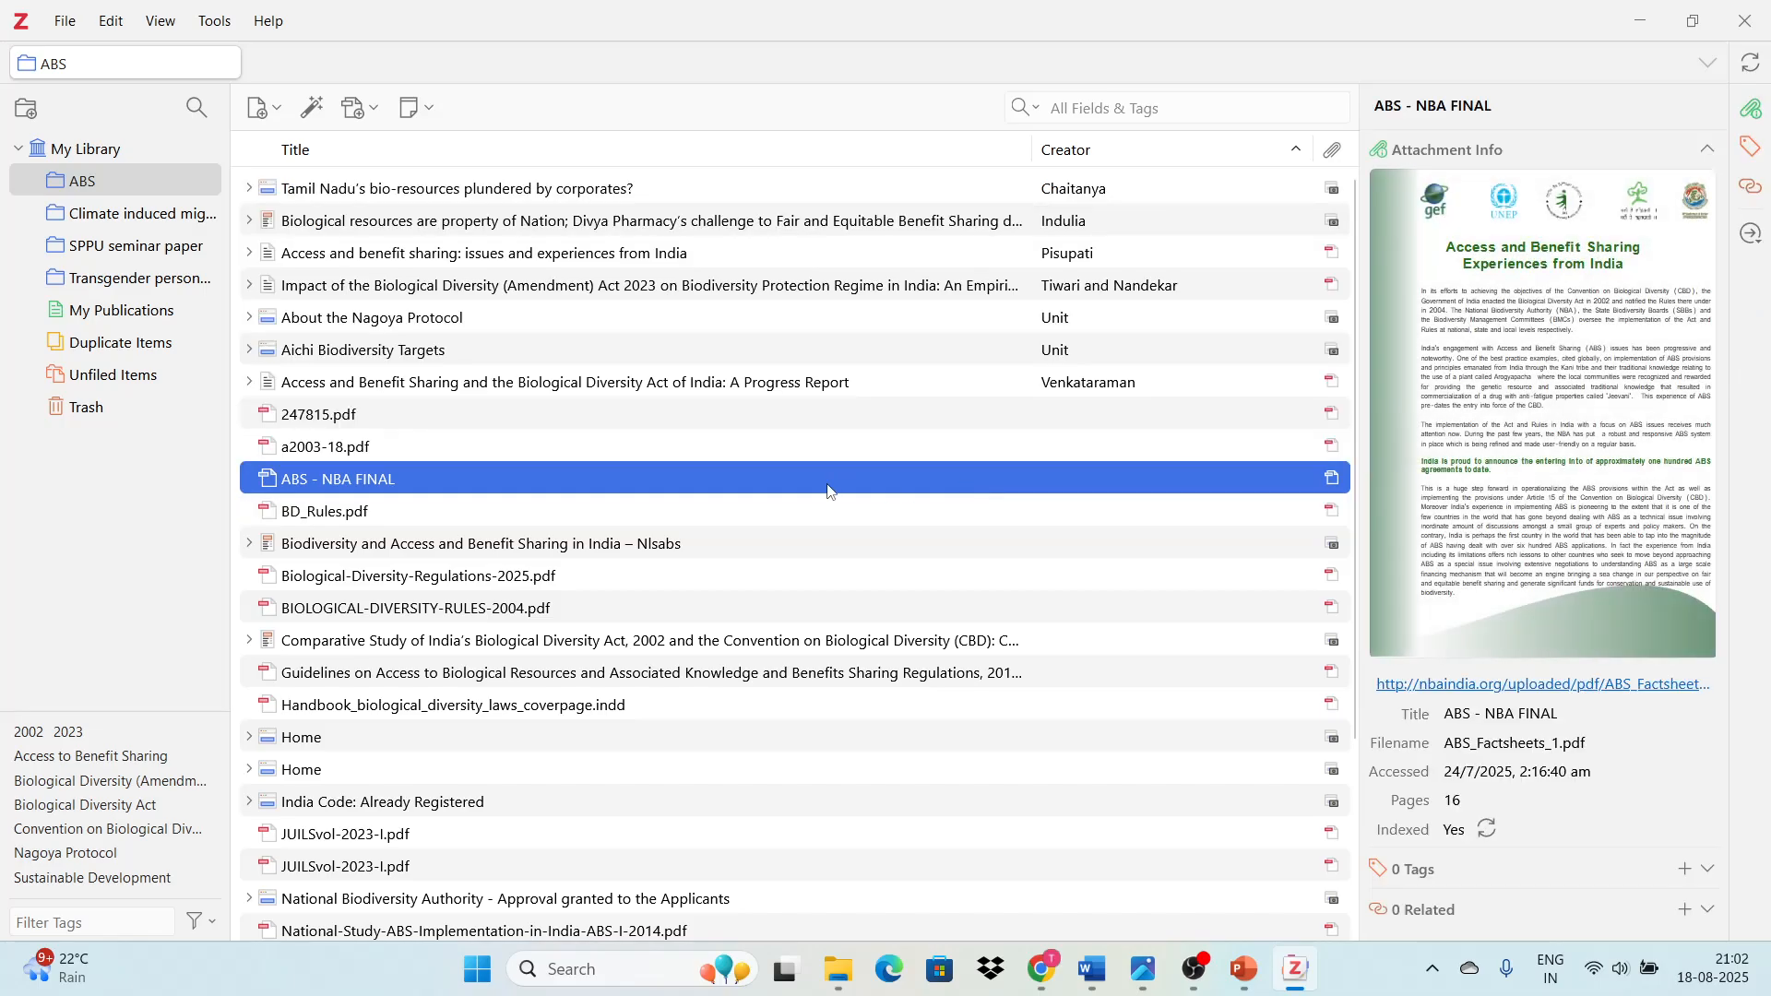
{"action": "left_click", "coordinate": [129, 289]}
{"action": "left_click", "coordinate": [118, 253]}
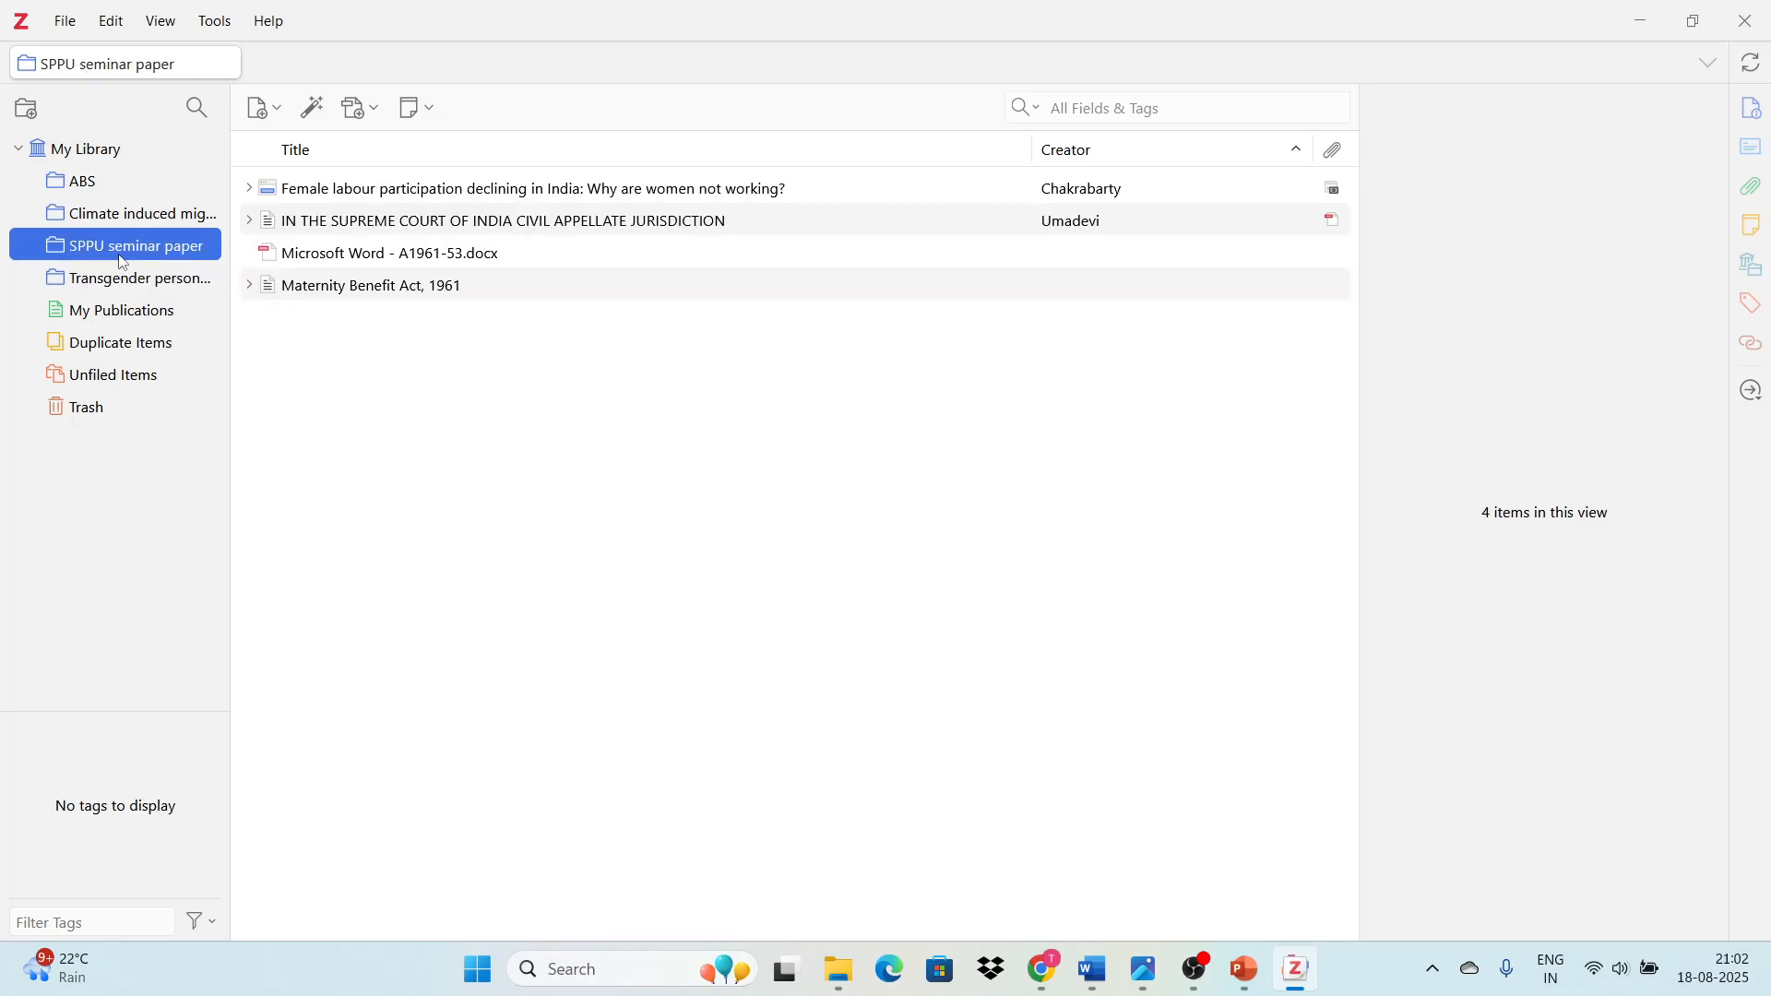
{"action": "left_click", "coordinate": [134, 229]}
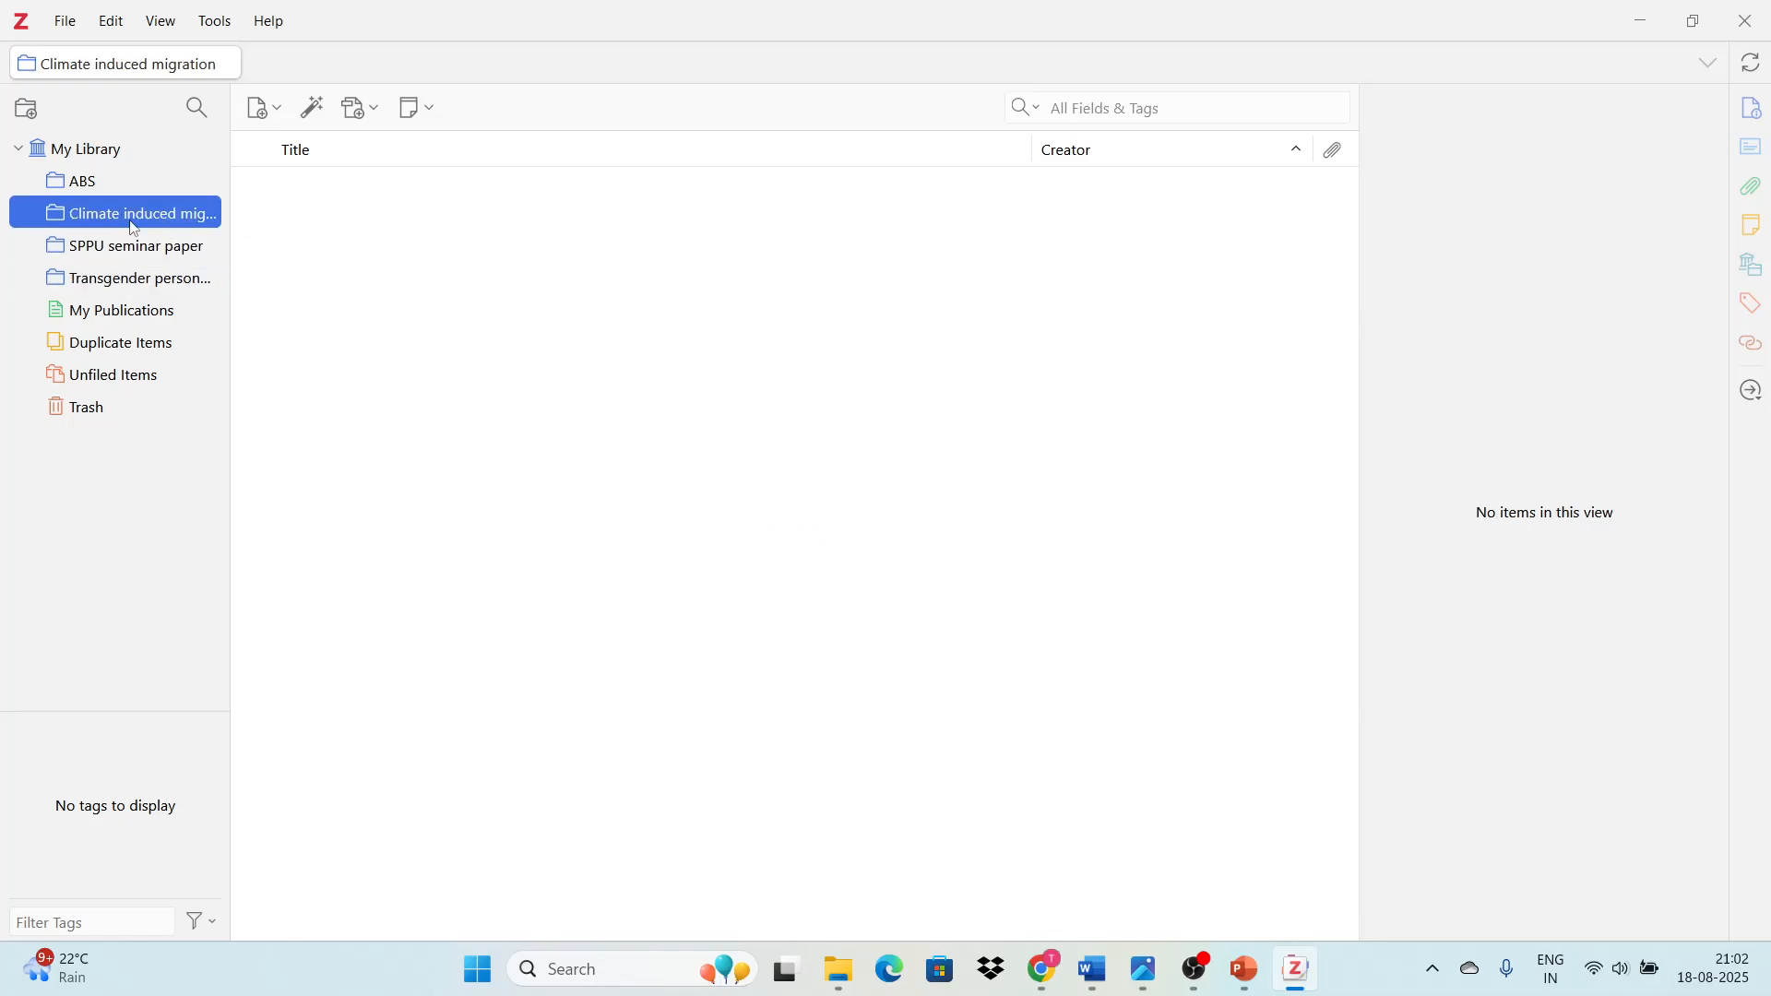
{"action": "left_click", "coordinate": [139, 282]}
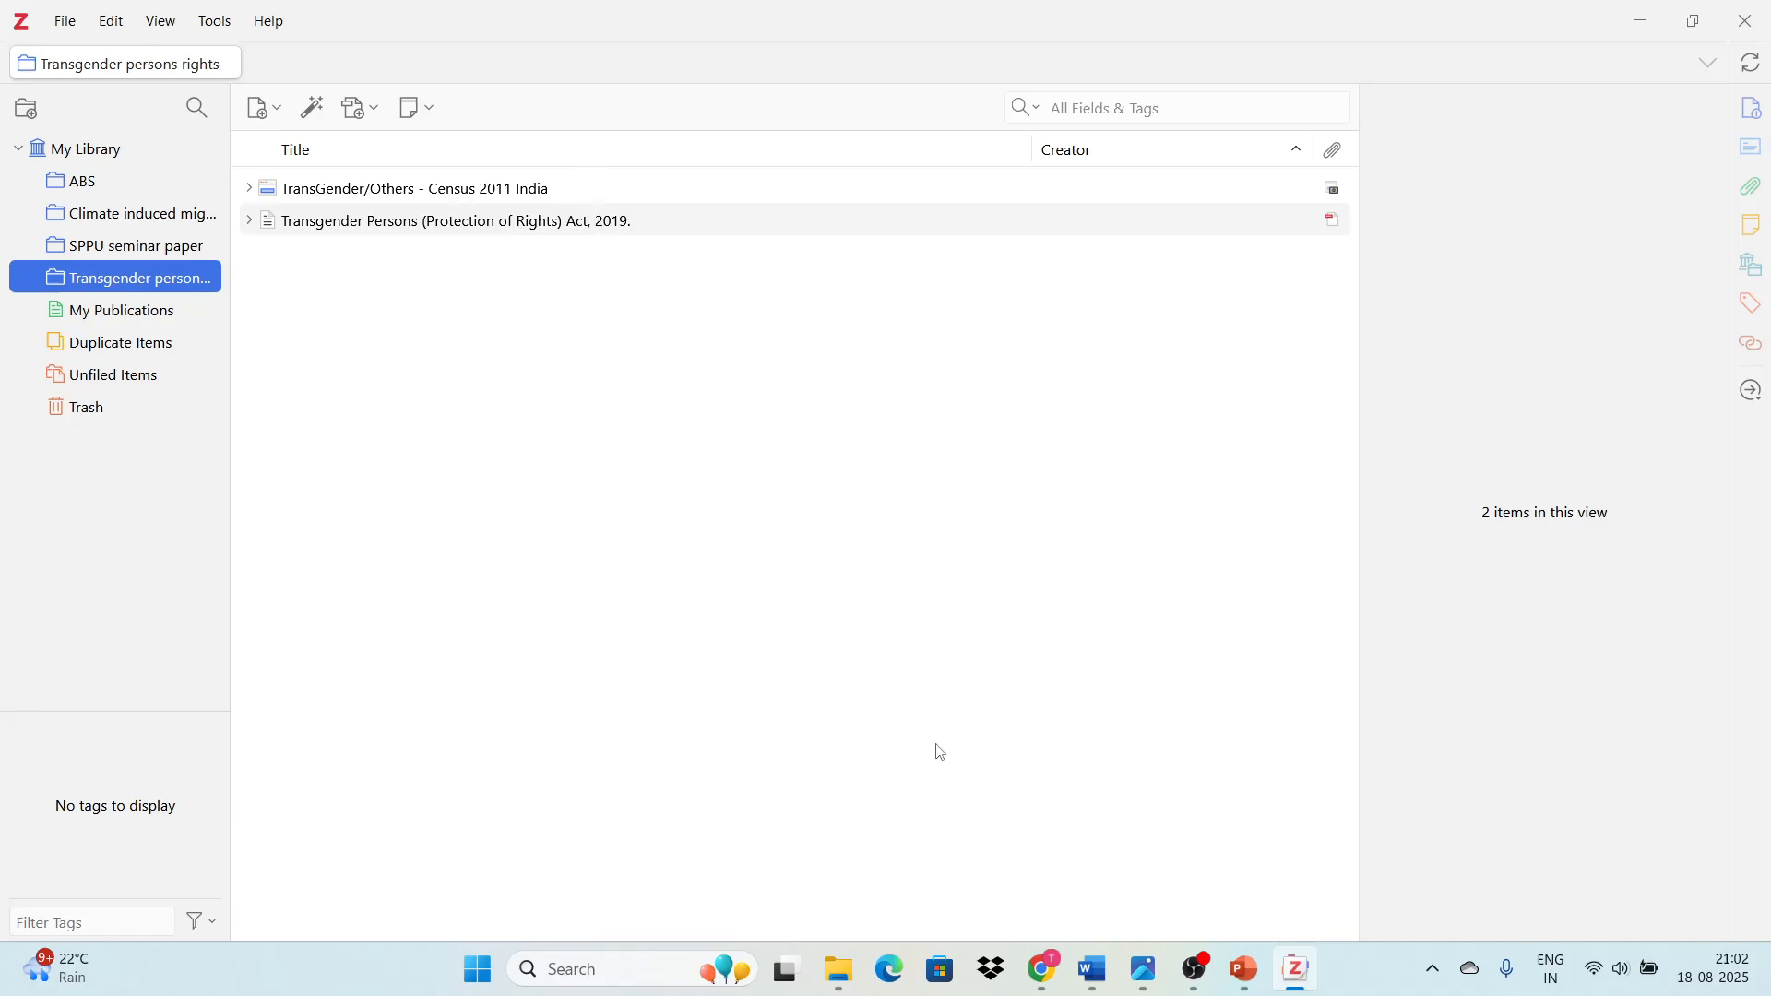
- Switch to Word and insert the placeholder "(citation)" after "Act, 2019" in the first sentence of the Introduction
{"action": "left_click", "coordinate": [1095, 973]}
{"action": "scroll", "coordinate": [921, 541], "scroll_direction": "up", "scroll_amount": 20}
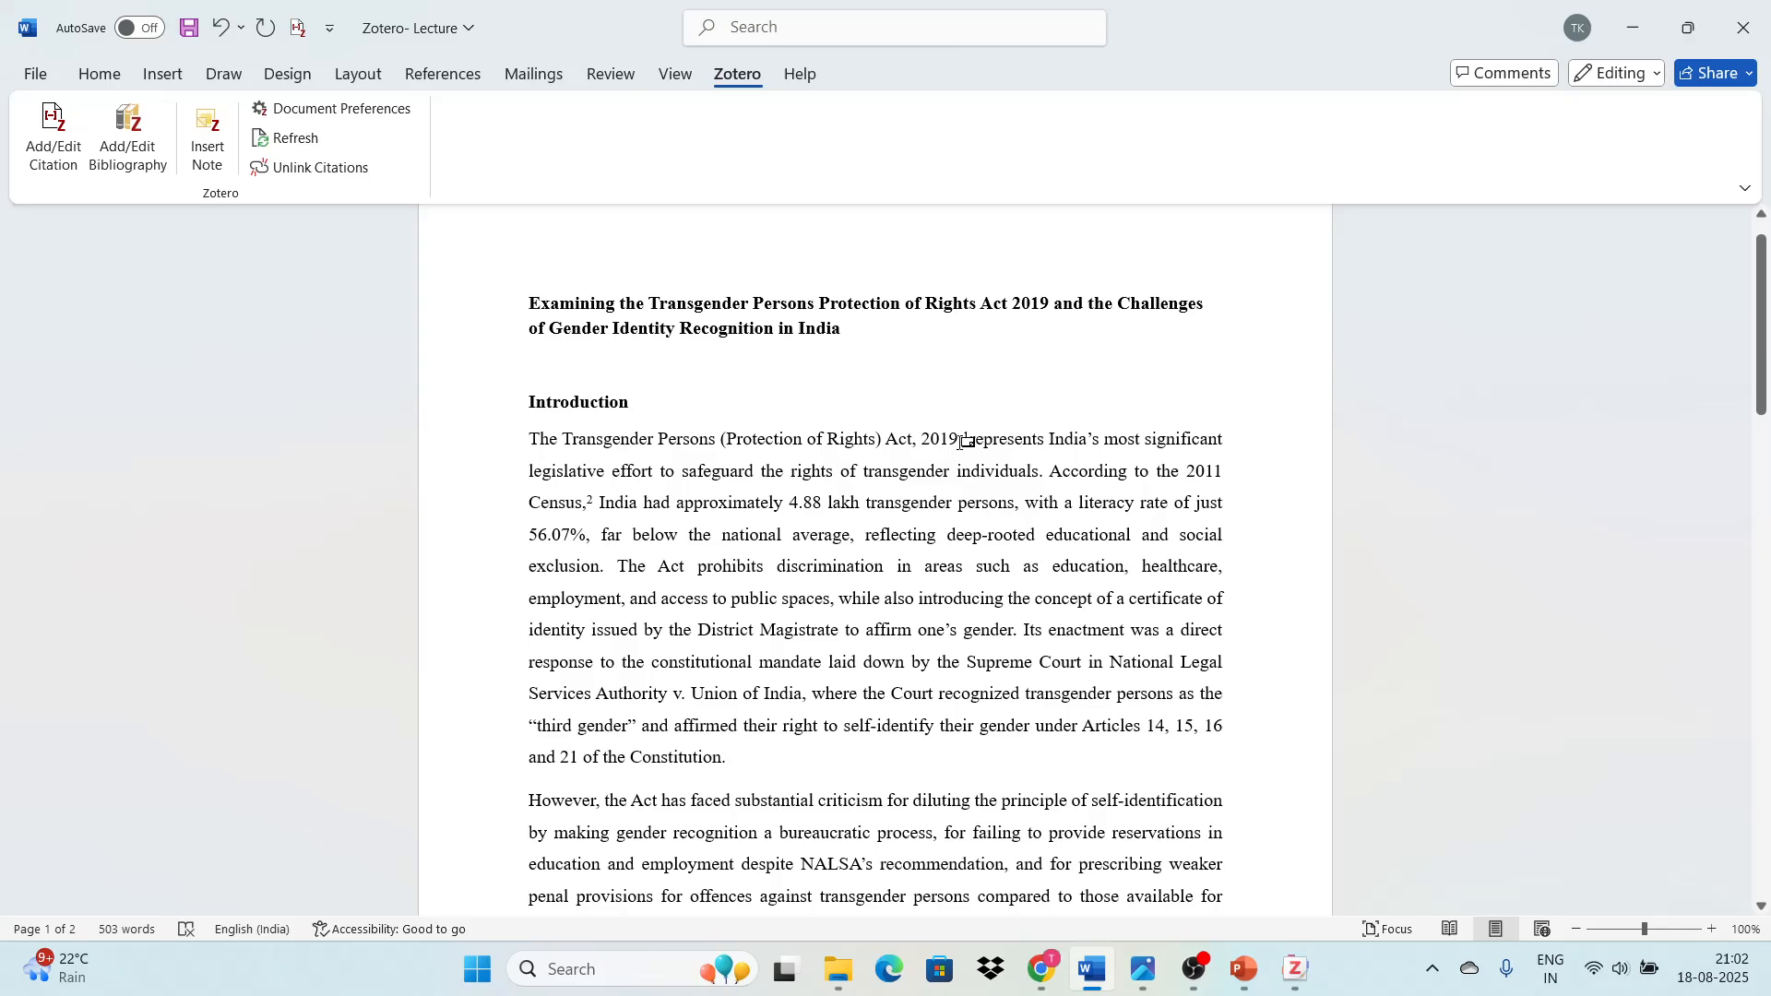
{"action": "left_click", "coordinate": [964, 441]}
{"action": "type", "text": "(cita"}
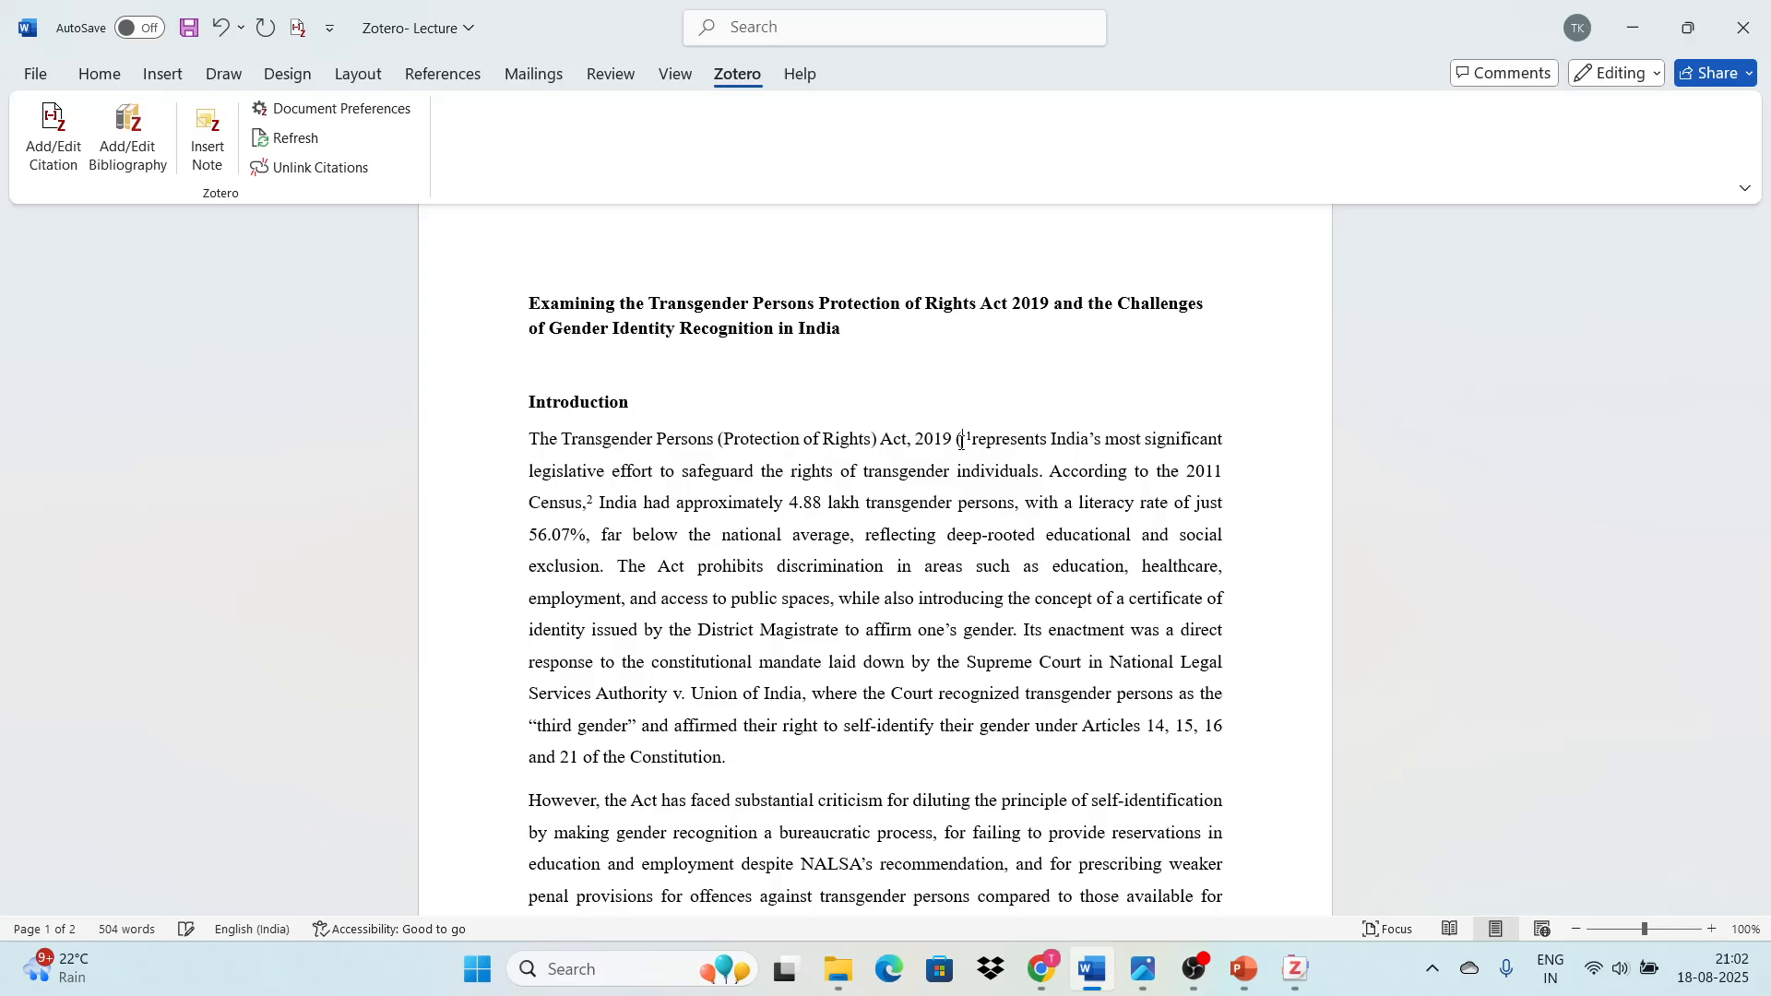
{"action": "type", "text": "tion)"}
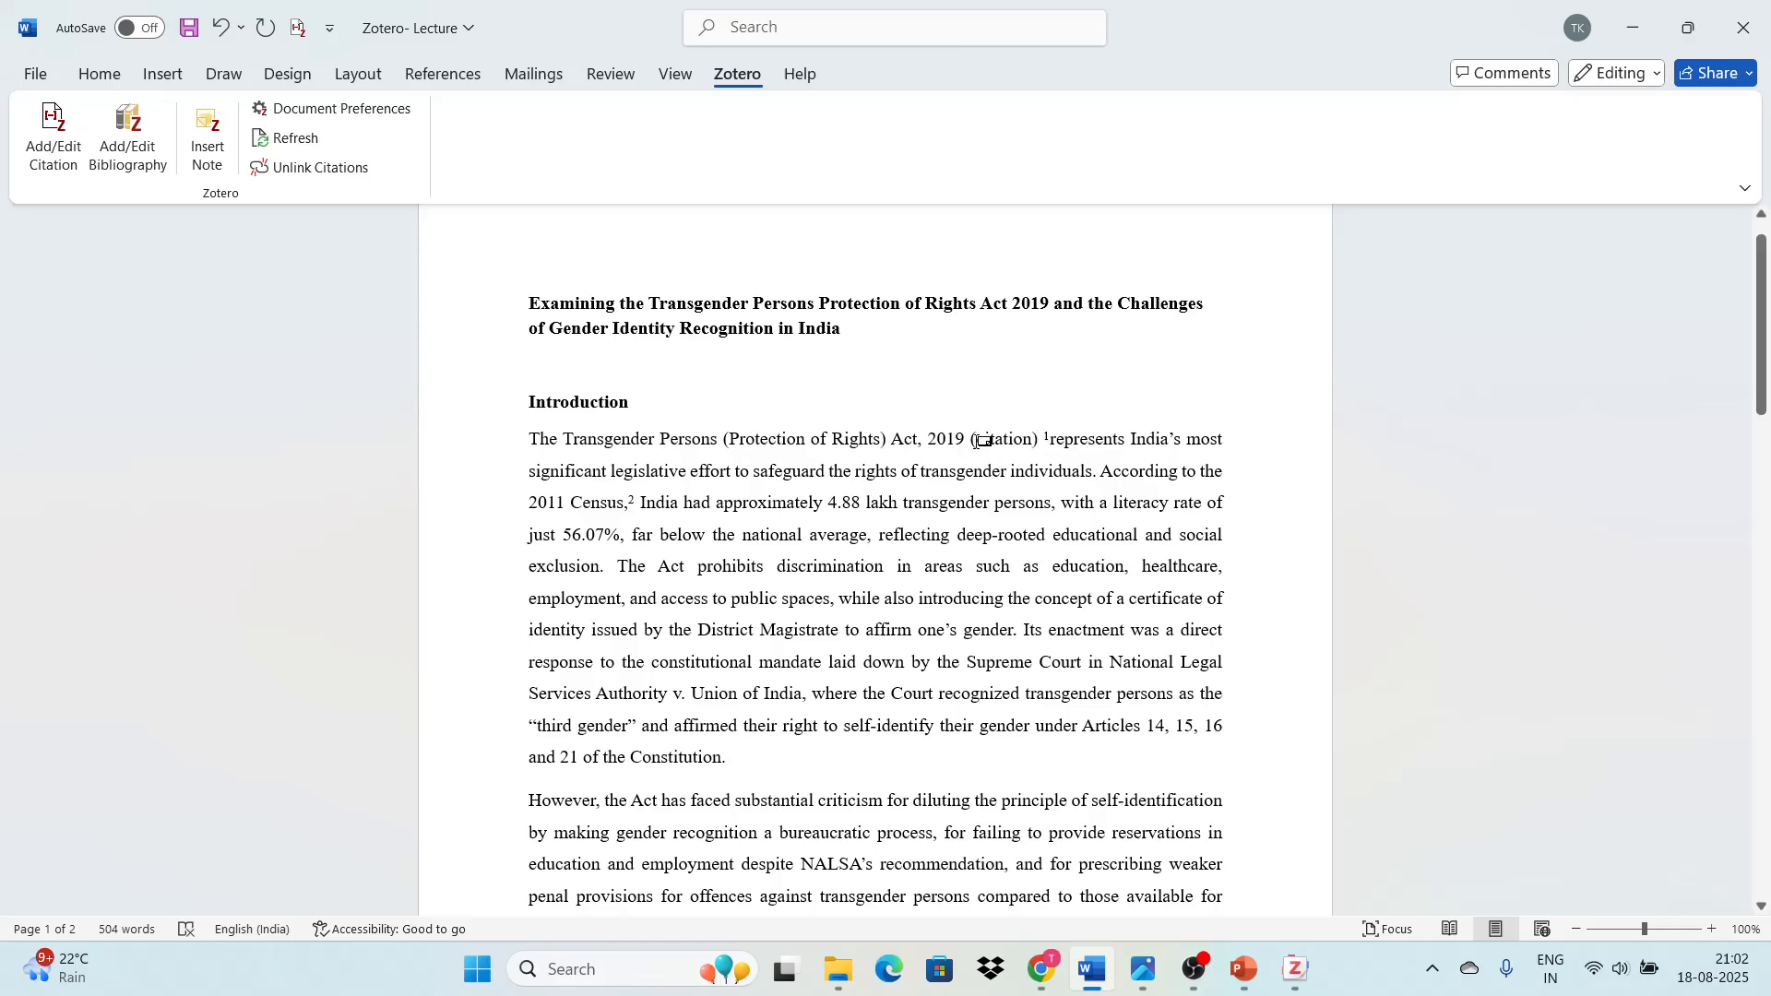
- Add the placeholder "( citation)" after the closing sentence of the Introduction's first paragraph
{"action": "left_click", "coordinate": [757, 767]}
{"action": "type", "text": "("}
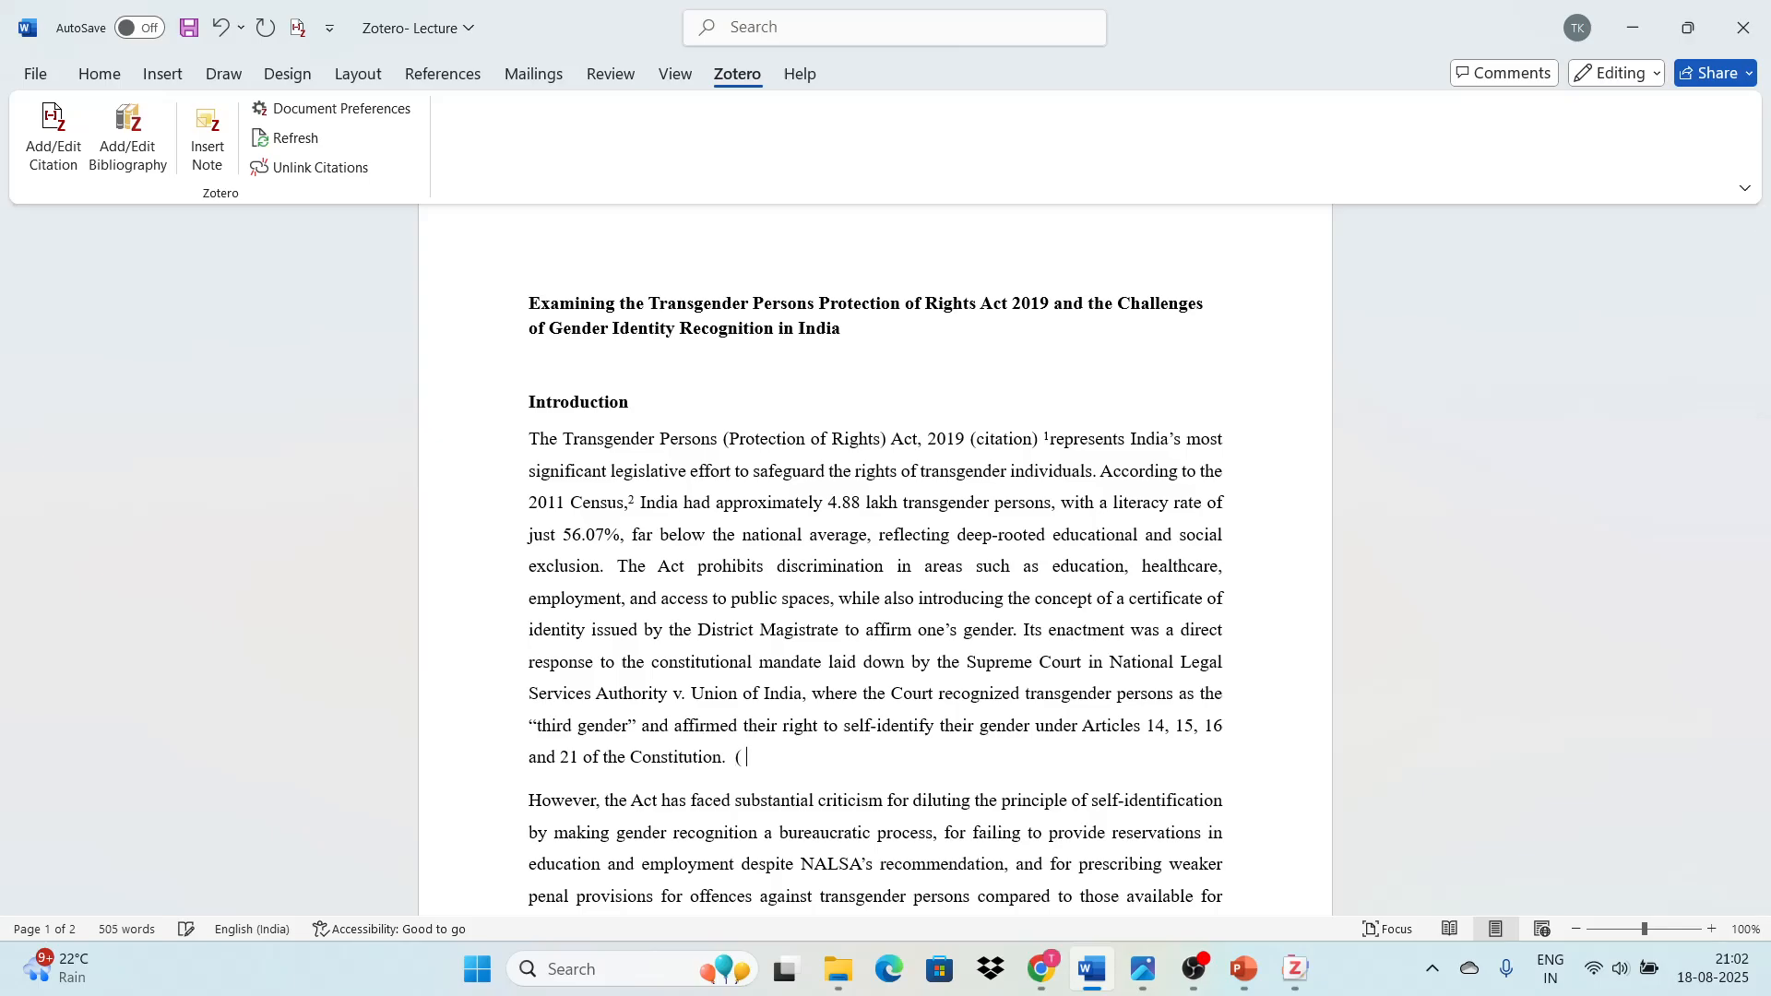
{"action": "type", "text": " citation"}
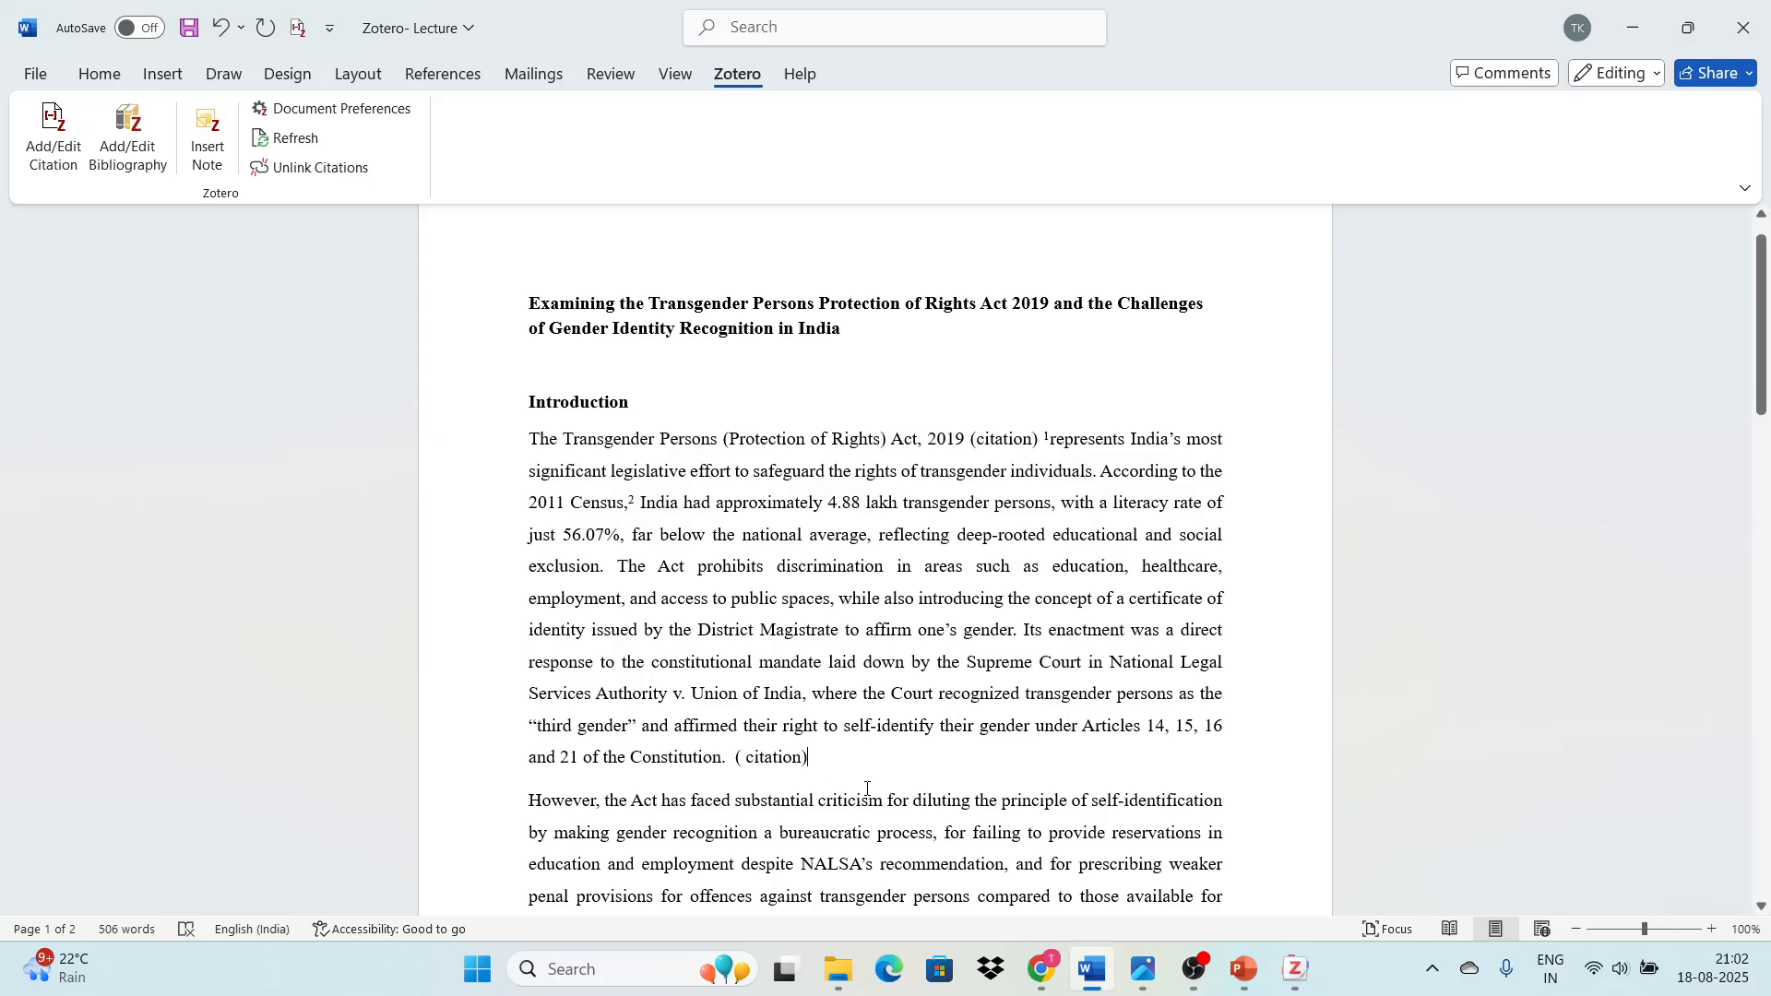
{"action": "scroll", "coordinate": [867, 788], "scroll_direction": "down", "scroll_amount": 10}
{"action": "scroll", "coordinate": [867, 789], "scroll_direction": "up", "scroll_amount": 5}
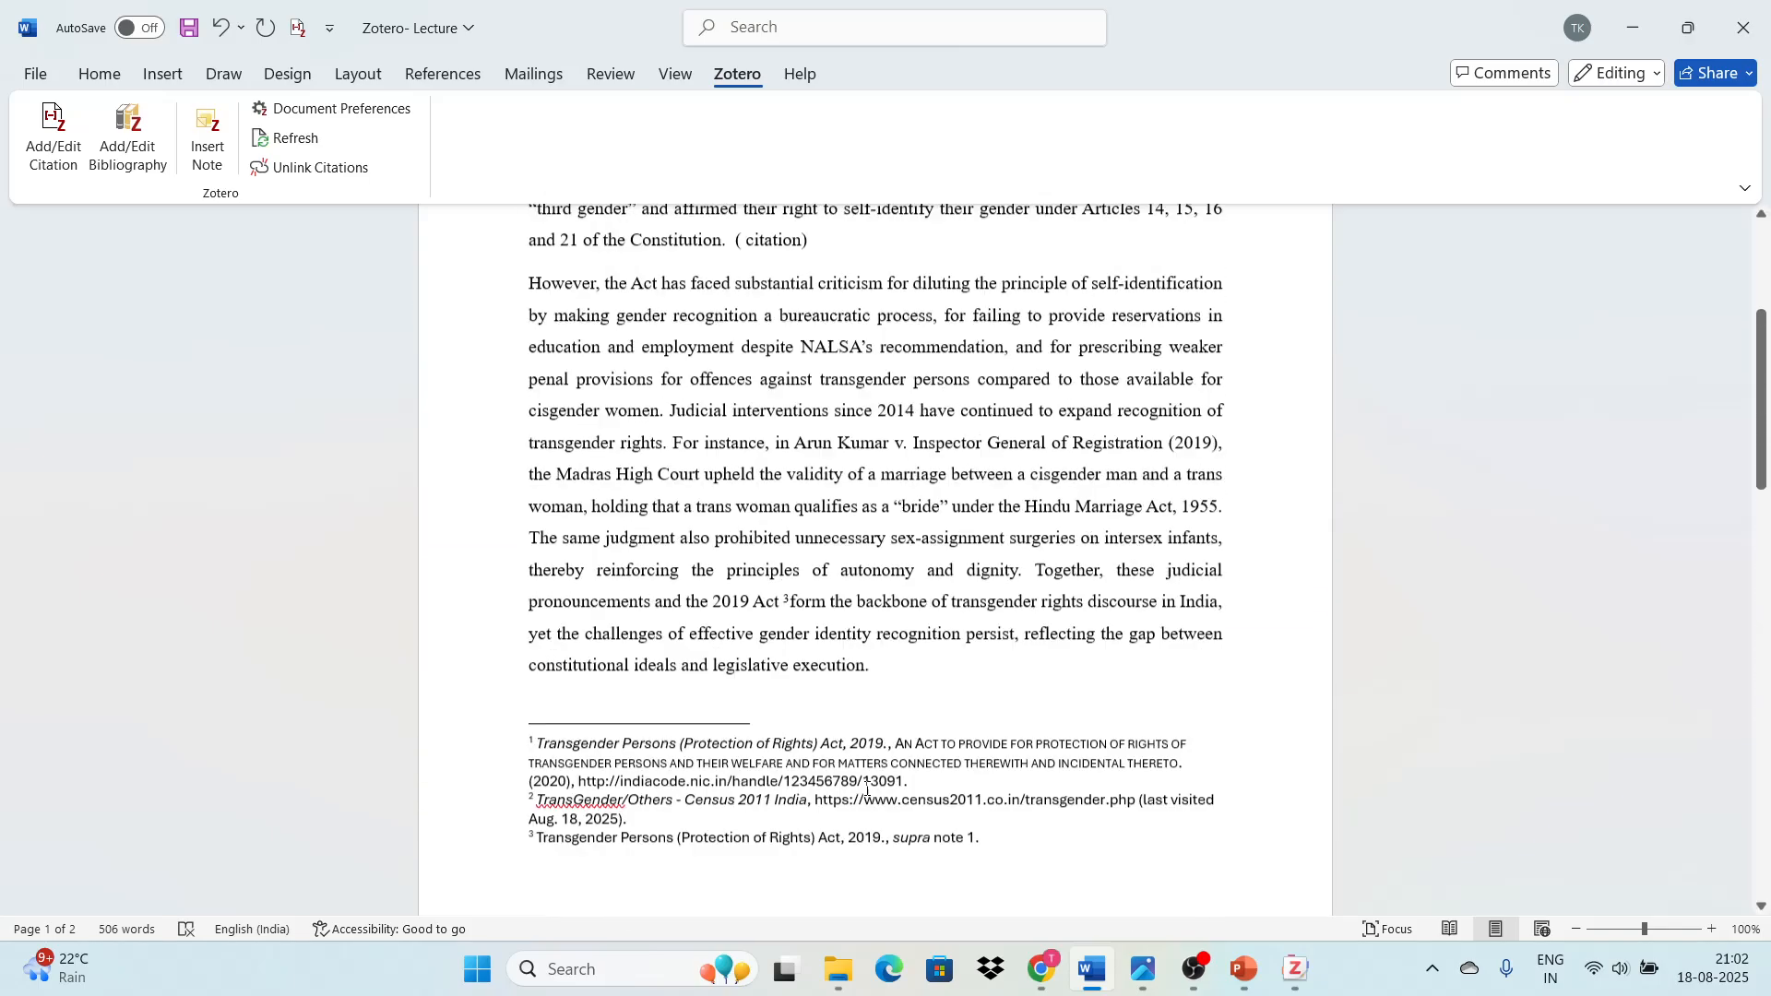
{"action": "scroll", "coordinate": [867, 789], "scroll_direction": "up", "scroll_amount": 5}
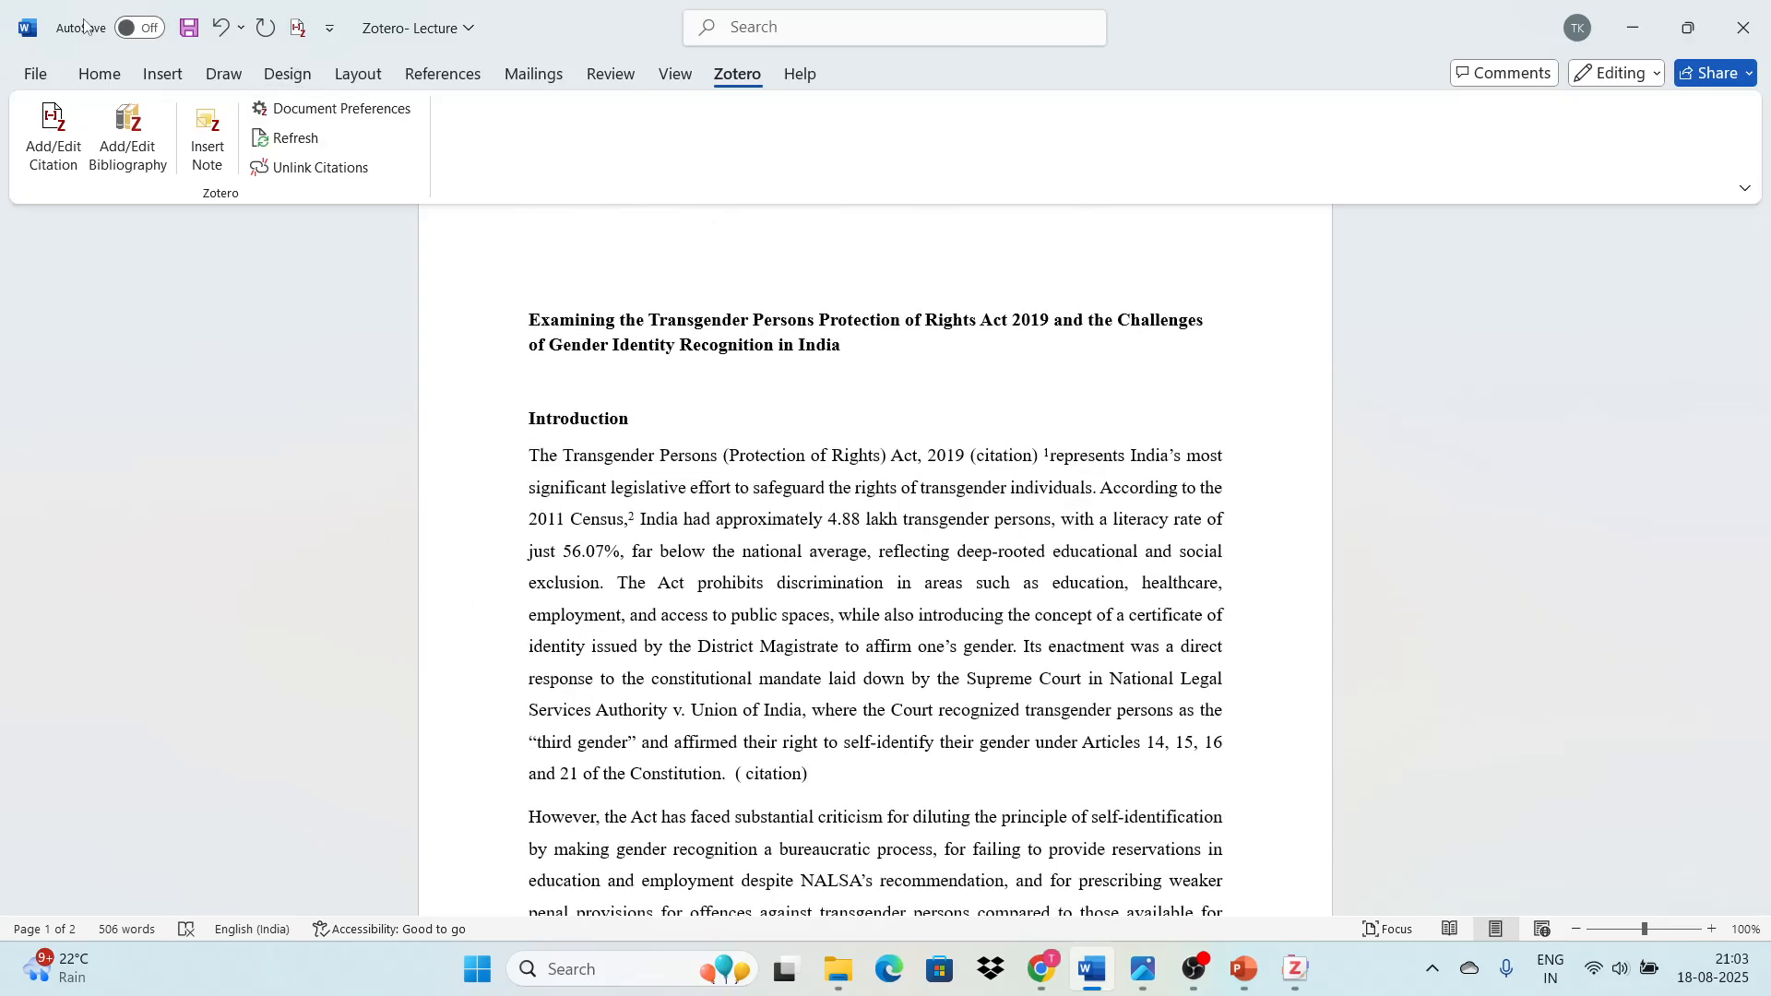
{"action": "left_click", "coordinate": [98, 78]}
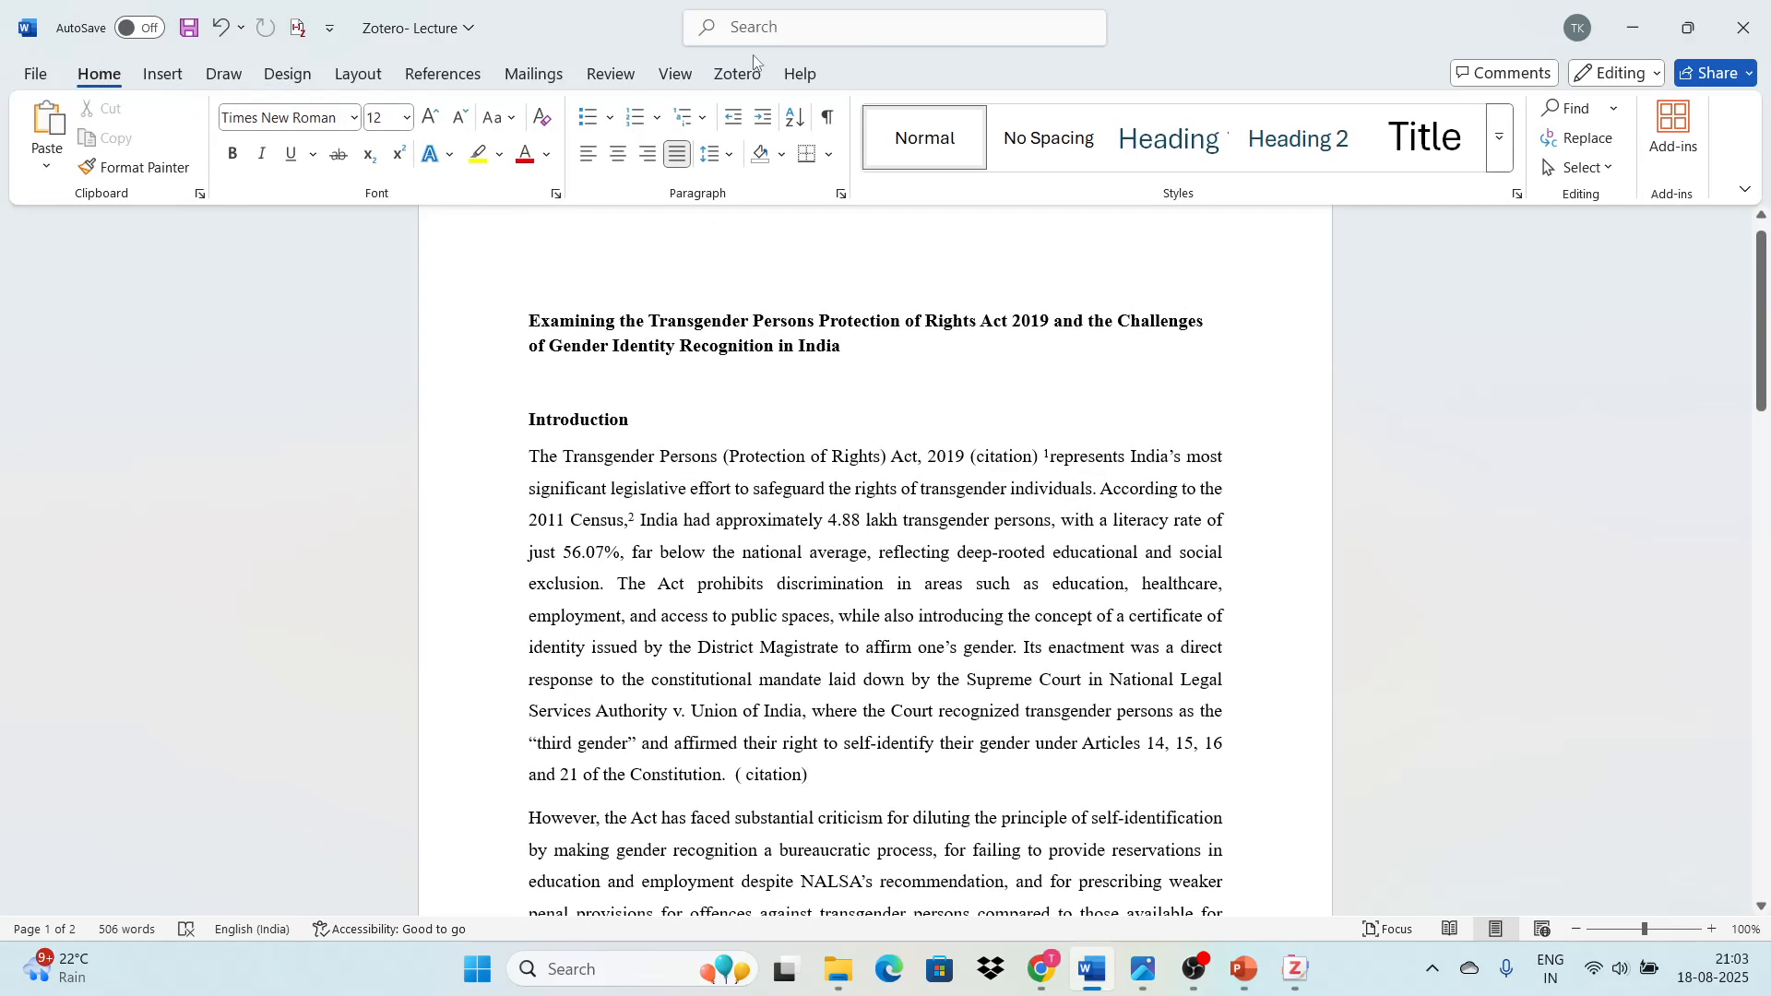
{"action": "left_click", "coordinate": [737, 78]}
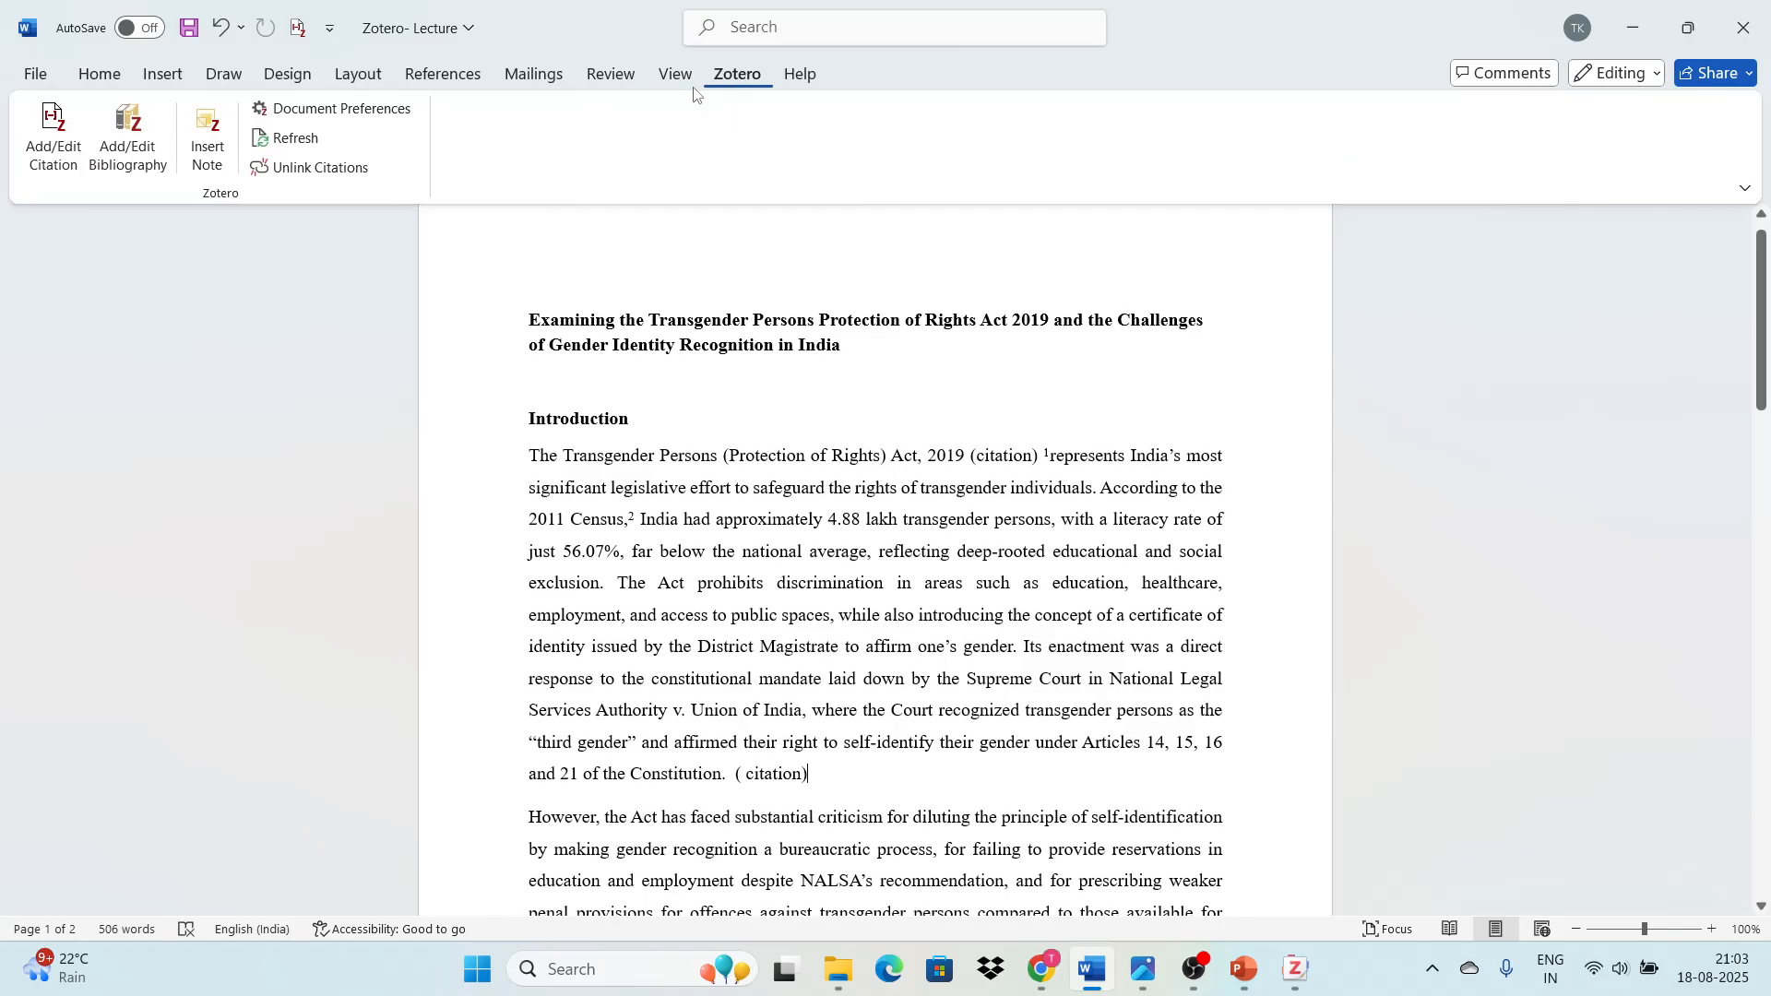
{"action": "left_click", "coordinate": [39, 171]}
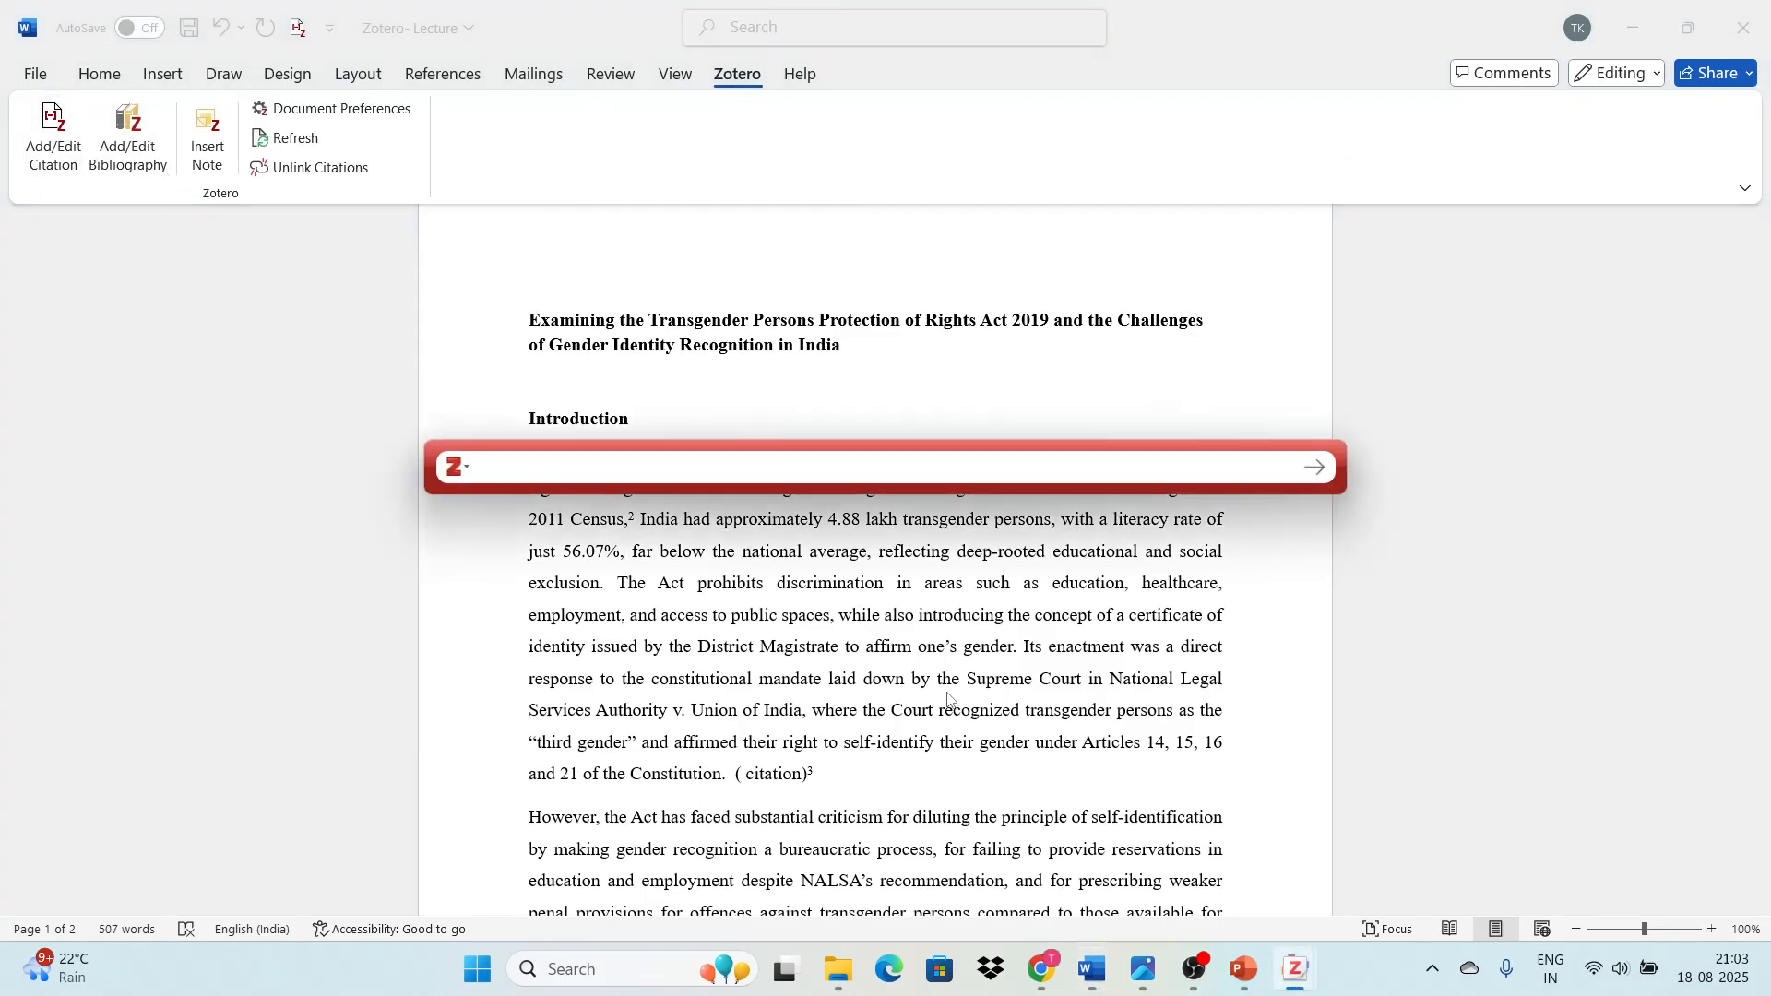
{"action": "key", "text": "Escape"}
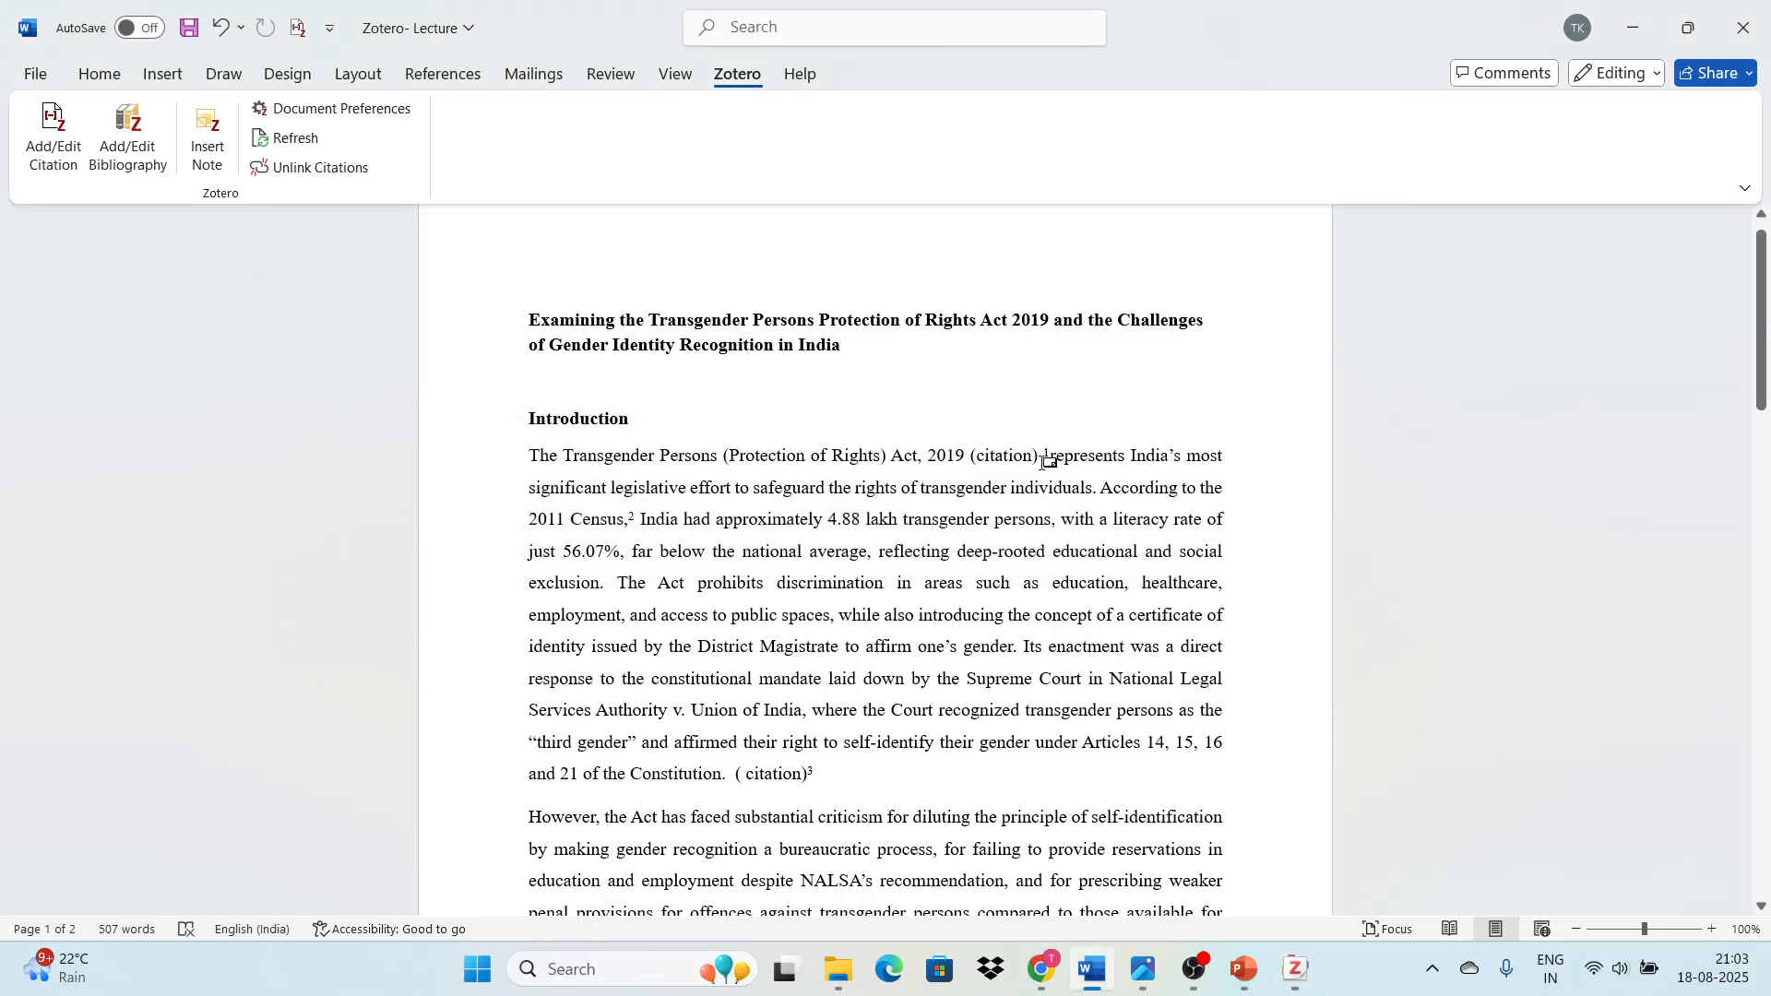
- Delete the "(citation)" placeholder after "Act, 2019" and the "( citation)" placeholder with its footnote mark ending the Introduction's first paragraph
{"action": "left_click_drag", "start_coordinate": [1044, 458], "coordinate": [971, 458]}
{"action": "key", "text": "Delete"}
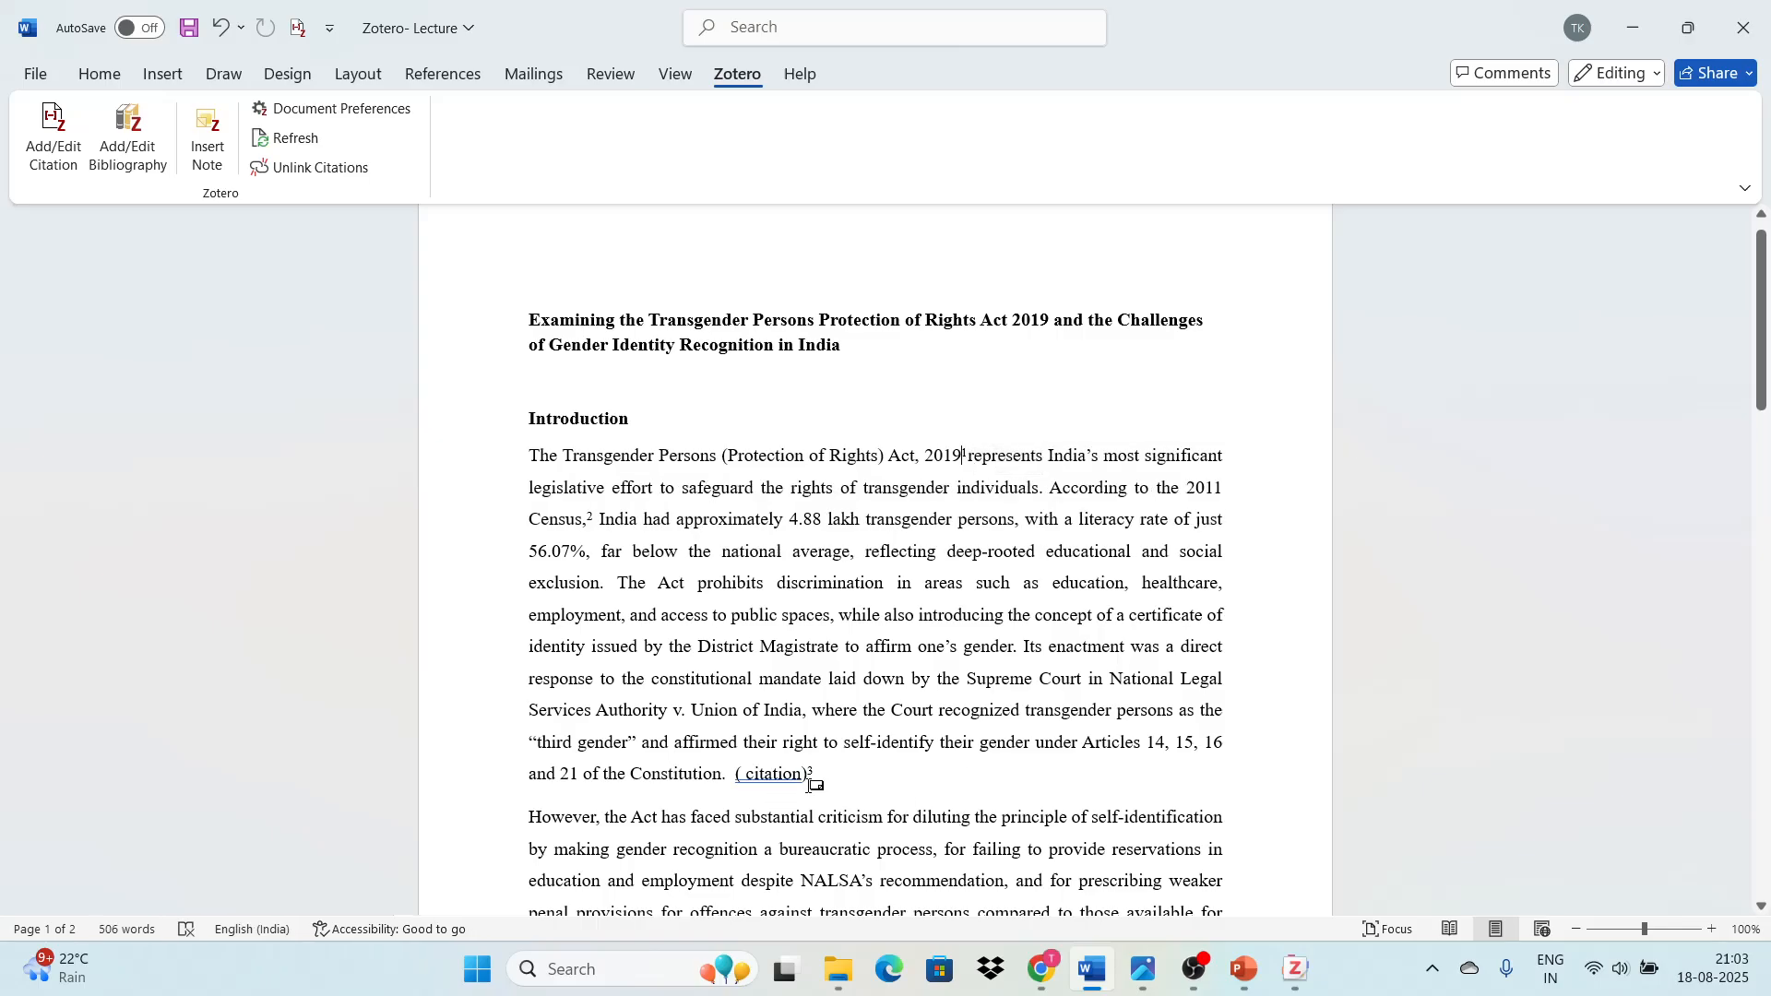
{"action": "left_click_drag", "start_coordinate": [812, 780], "coordinate": [737, 784]}
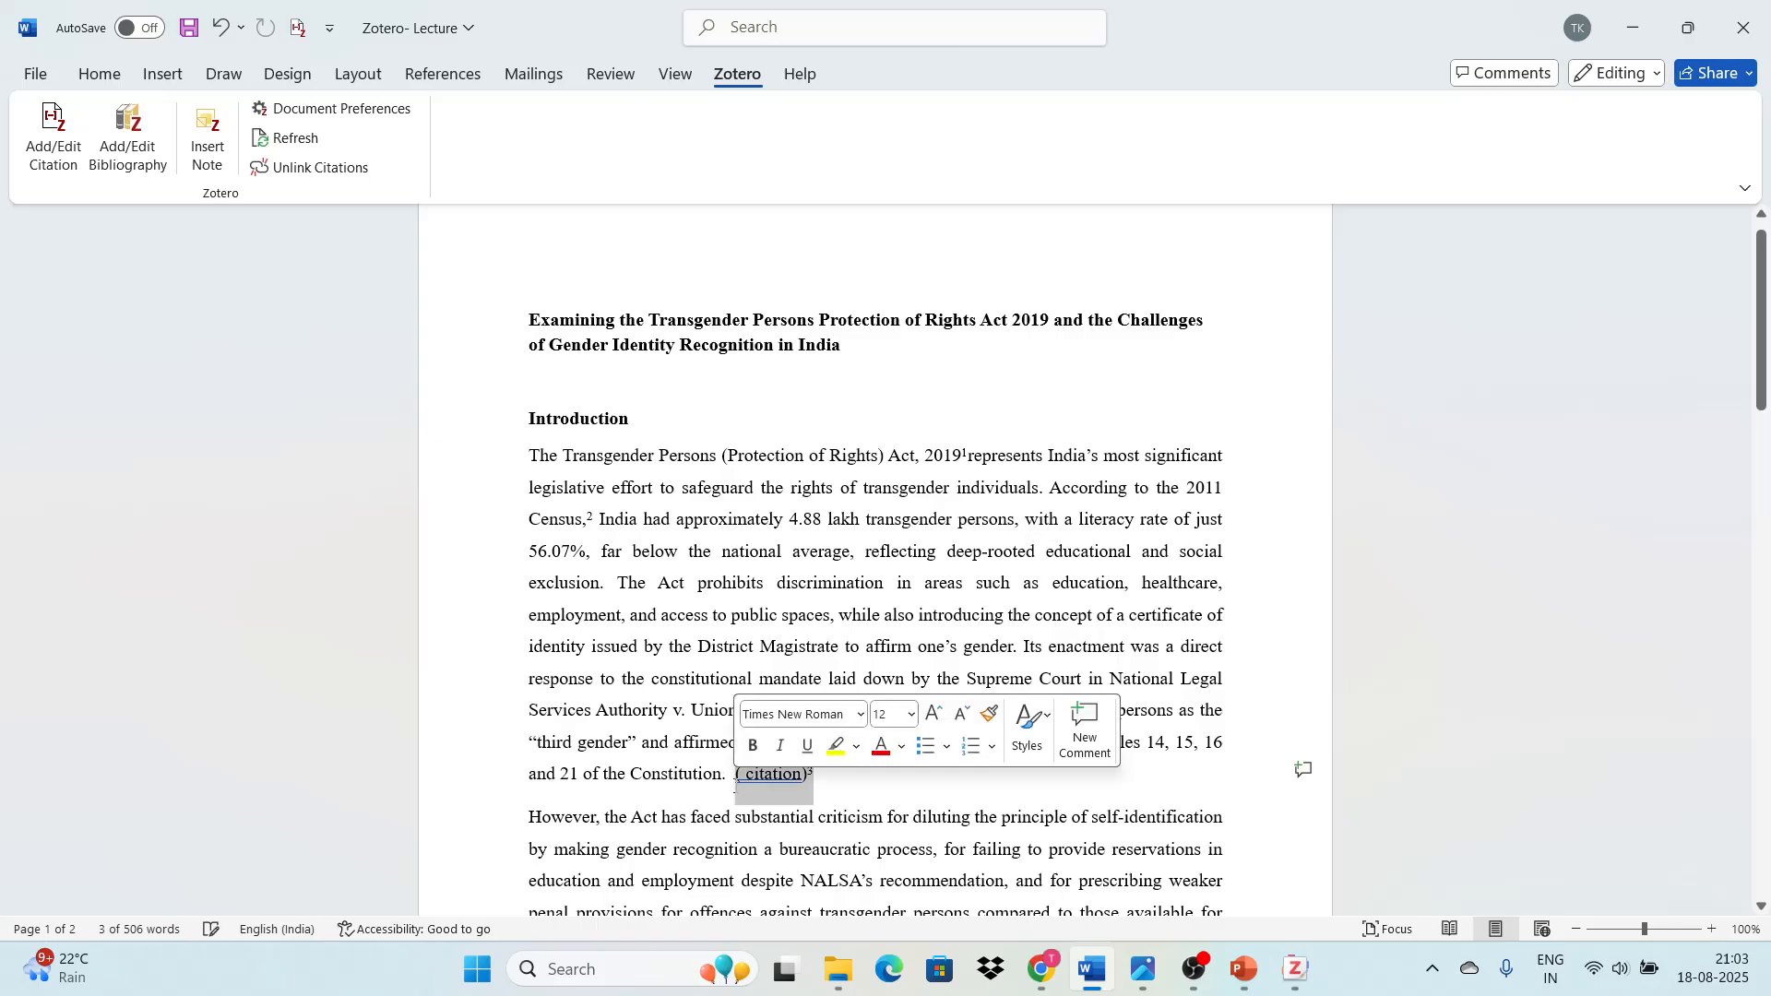
{"action": "key", "text": "Delete"}
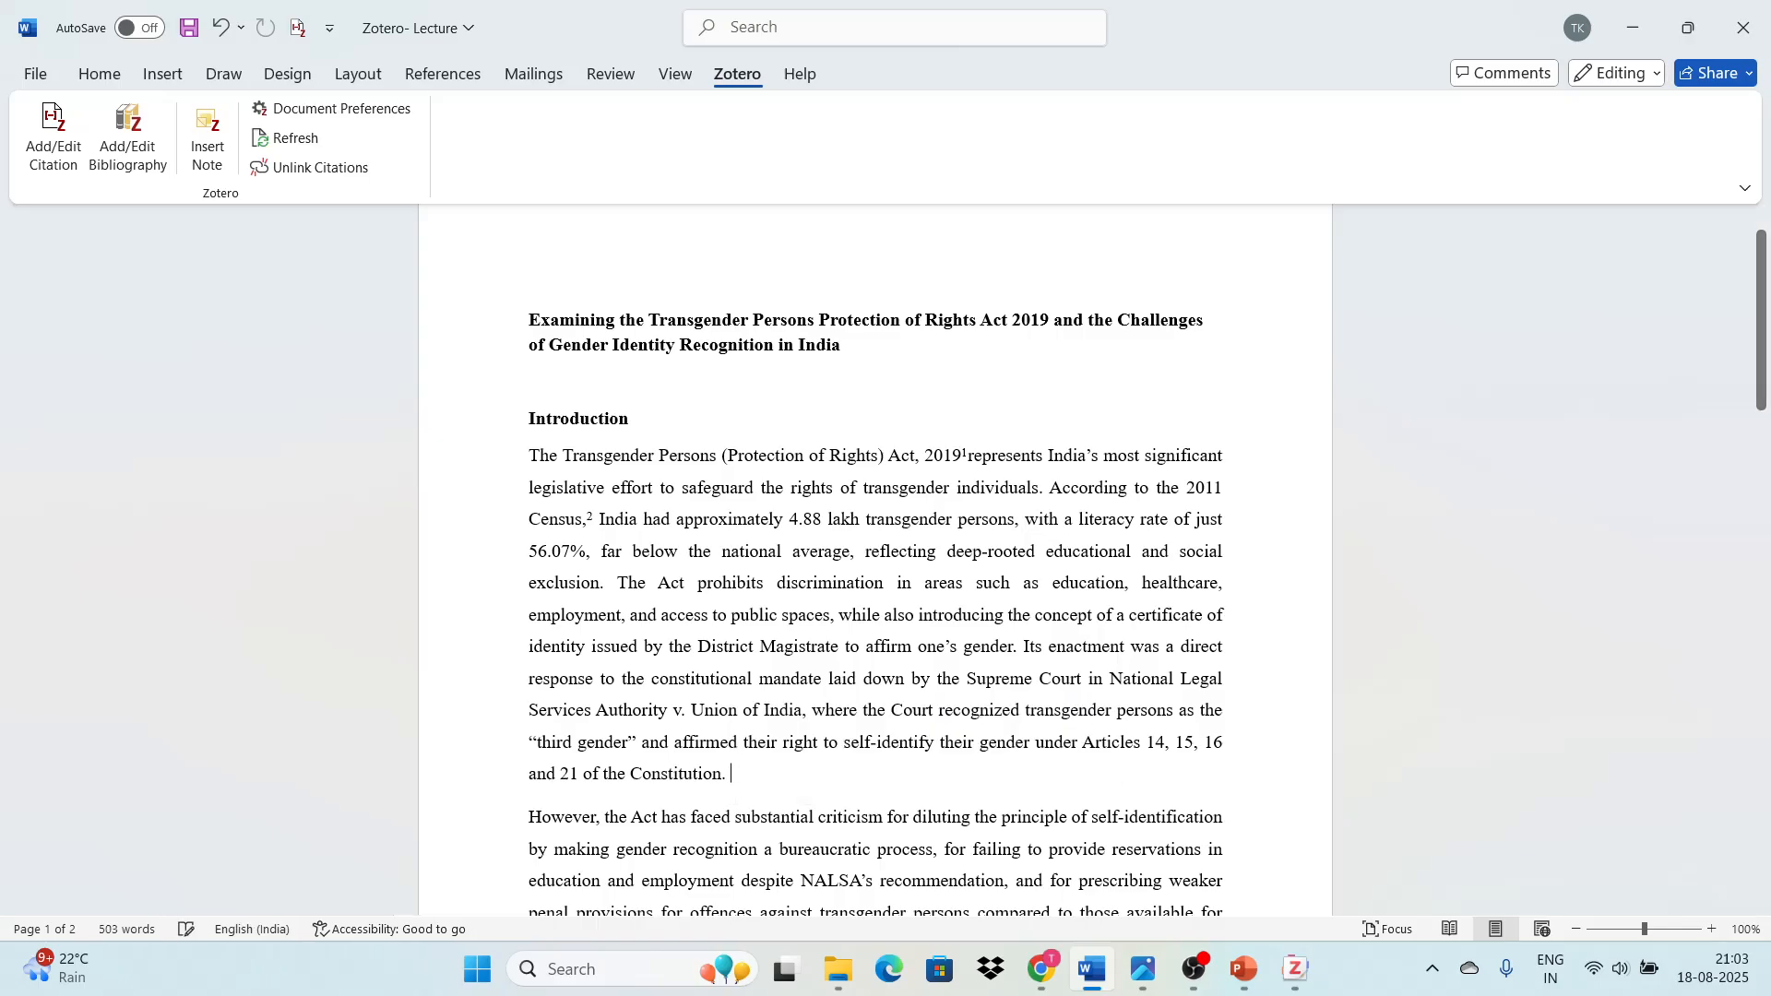
- Examine the opening passages of both Introduction paragraphs and the footnote mark after "Census," to see where the text carries citations
{"action": "scroll", "coordinate": [766, 791], "scroll_direction": "down", "scroll_amount": 2}
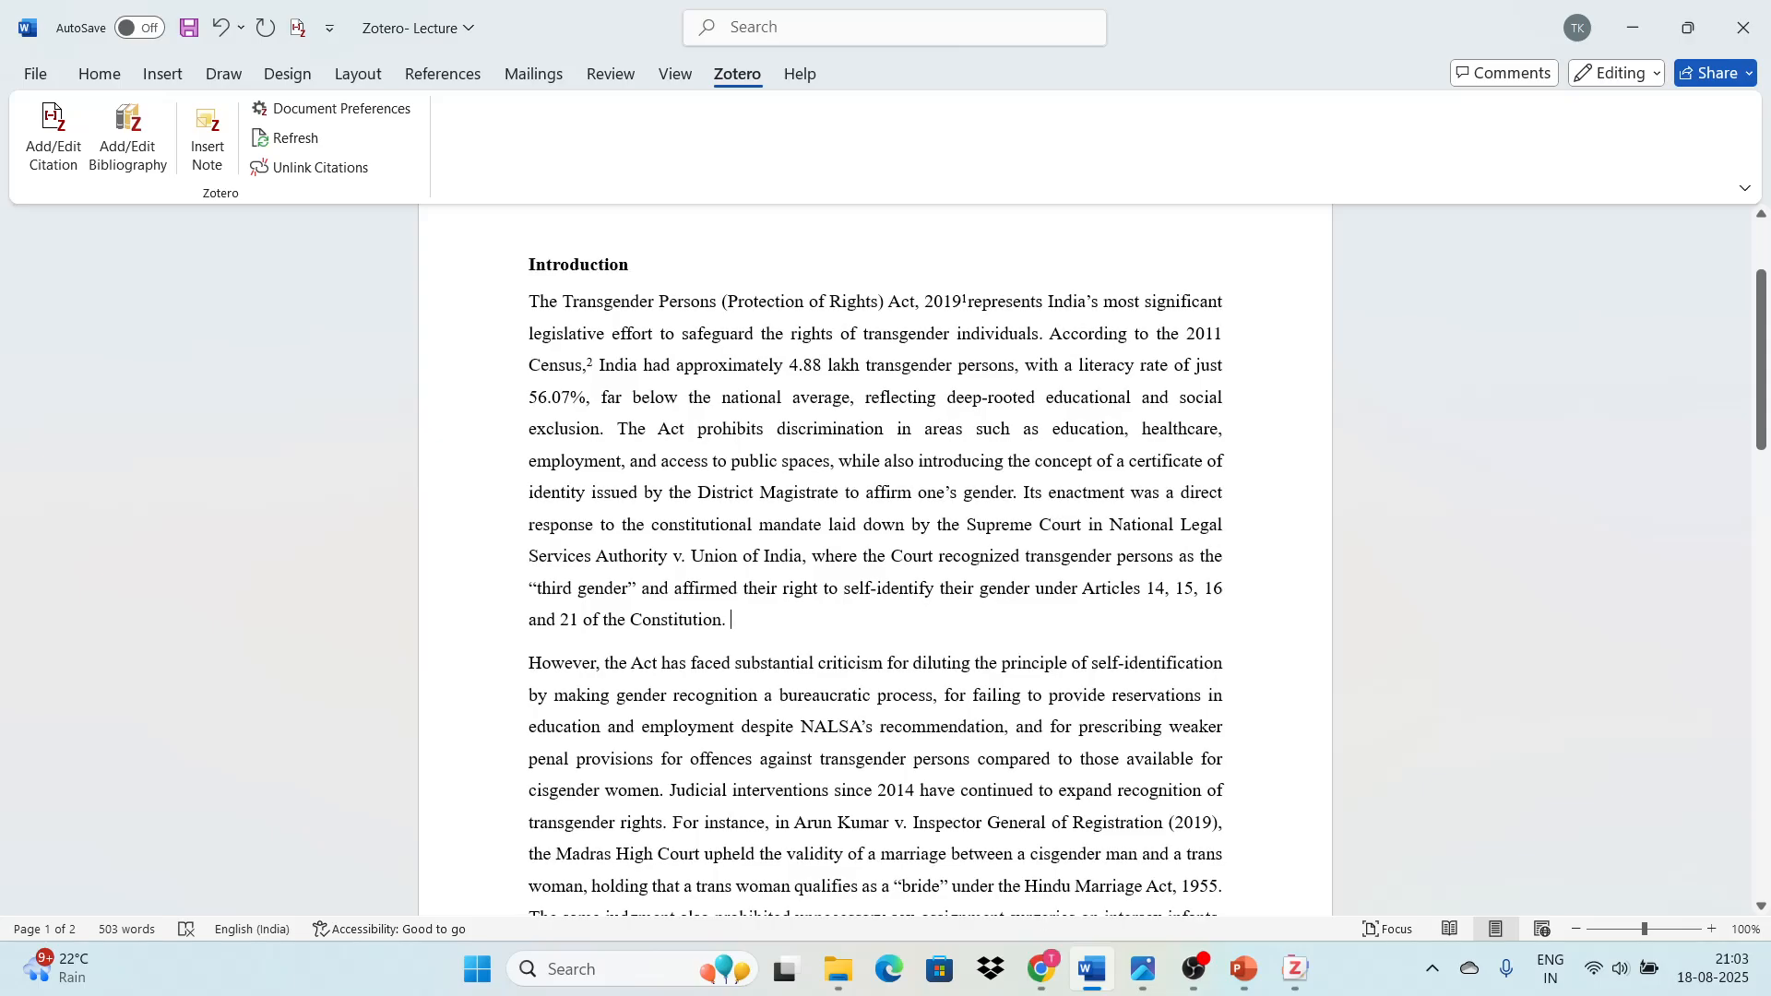
{"action": "scroll", "coordinate": [693, 772], "scroll_direction": "down", "scroll_amount": 1}
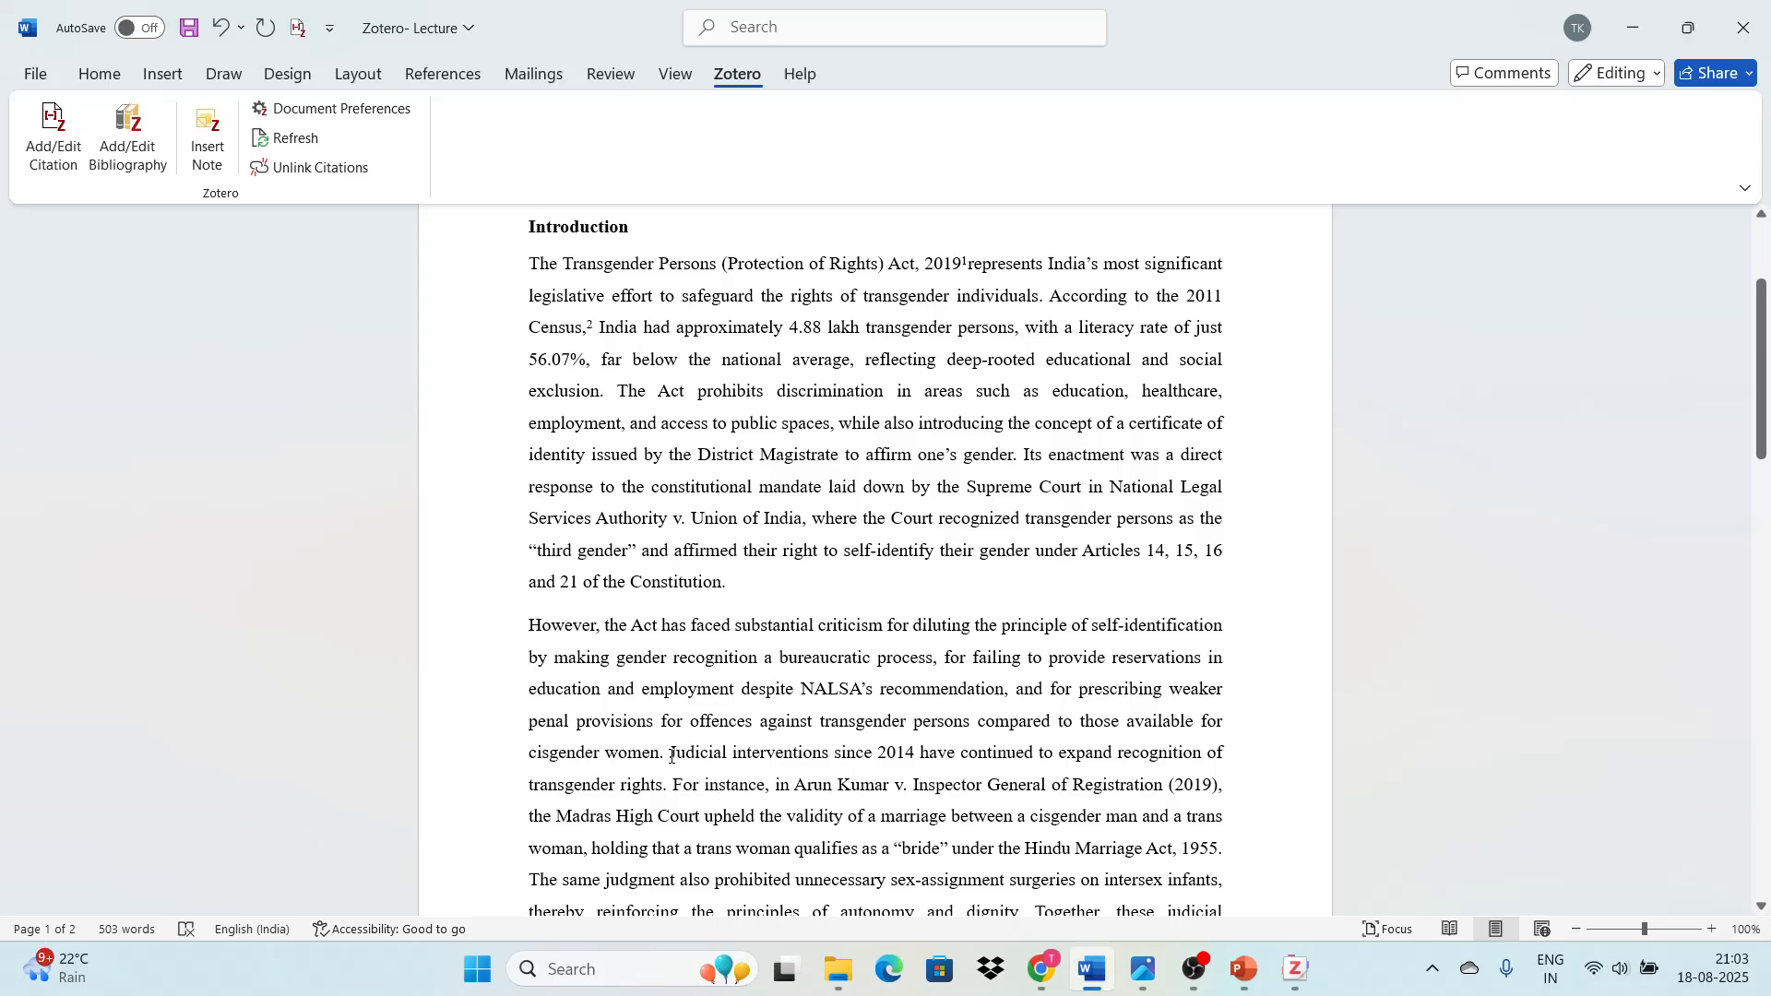
{"action": "left_click_drag", "start_coordinate": [664, 758], "coordinate": [529, 625]}
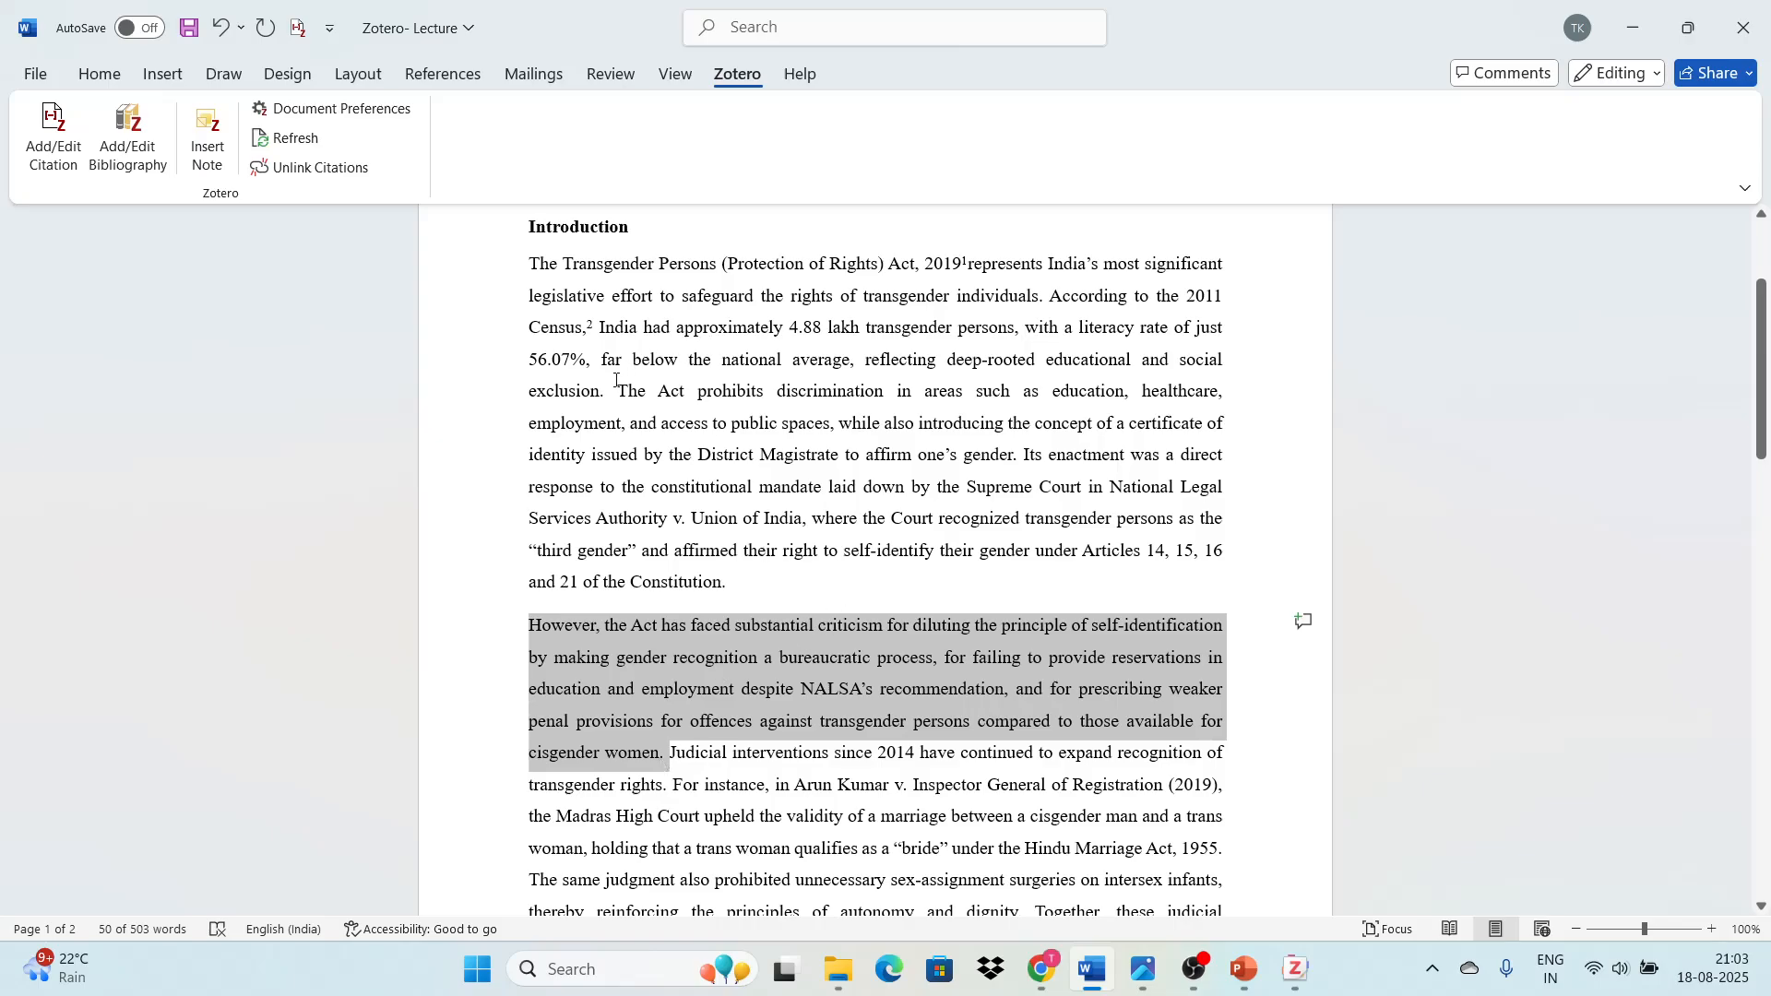
{"action": "left_click_drag", "start_coordinate": [614, 390], "coordinate": [530, 265]}
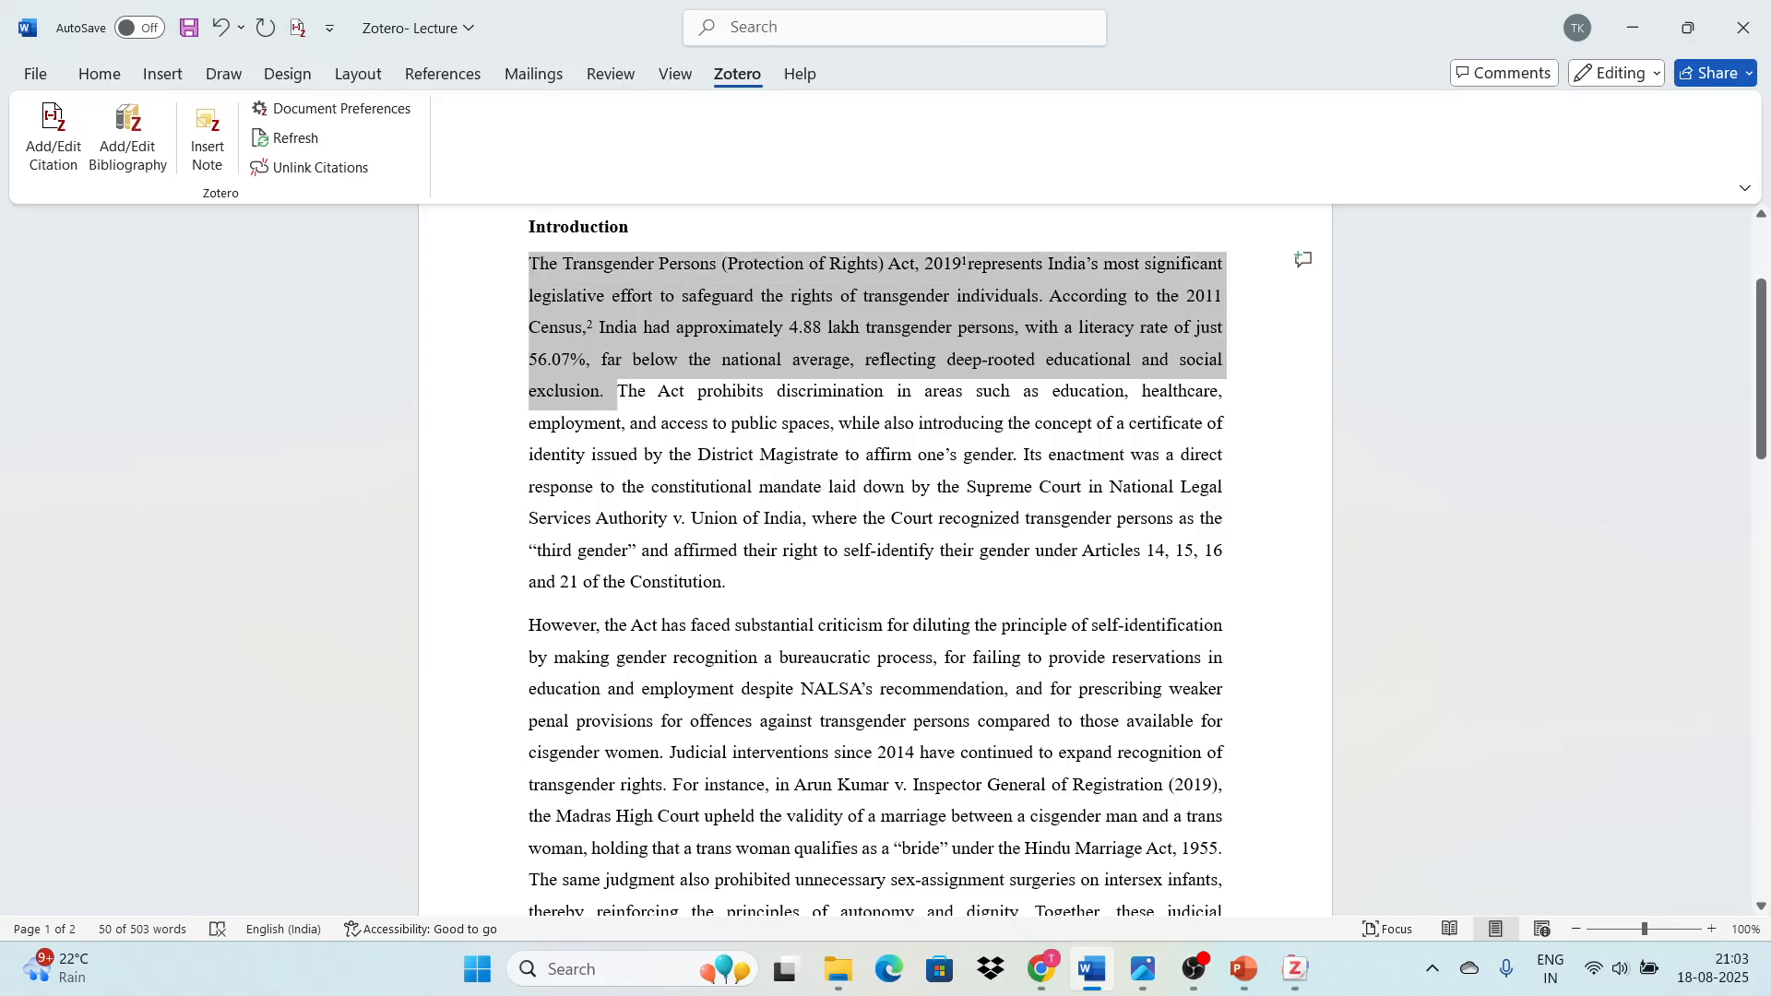
{"action": "left_click", "coordinate": [619, 396]}
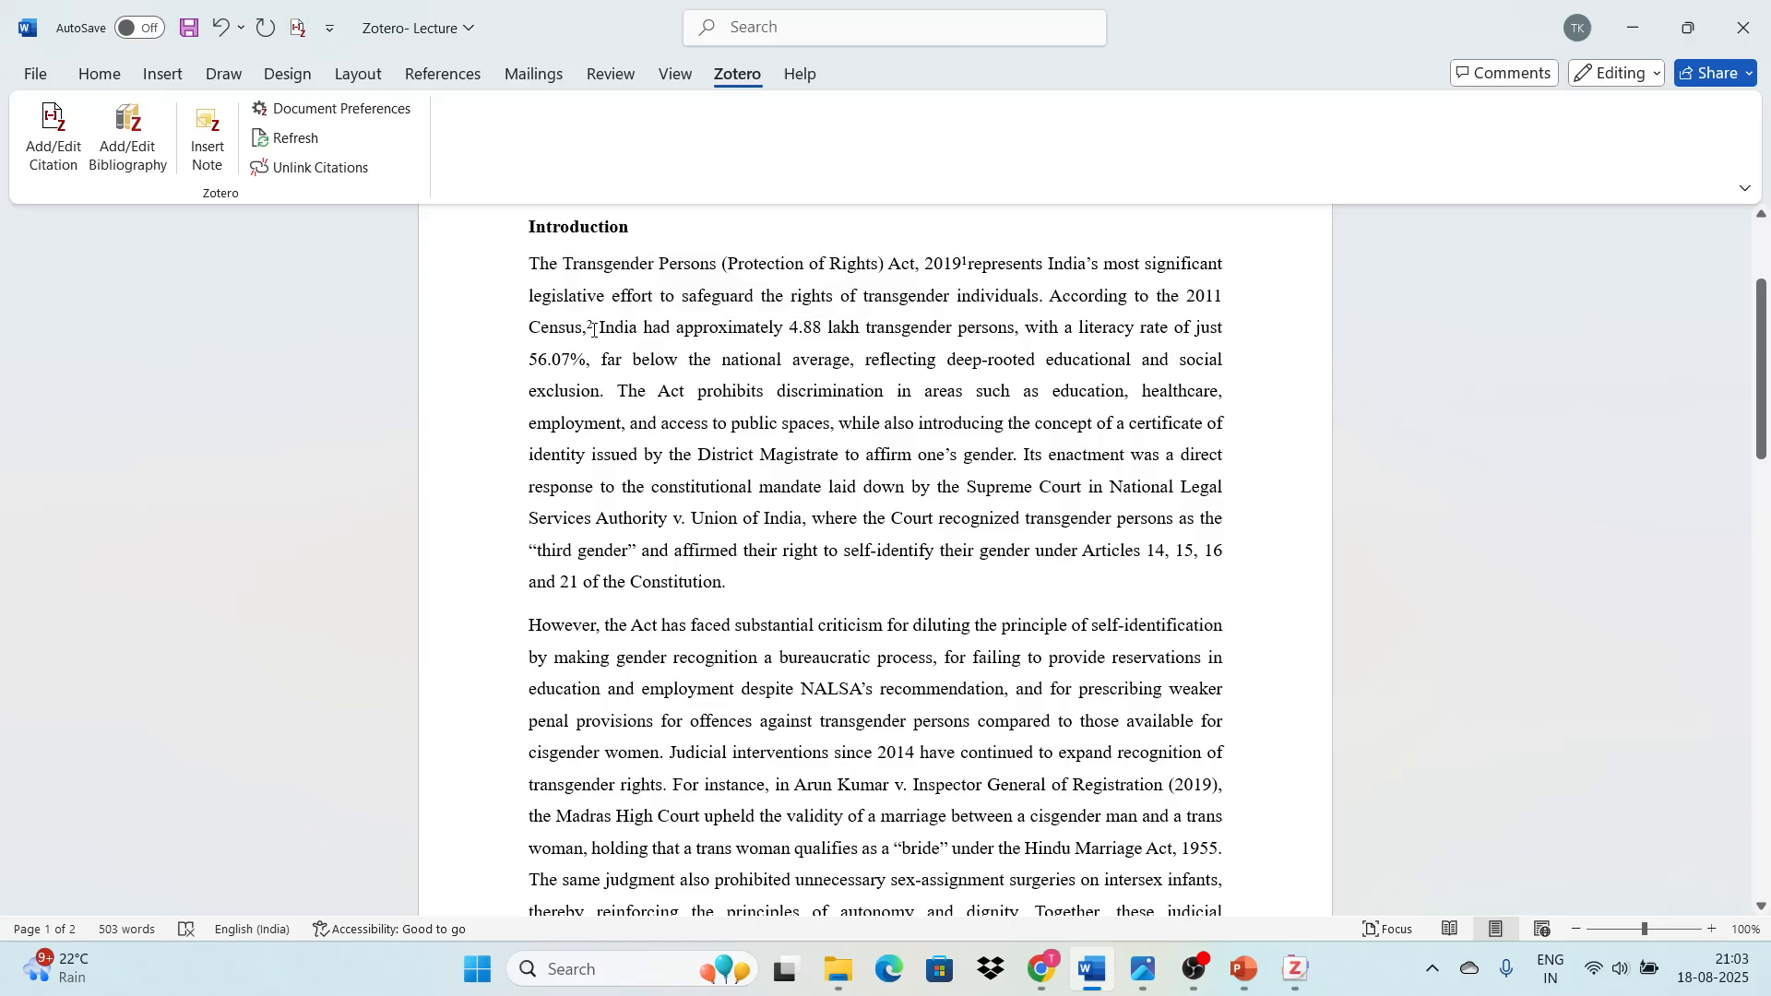
{"action": "left_click_drag", "start_coordinate": [593, 329], "coordinate": [601, 331]}
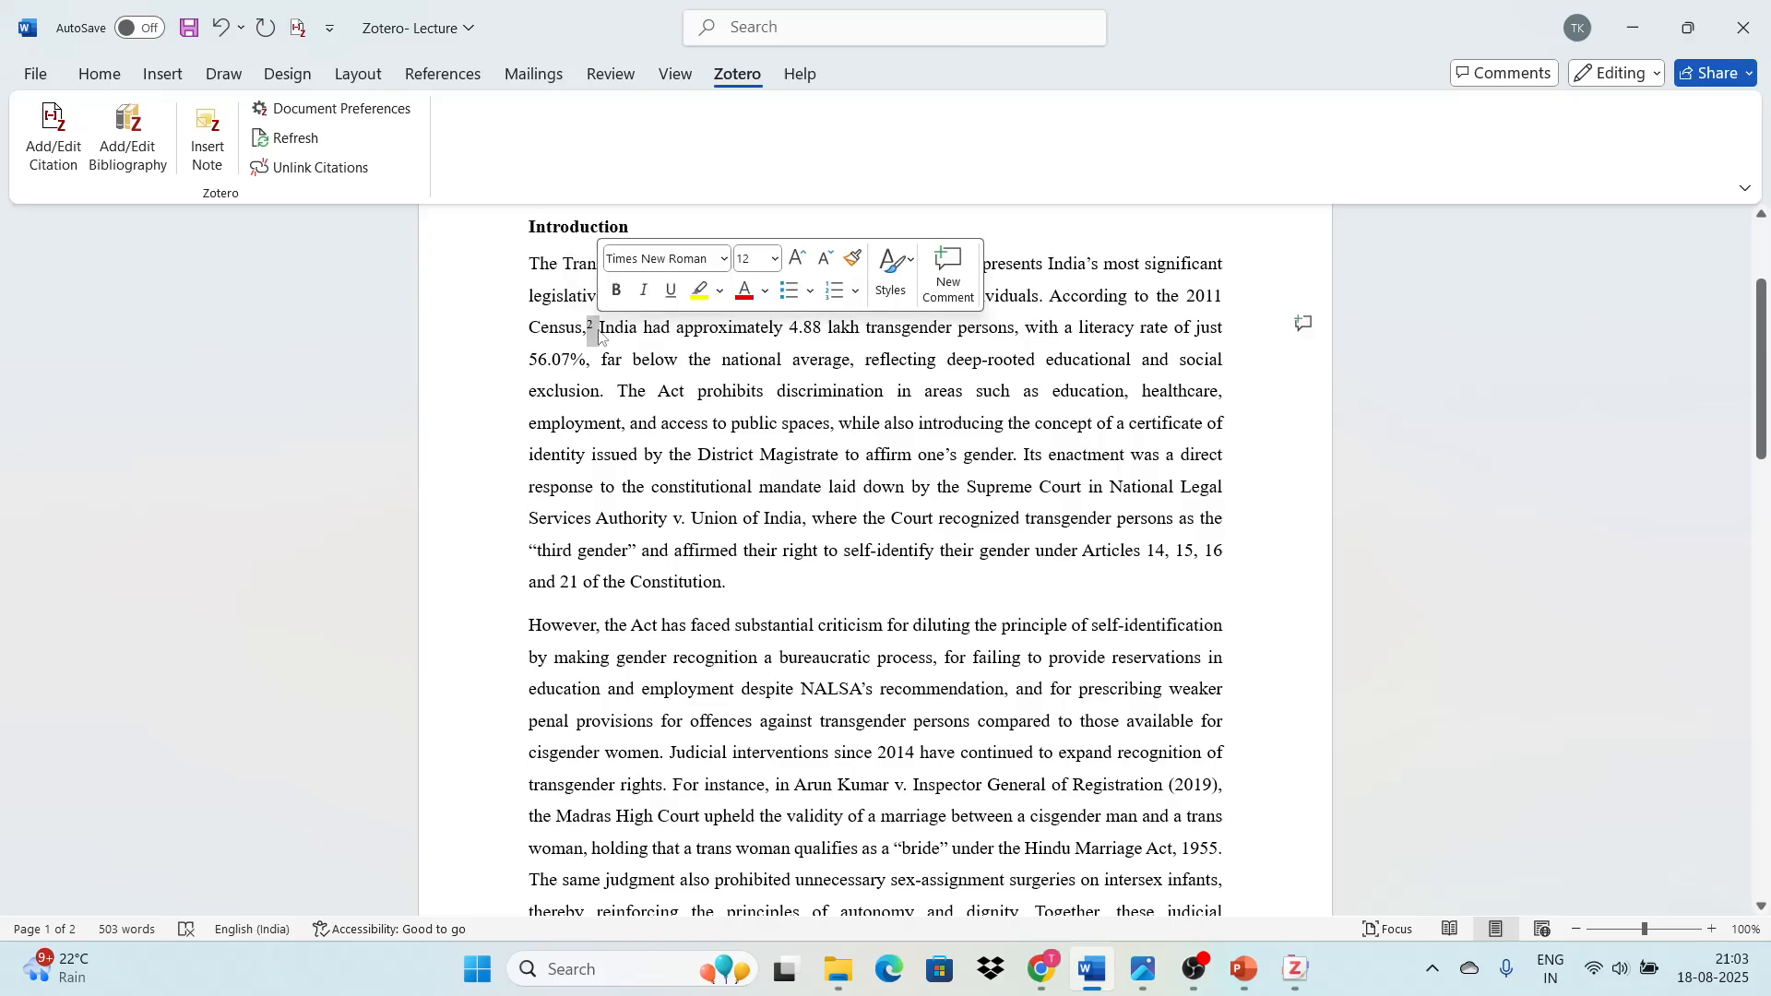
{"action": "left_click", "coordinate": [704, 728]}
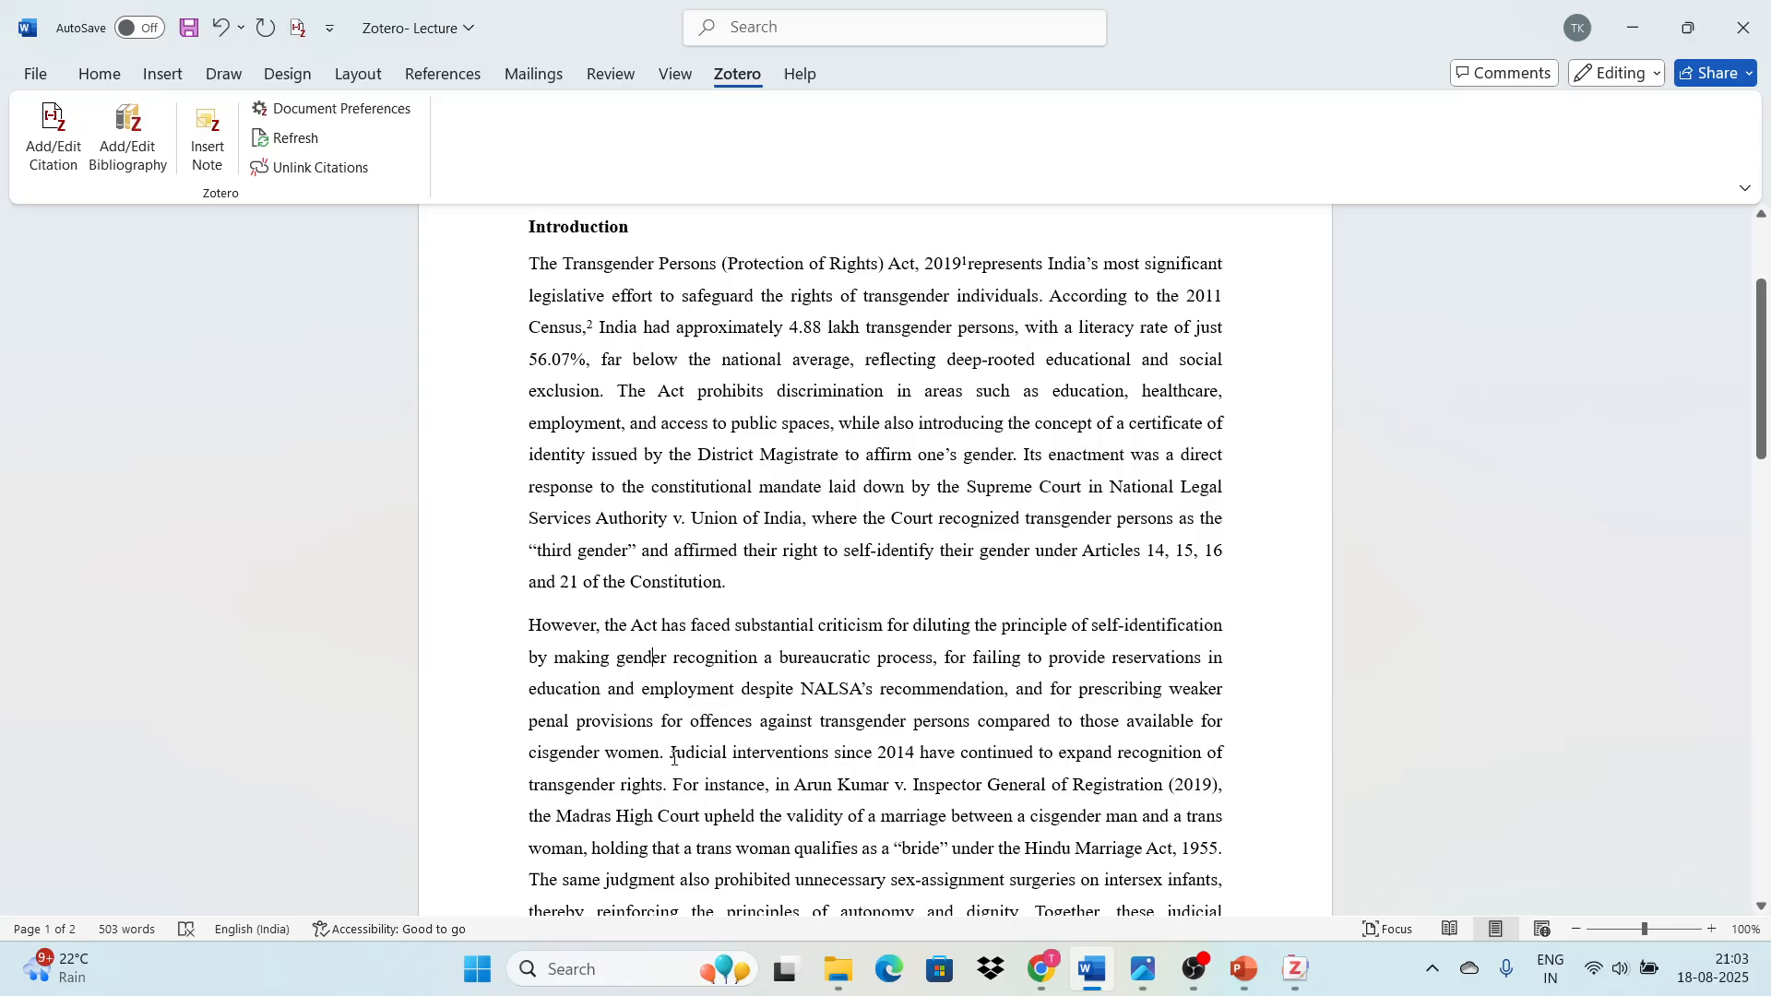
- Try to cite the Supreme Court of India case from the SPPU seminar paper collection after "cisgender women.", and open Zotero's troubleshooting instructions
{"action": "left_click_drag", "start_coordinate": [666, 760], "coordinate": [529, 624]}
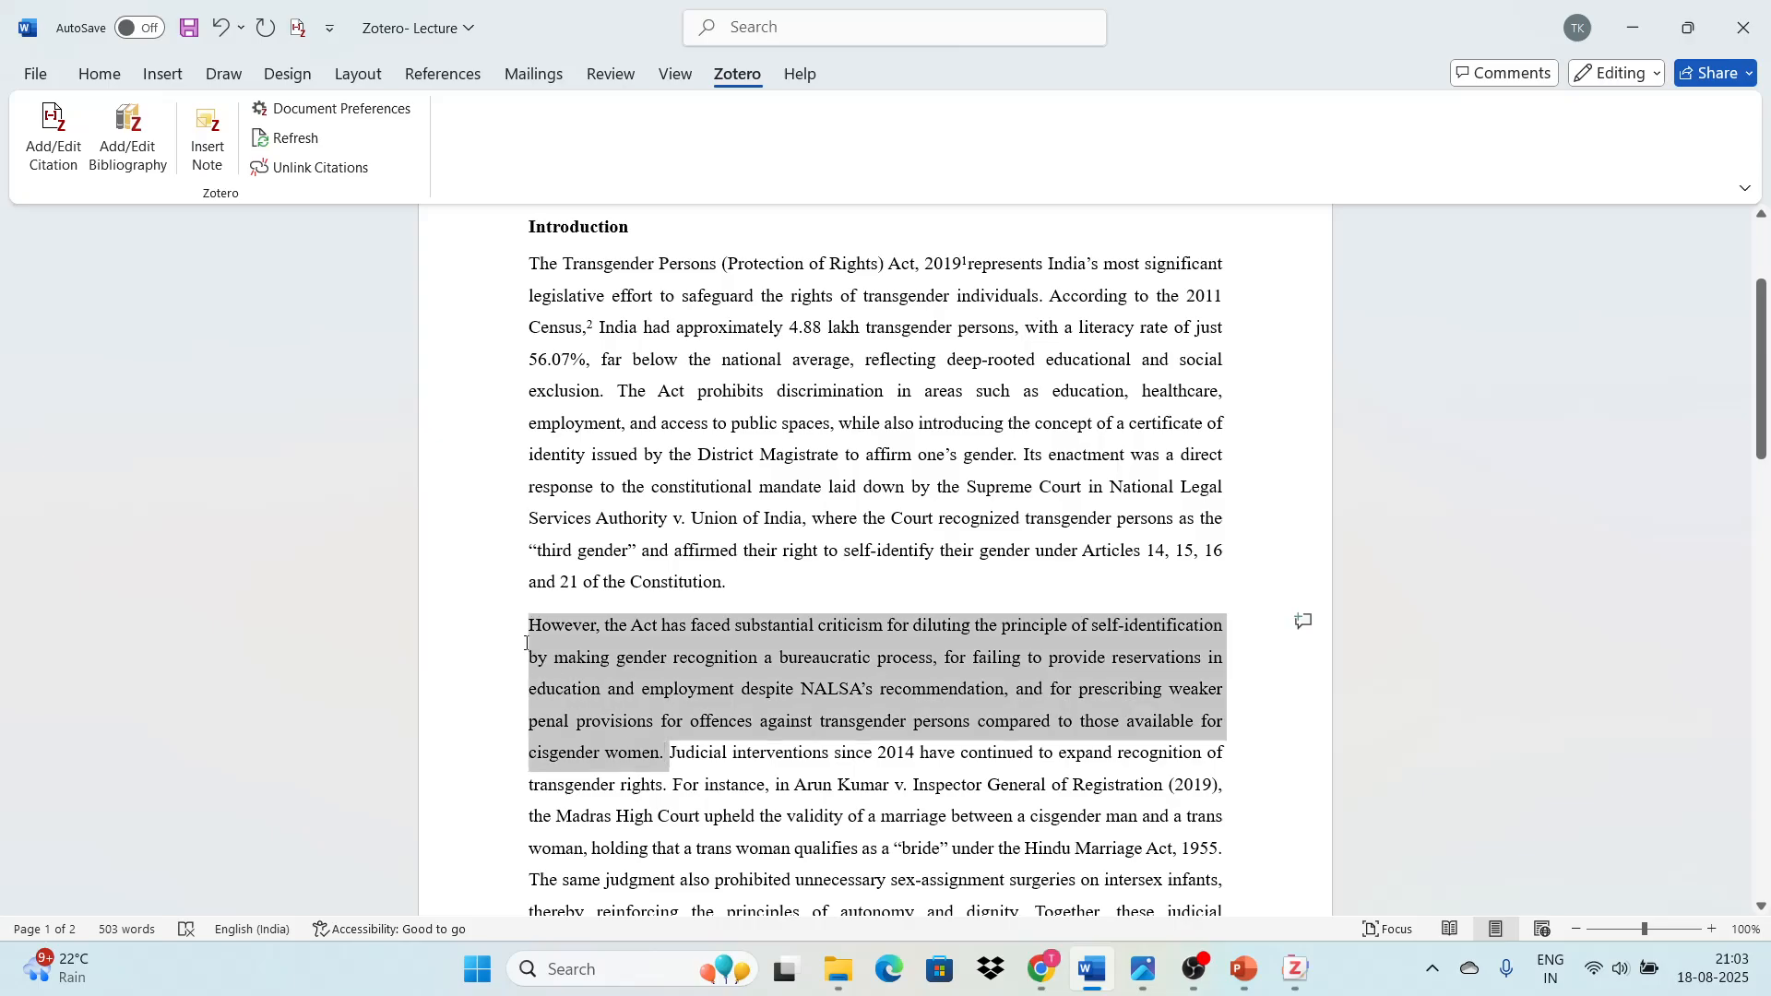
{"action": "left_click", "coordinate": [52, 138]}
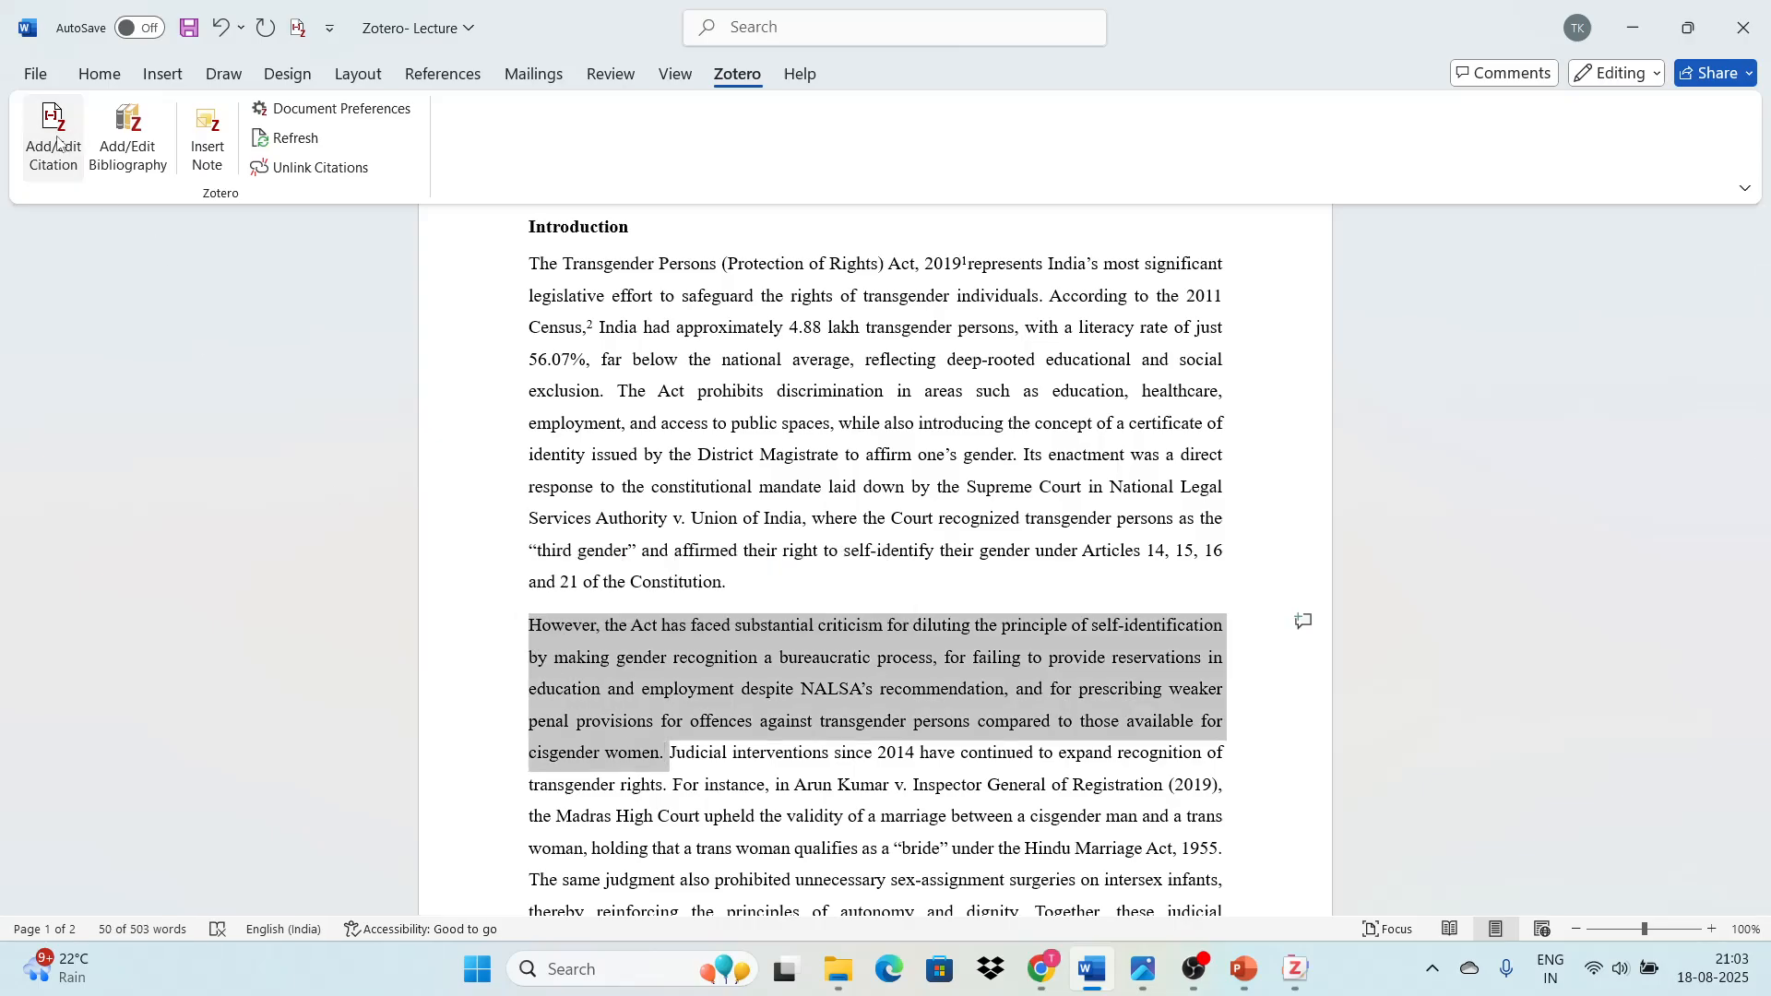
{"action": "left_click", "coordinate": [456, 468]}
{"action": "left_click", "coordinate": [480, 503]}
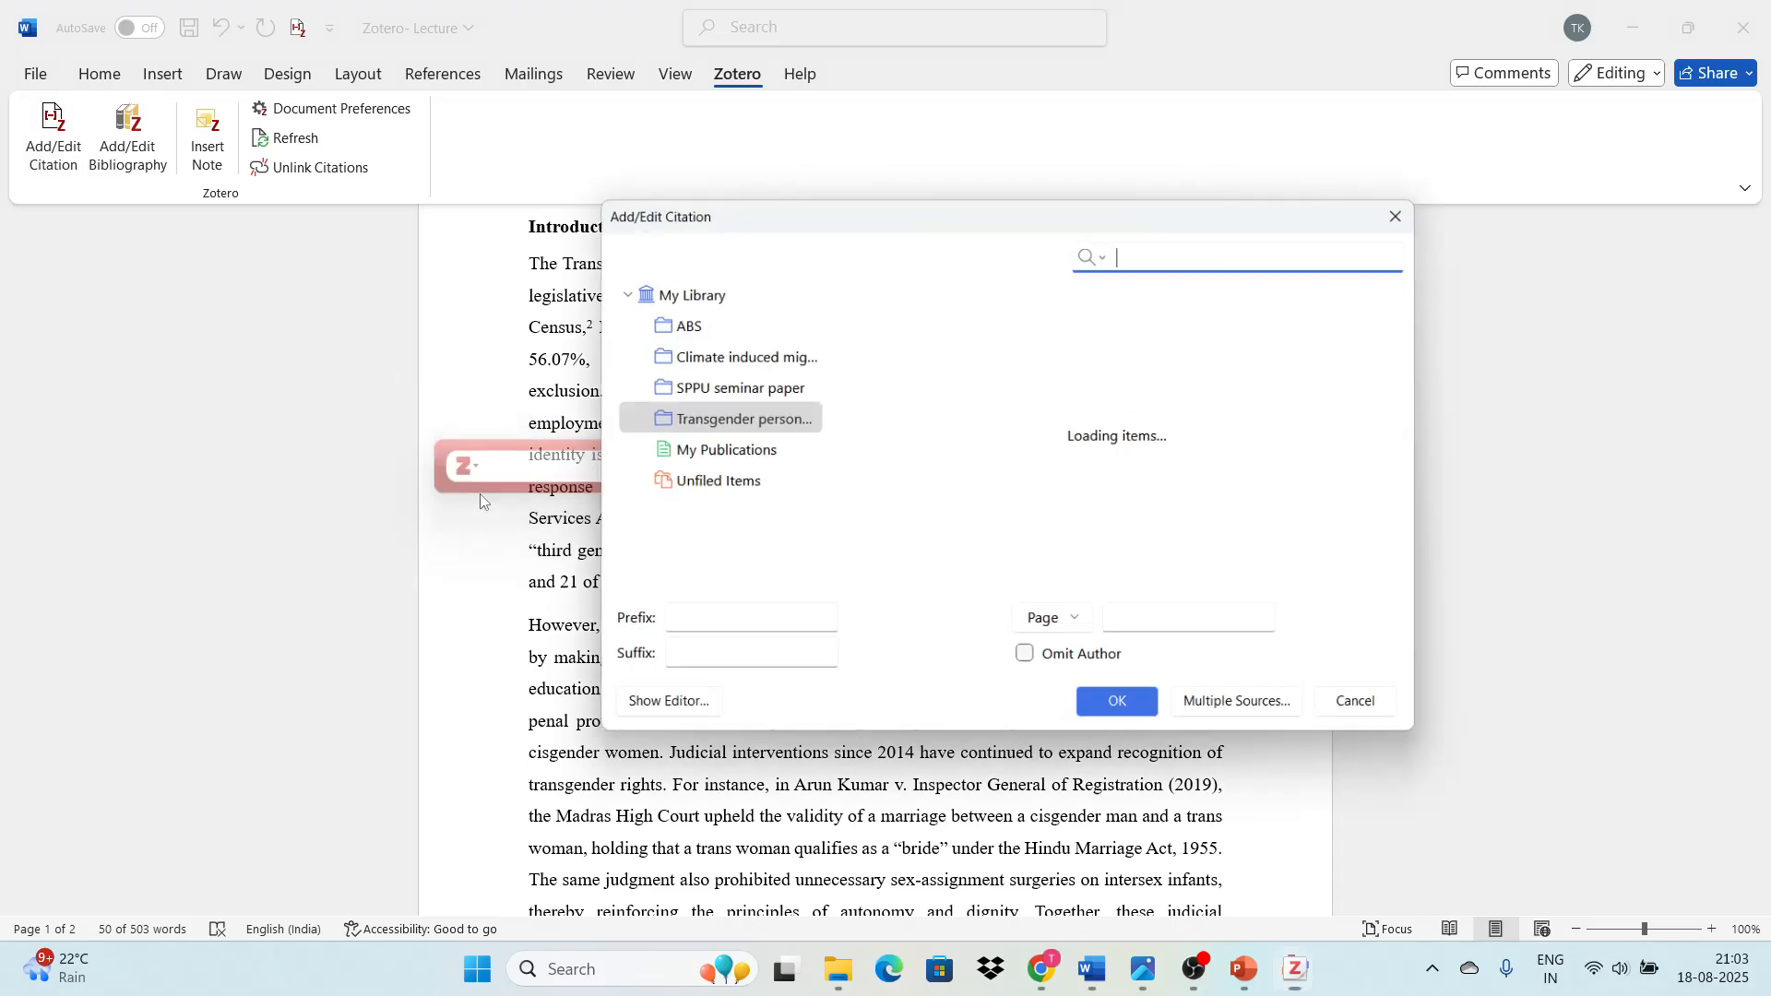
{"action": "left_click", "coordinate": [738, 387]}
{"action": "left_click", "coordinate": [901, 393]}
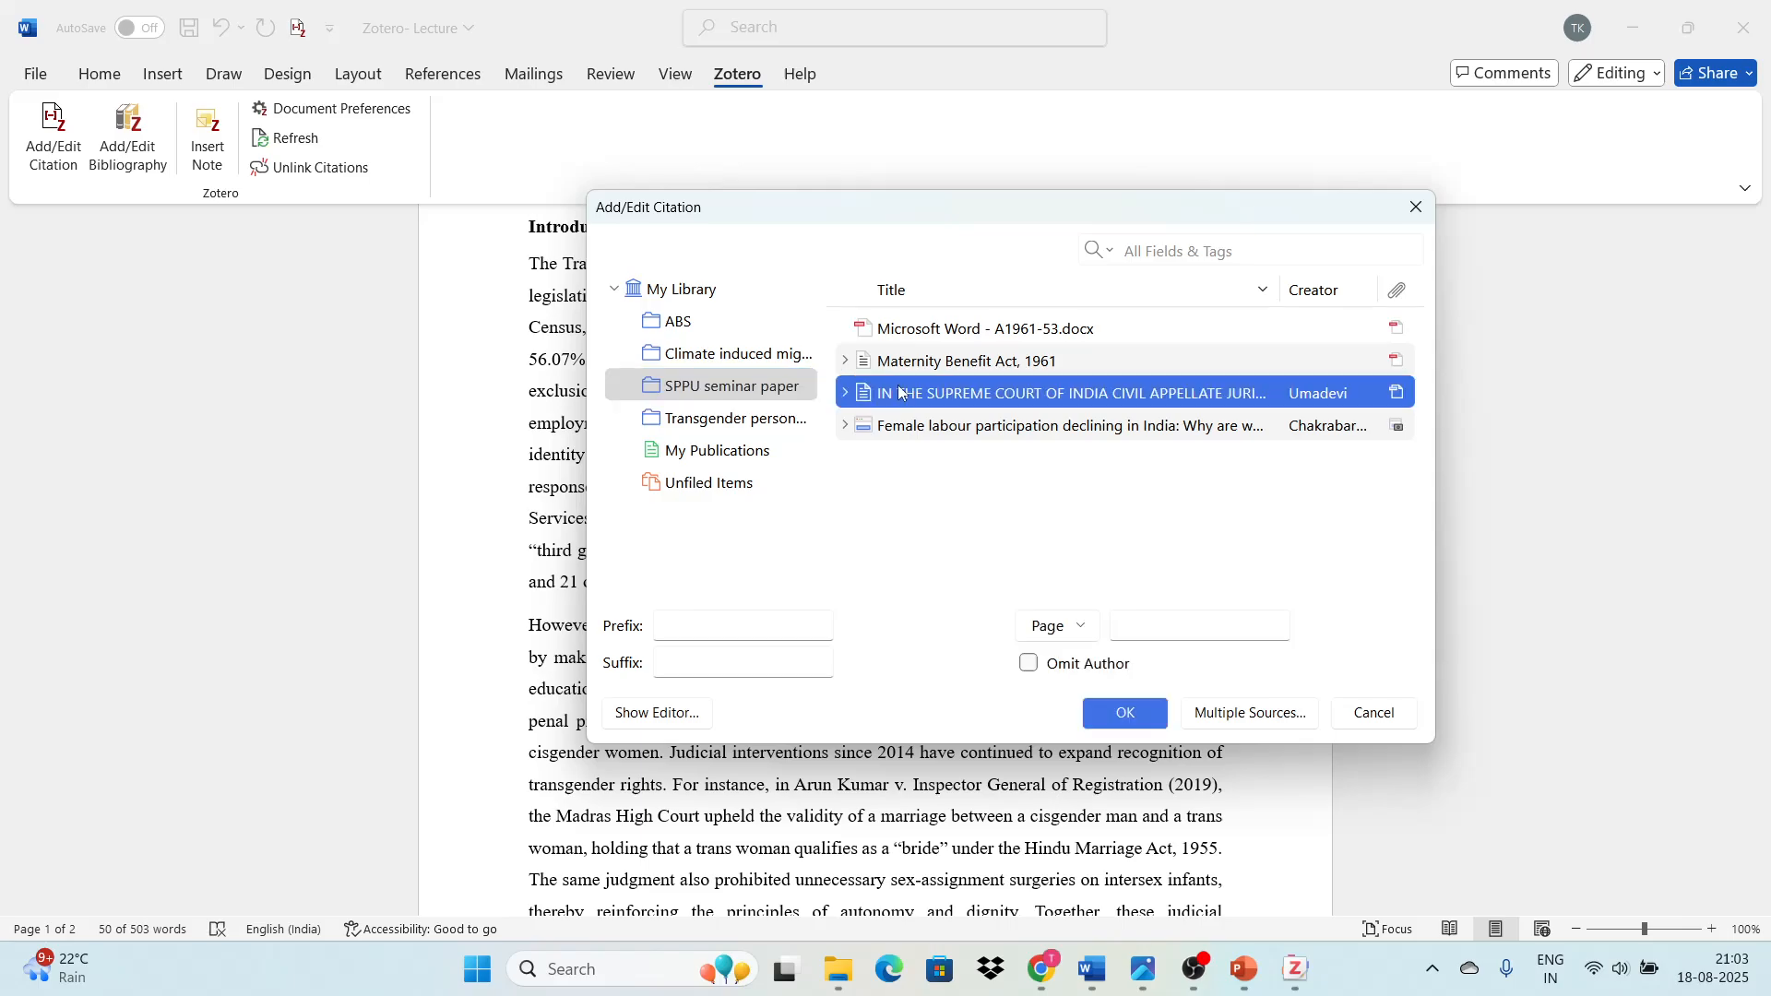
{"action": "left_click", "coordinate": [1132, 724]}
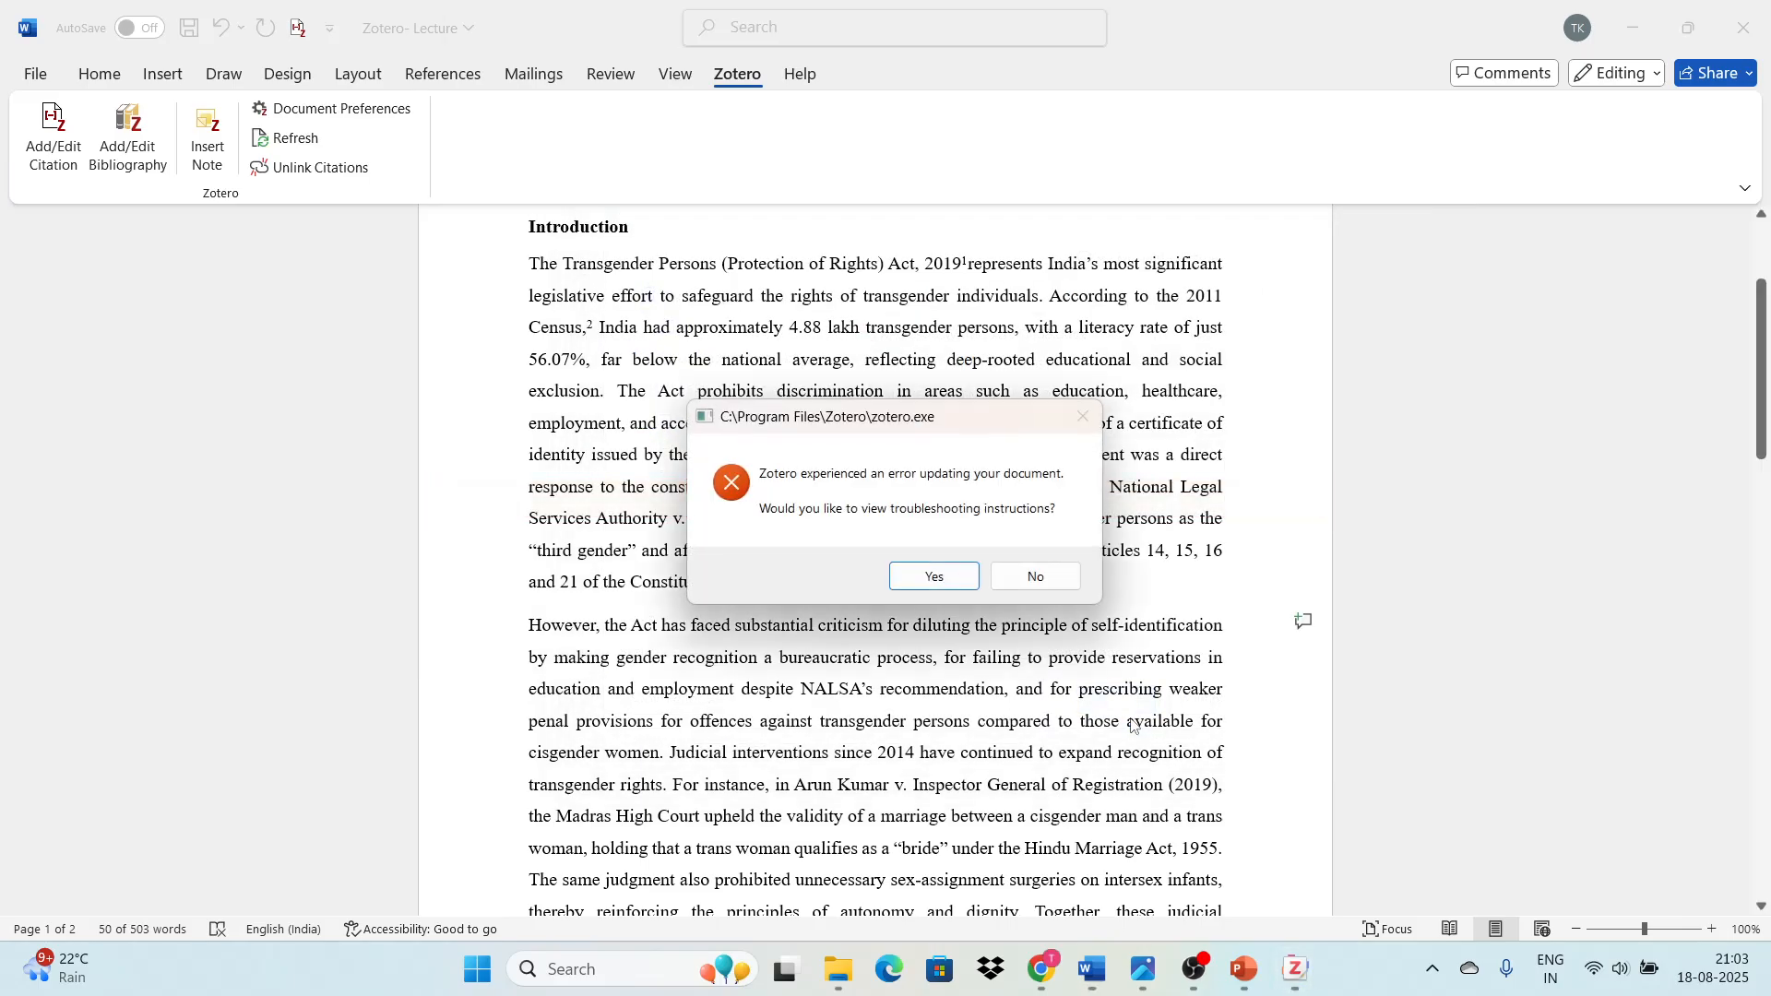
{"action": "left_click", "coordinate": [929, 575]}
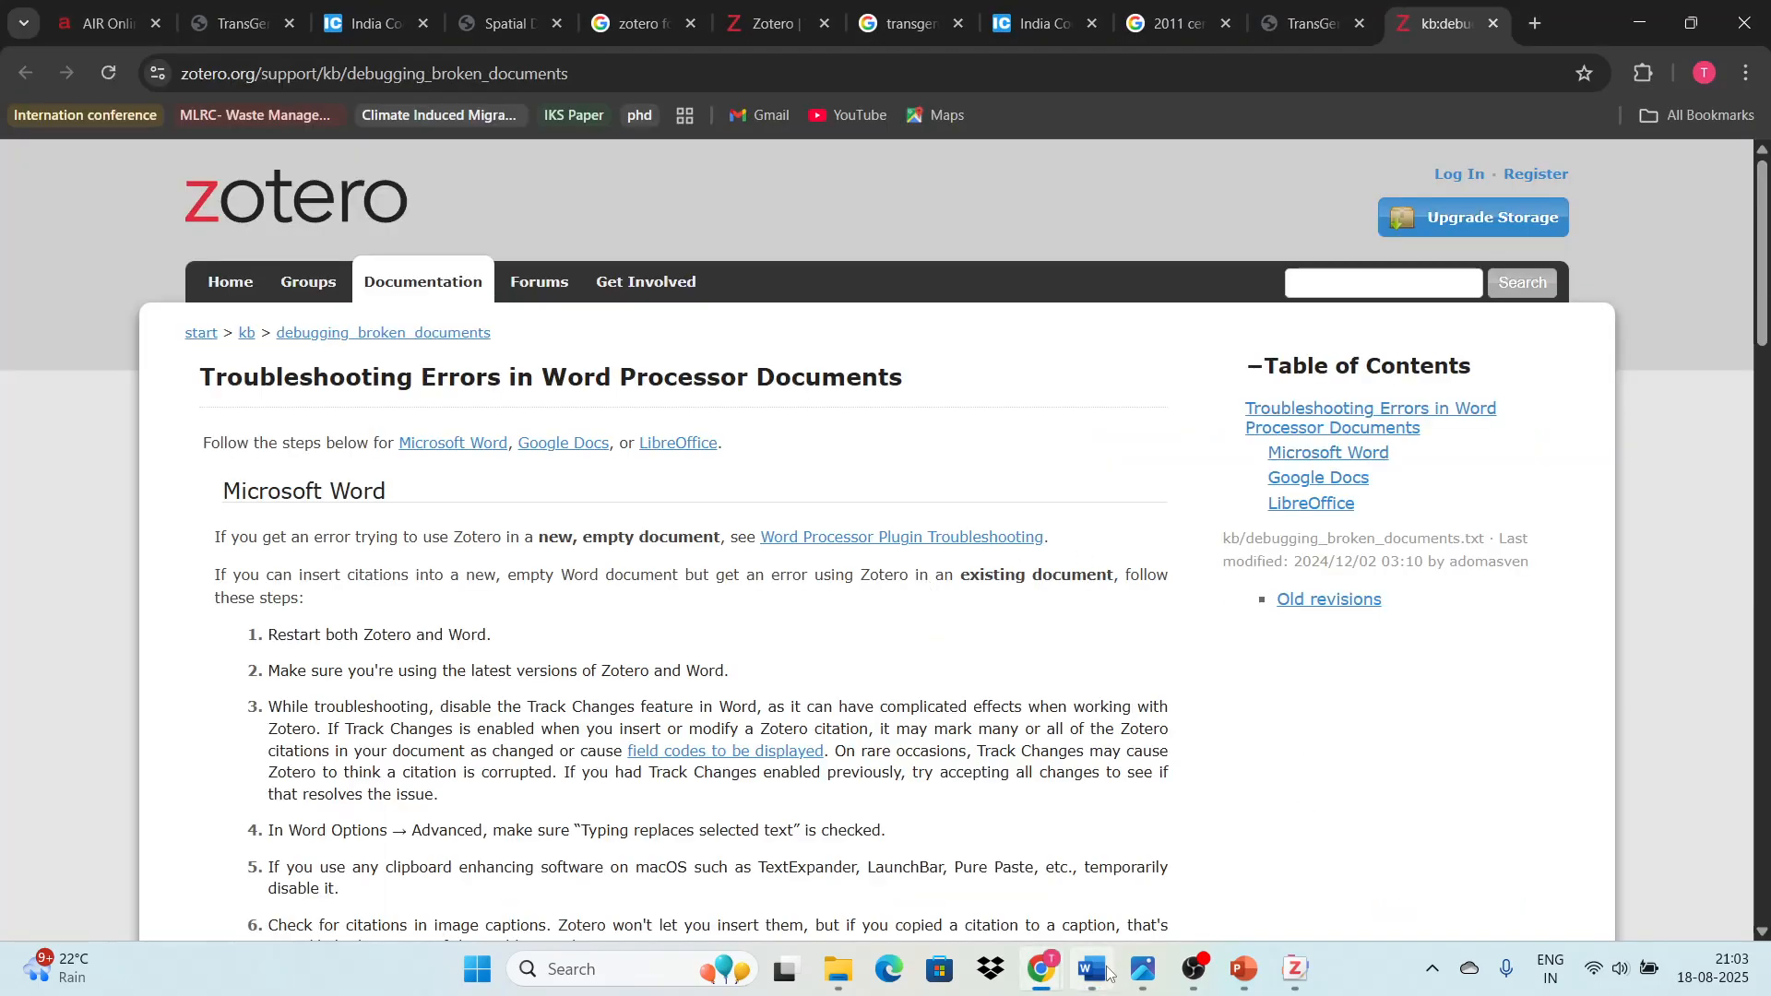
{"action": "left_click", "coordinate": [1108, 988]}
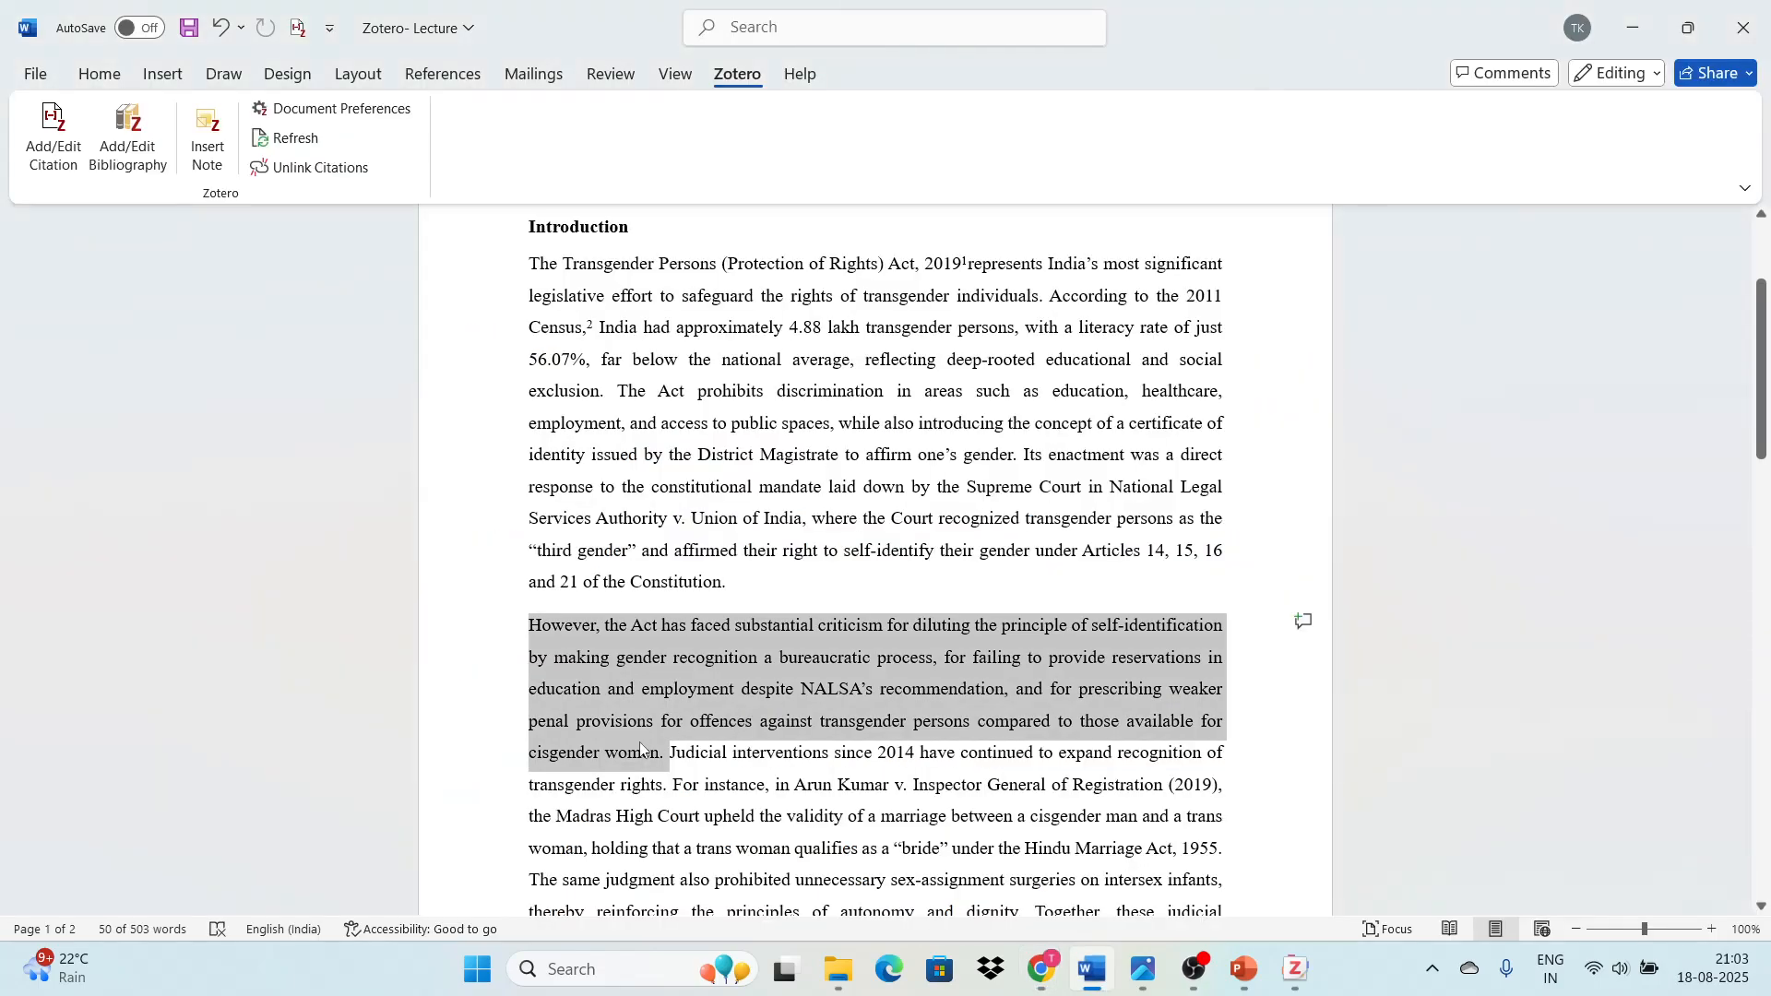
- Cite "Maternity Benefit Act, 1961" from the SPPU seminar paper collection as a footnote after "cisgender women.", and check its footnote entry
{"action": "left_click", "coordinate": [52, 139]}
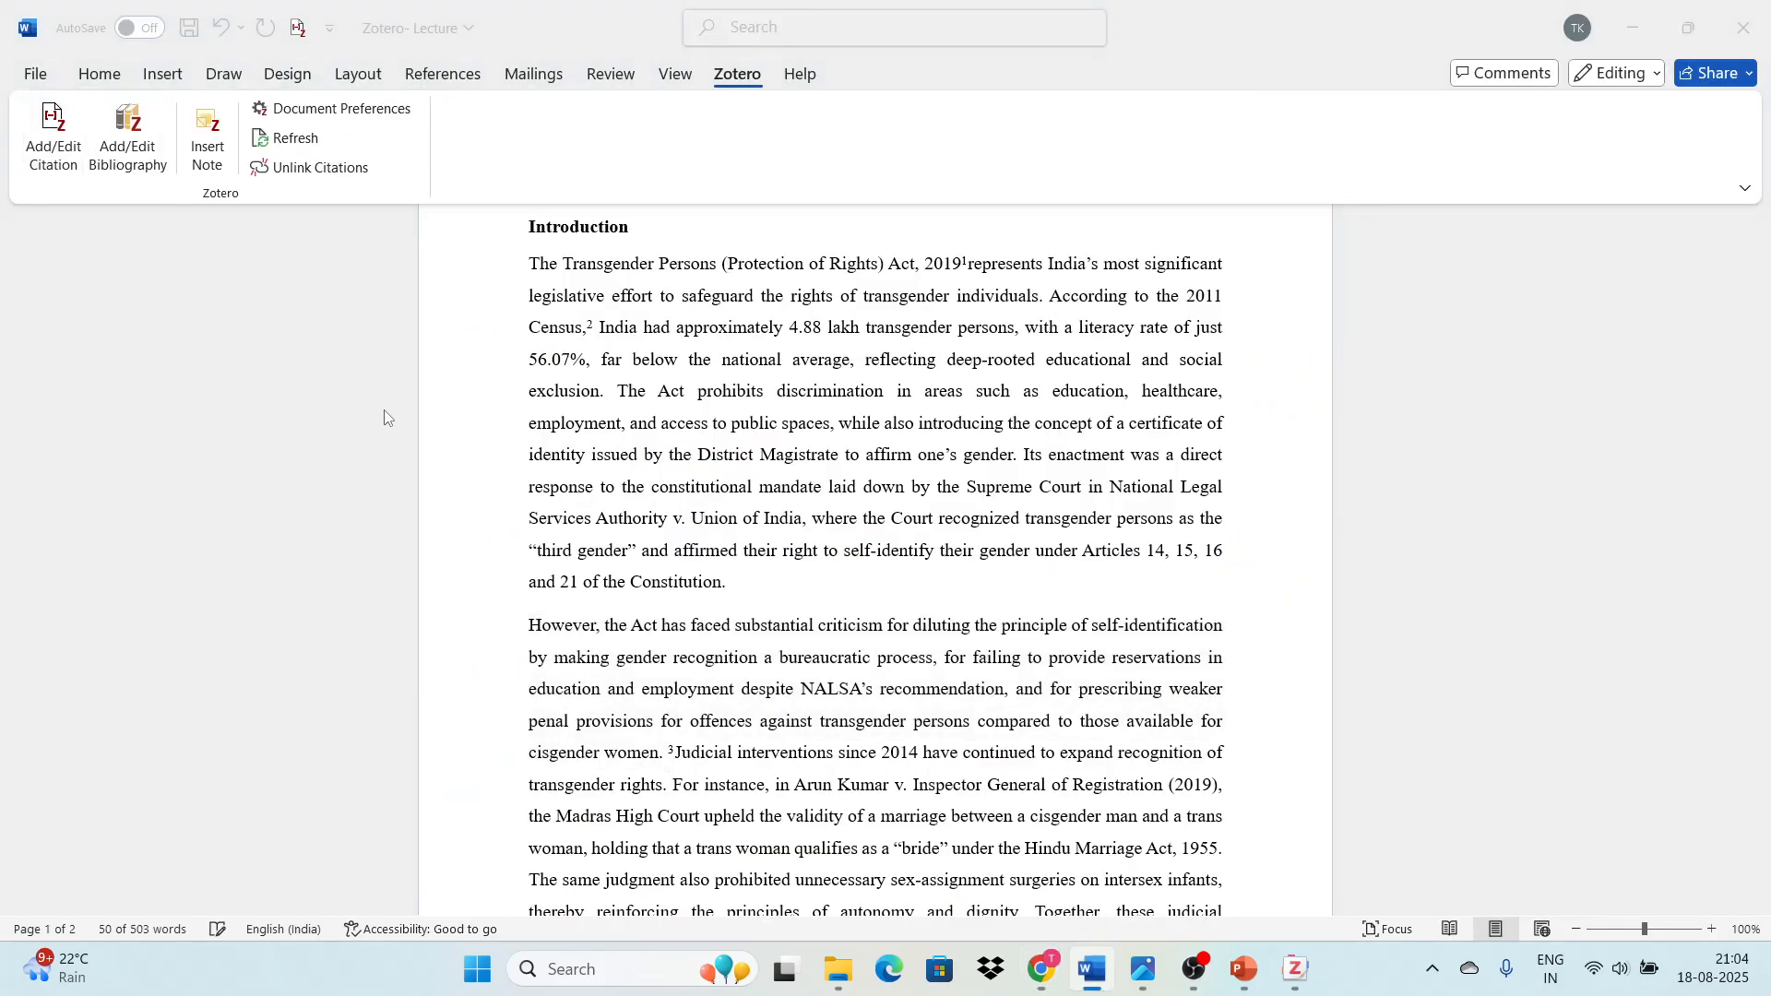
{"action": "left_click", "coordinate": [456, 468]}
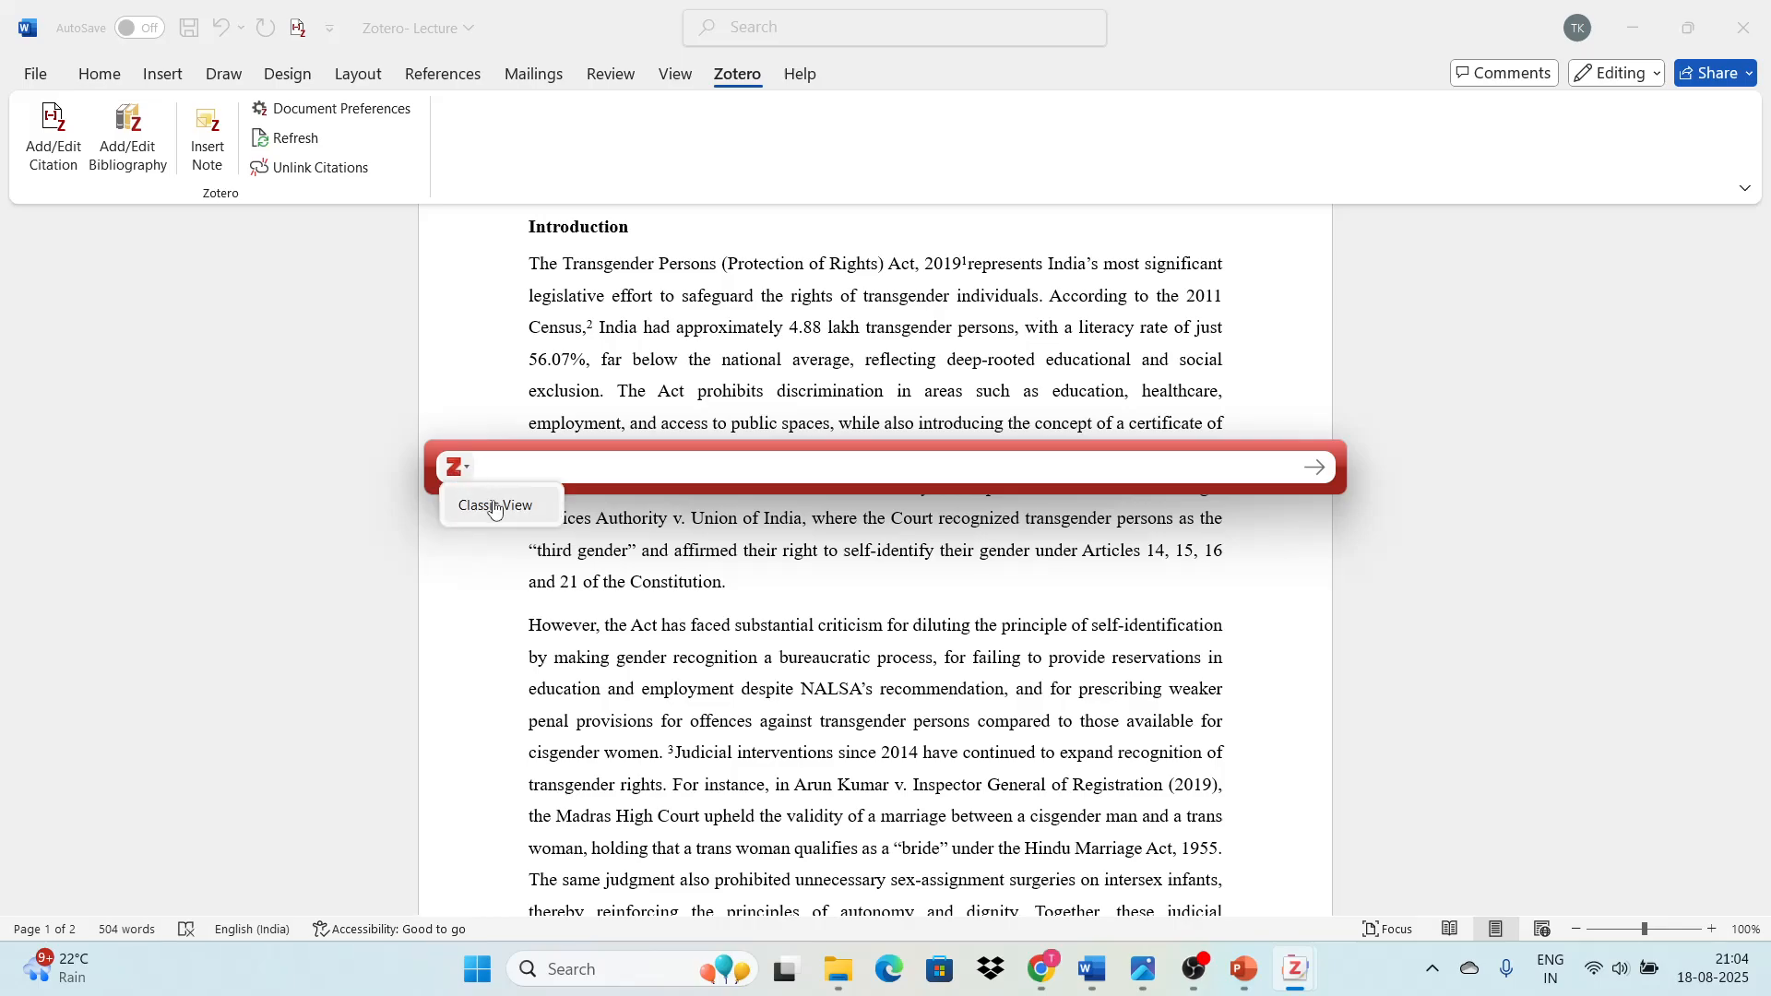
{"action": "left_click", "coordinate": [495, 506]}
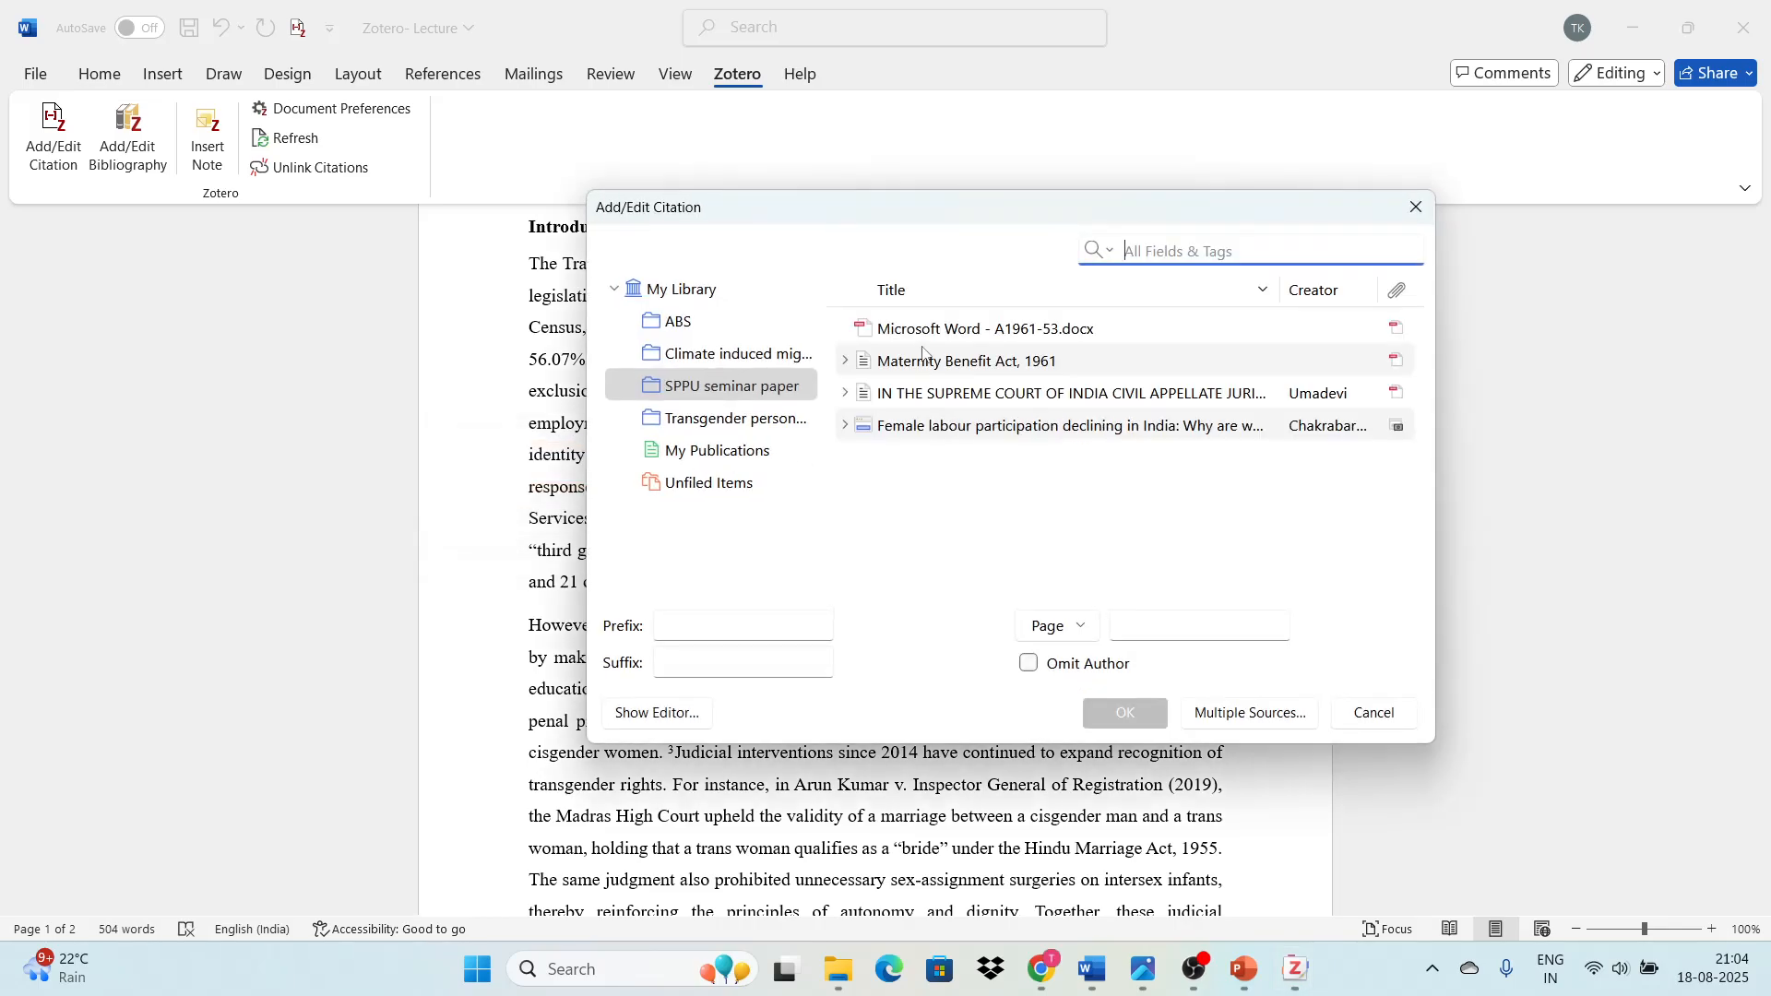
{"action": "left_click", "coordinate": [922, 360]}
{"action": "left_click", "coordinate": [1126, 711]}
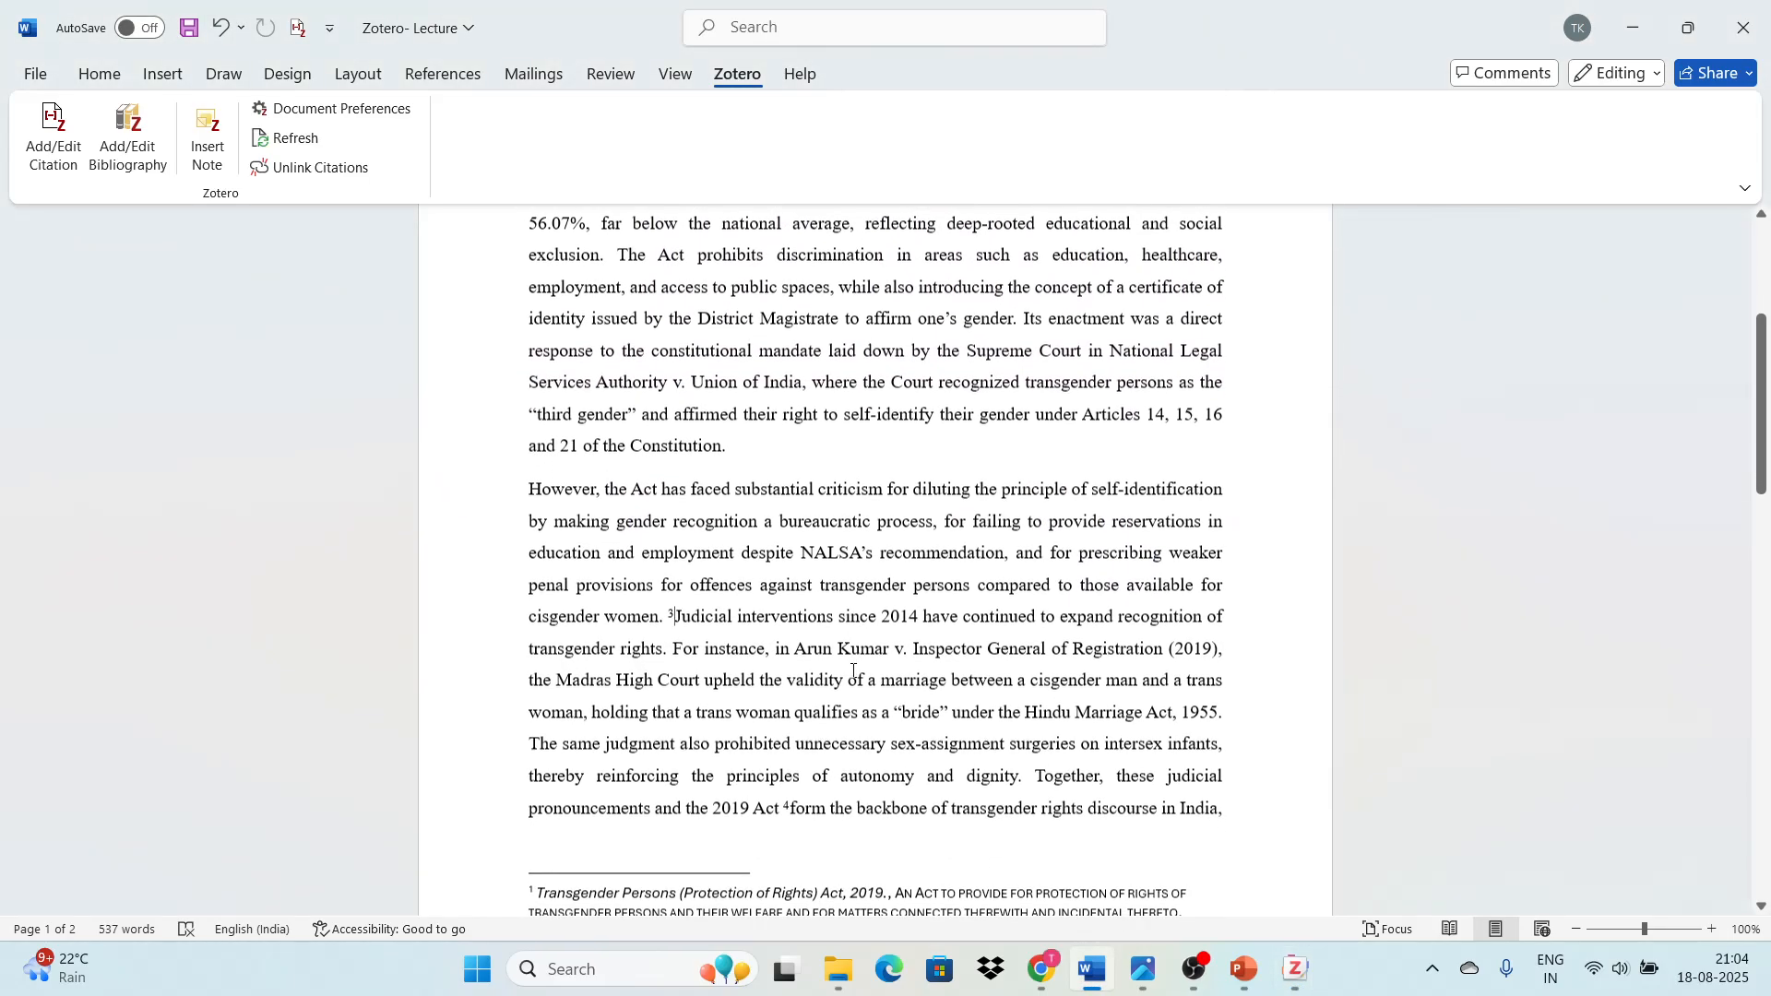
{"action": "left_click", "coordinate": [672, 624], "text": "ctrl"}
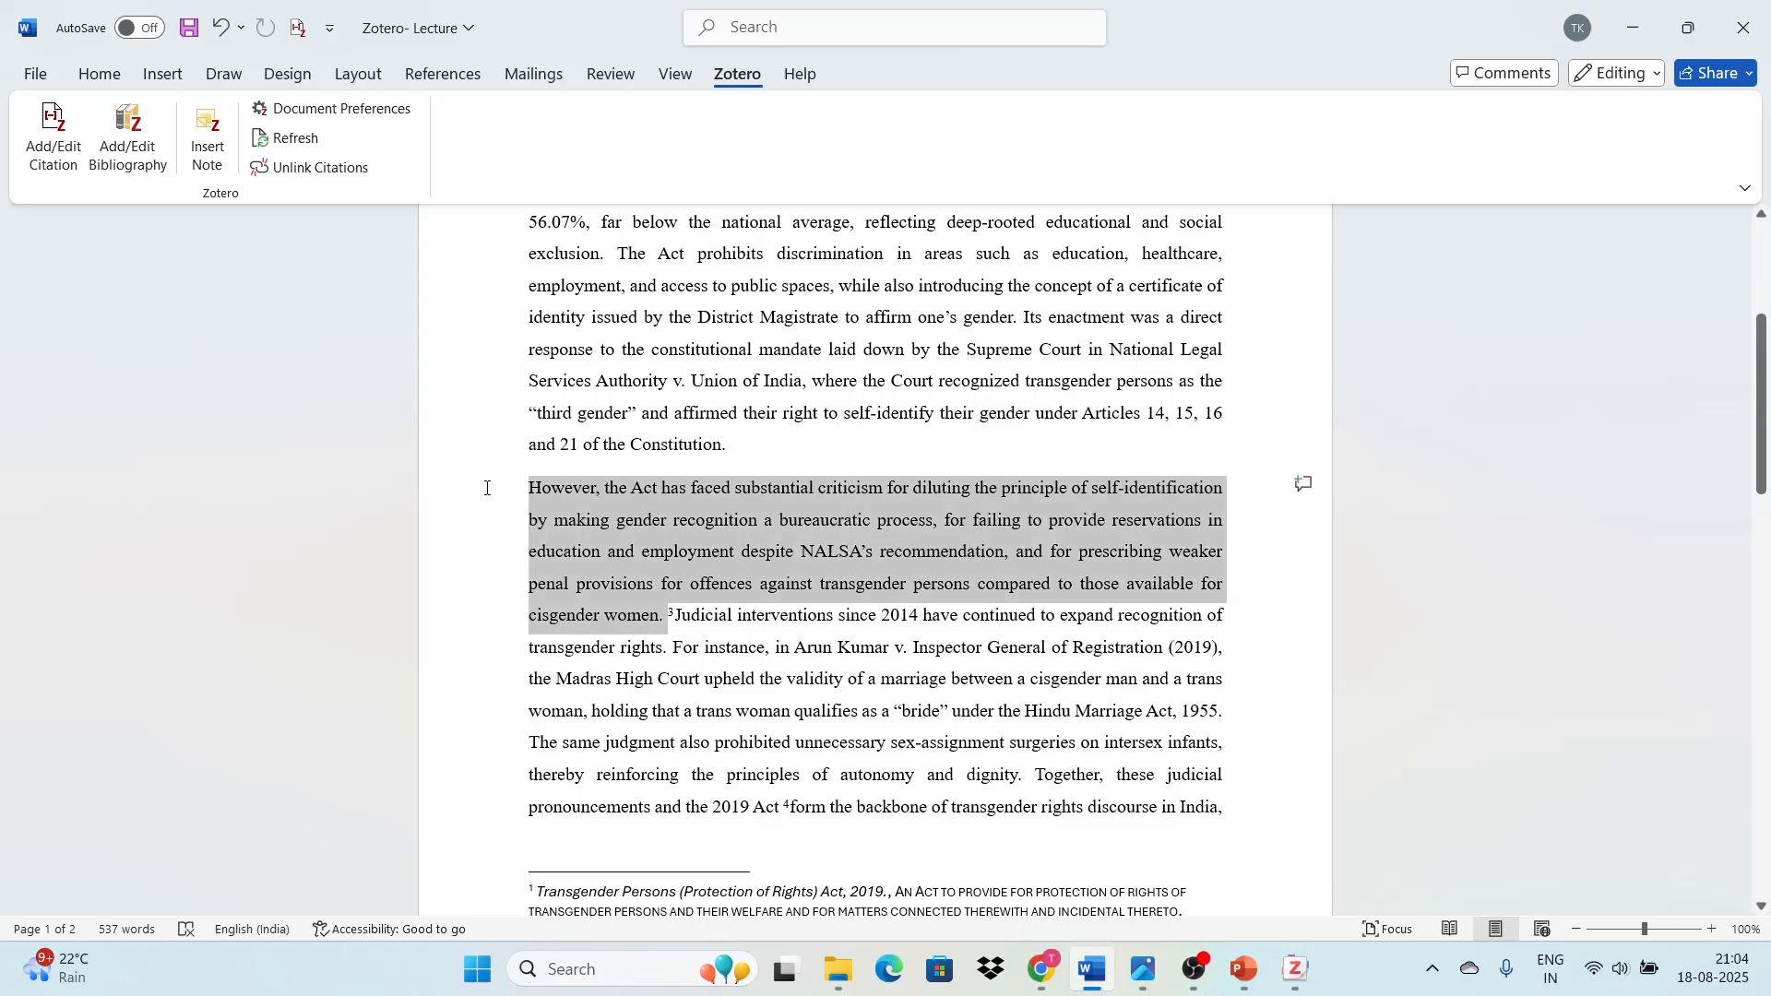
{"action": "scroll", "coordinate": [671, 636], "scroll_direction": "down", "scroll_amount": 3}
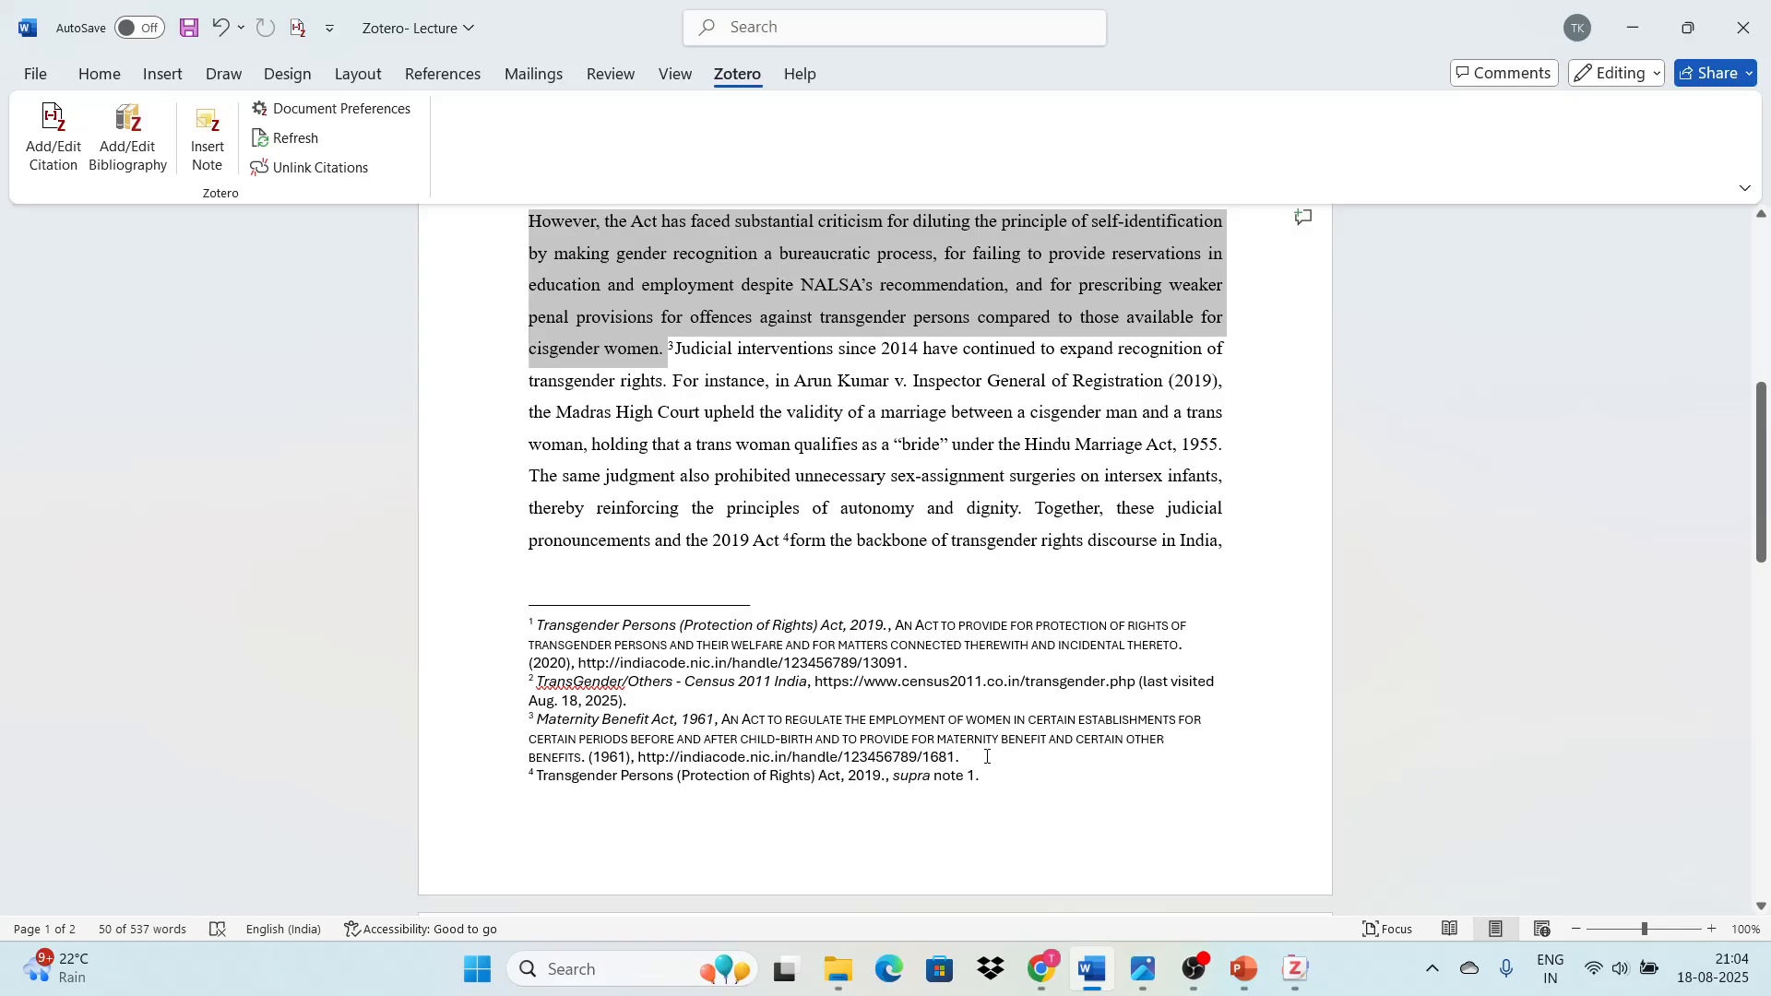
{"action": "left_click", "coordinate": [682, 347]}
- Cite "Tamil Nadu's bio-resources plundered by corporates?" from the ABS collection as a footnote after "Union of India", and check its footnote entry
{"action": "scroll", "coordinate": [682, 348], "scroll_direction": "up", "scroll_amount": 2}
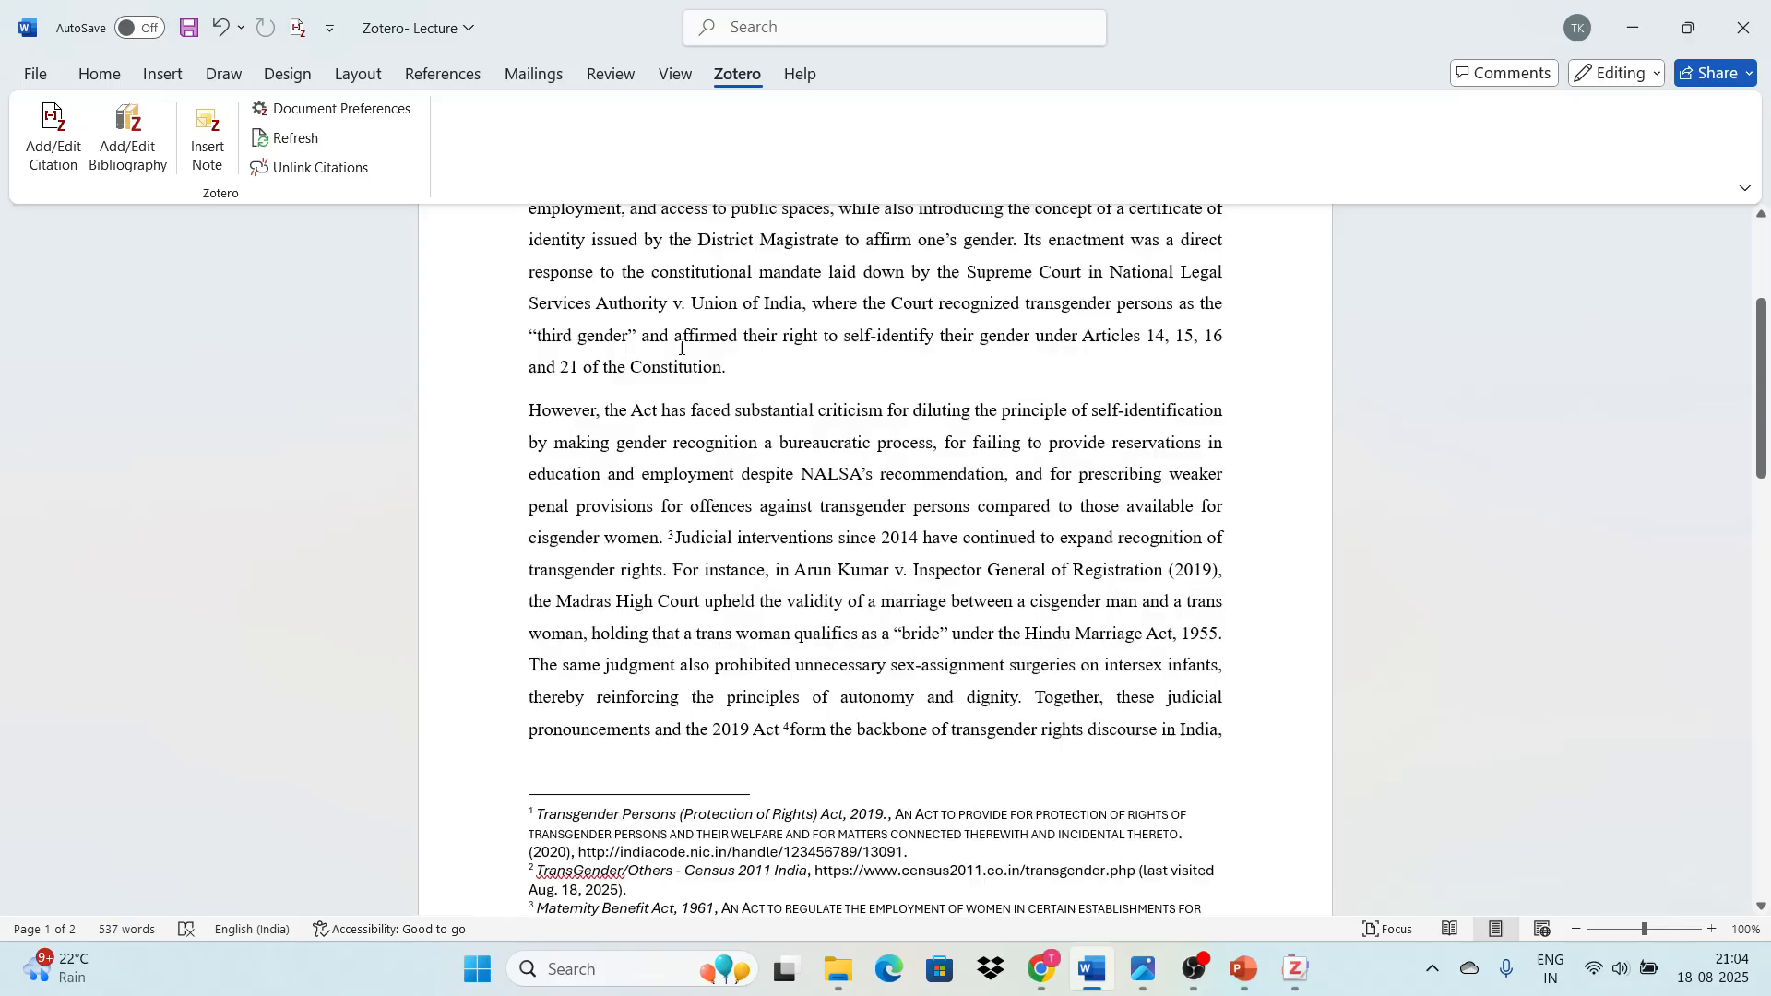
{"action": "scroll", "coordinate": [682, 348], "scroll_direction": "up", "scroll_amount": 2}
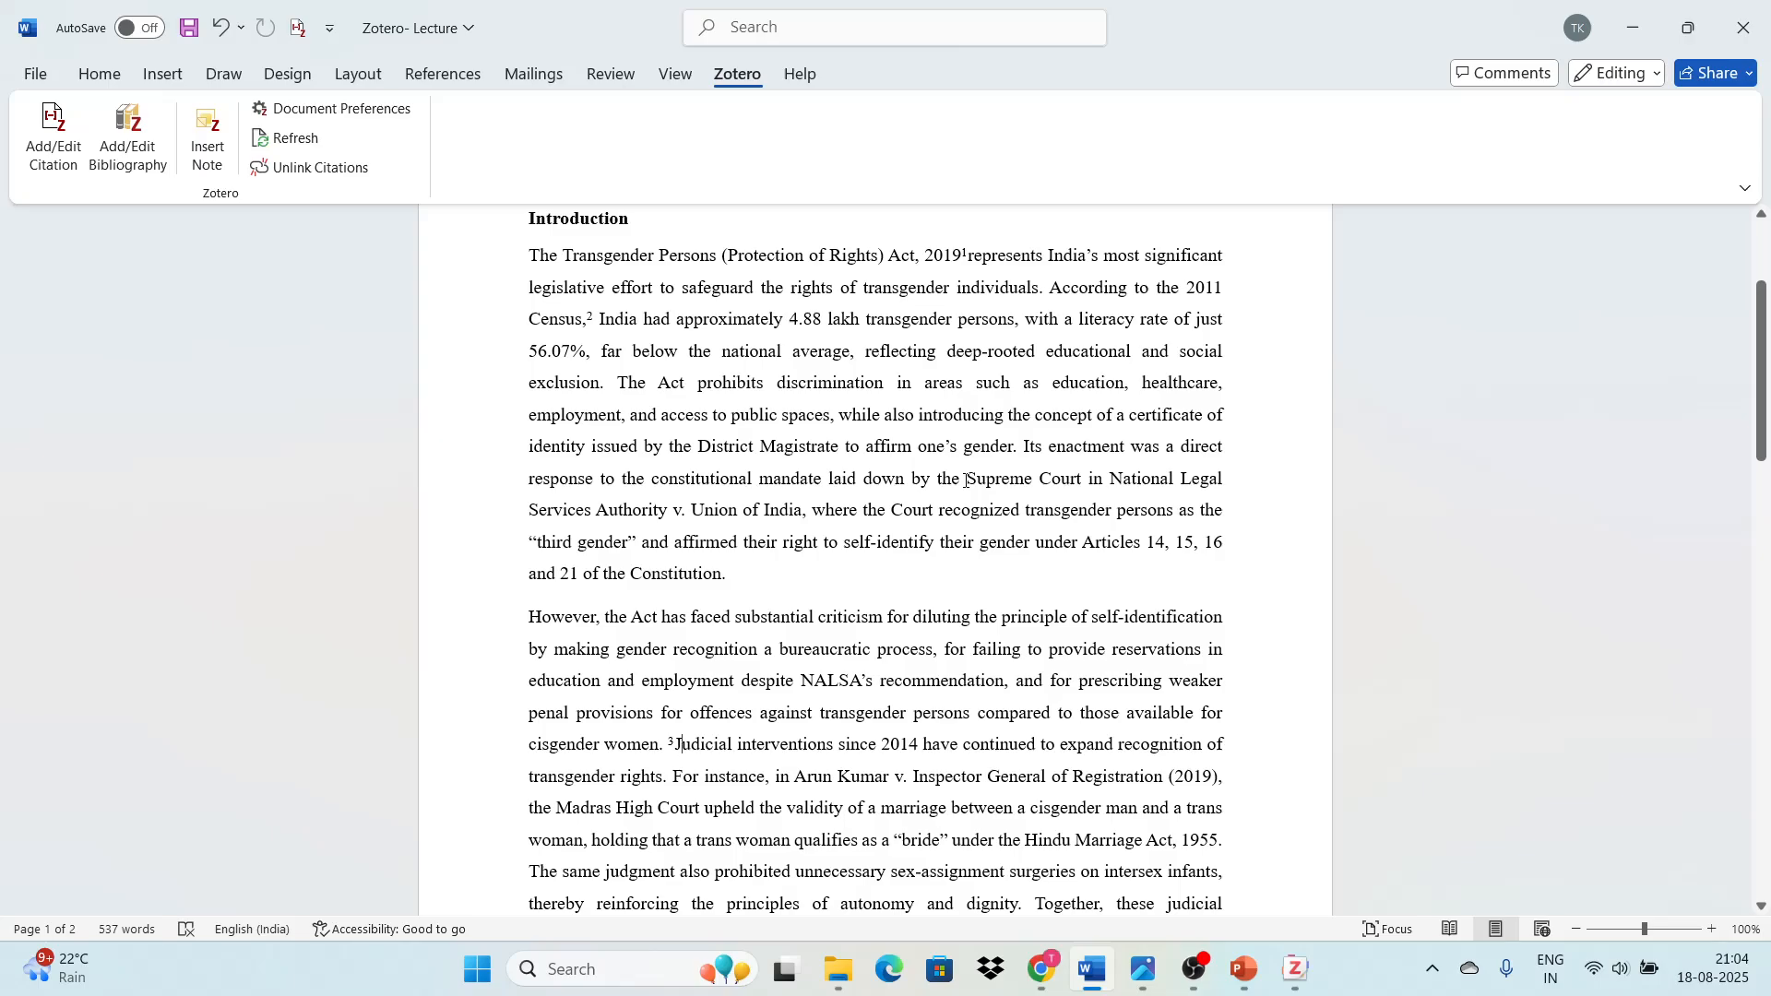
{"action": "left_click_drag", "start_coordinate": [966, 480], "coordinate": [803, 522]}
{"action": "left_click", "coordinate": [1117, 475]}
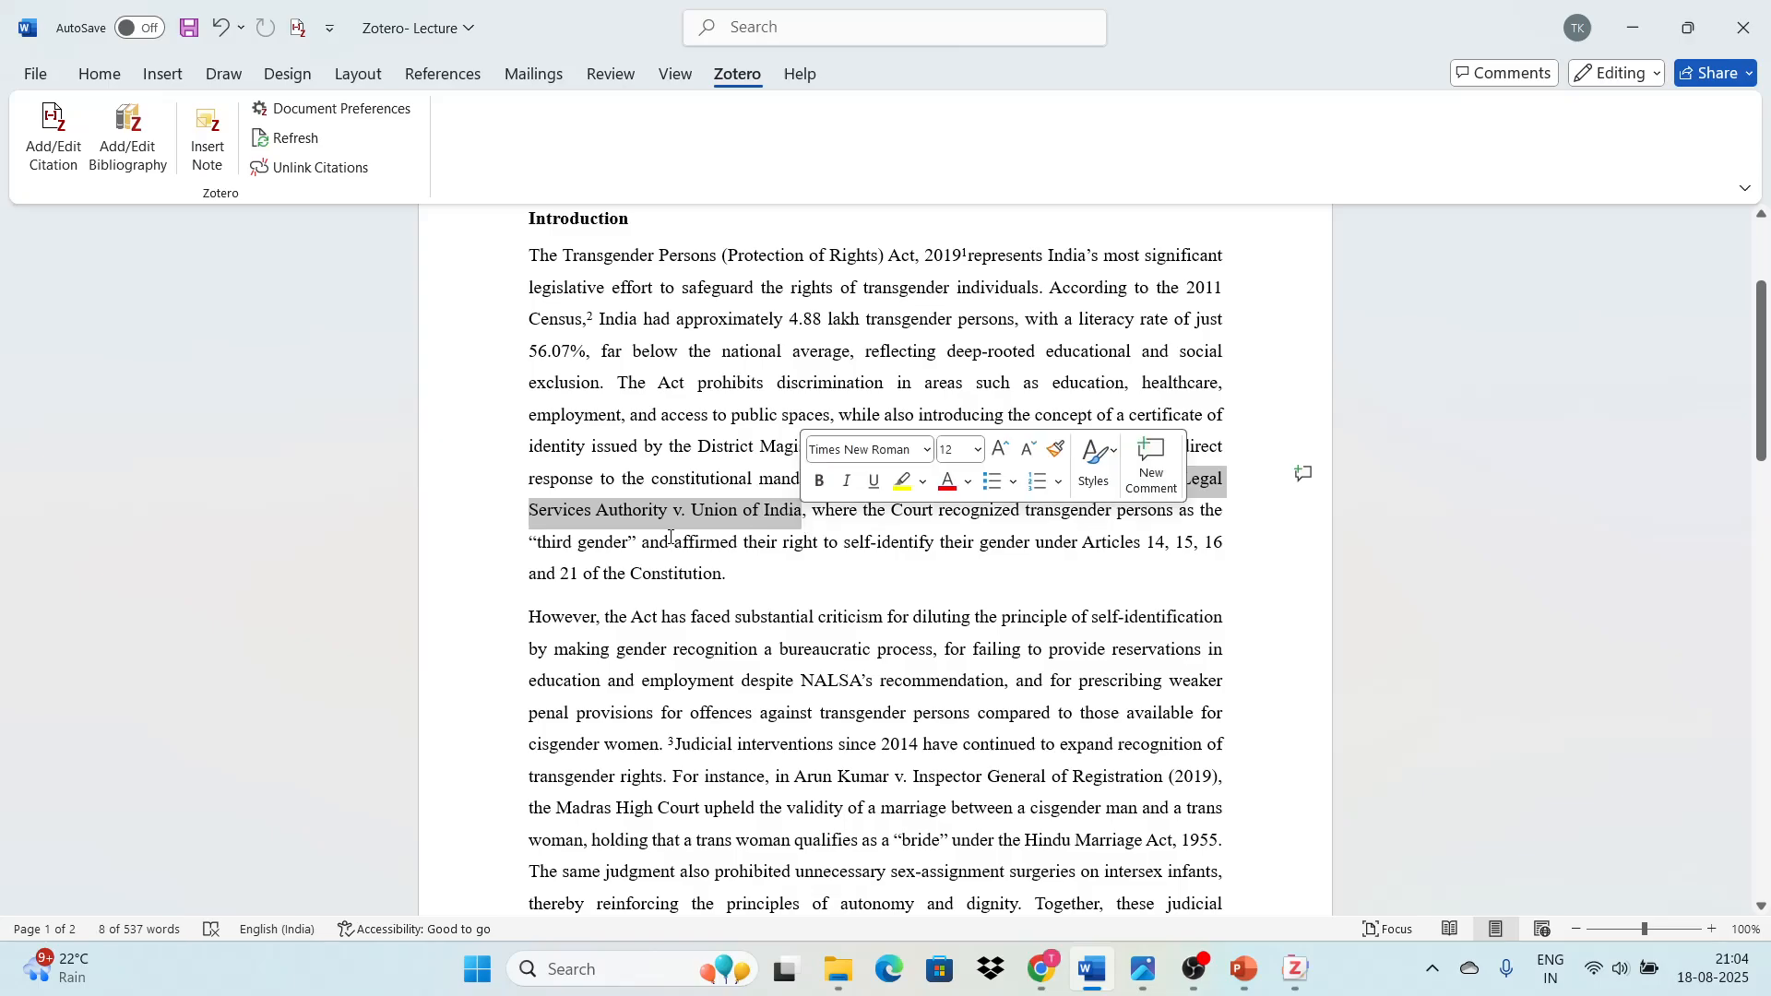
{"action": "left_click", "coordinate": [48, 125]}
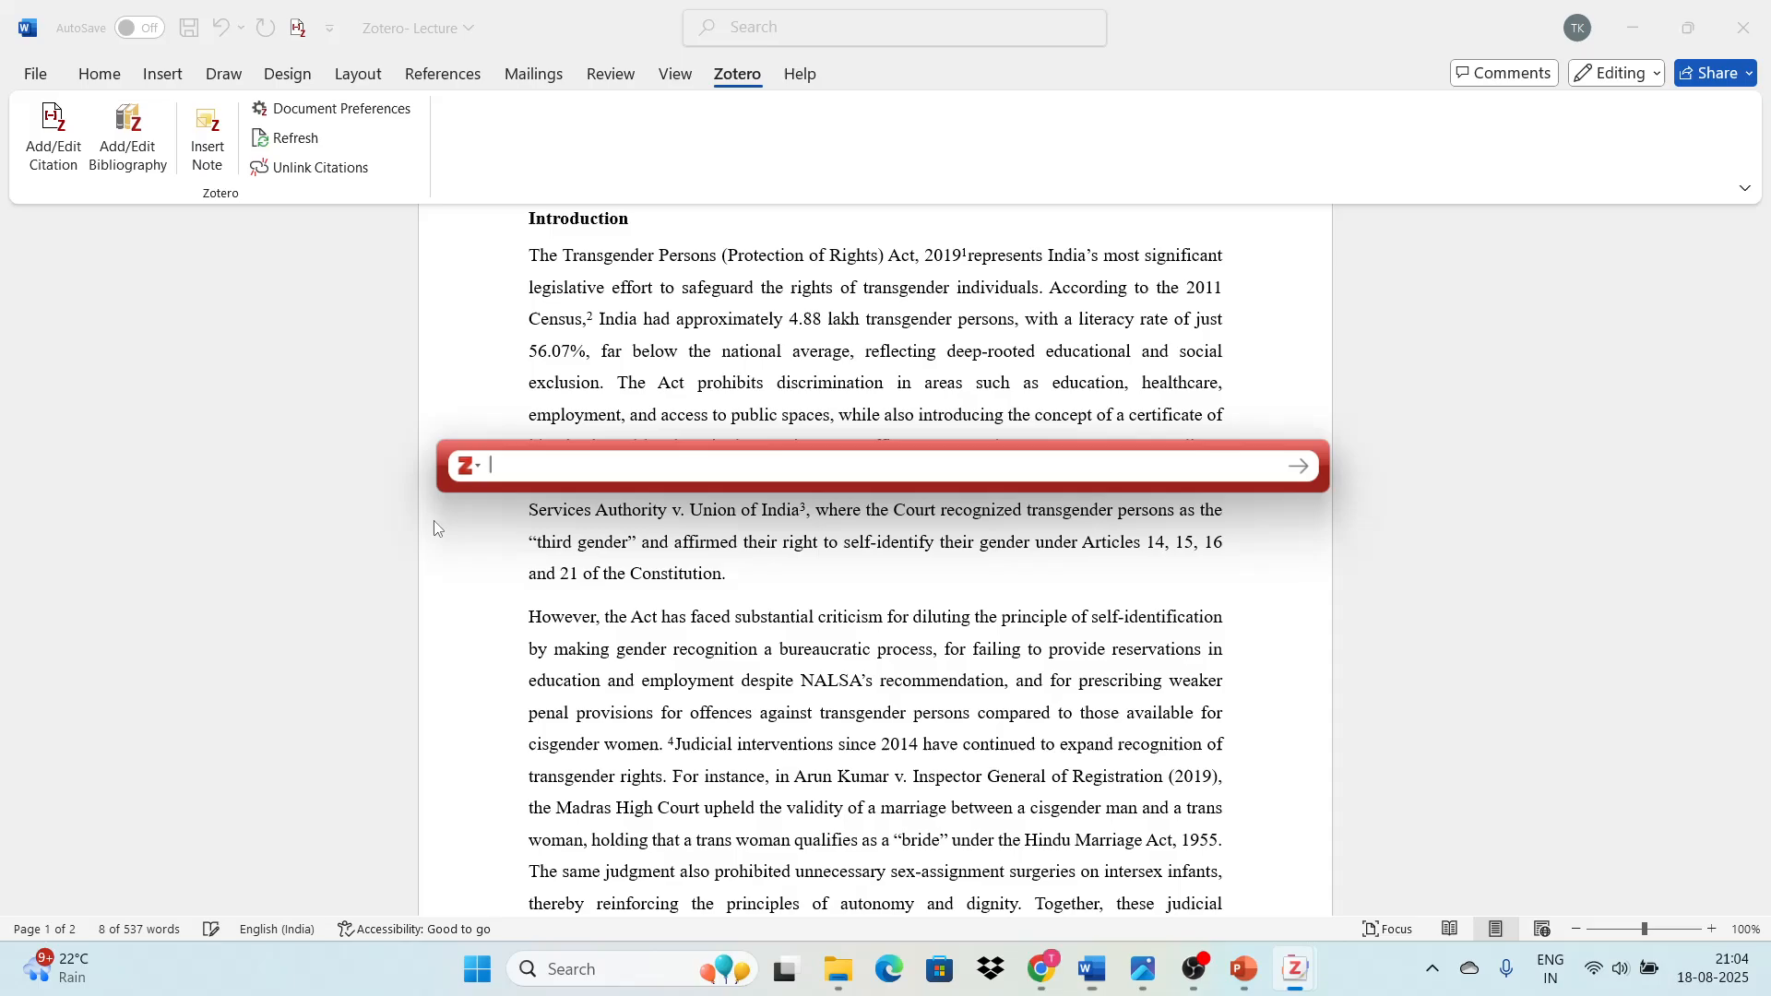
{"action": "left_click", "coordinate": [479, 507]}
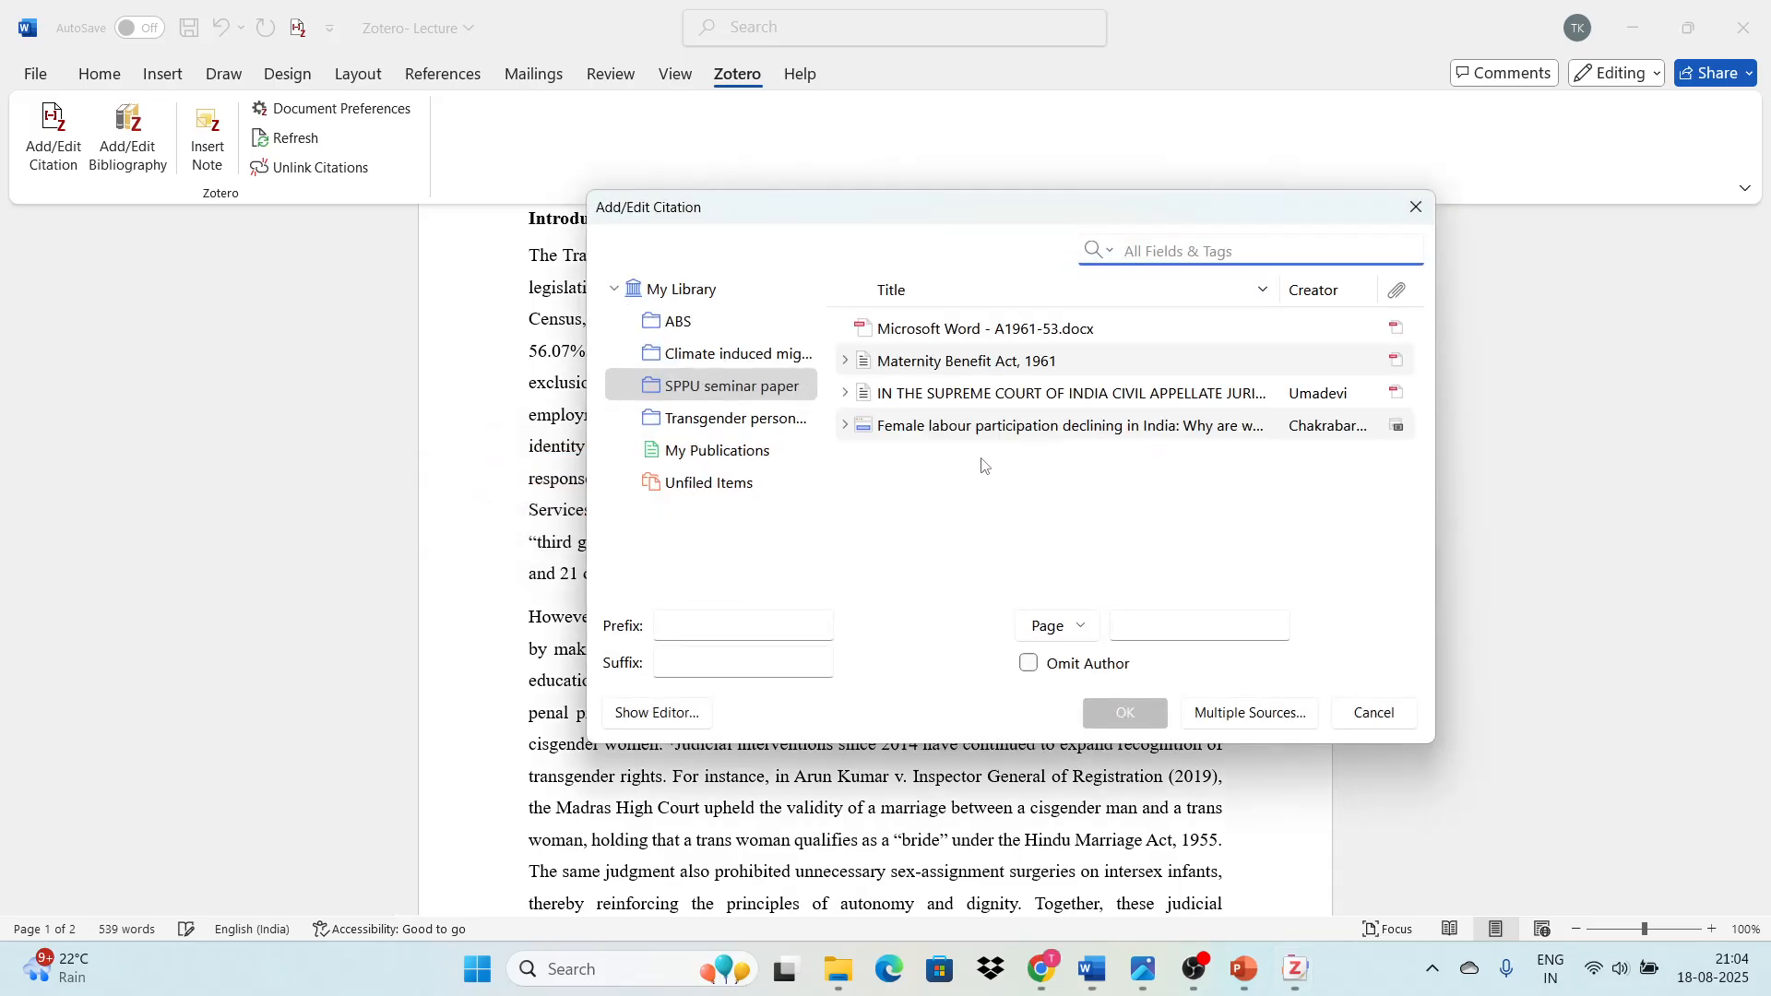
{"action": "left_click", "coordinate": [708, 421]}
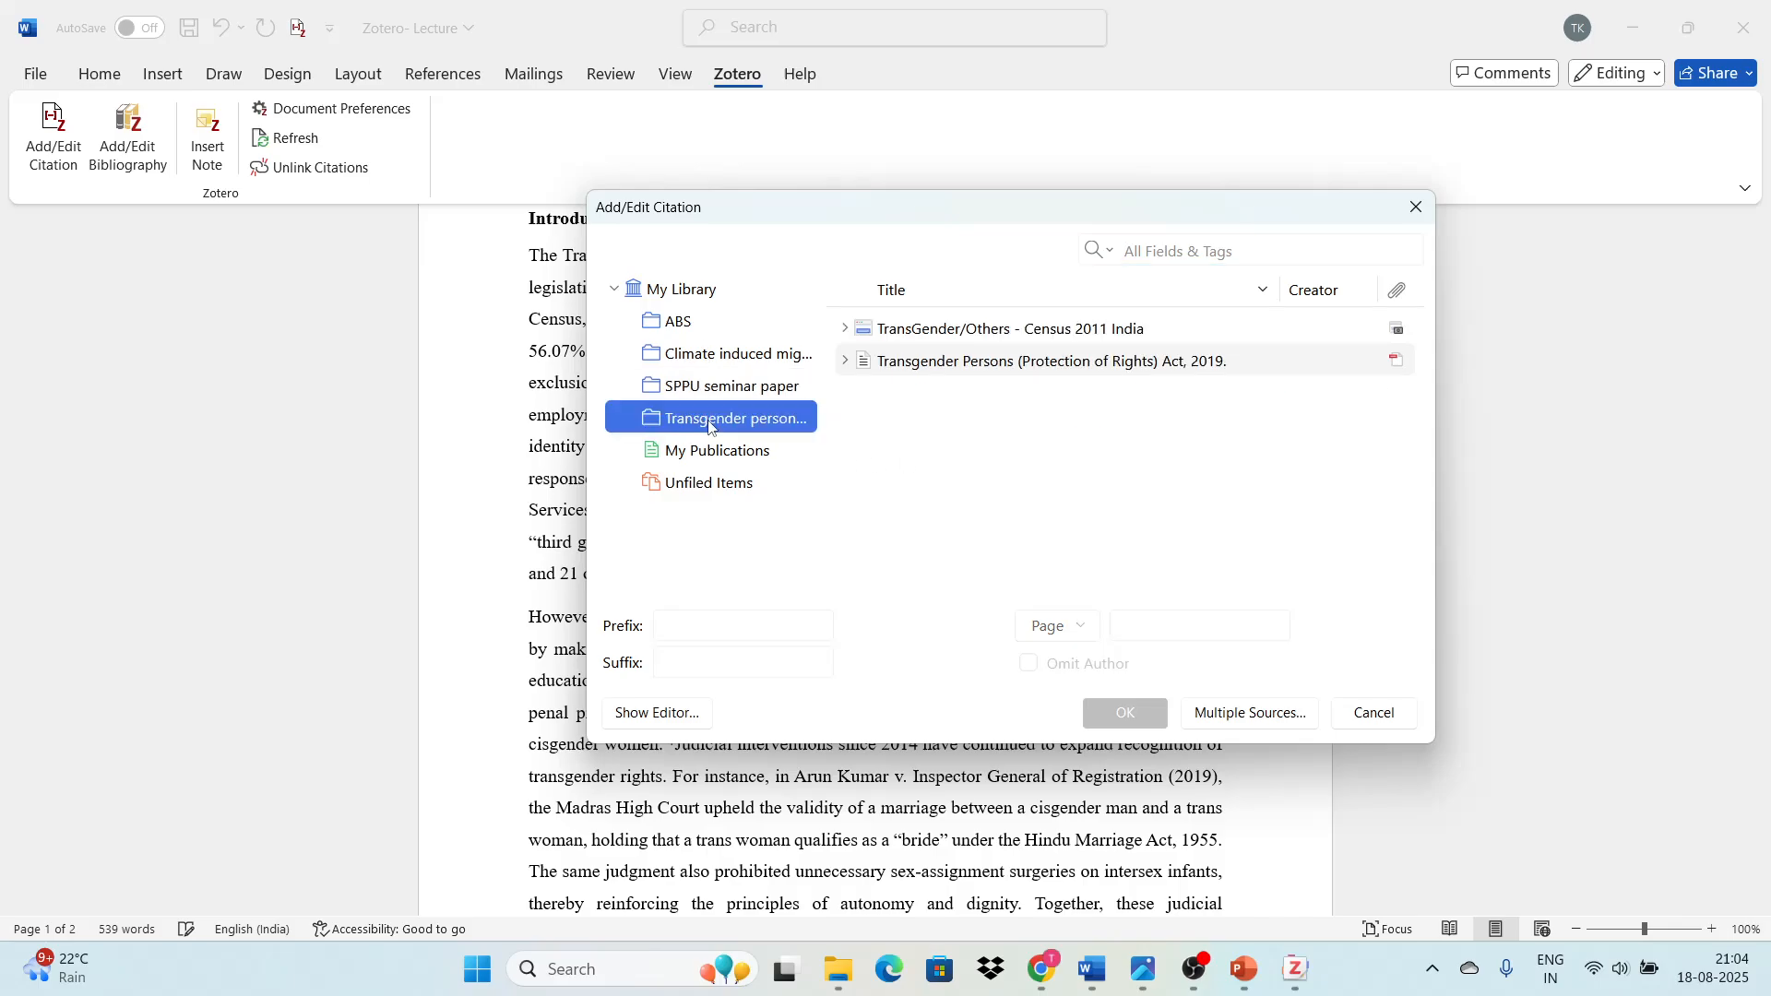
{"action": "left_click", "coordinate": [711, 358]}
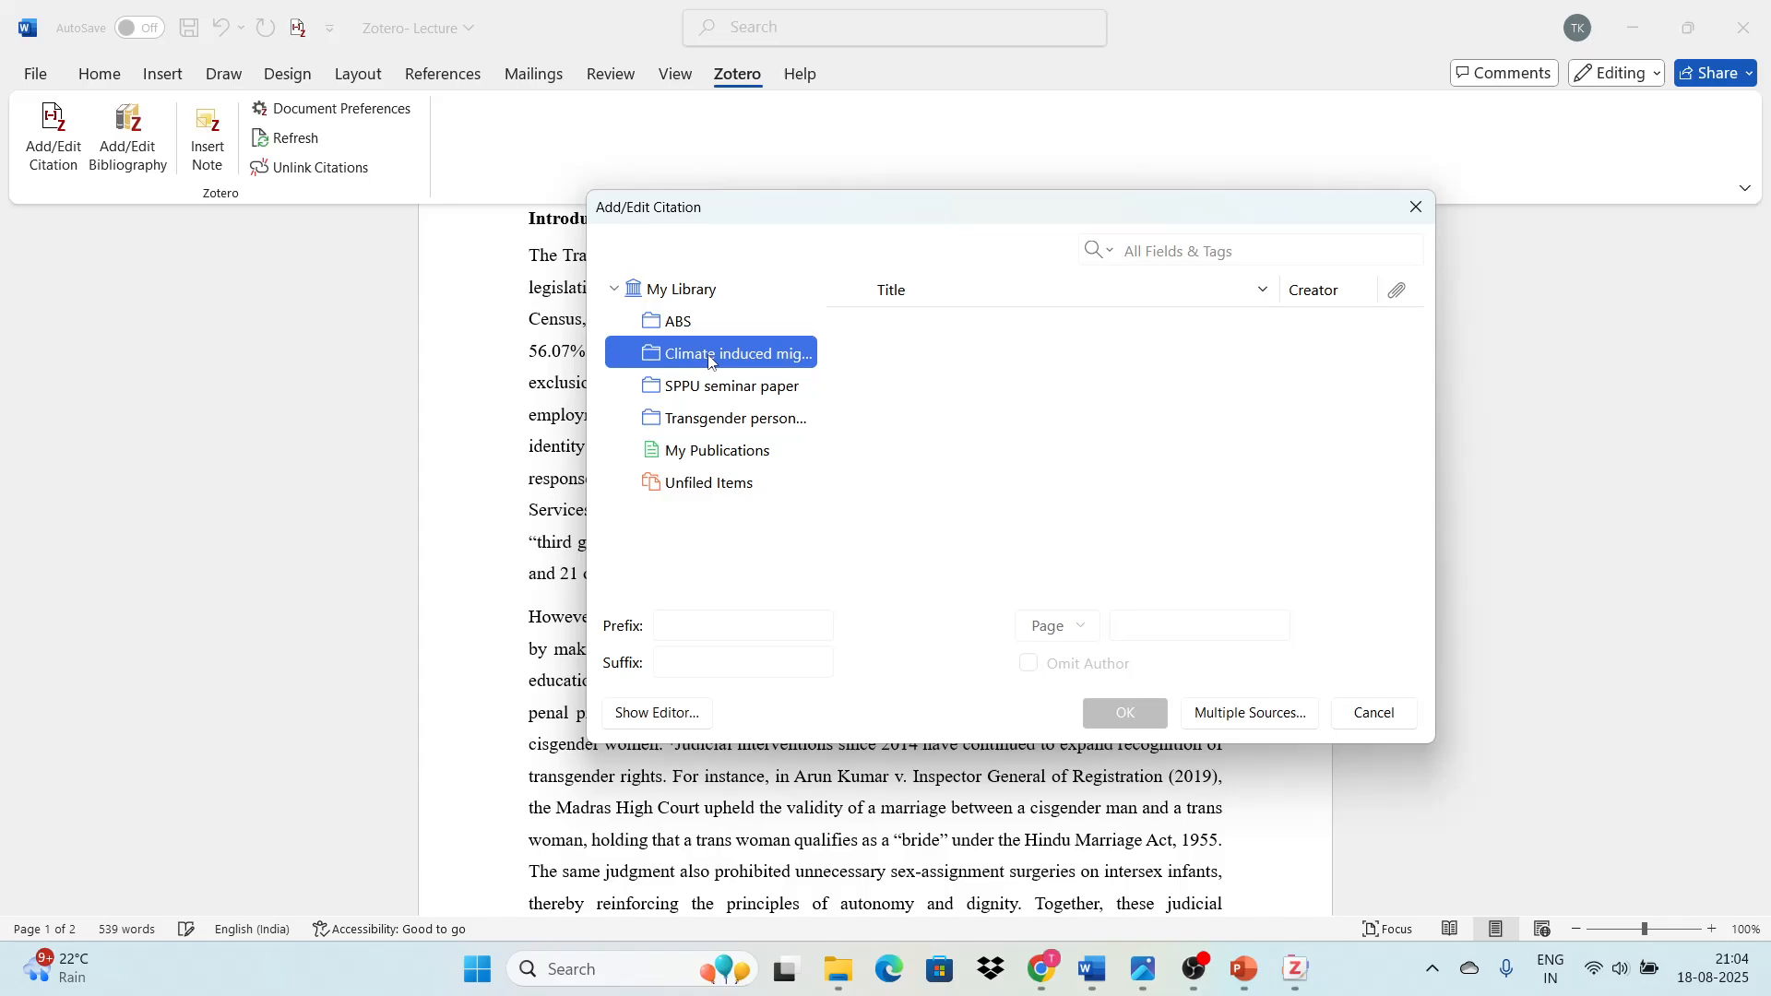
{"action": "left_click", "coordinate": [674, 322]}
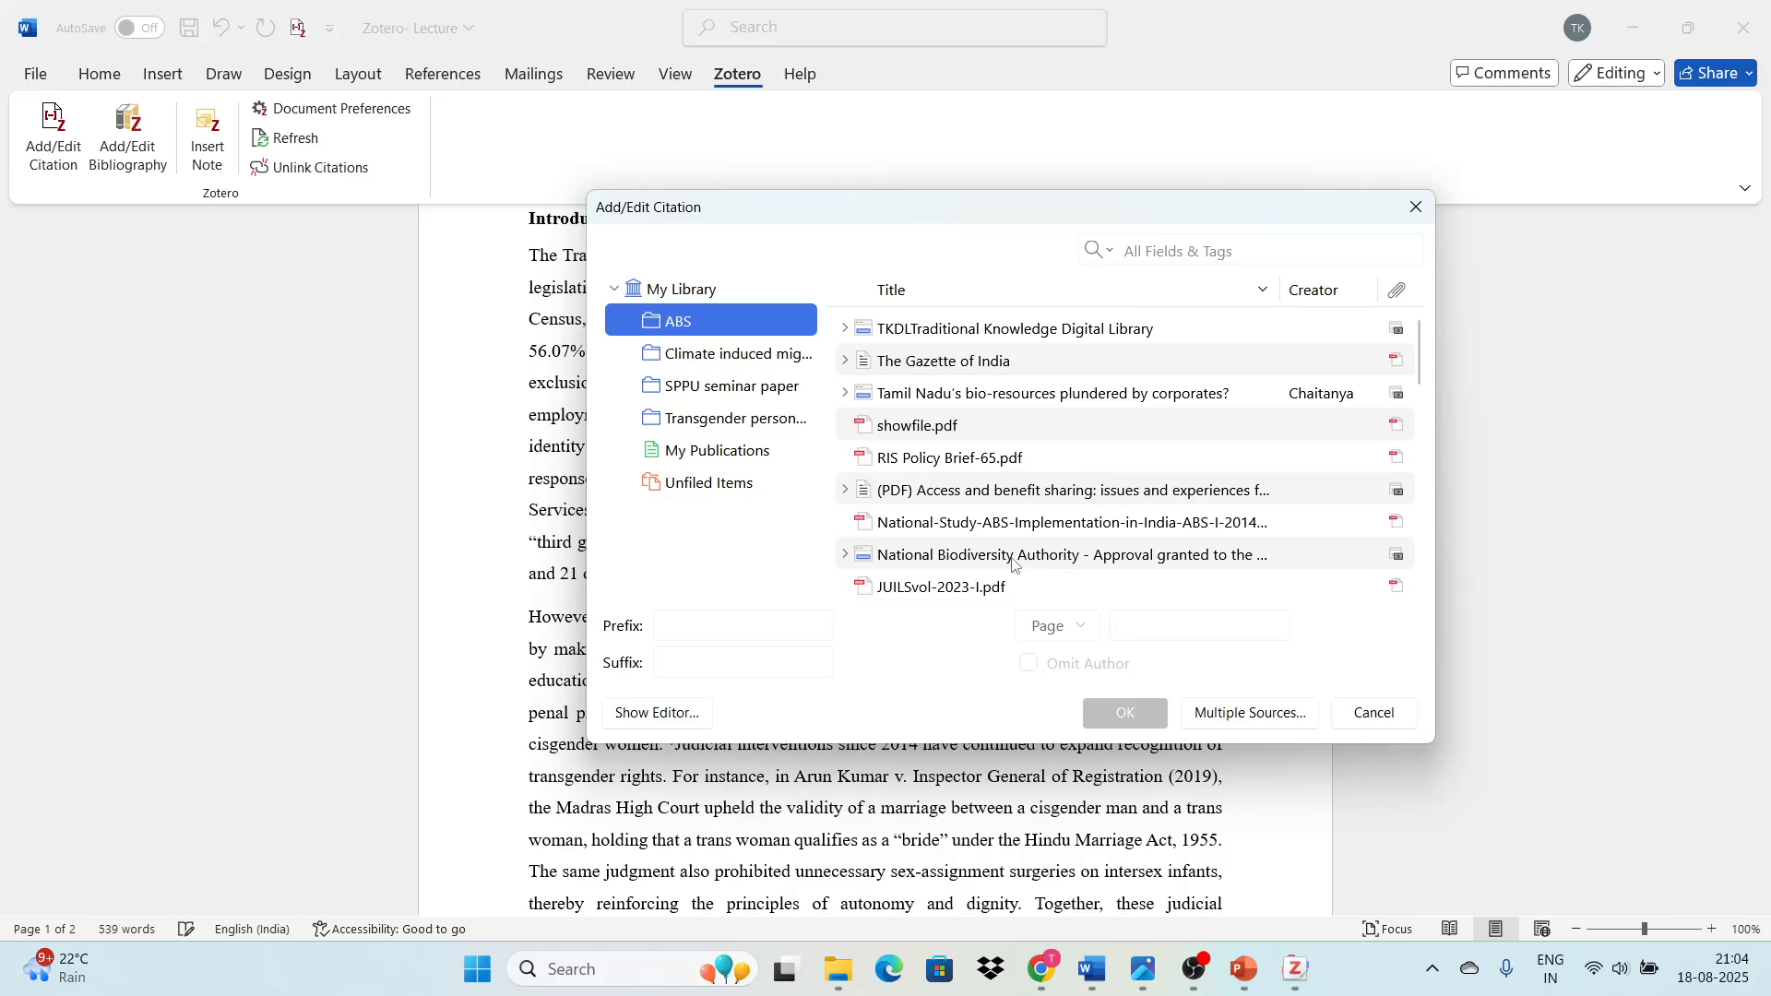
{"action": "scroll", "coordinate": [1014, 562], "scroll_direction": "down", "scroll_amount": 8}
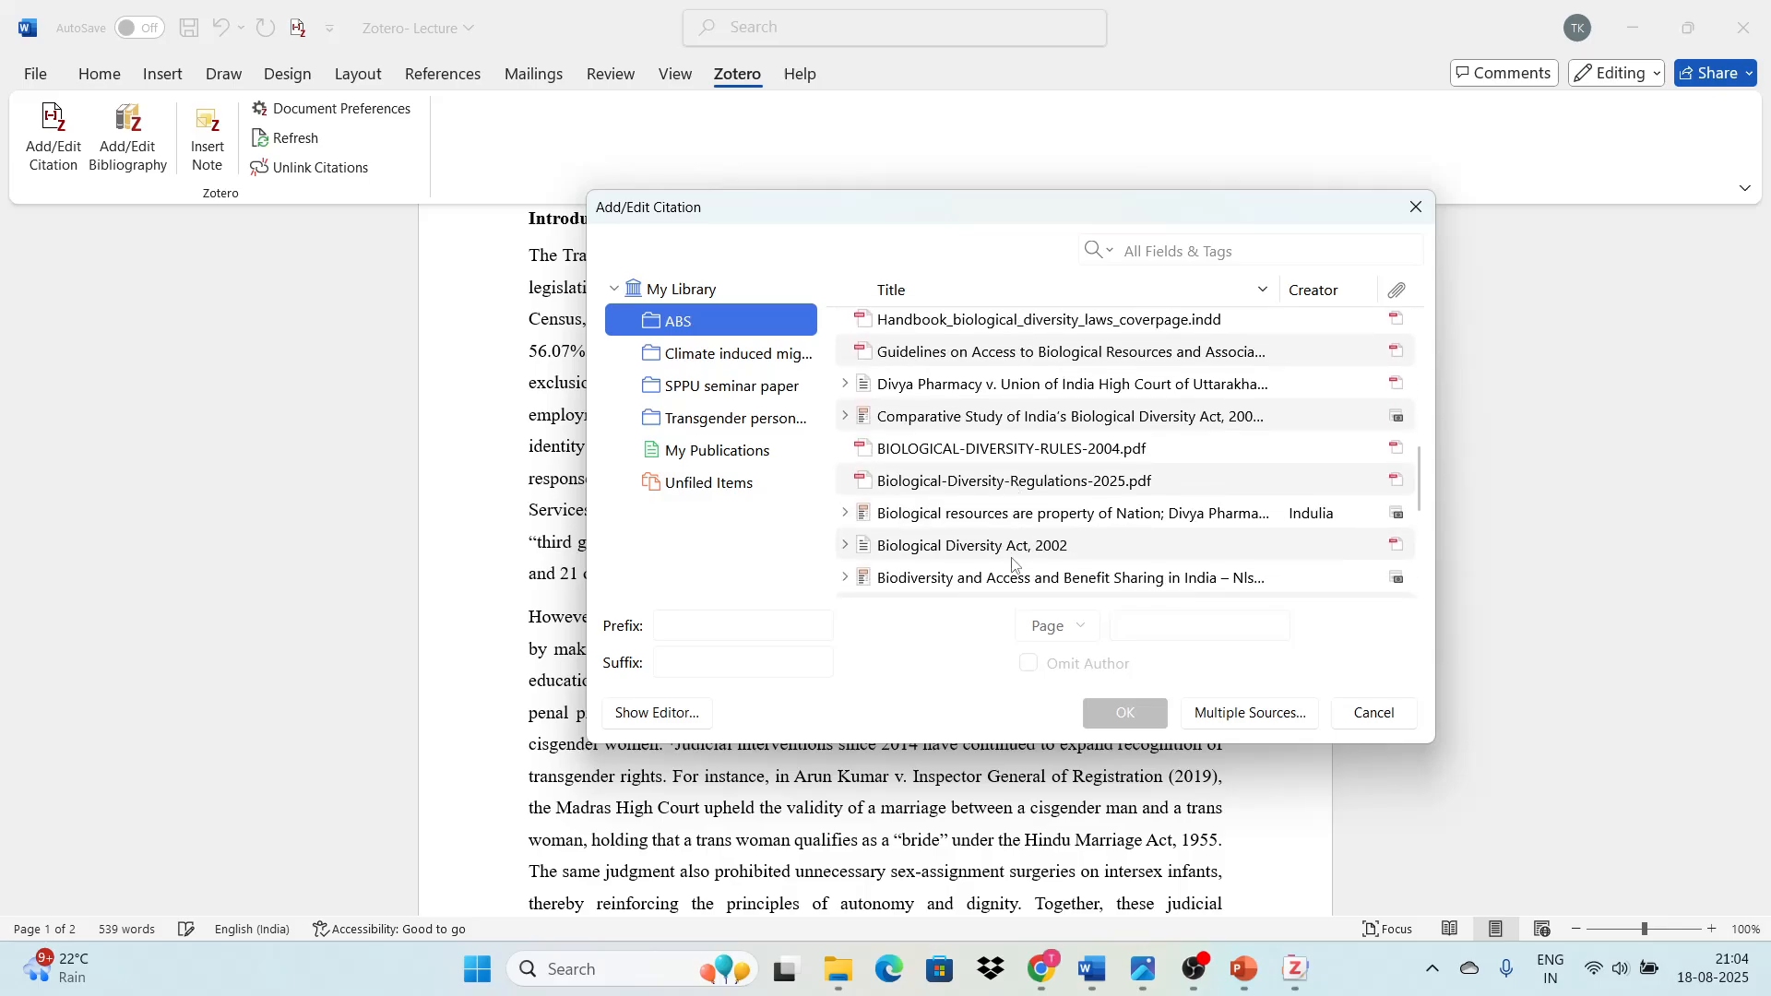
{"action": "scroll", "coordinate": [1044, 479], "scroll_direction": "up", "scroll_amount": 8}
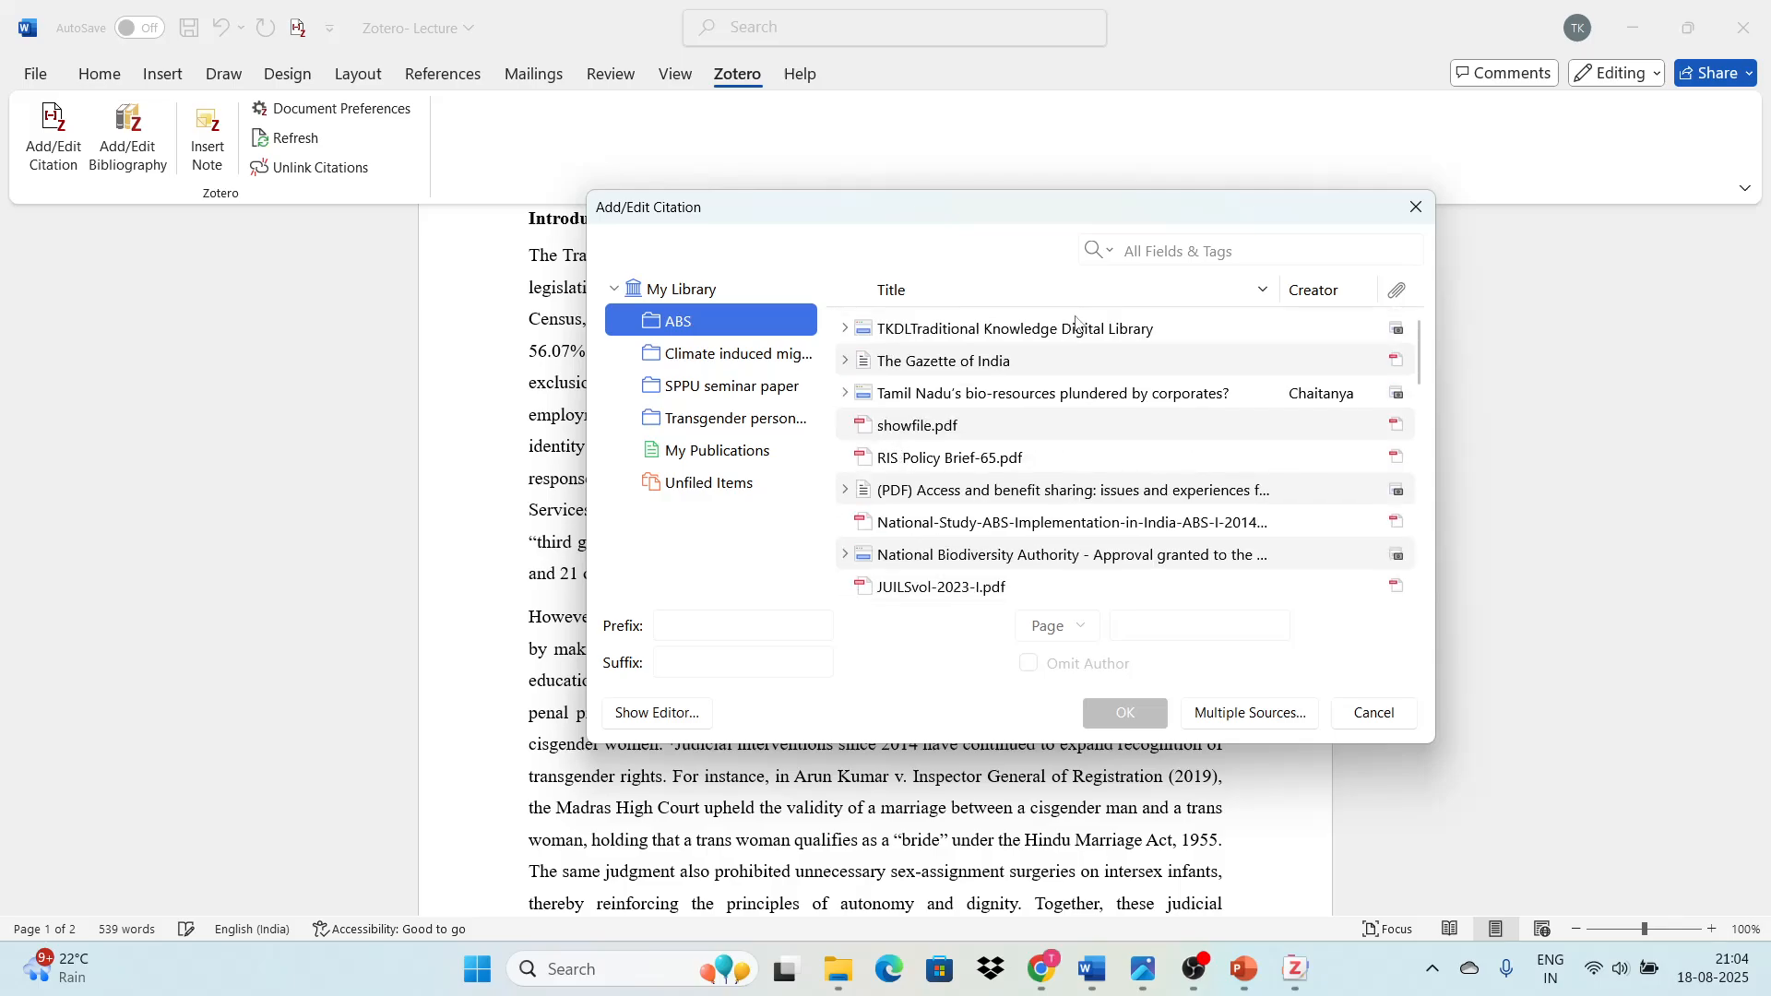
{"action": "left_click", "coordinate": [1042, 400]}
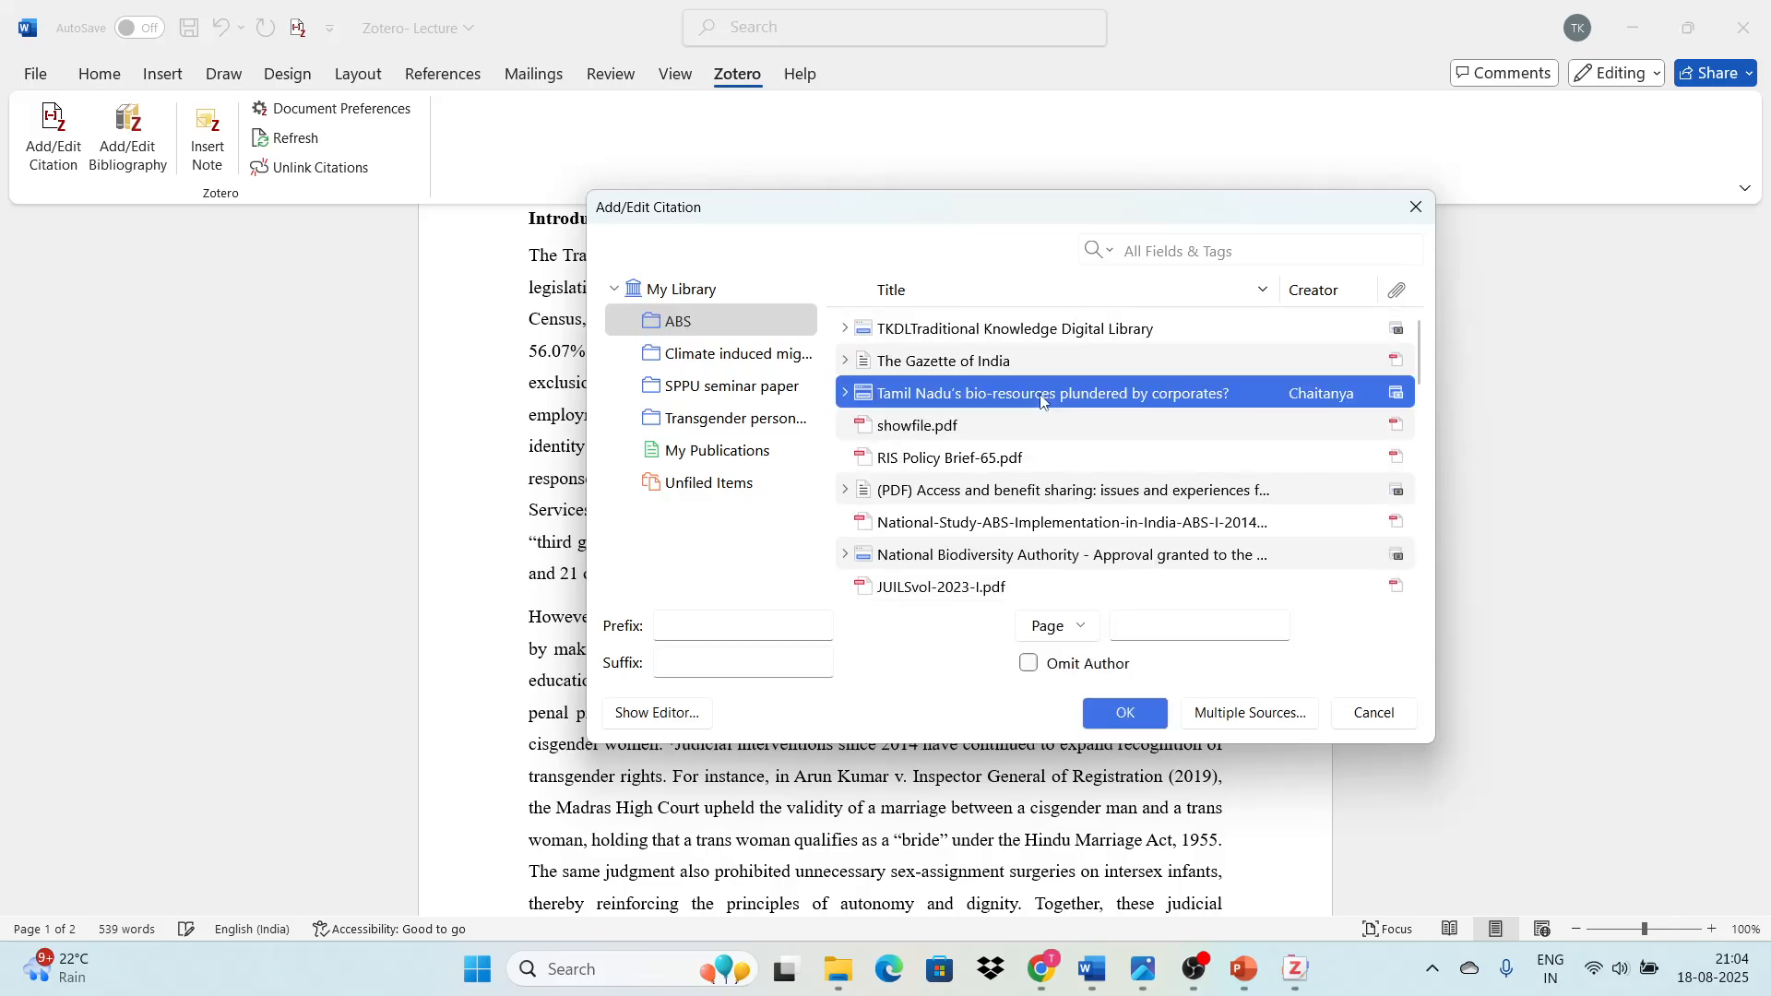
{"action": "left_click", "coordinate": [1122, 716]}
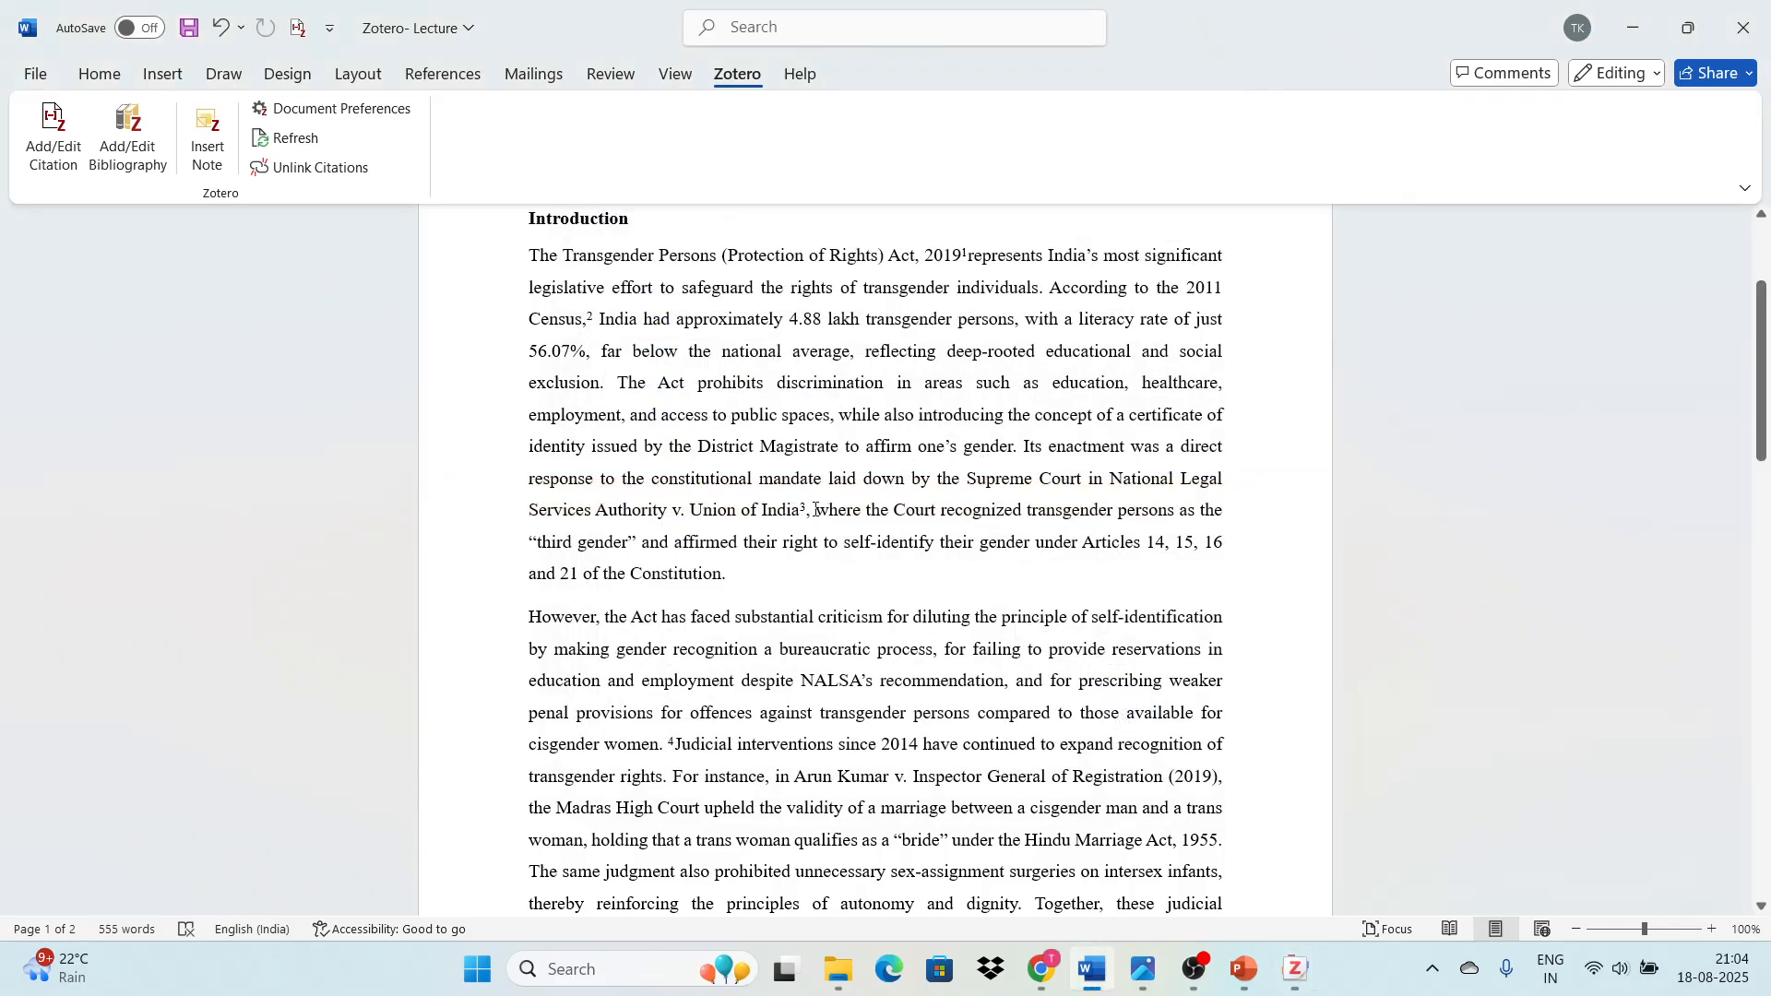
{"action": "scroll", "coordinate": [816, 598], "scroll_direction": "down", "scroll_amount": 3}
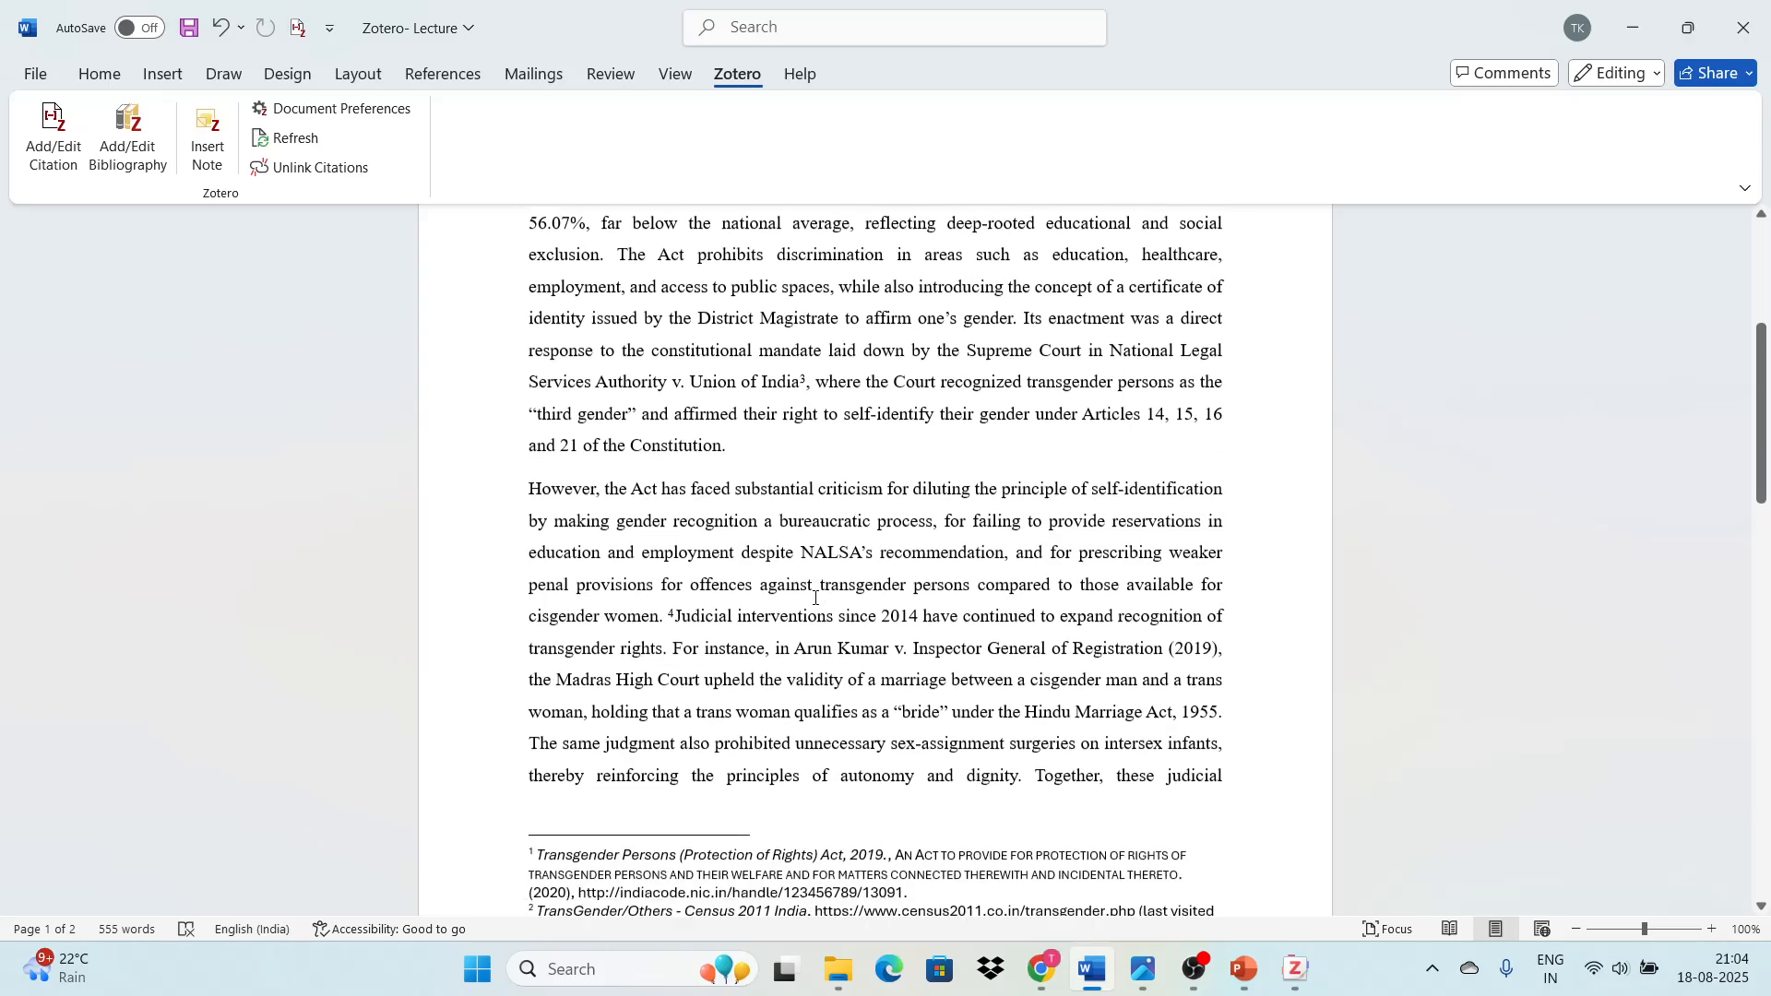
{"action": "scroll", "coordinate": [815, 598], "scroll_direction": "down", "scroll_amount": 3}
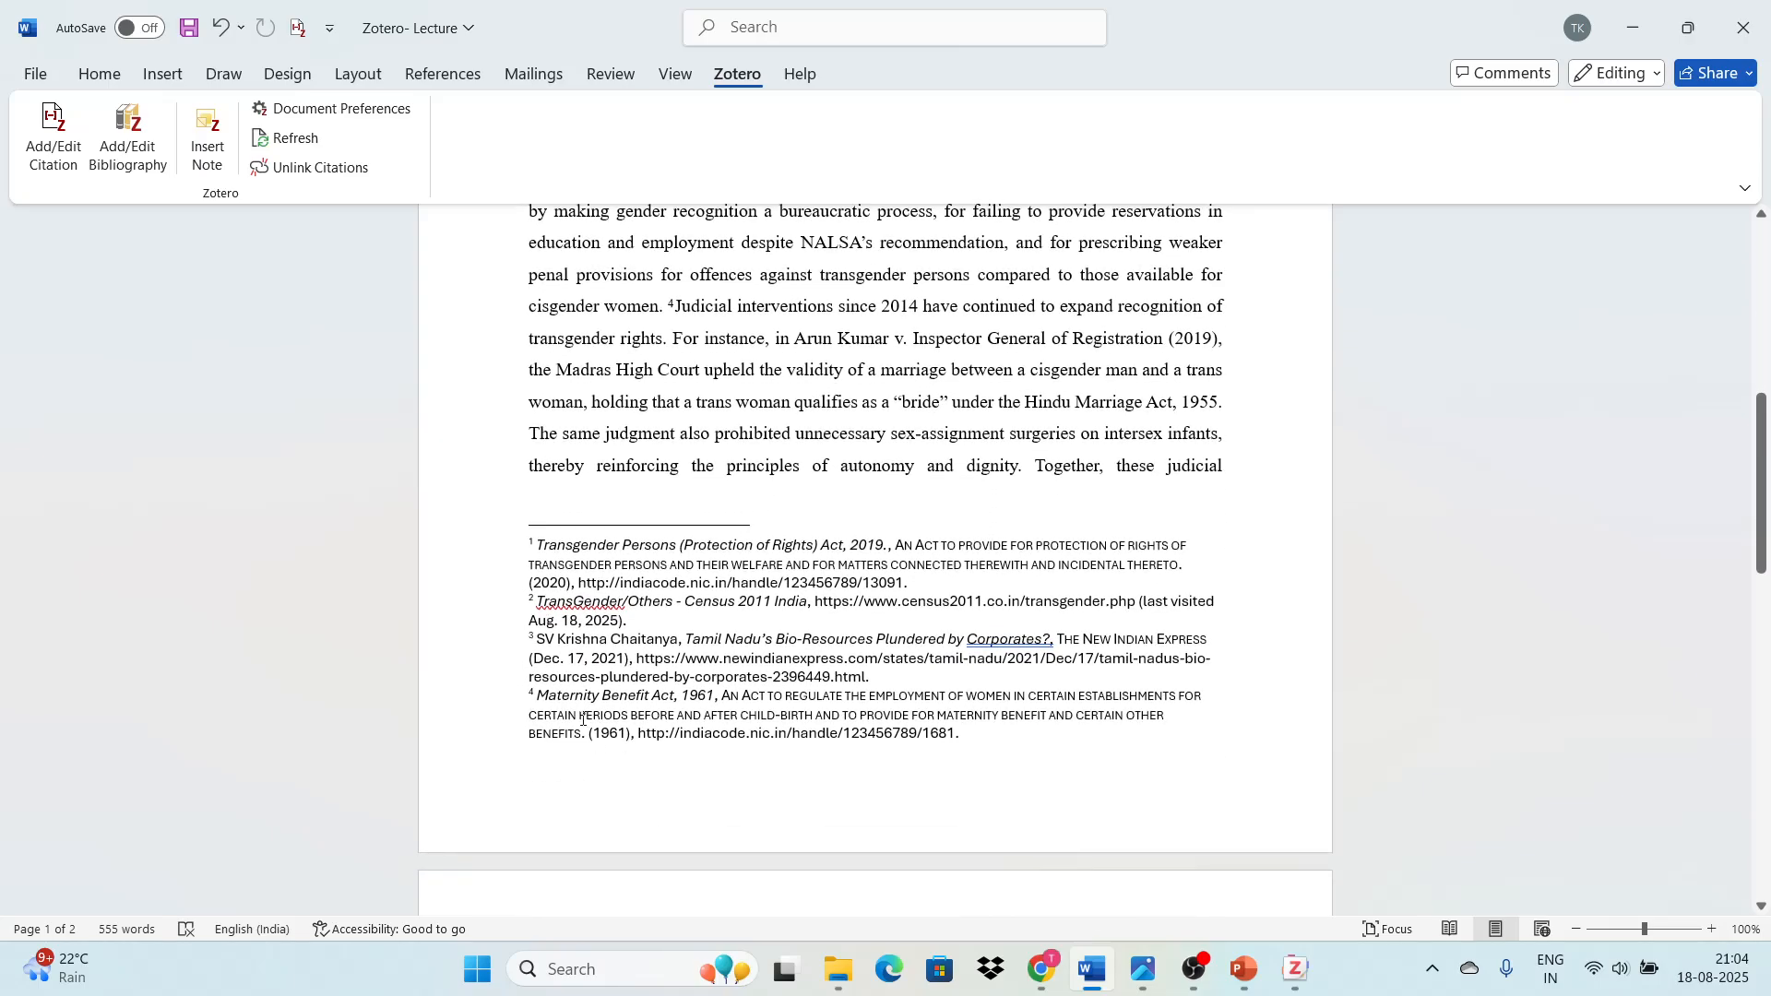
{"action": "scroll", "coordinate": [789, 677], "scroll_direction": "up", "scroll_amount": 1}
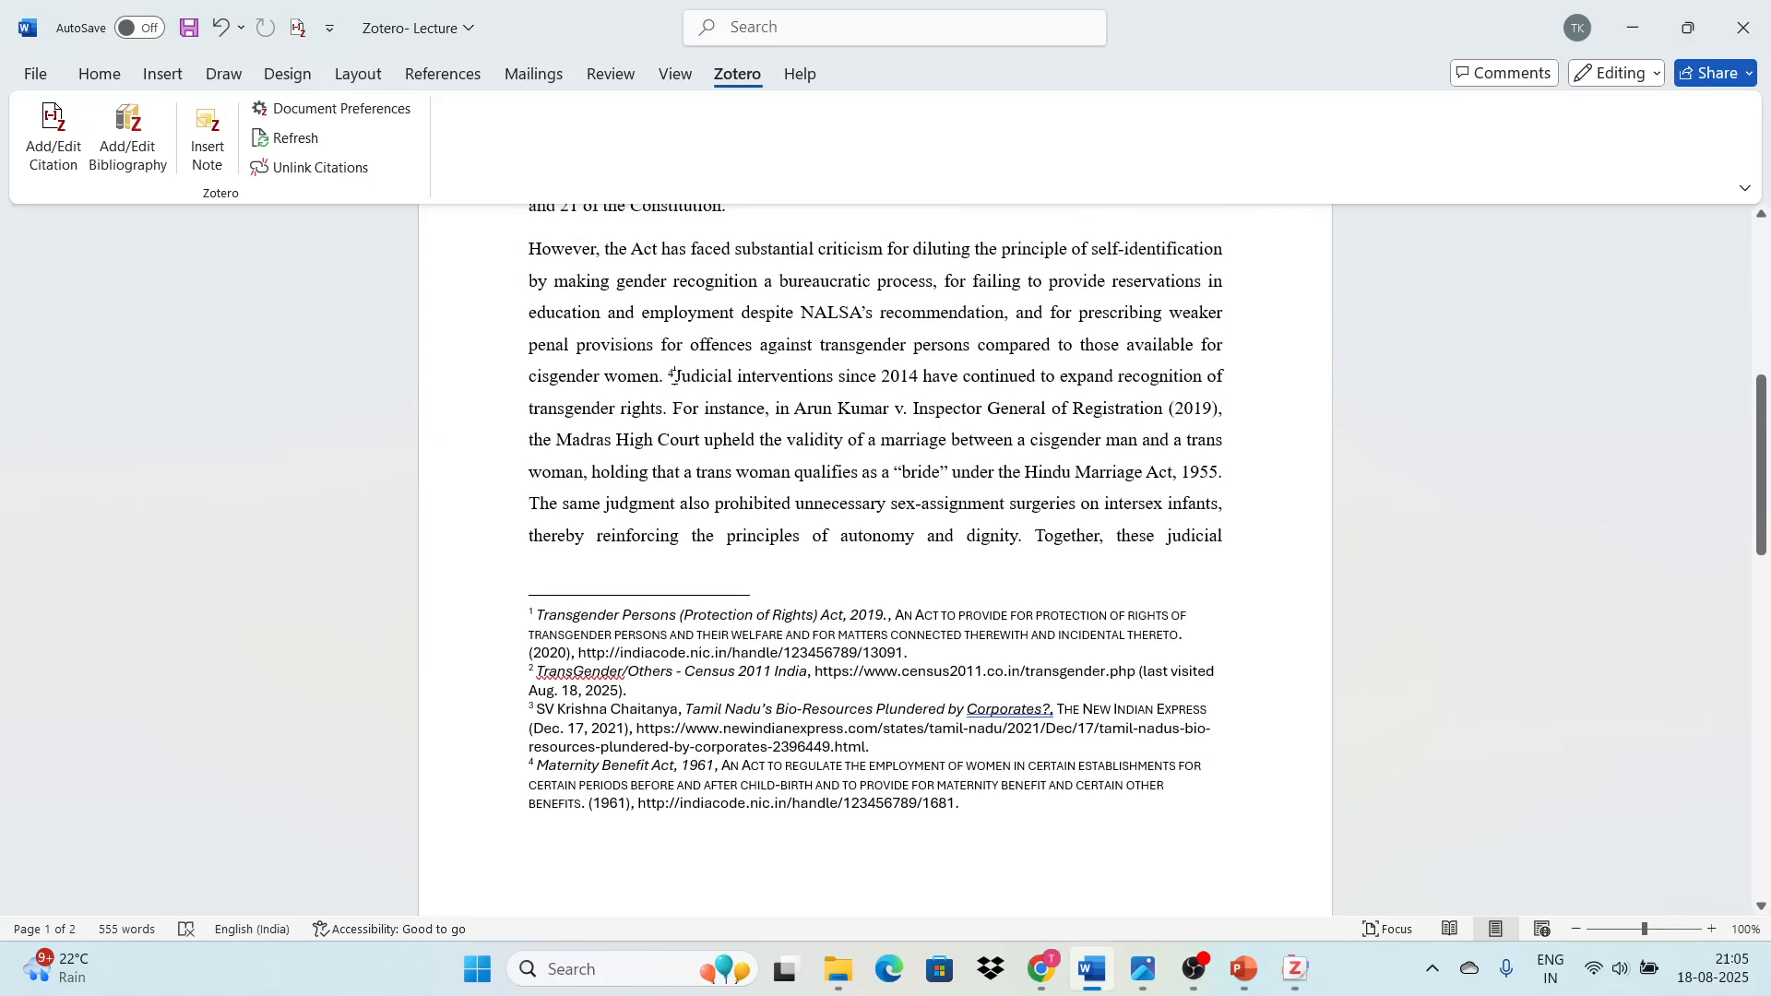
- Insert a space between the footnote mark following "cisgender women." and the word "Judicial"
{"action": "left_click", "coordinate": [671, 375]}
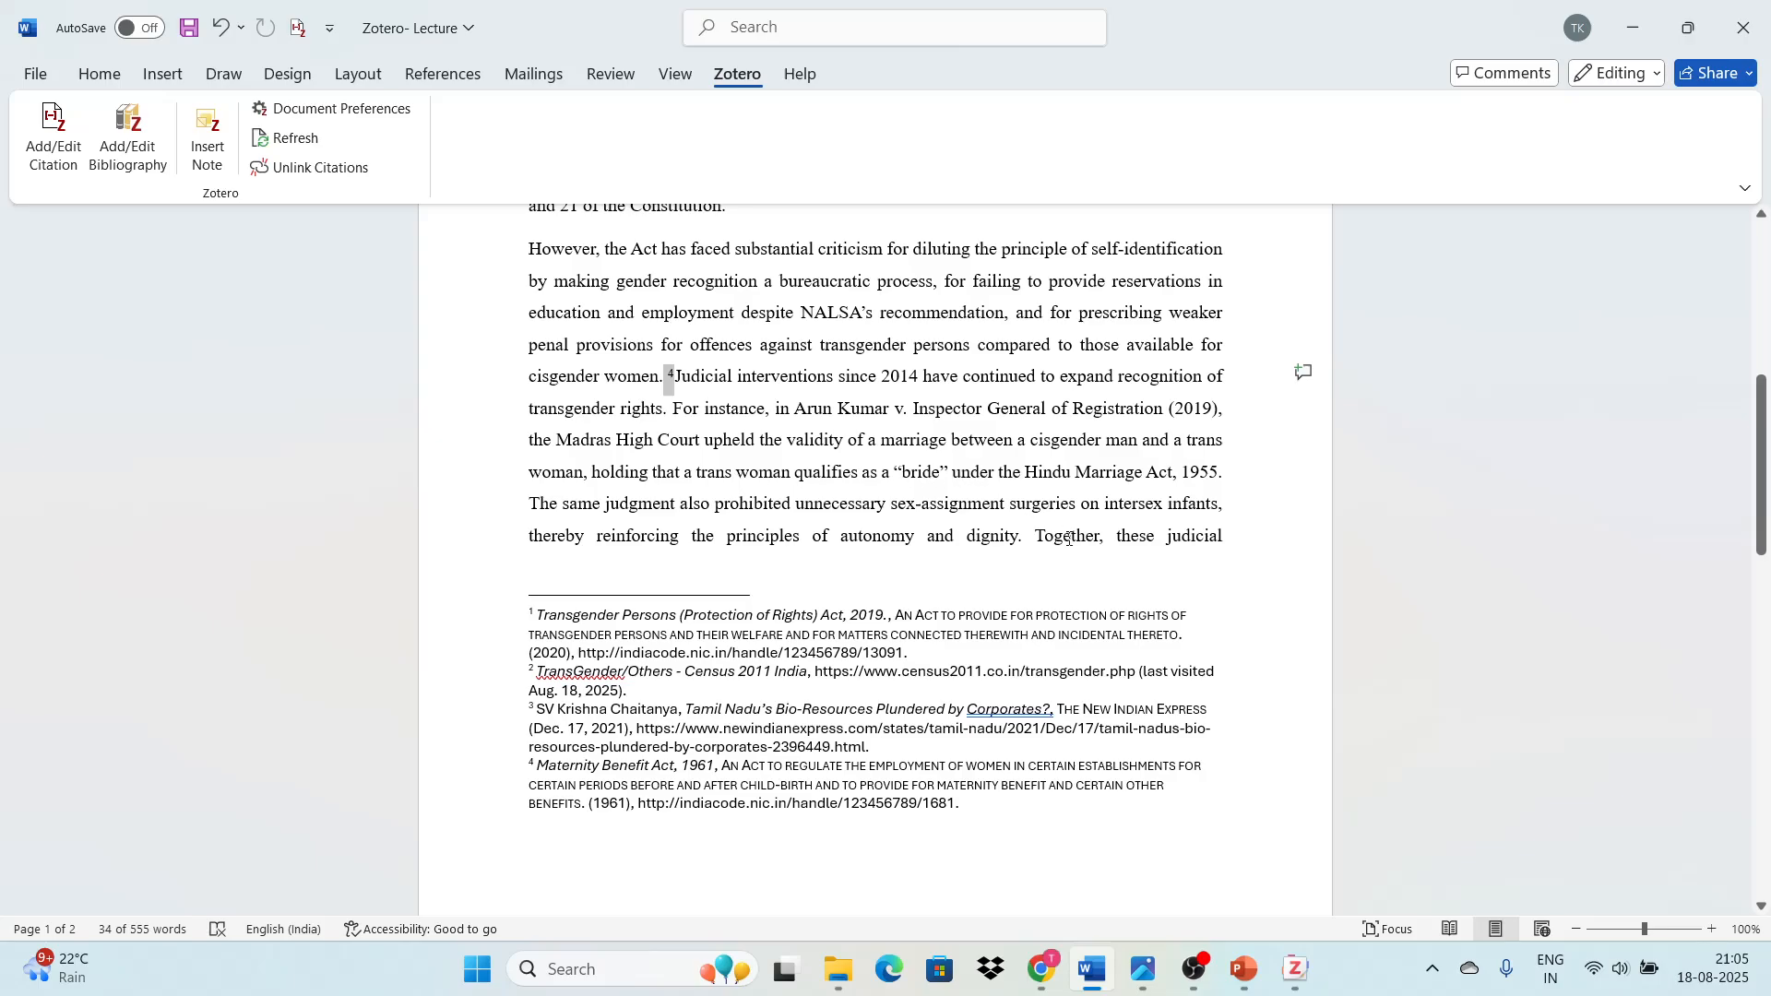
{"action": "left_click", "coordinate": [1226, 533]}
{"action": "mouse_move", "coordinate": [683, 381]}
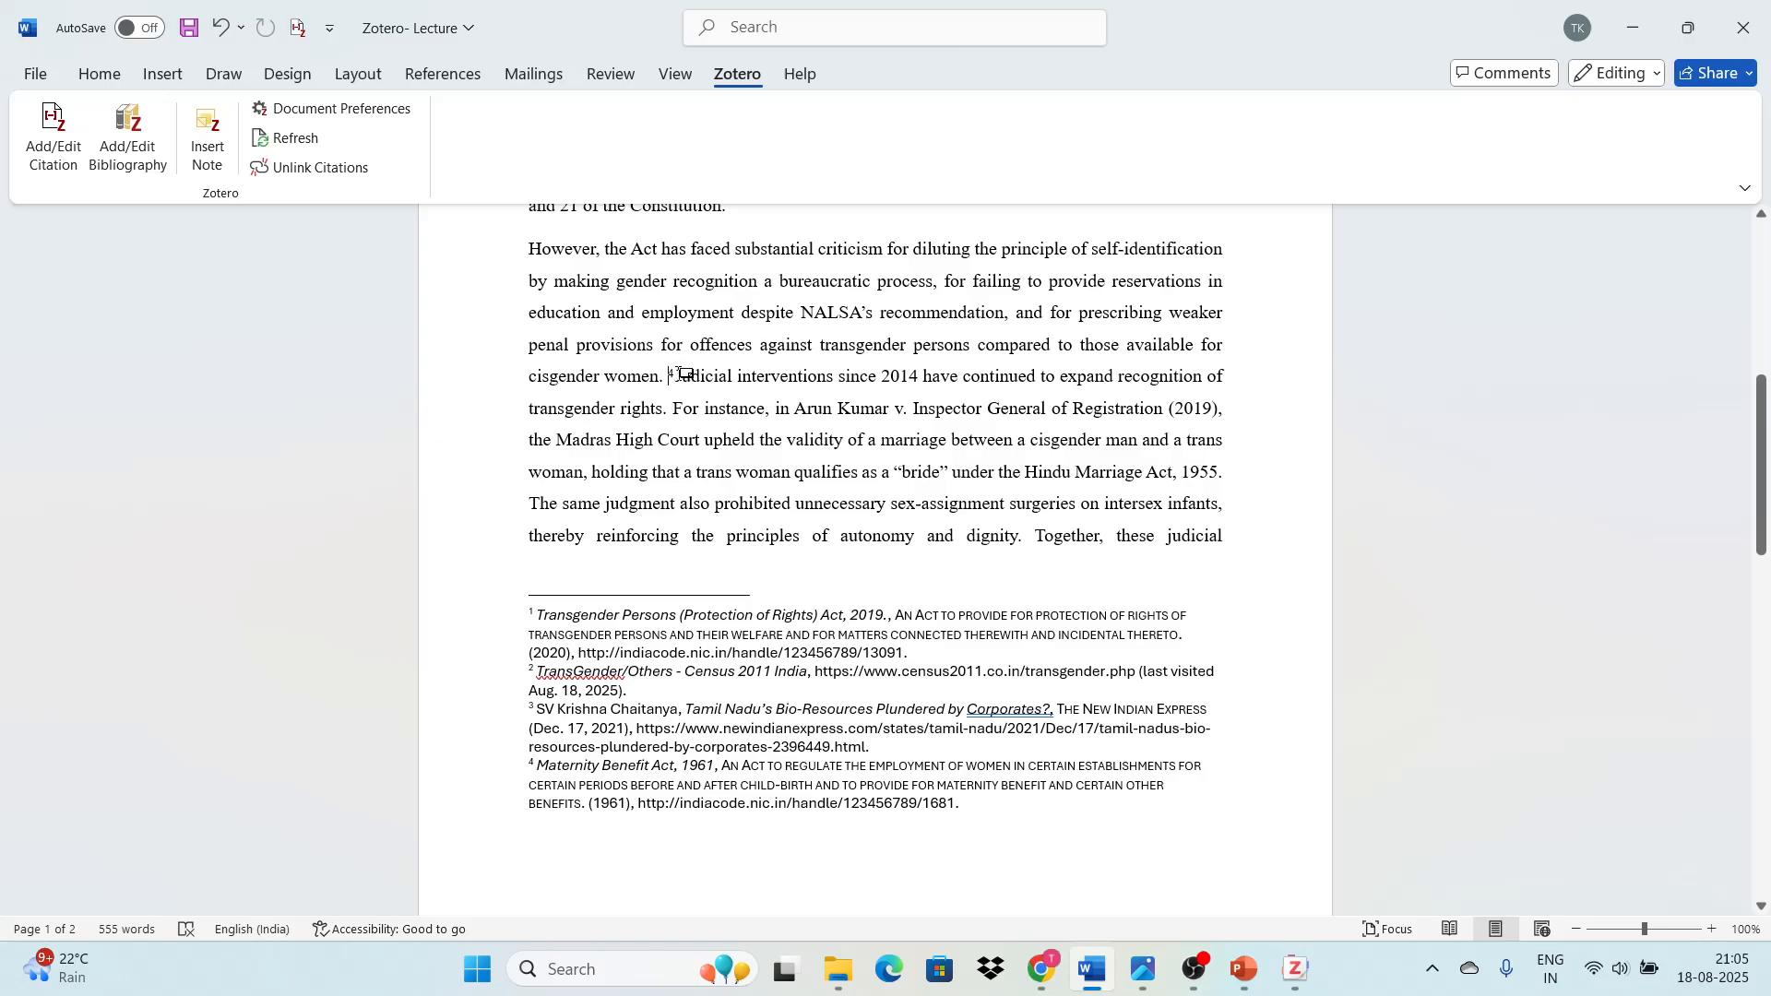
{"action": "key", "text": "BackSpace"}
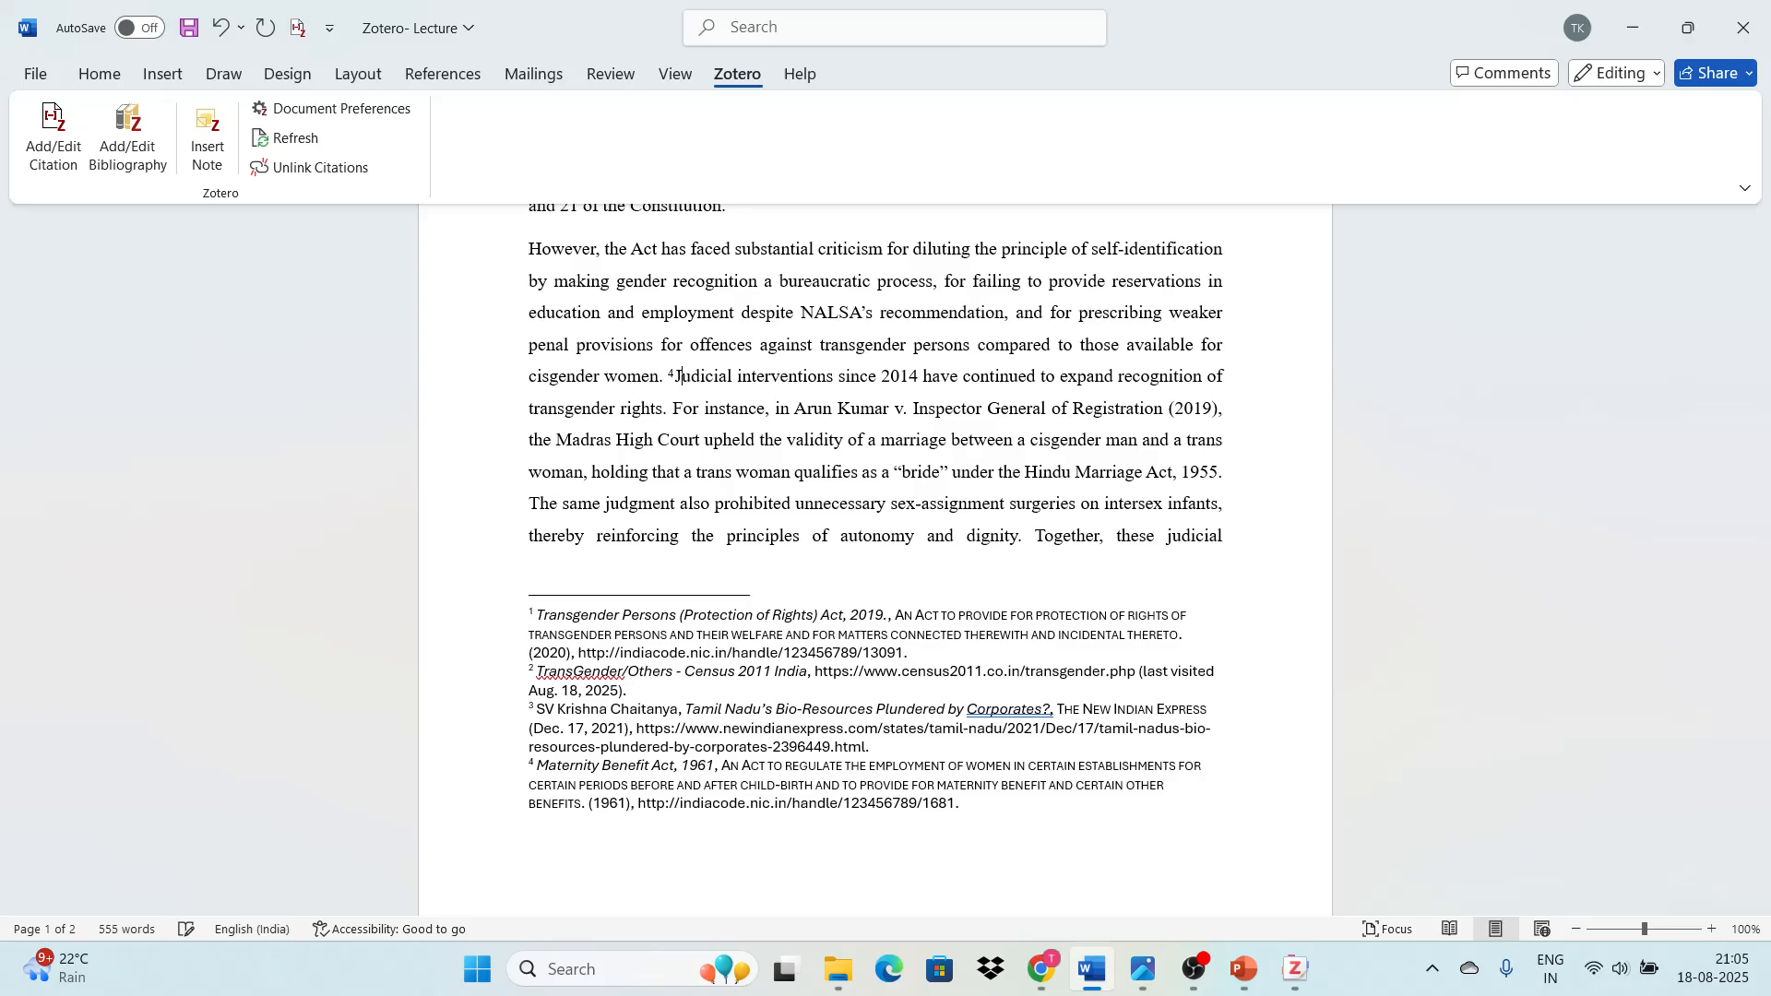
{"action": "key", "text": "Left"}
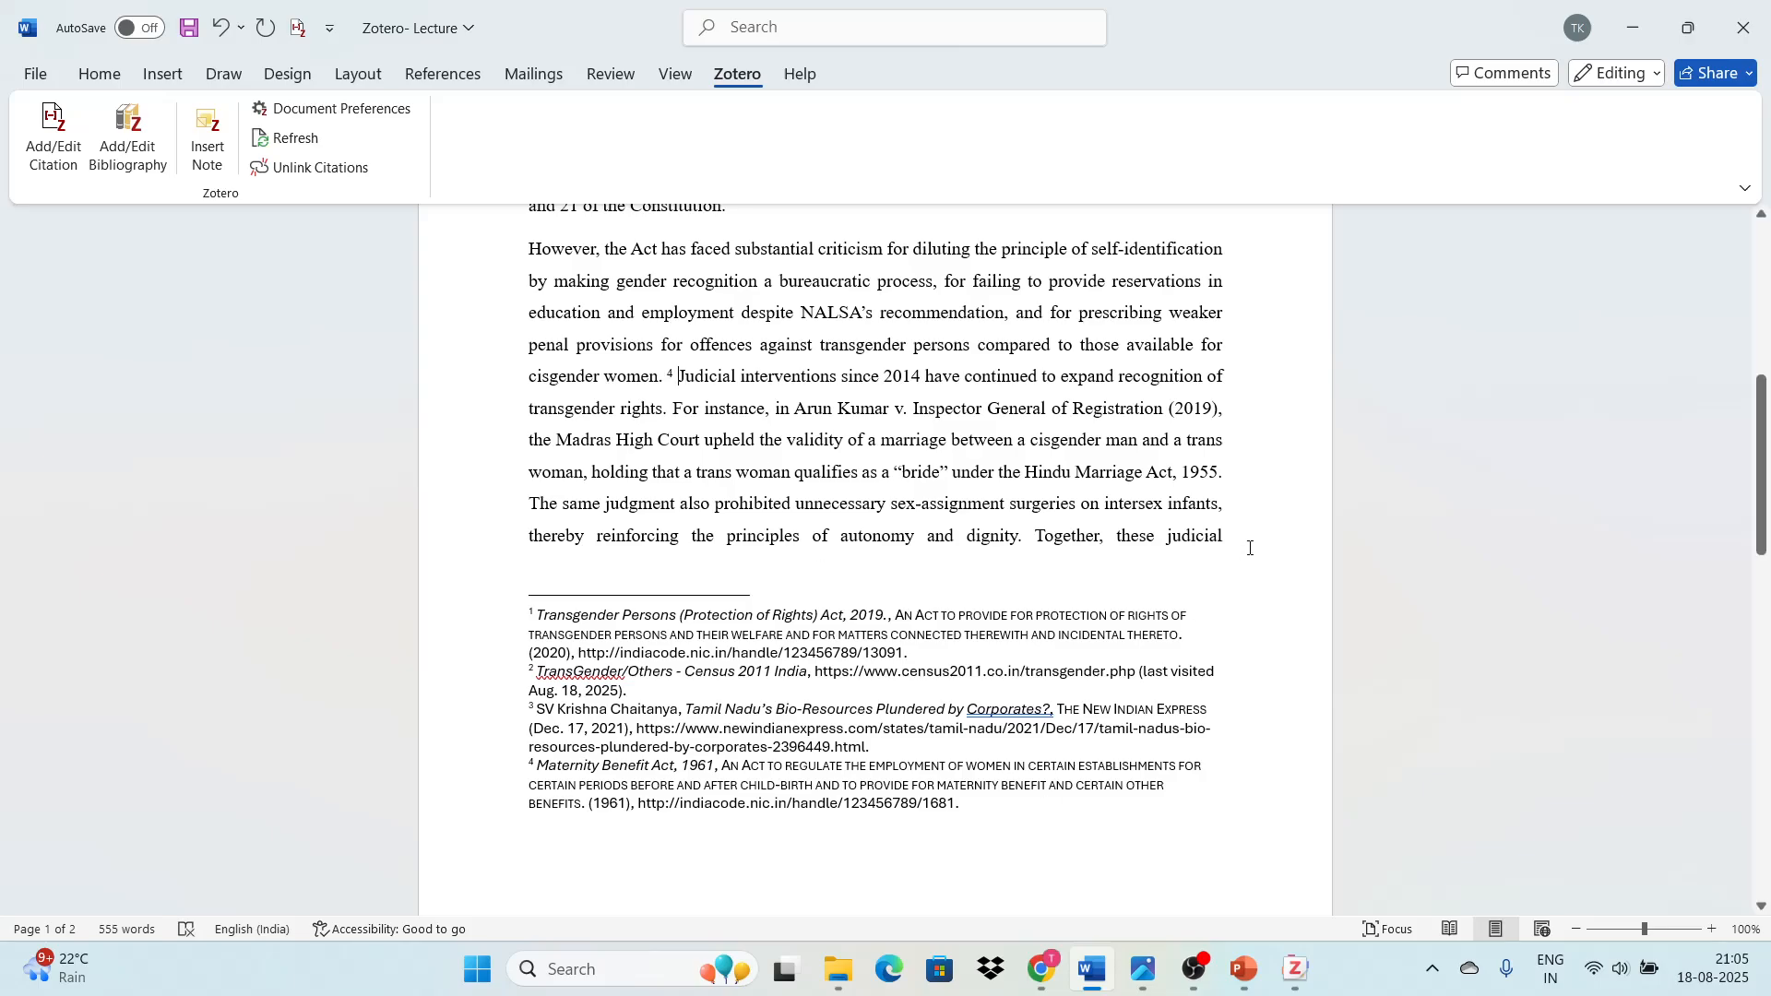
{"action": "scroll", "coordinate": [1250, 548], "scroll_direction": "up", "scroll_amount": 6}
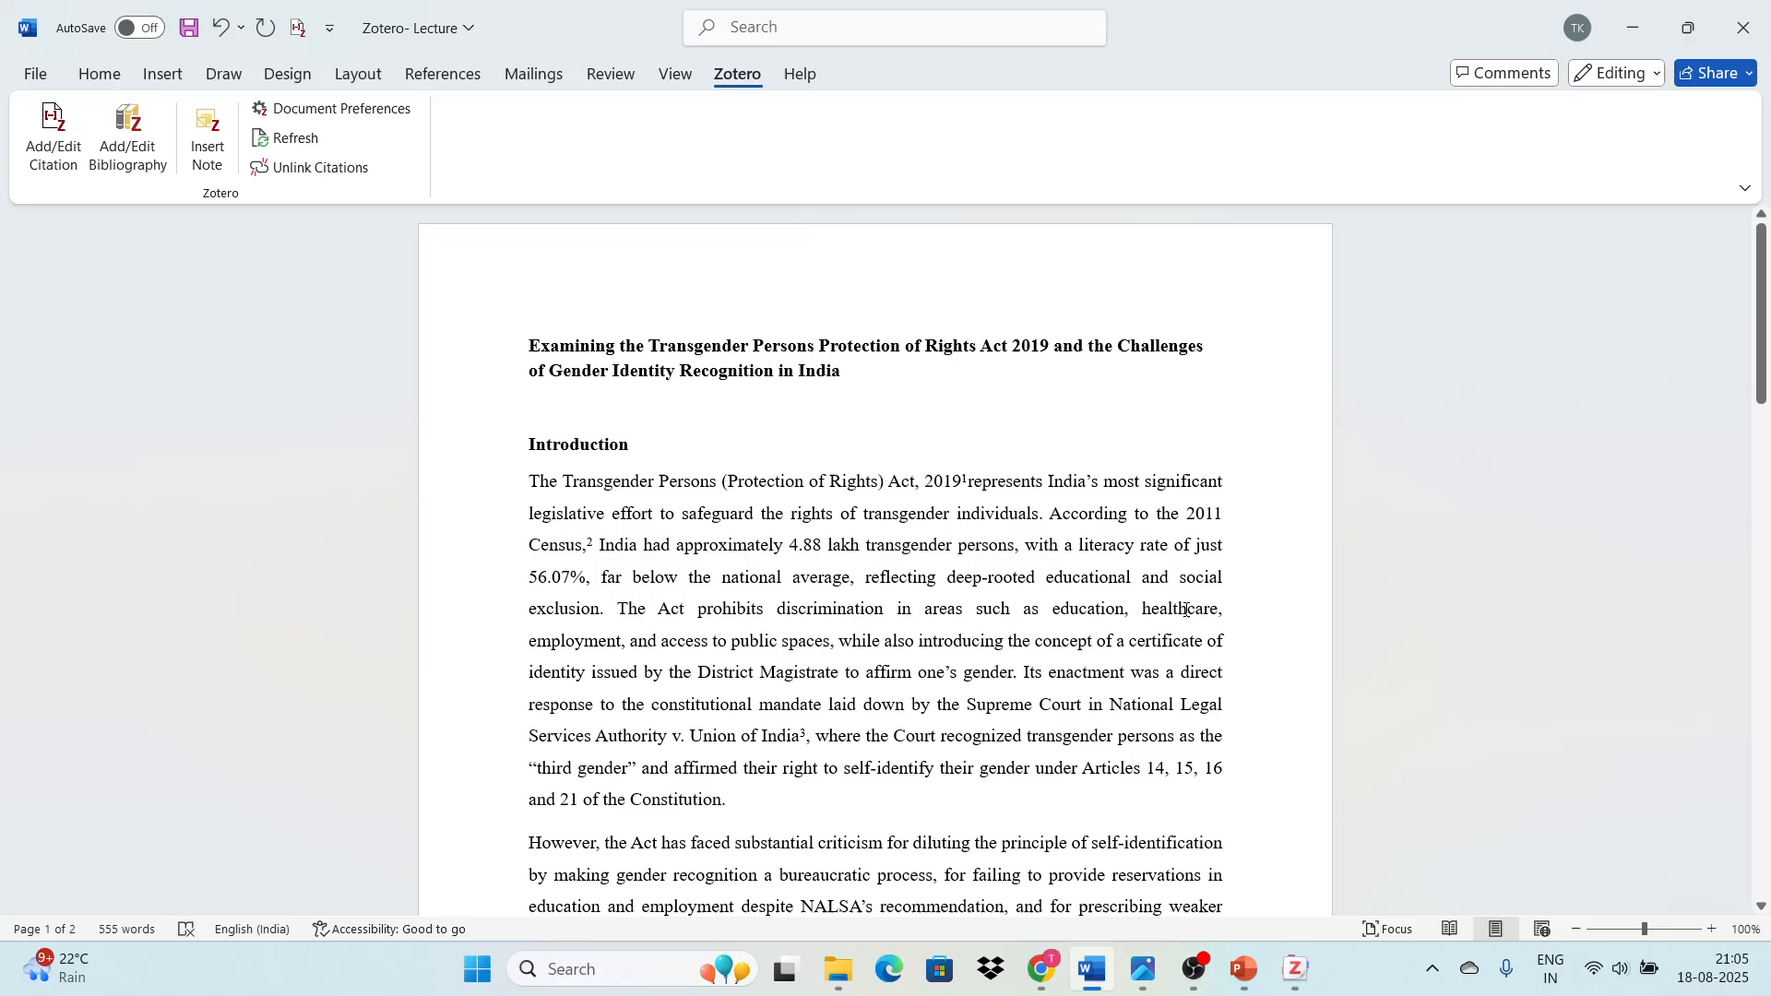
- Switch to Zotero and look through all items stored in My Library
{"action": "left_click", "coordinate": [1296, 969]}
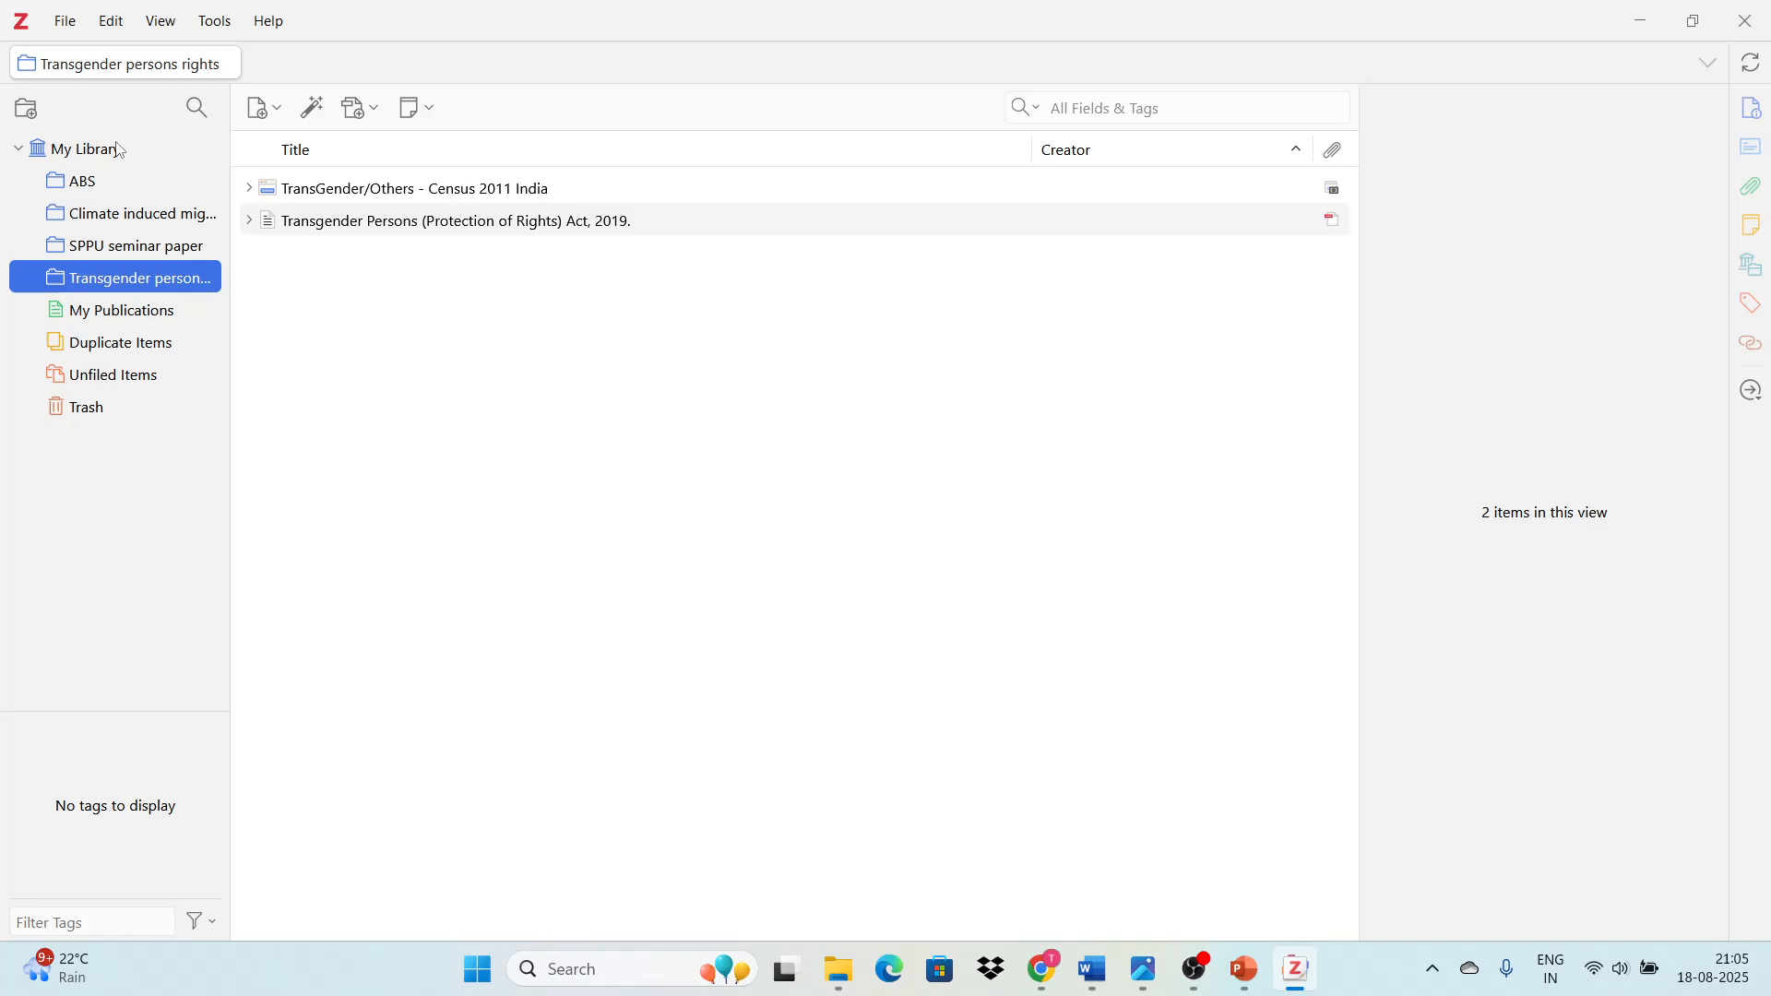
{"action": "left_click", "coordinate": [65, 22]}
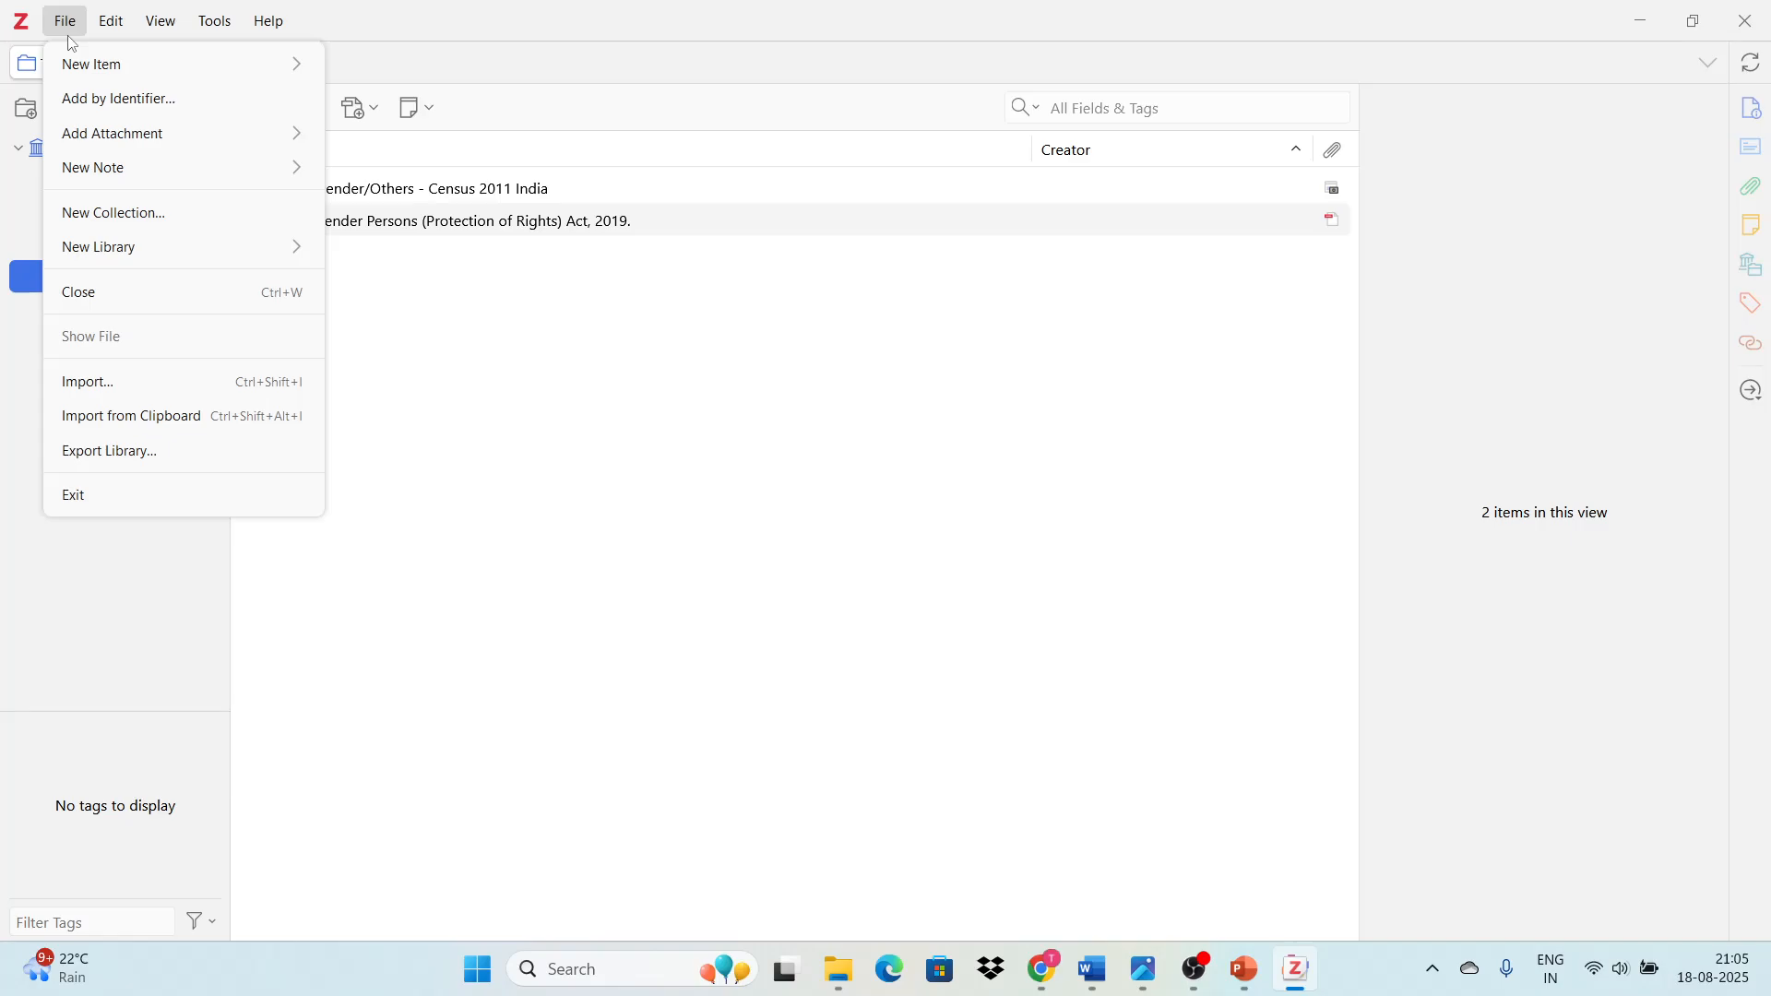
{"action": "mouse_move", "coordinate": [144, 30]}
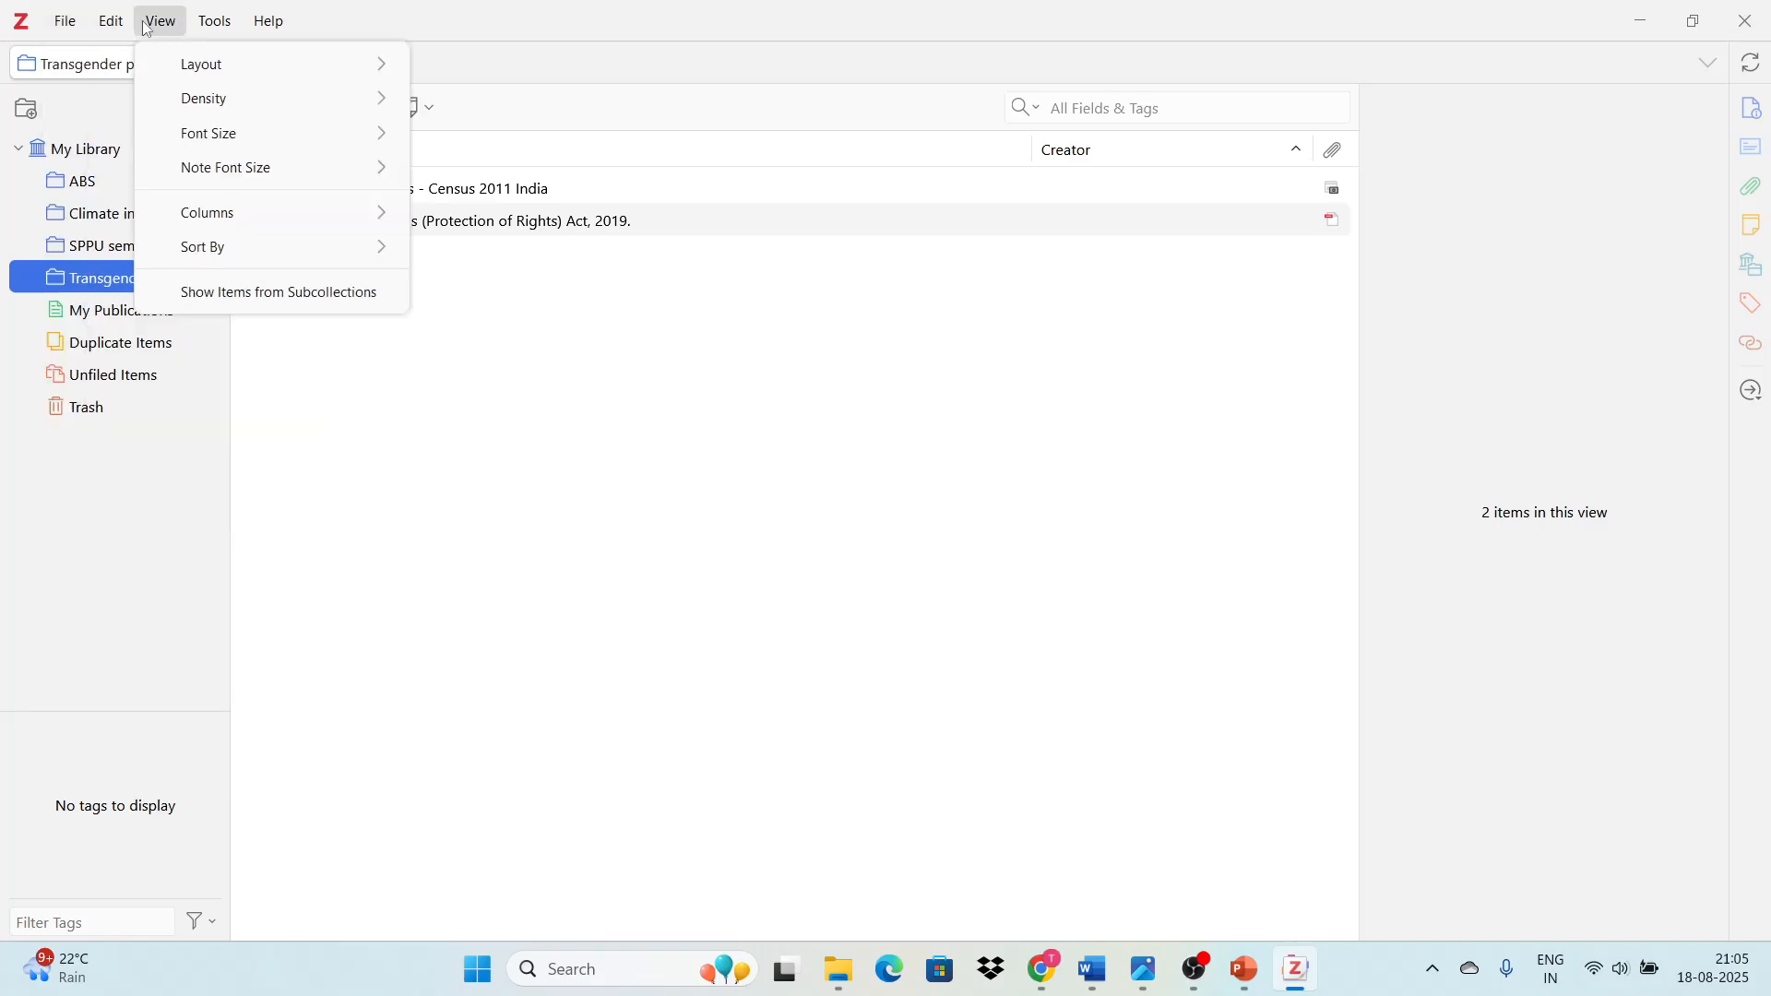
{"action": "left_click", "coordinate": [88, 159]}
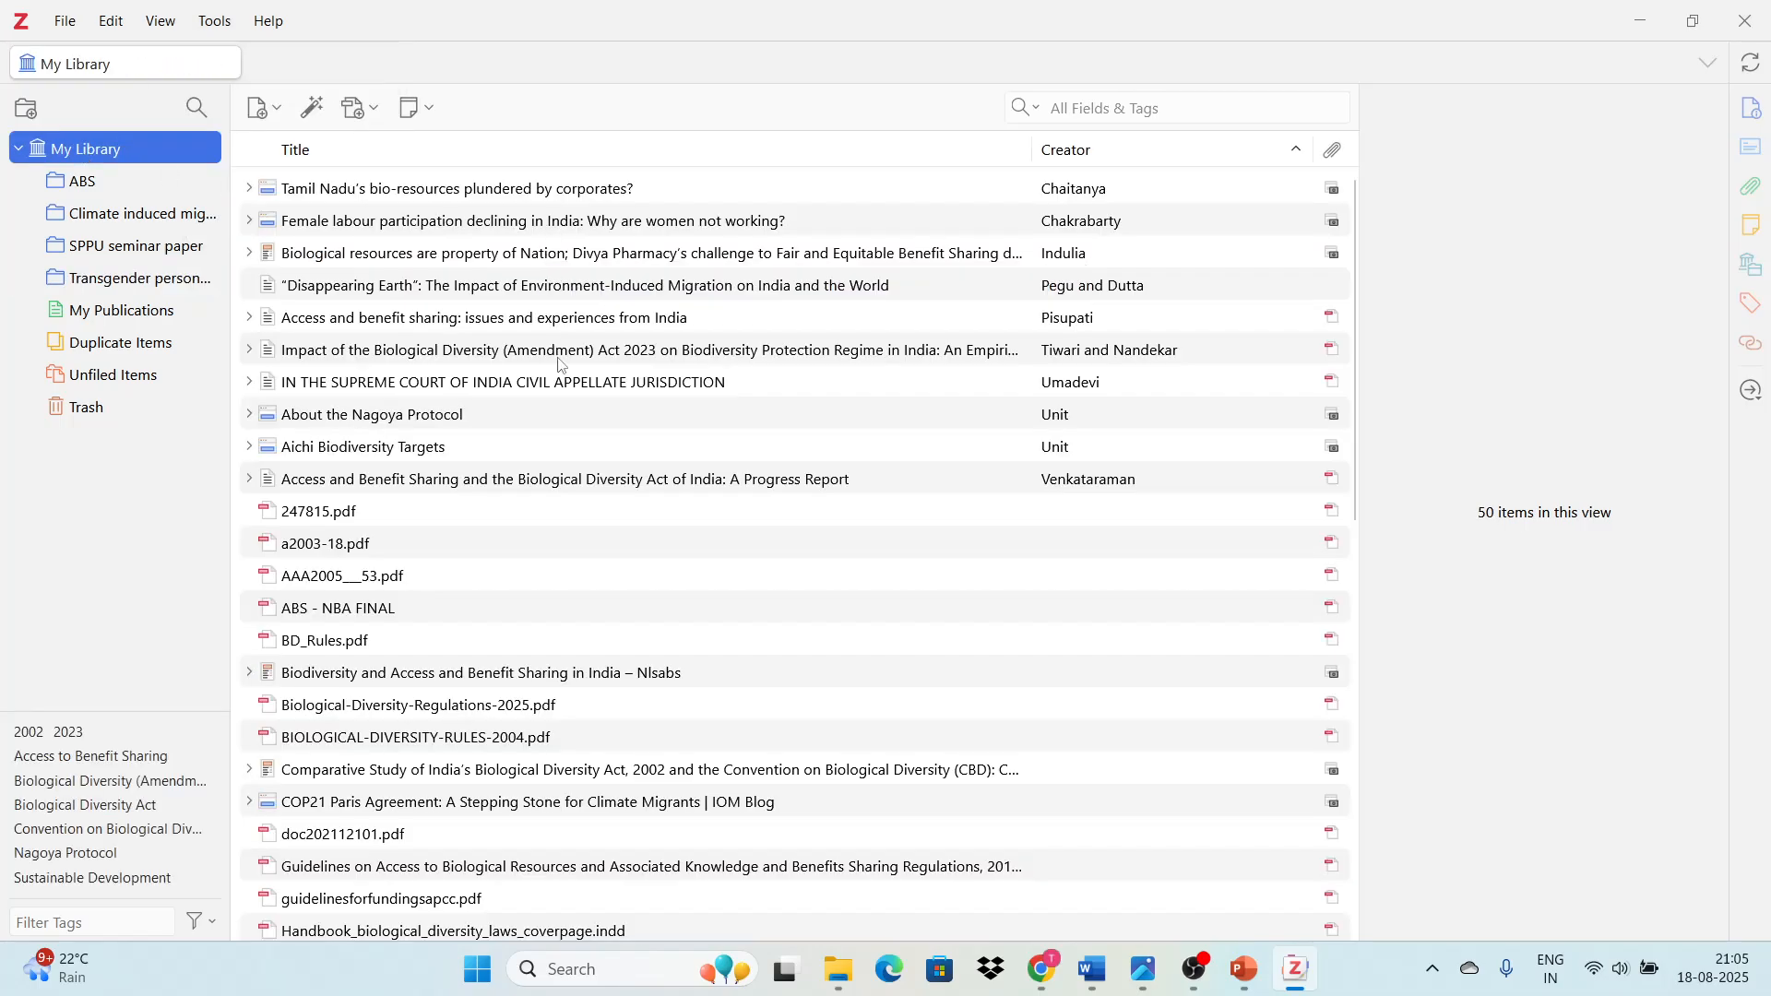
{"action": "scroll", "coordinate": [693, 514], "scroll_direction": "down", "scroll_amount": 6}
{"action": "scroll", "coordinate": [692, 514], "scroll_direction": "up", "scroll_amount": 6}
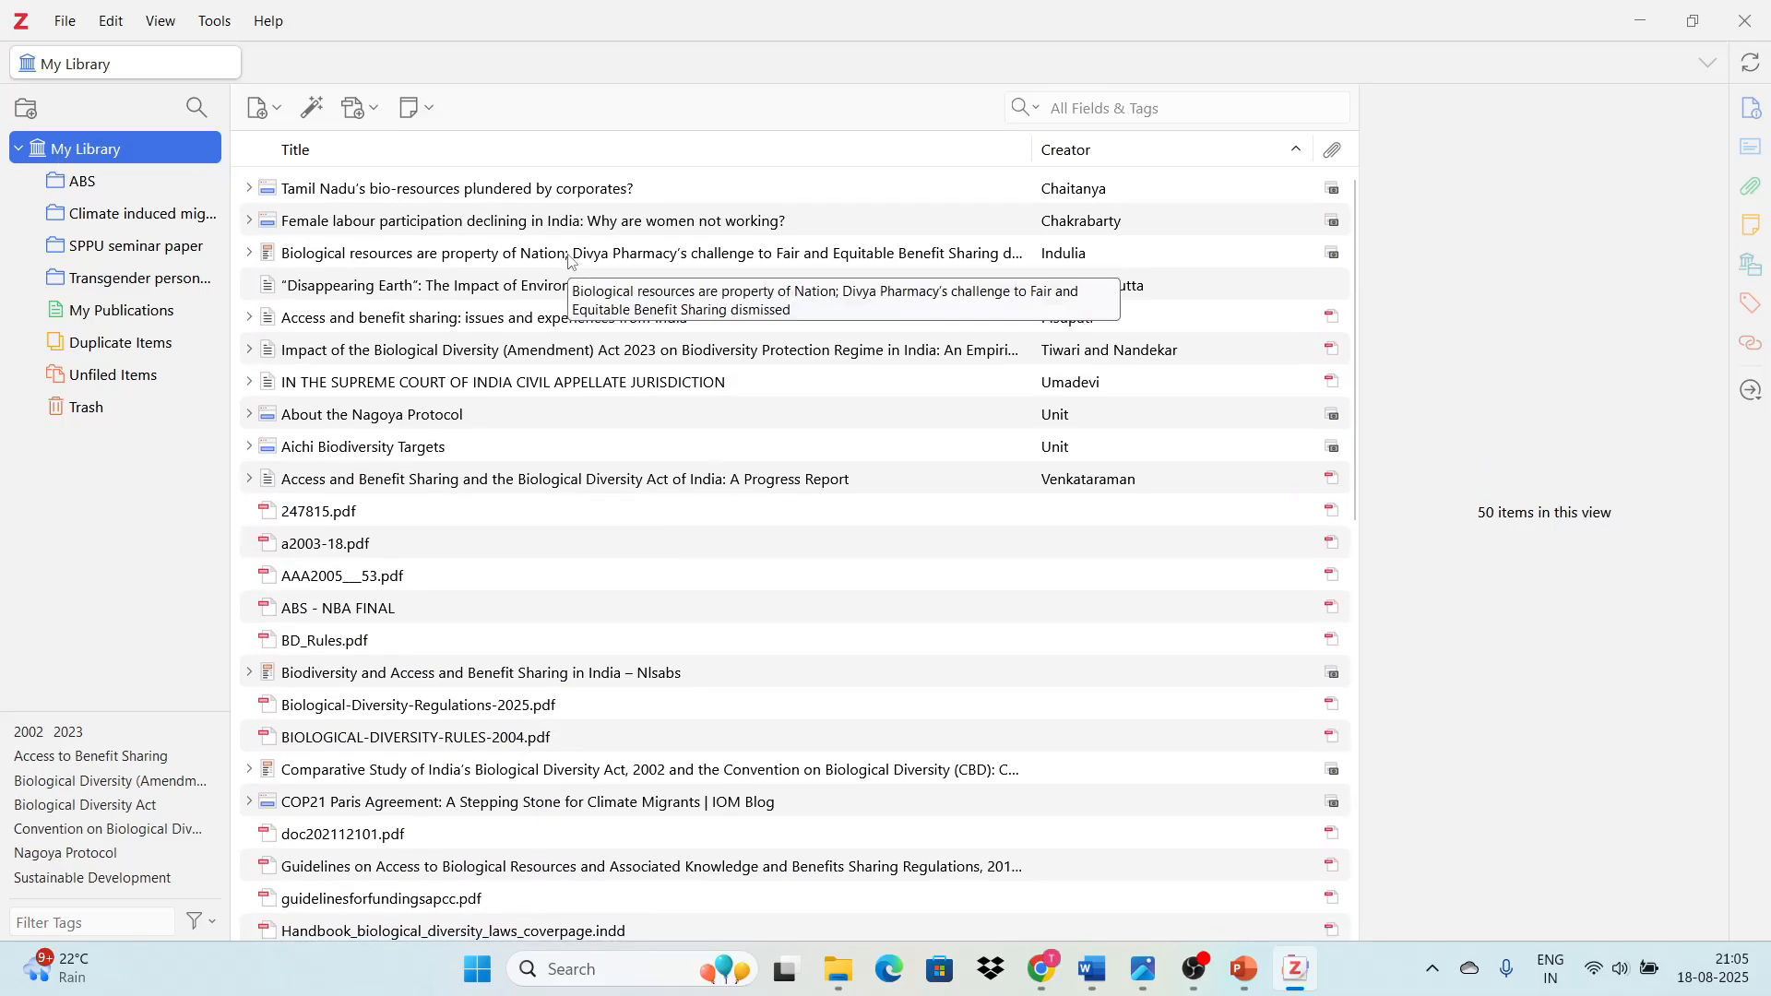
{"action": "scroll", "coordinate": [572, 263], "scroll_direction": "down", "scroll_amount": 7}
{"action": "scroll", "coordinate": [572, 263], "scroll_direction": "up", "scroll_amount": 7}
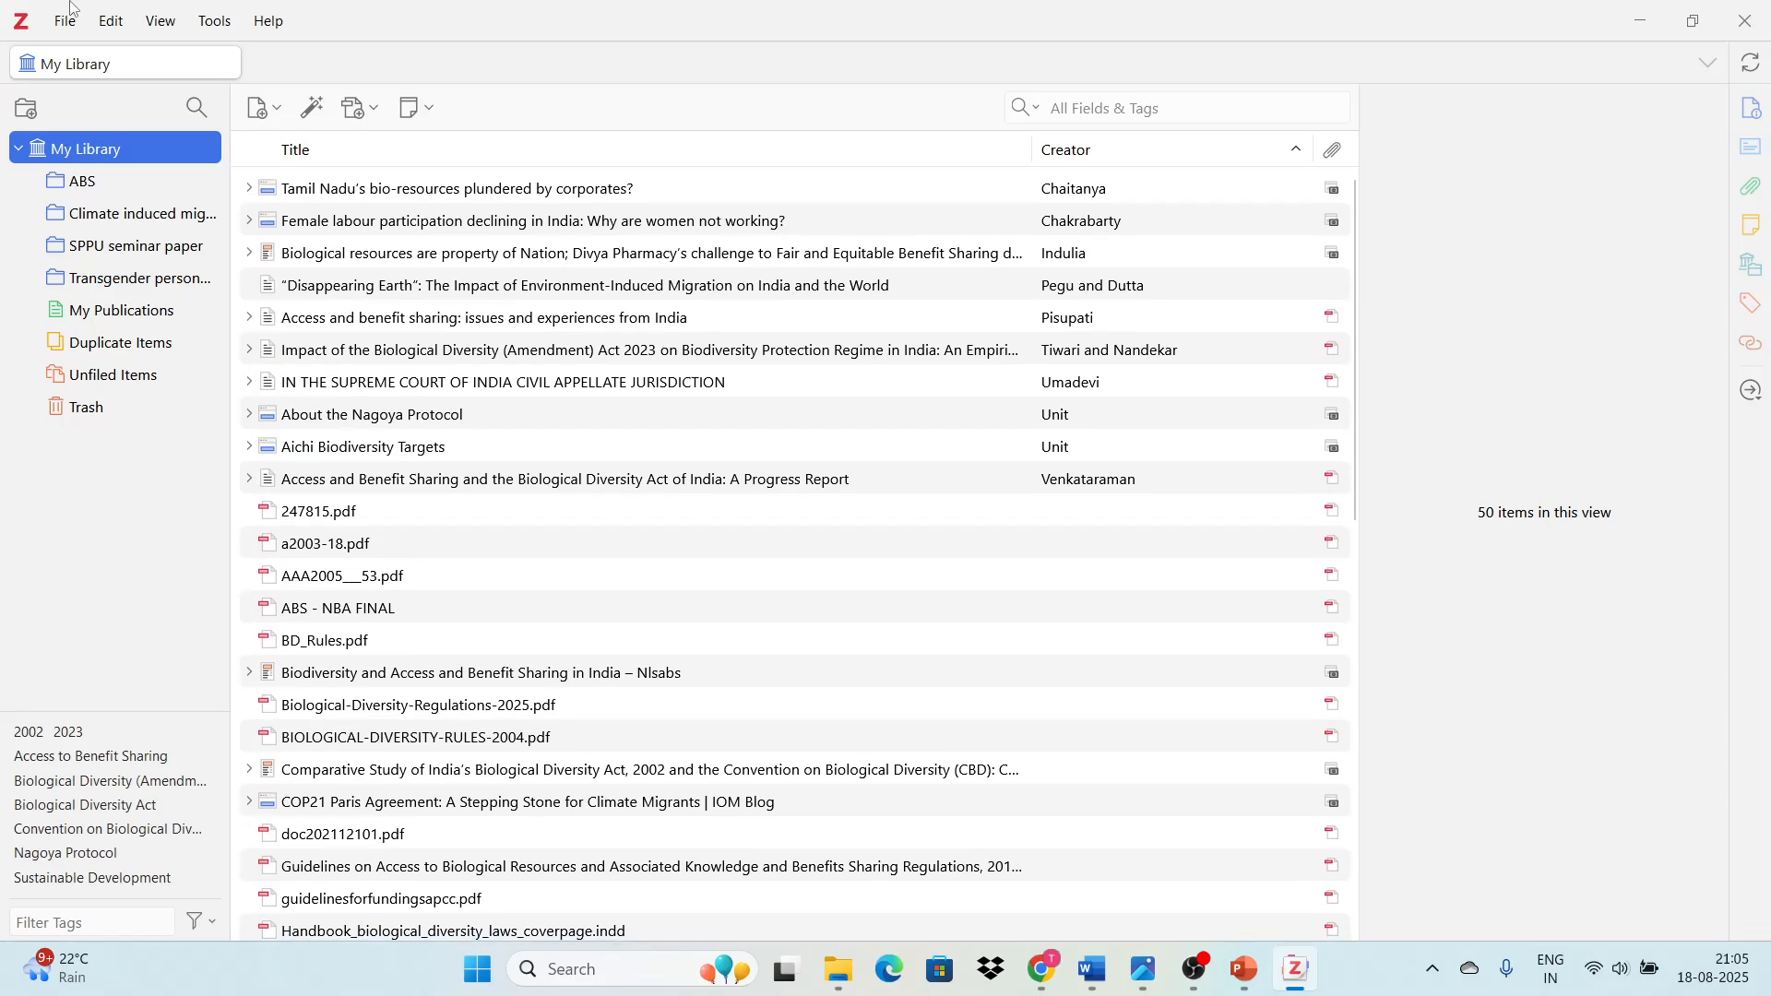
- Locate Zotero's option for creating a new group library, and view the PowerPoint slide on sharing references within a group
{"action": "left_click", "coordinate": [66, 22]}
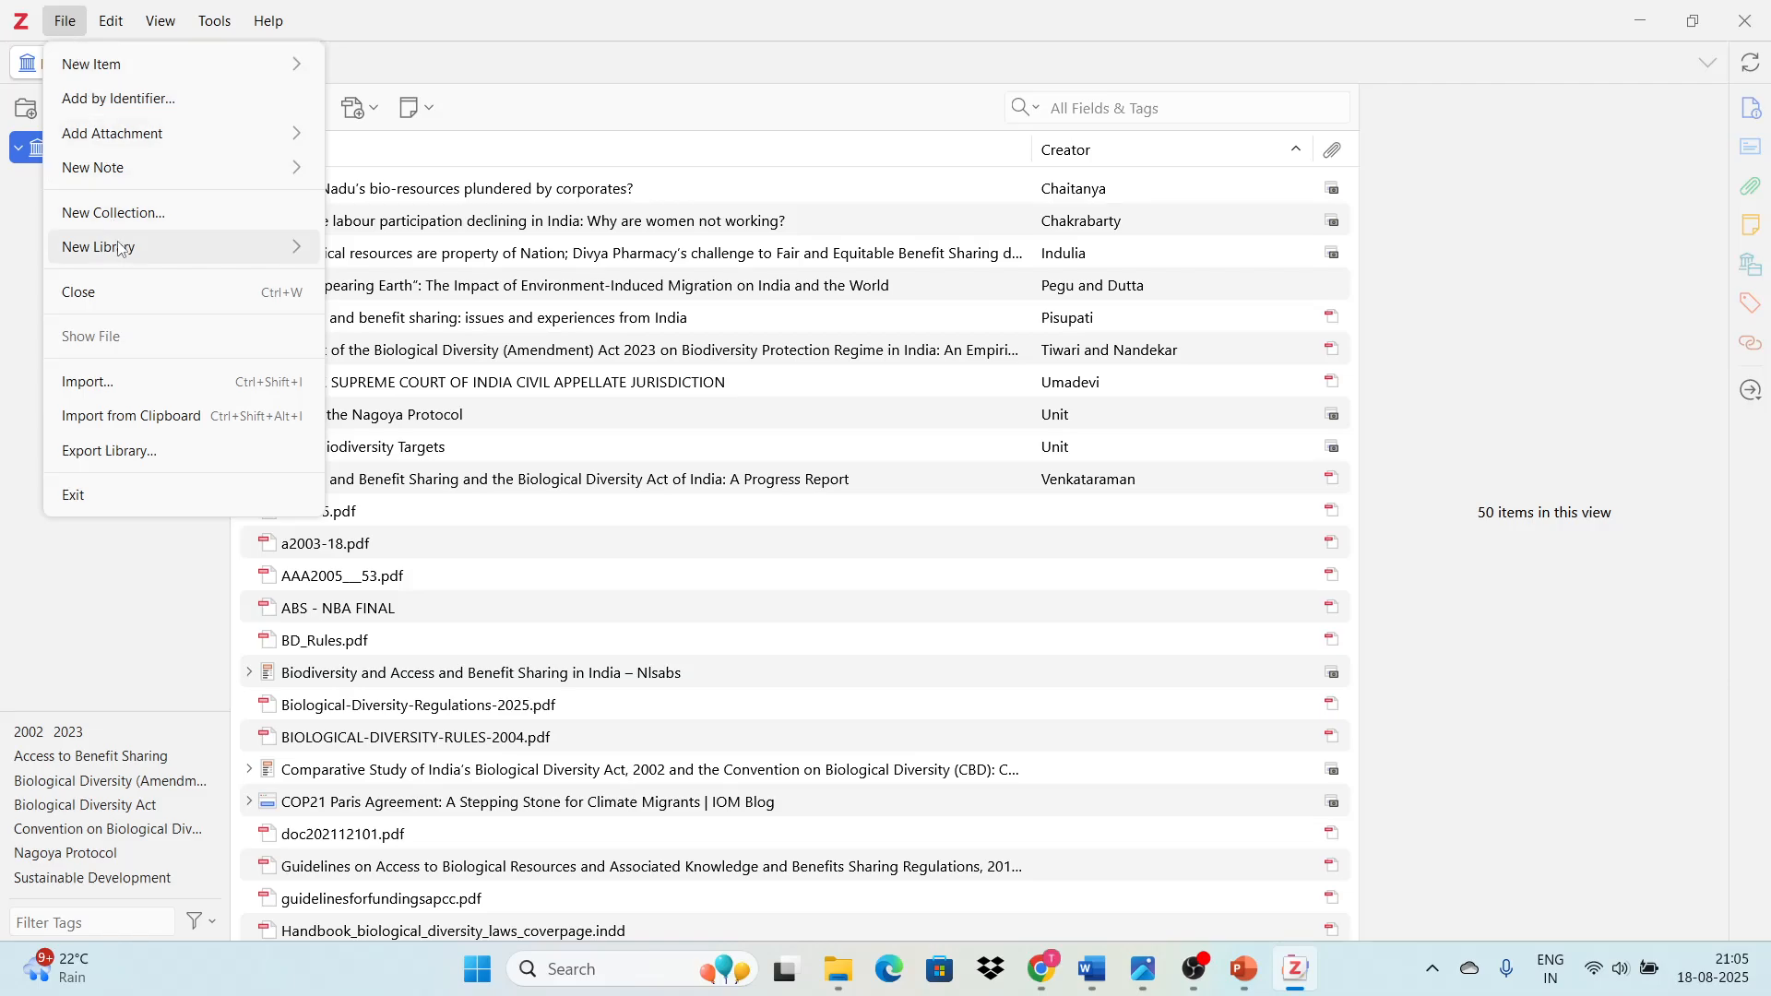
{"action": "mouse_move", "coordinate": [123, 255]}
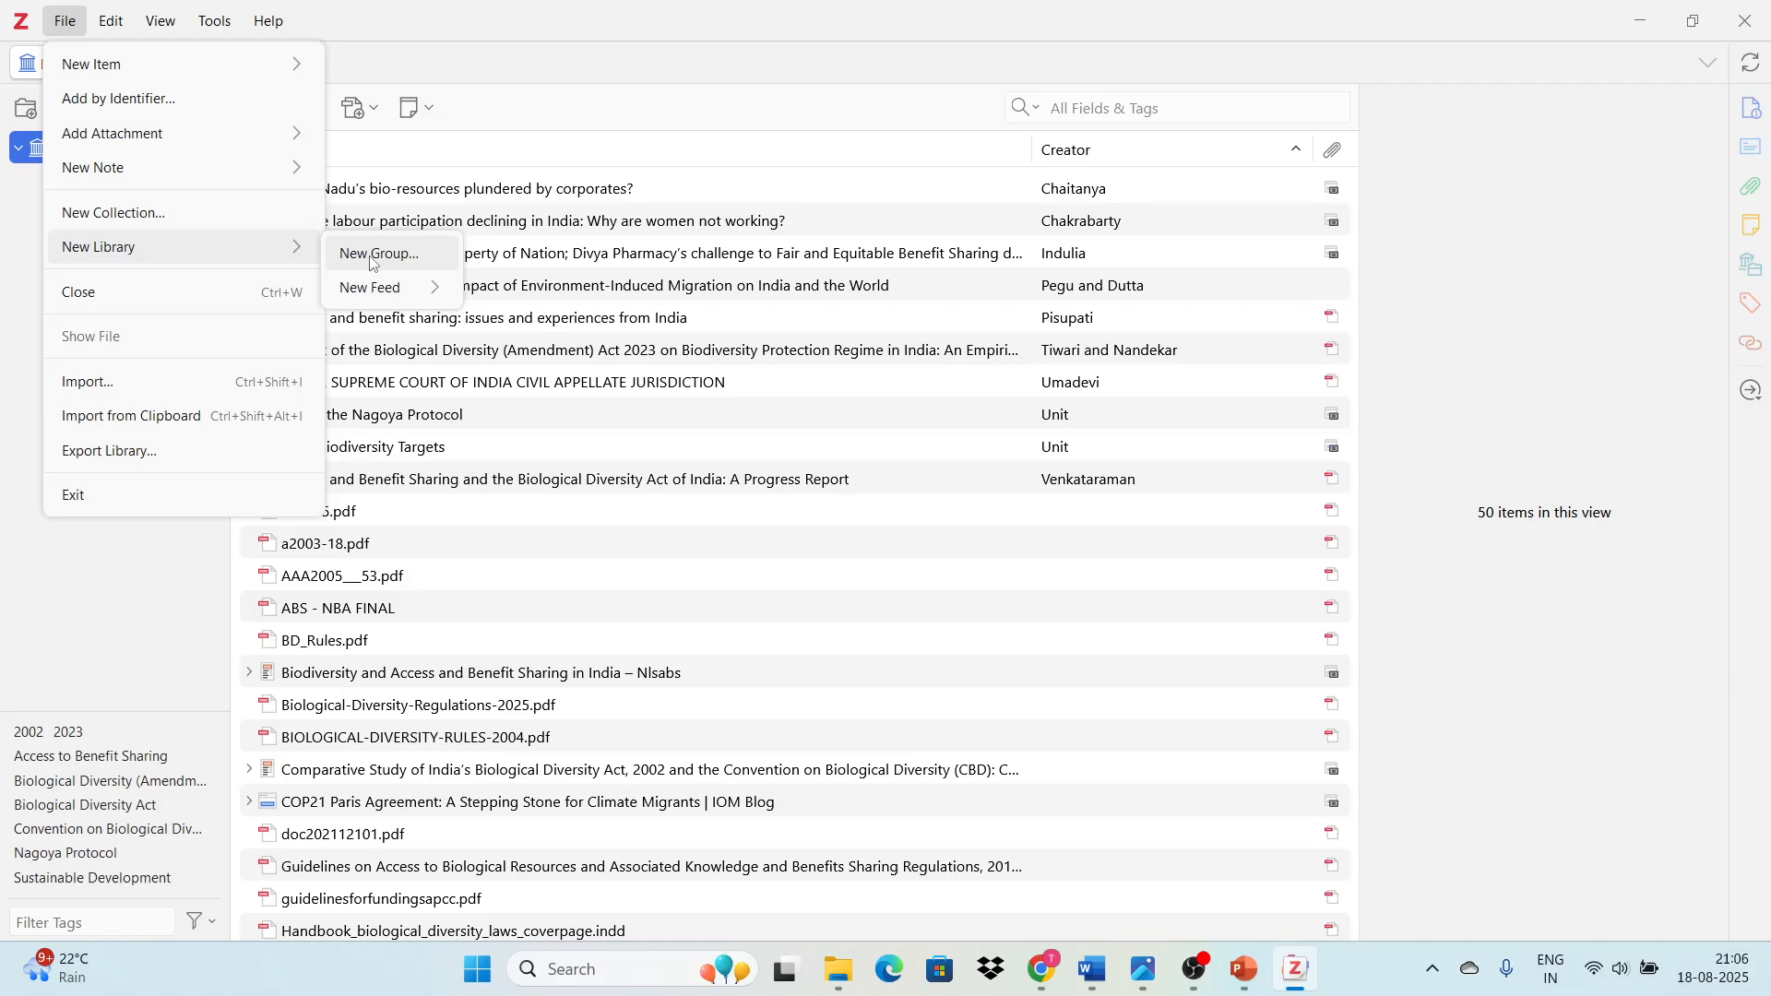
{"action": "left_click", "coordinate": [1245, 969]}
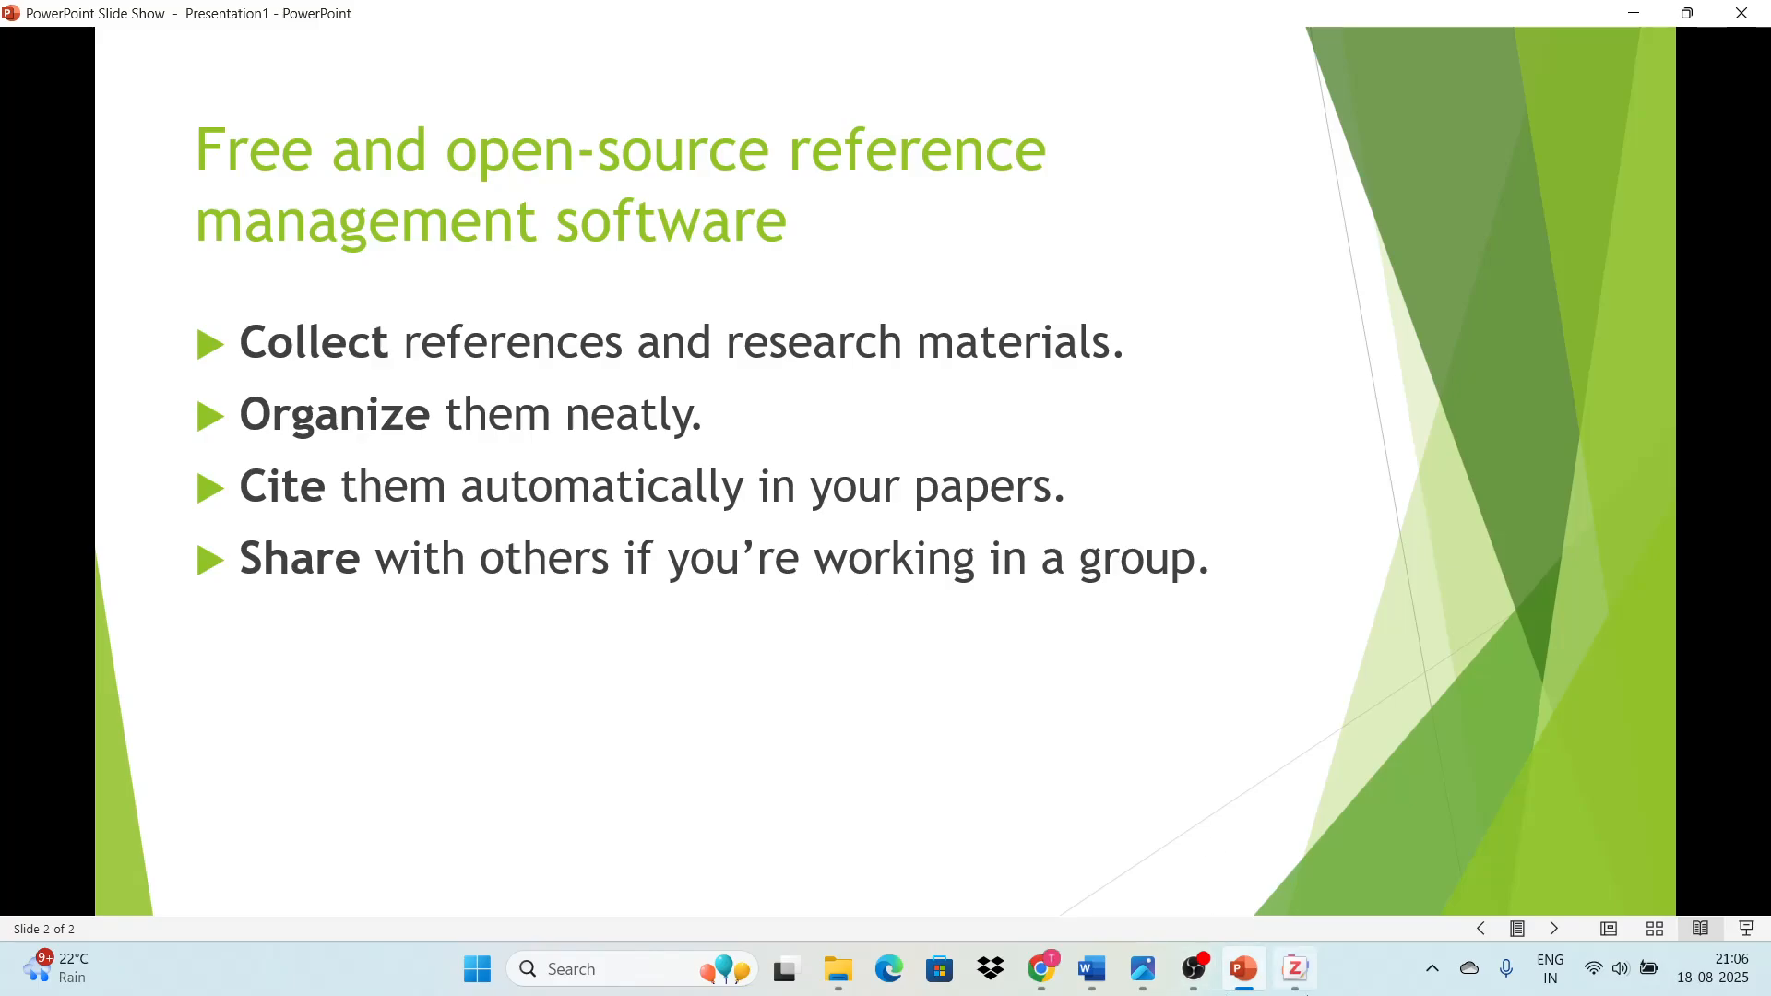
{"action": "left_click", "coordinate": [1296, 969]}
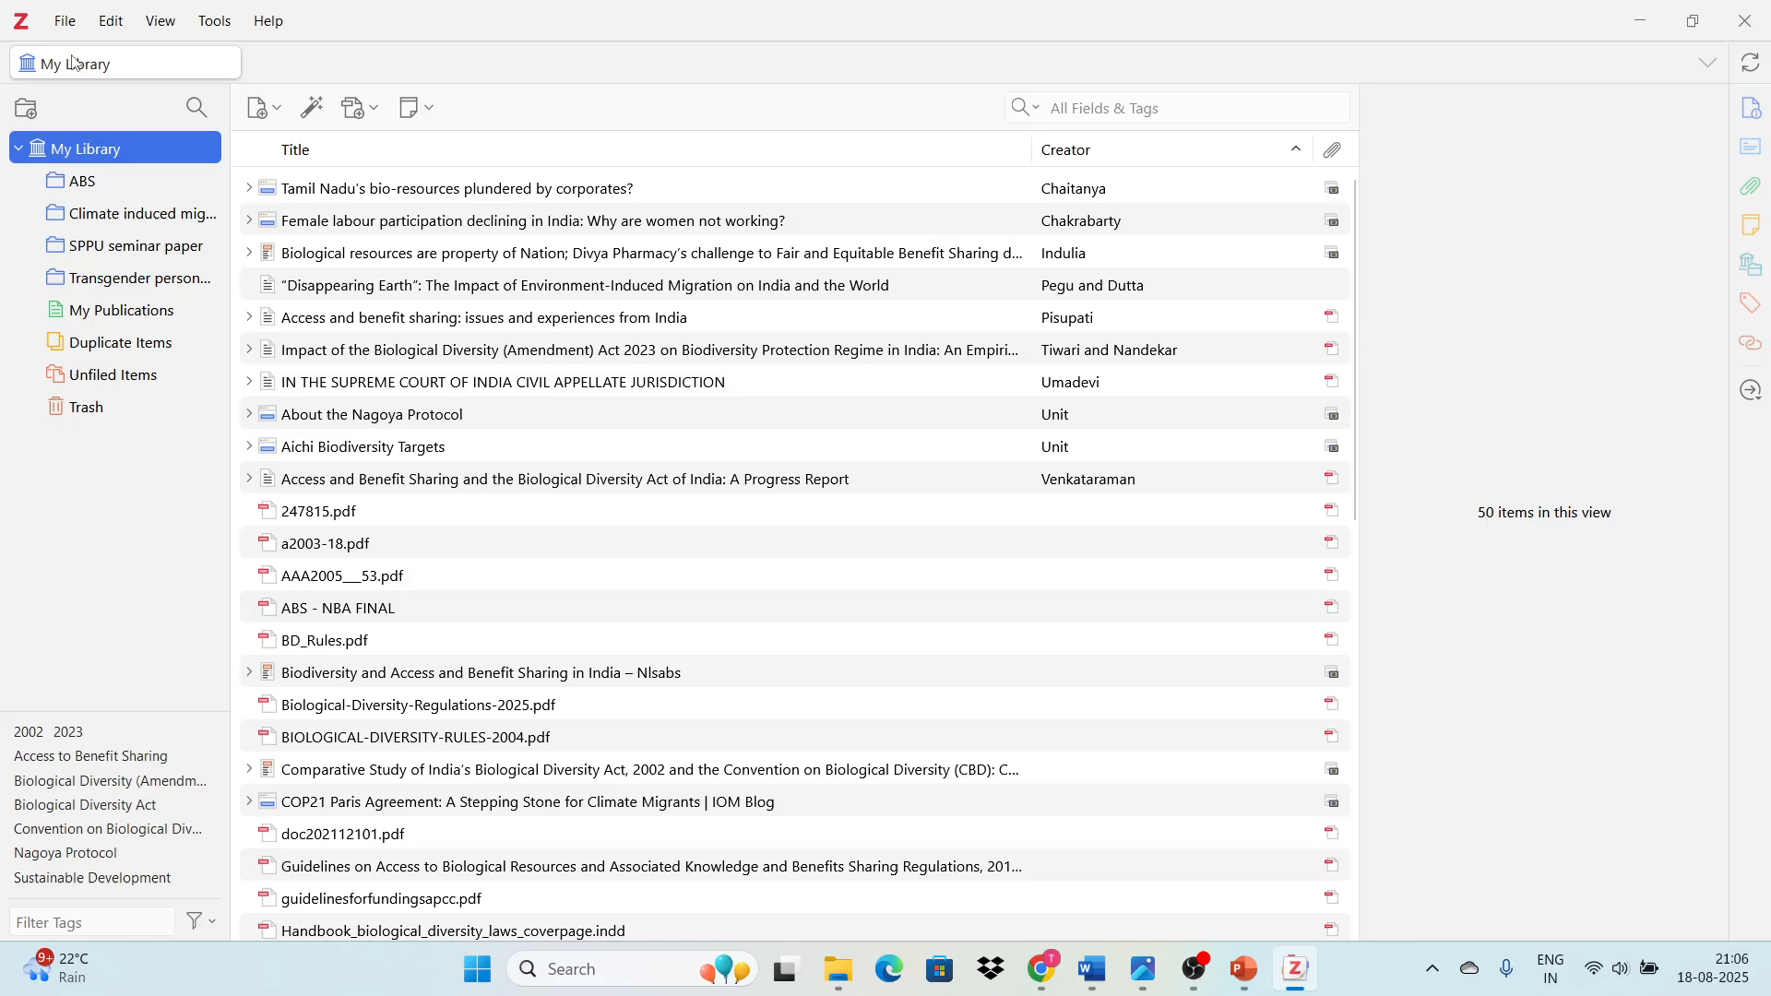
{"action": "left_click", "coordinate": [65, 21]}
{"action": "mouse_move", "coordinate": [272, 247]}
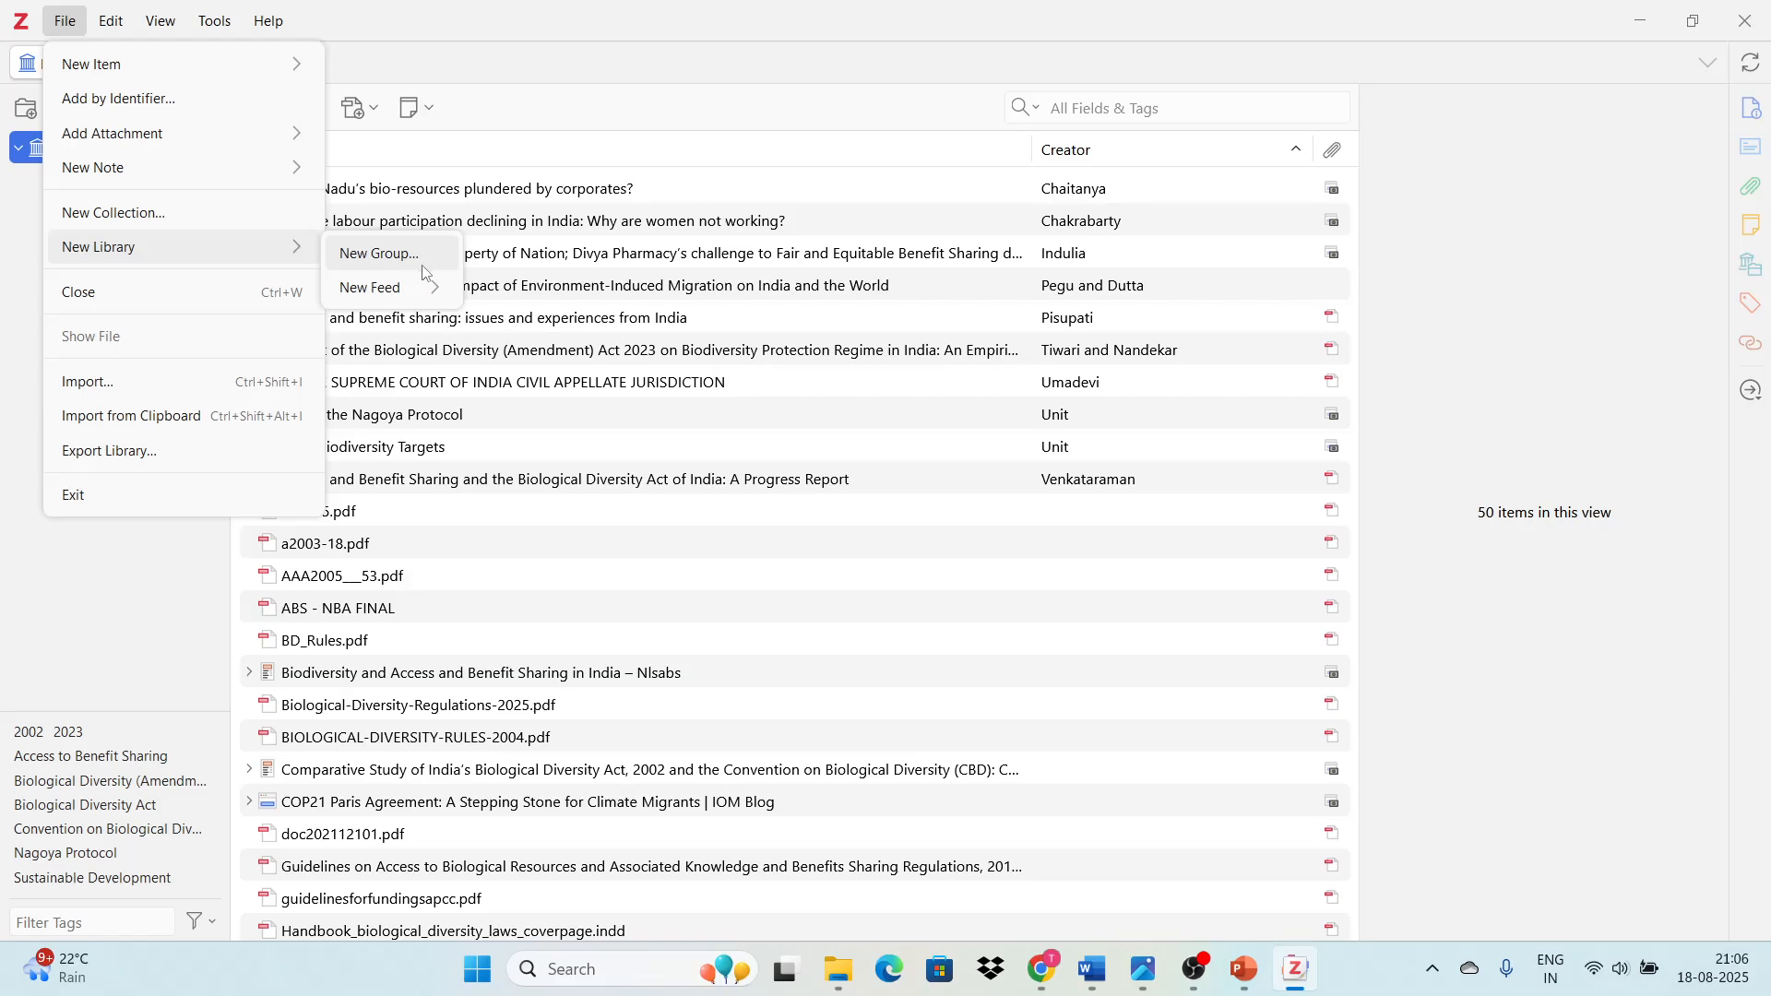
{"action": "left_click", "coordinate": [1481, 814]}
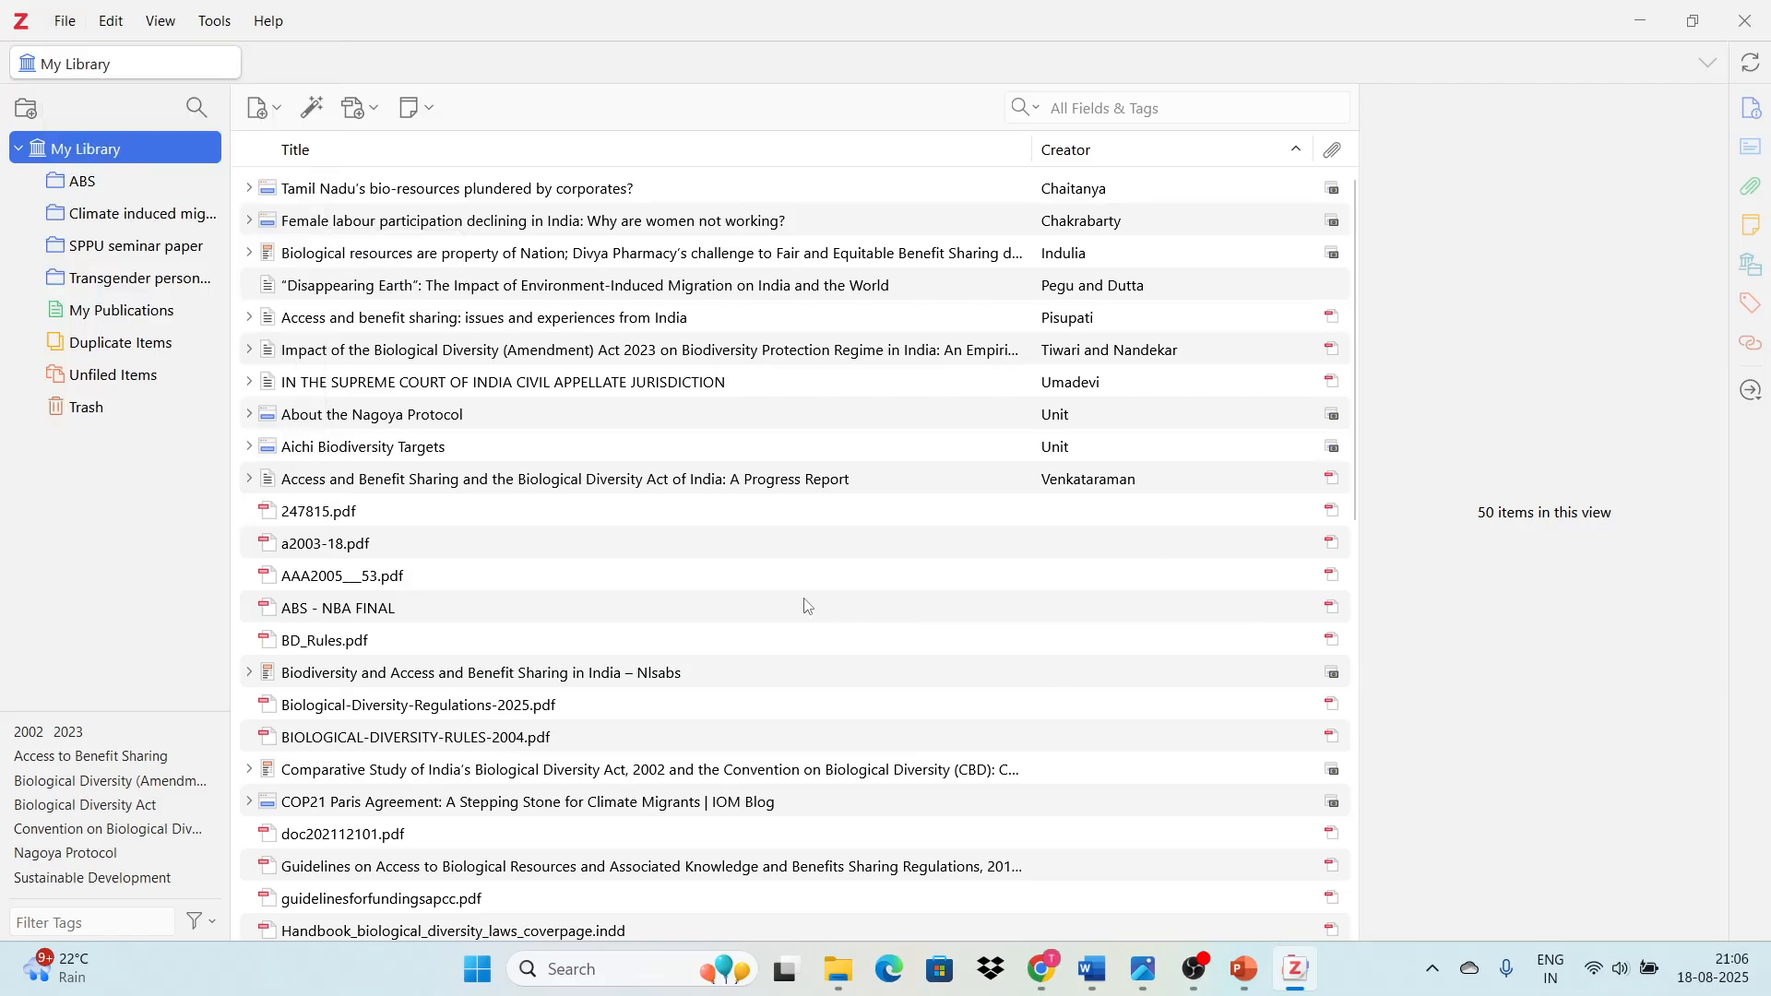
- Look through the My Library items once more and show the "Transgender persons rights" collection
{"action": "scroll", "coordinate": [809, 606], "scroll_direction": "down", "scroll_amount": 8}
{"action": "scroll", "coordinate": [808, 606], "scroll_direction": "up", "scroll_amount": 10}
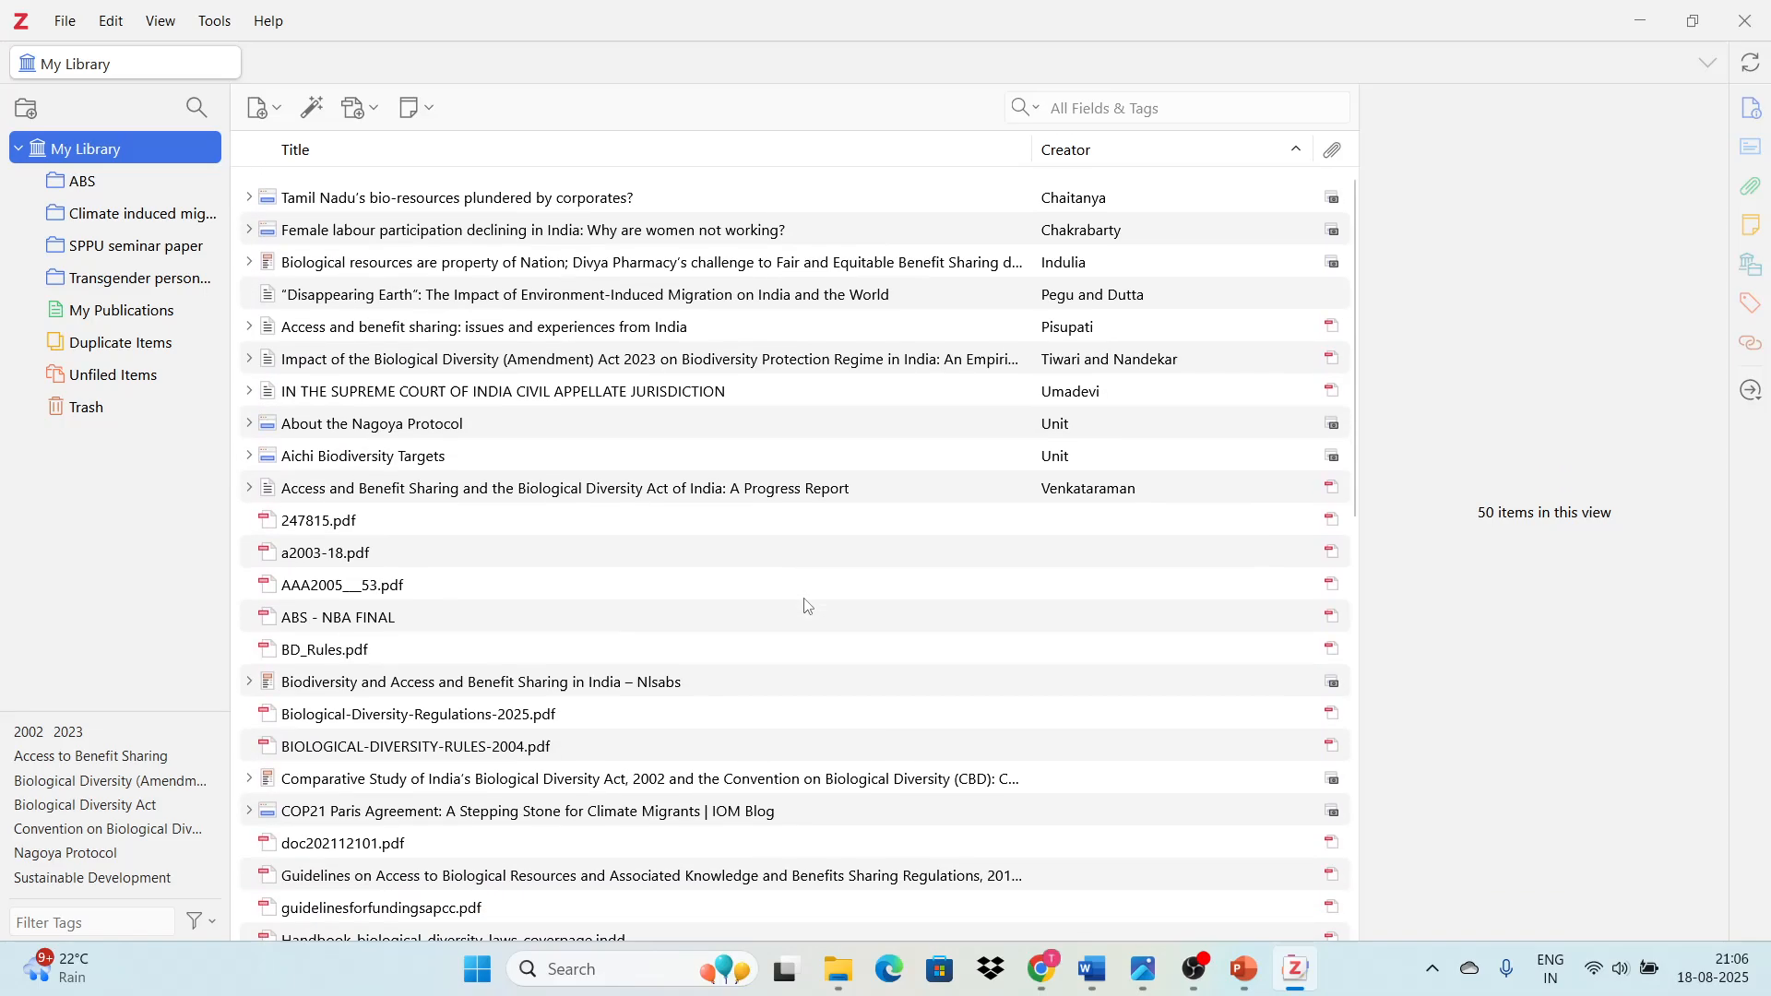
{"action": "left_click", "coordinate": [139, 280]}
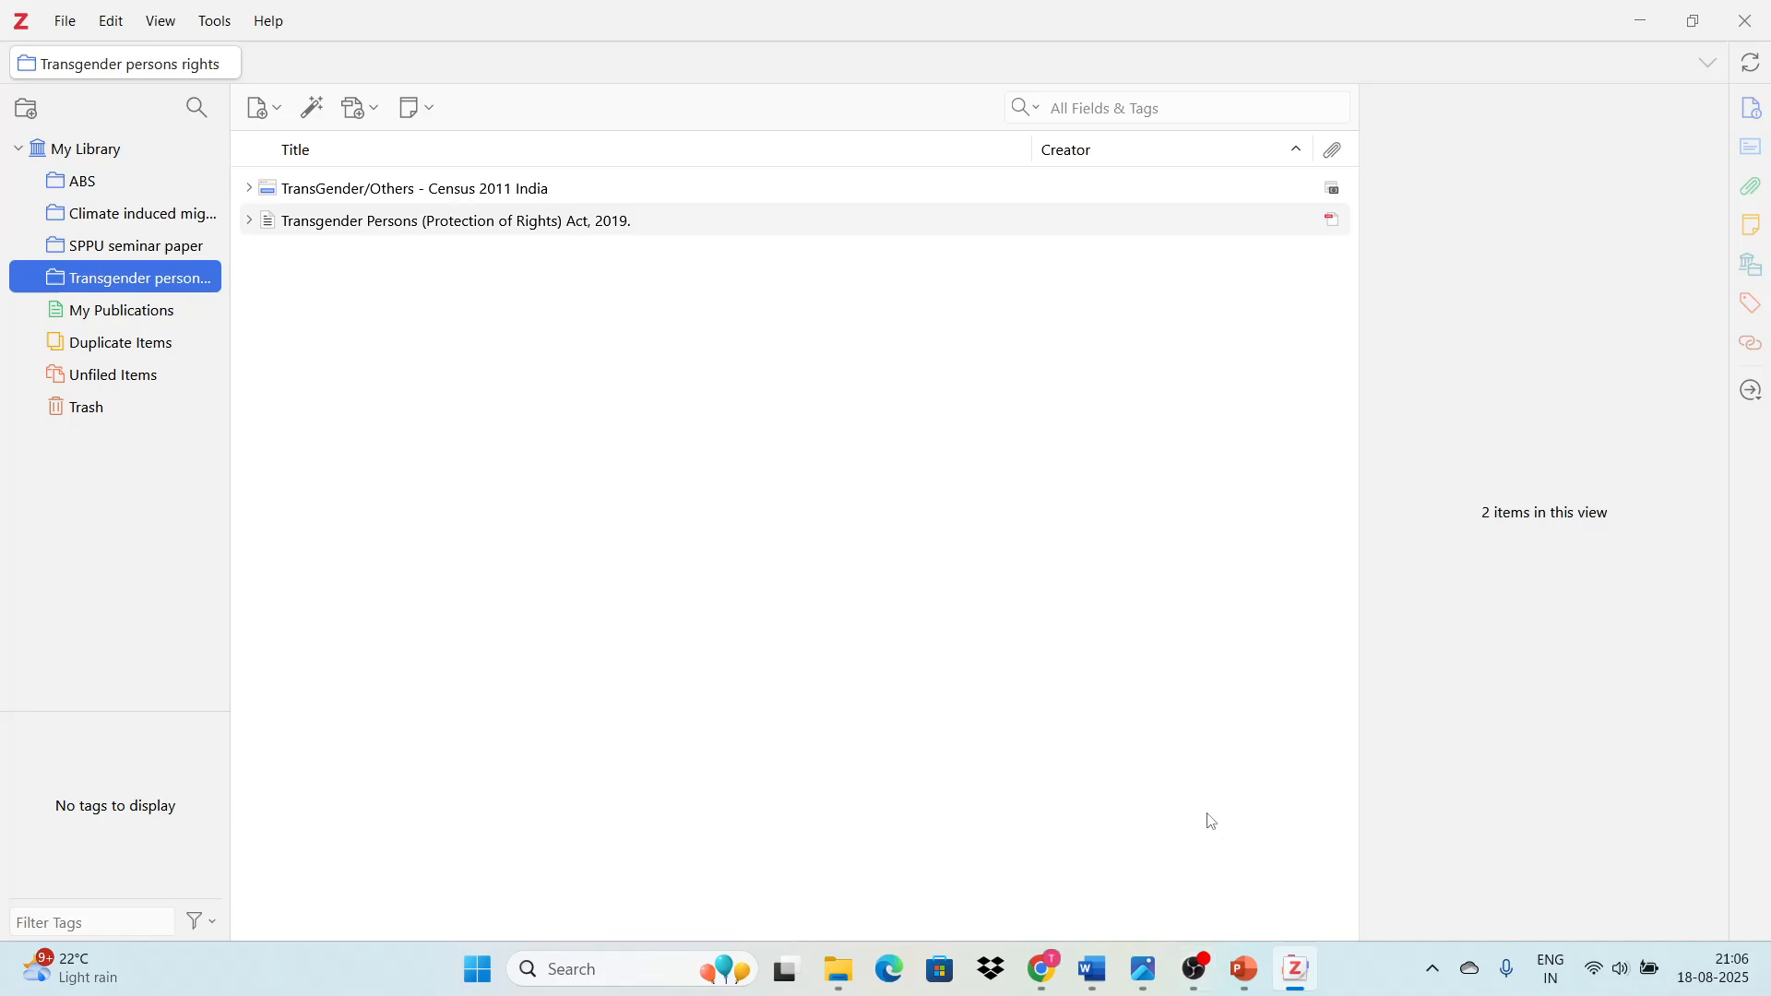
{"action": "mouse_move", "coordinate": [1191, 978]}
{"action": "left_click", "coordinate": [1193, 977]}
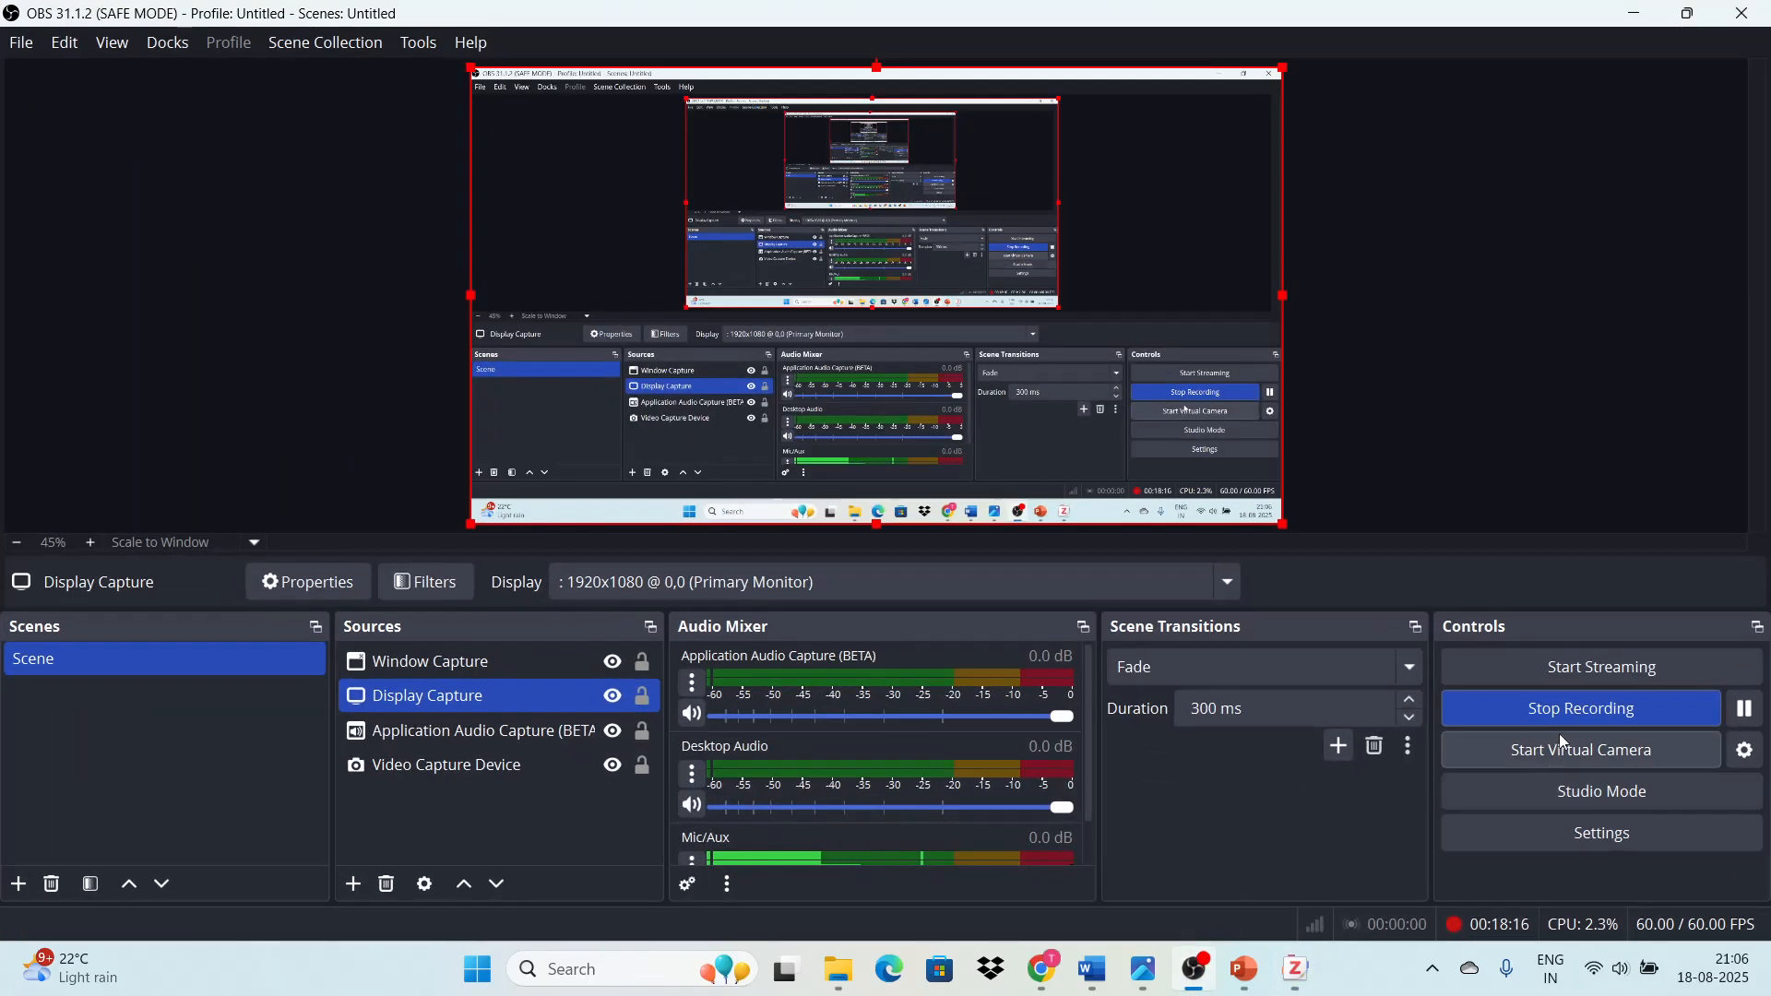